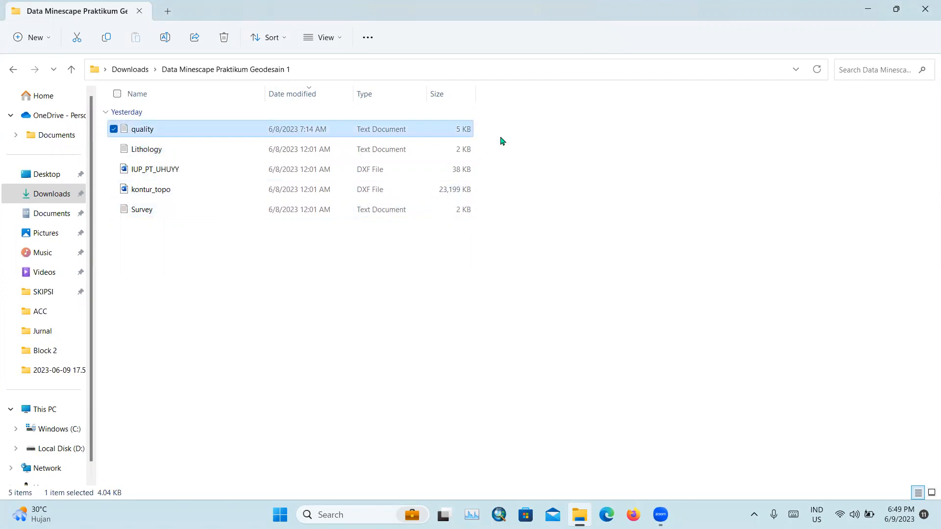
- Review the IUP_PT_UHUYY, Lithology, Survey and kontur_topo source files in the Data Minescape Praktikum Geodesain 1 folder
left_click(235, 172)
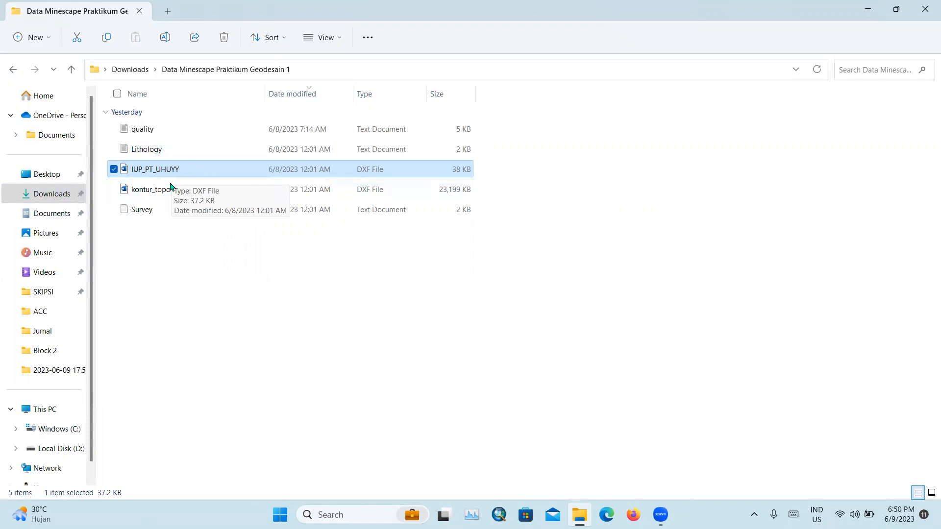
left_click(162, 153)
left_click(166, 209)
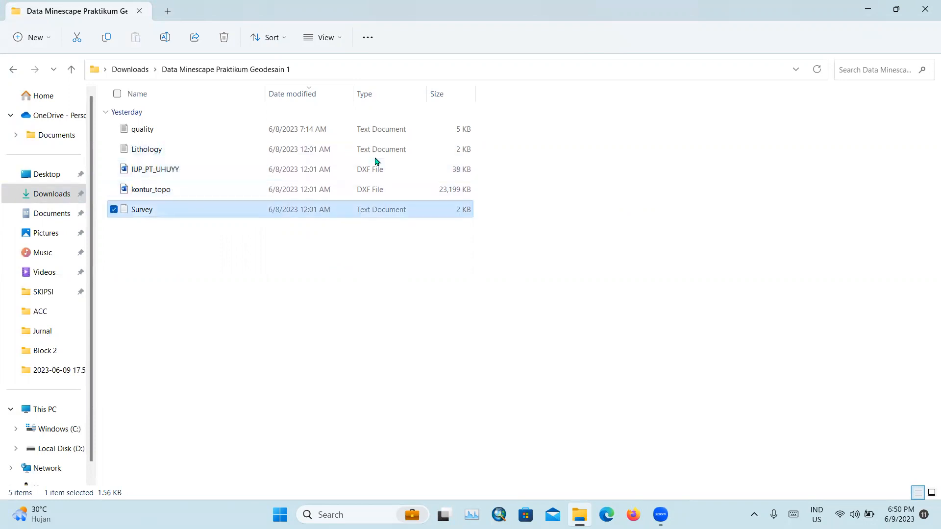
left_click(172, 171)
left_click(167, 190)
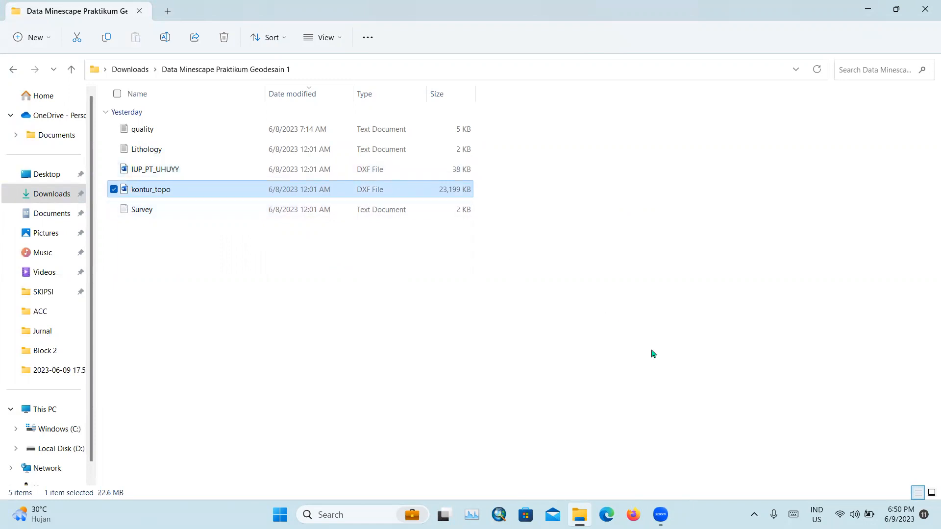
- Launch MineScape 5.7 from the desktop and dismiss the Plugin Manager
key("super+d")
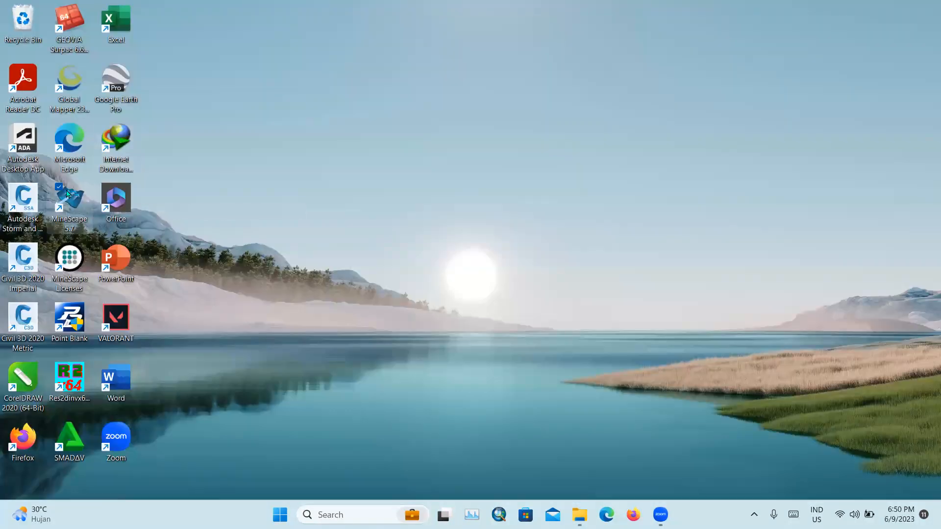
double_click(68, 194)
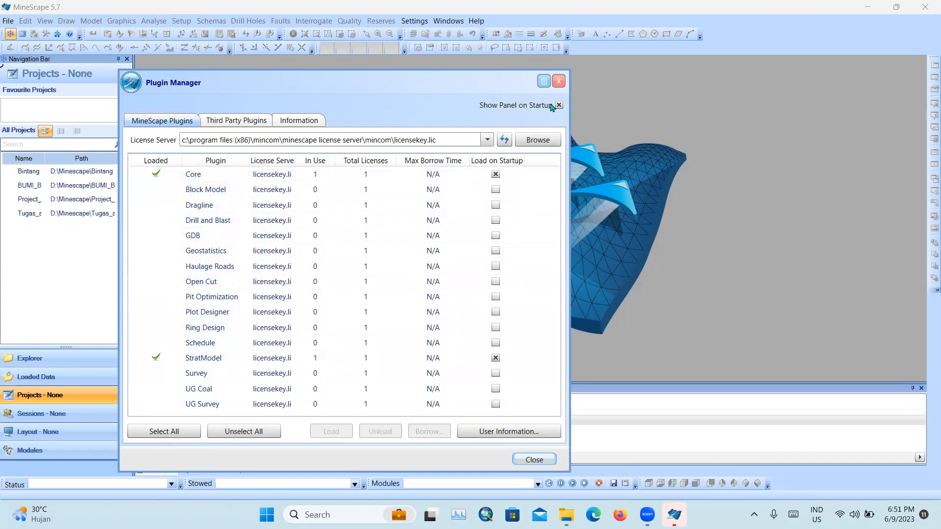
left_click(560, 81)
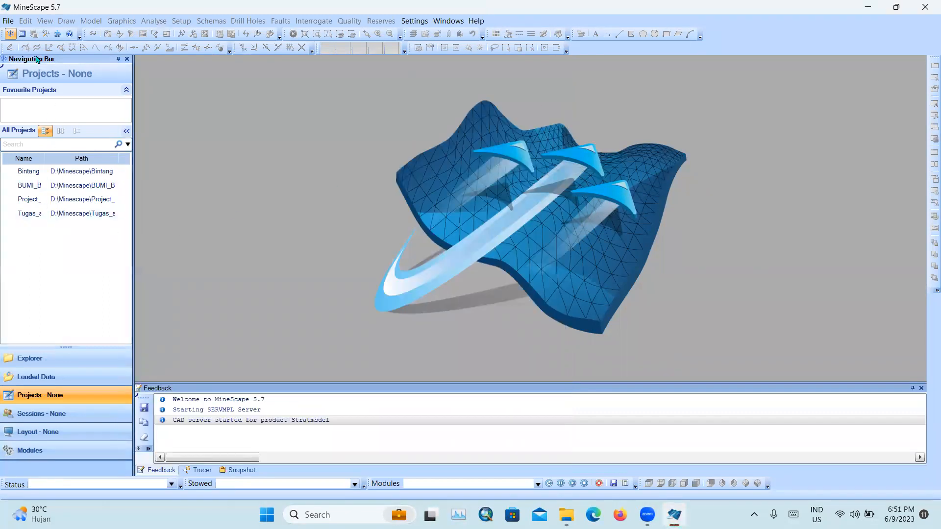
- Start a new project and set both its name and description to Praktiku_geodesai_1
left_click(7, 21)
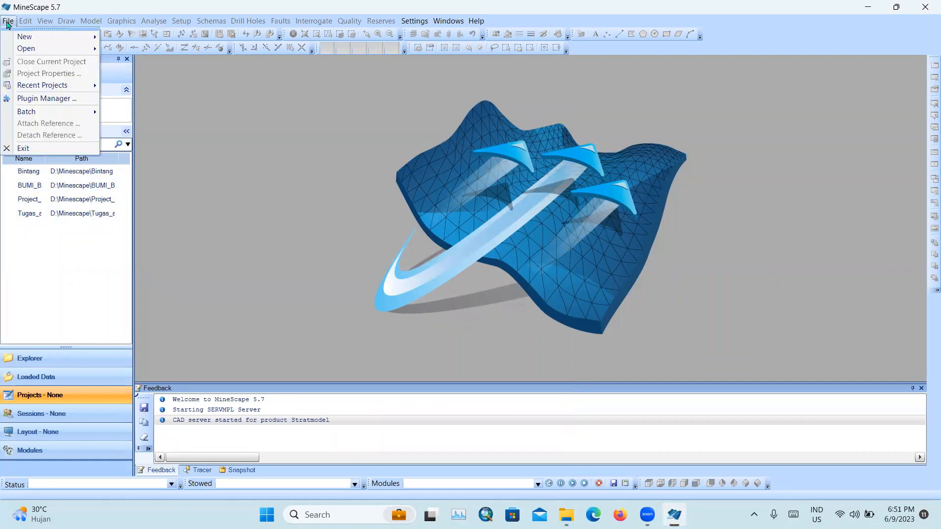
left_click(12, 22)
left_click(12, 22)
mouse_move(20, 38)
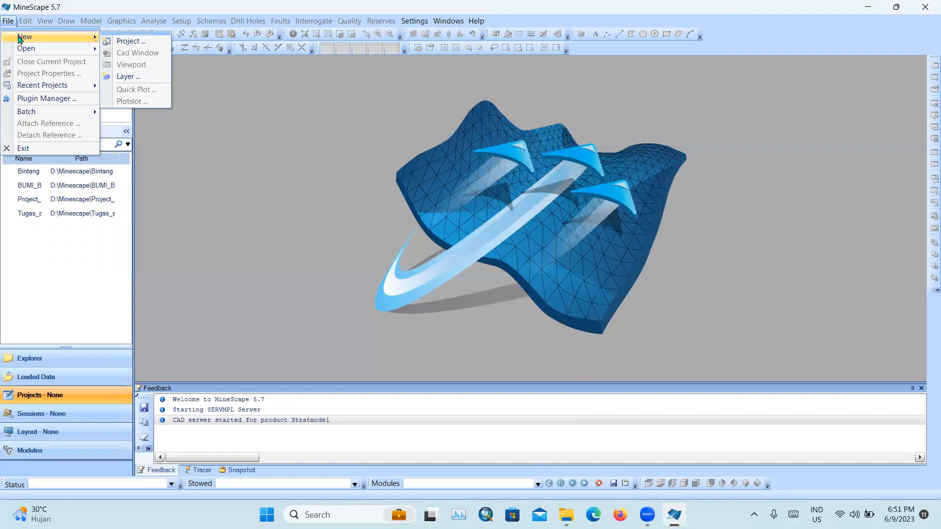
left_click(118, 42)
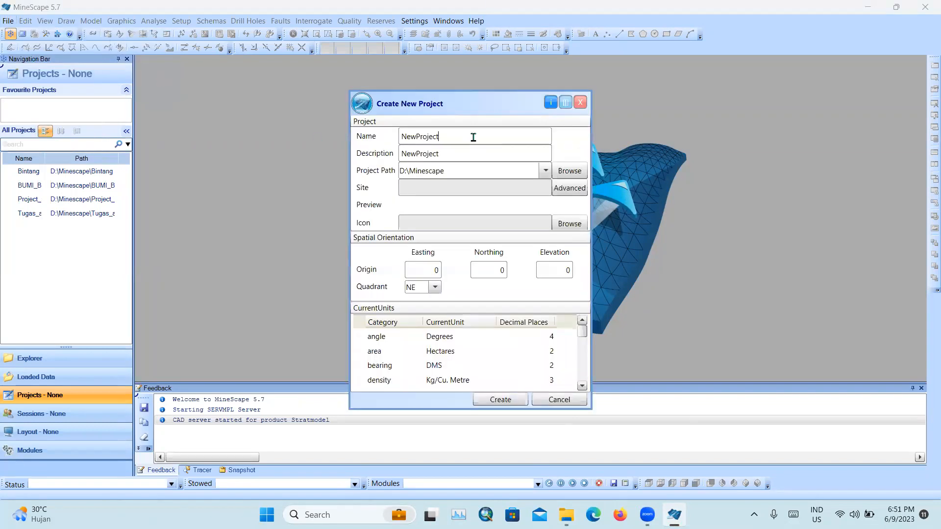
double_click(473, 138)
type("P")
double_click(488, 137)
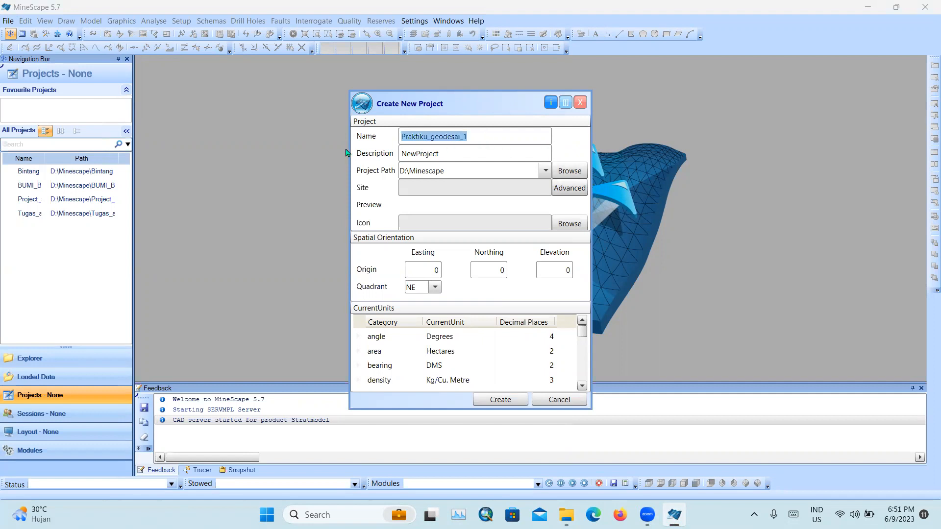
key("ctrl+c")
double_click(456, 152)
key("ctrl+v")
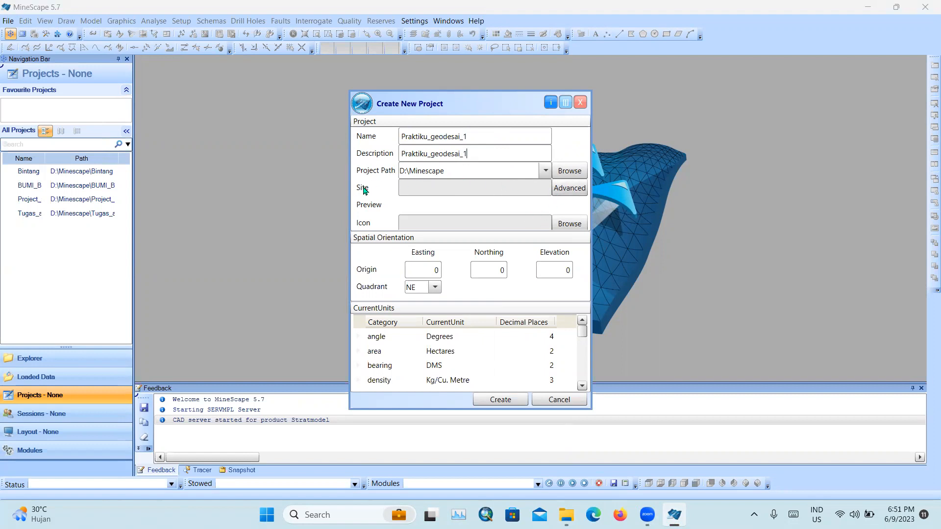
- Set the new project's site to the D:\Minescape folder
left_click(563, 191)
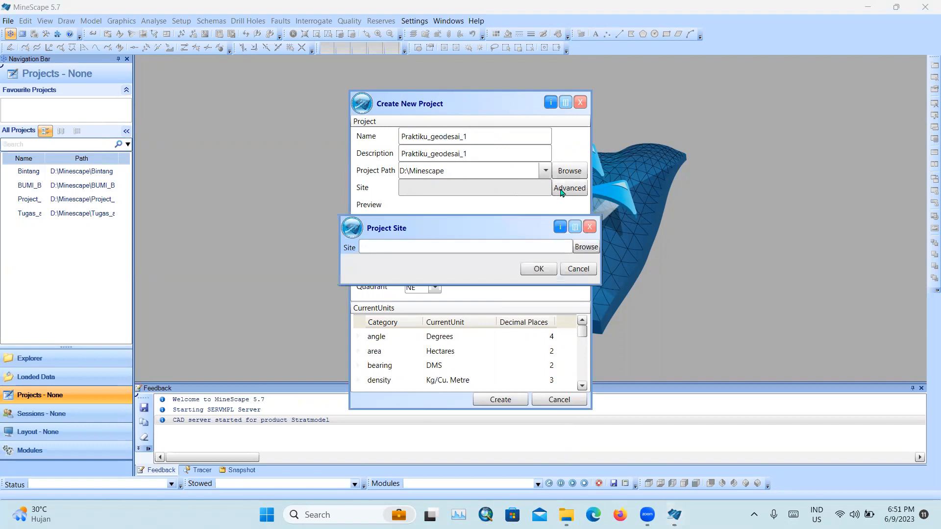
left_click(589, 226)
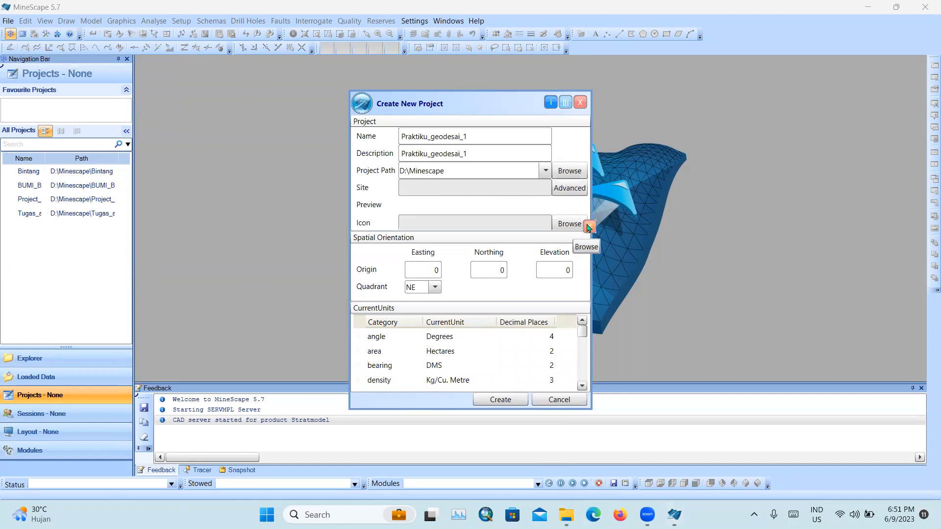
left_click(569, 188)
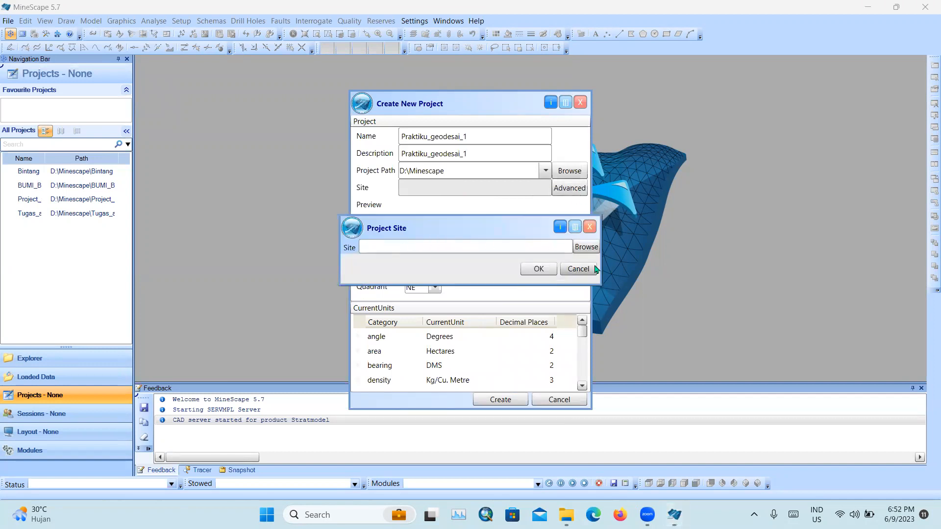
left_click(596, 249)
scroll(506, 294, "down", 2)
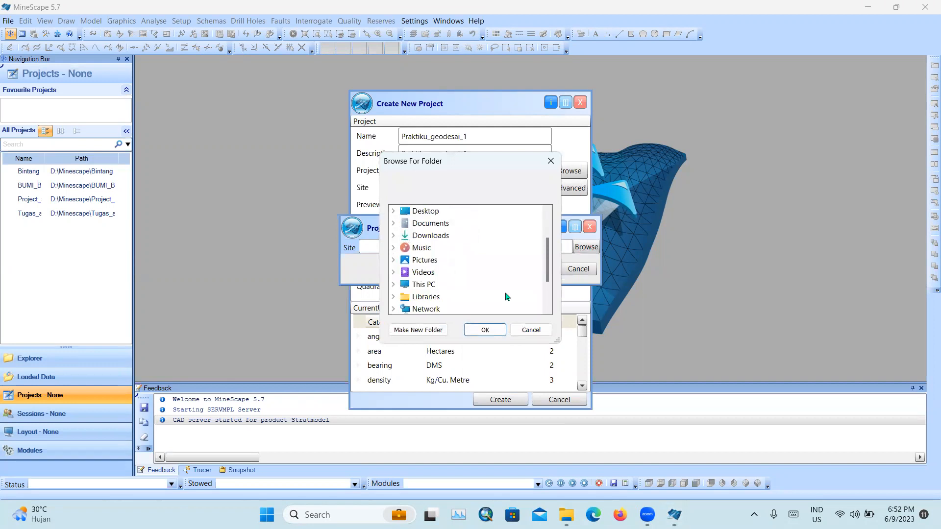
left_click(394, 260)
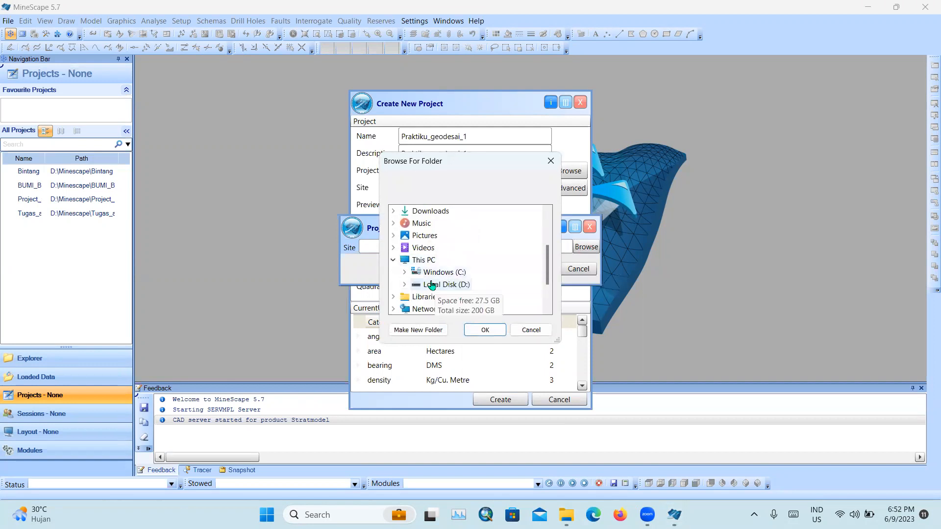
left_click(402, 287)
double_click(452, 248)
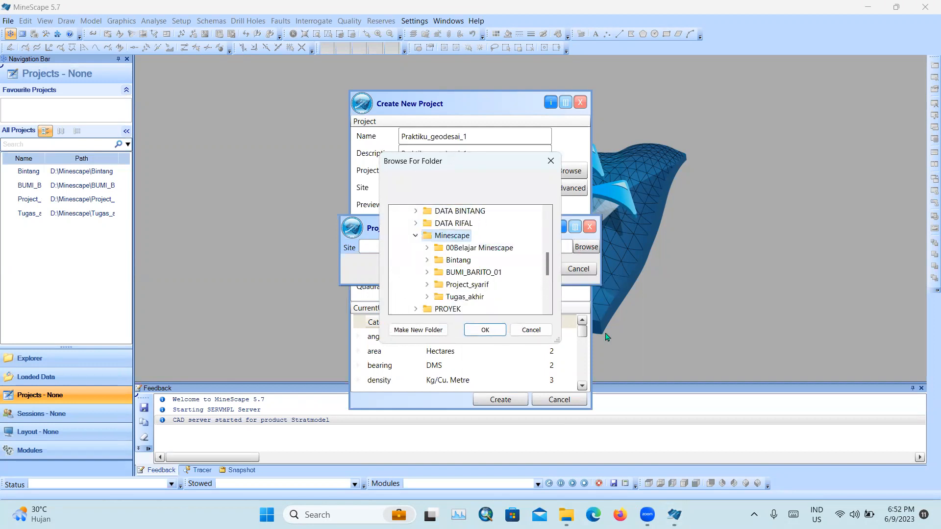
left_click(494, 333)
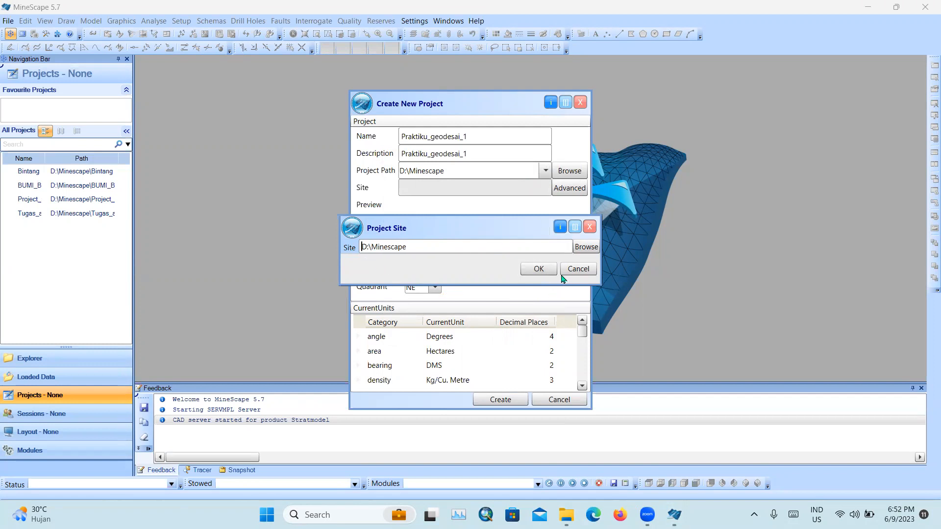
left_click(538, 269)
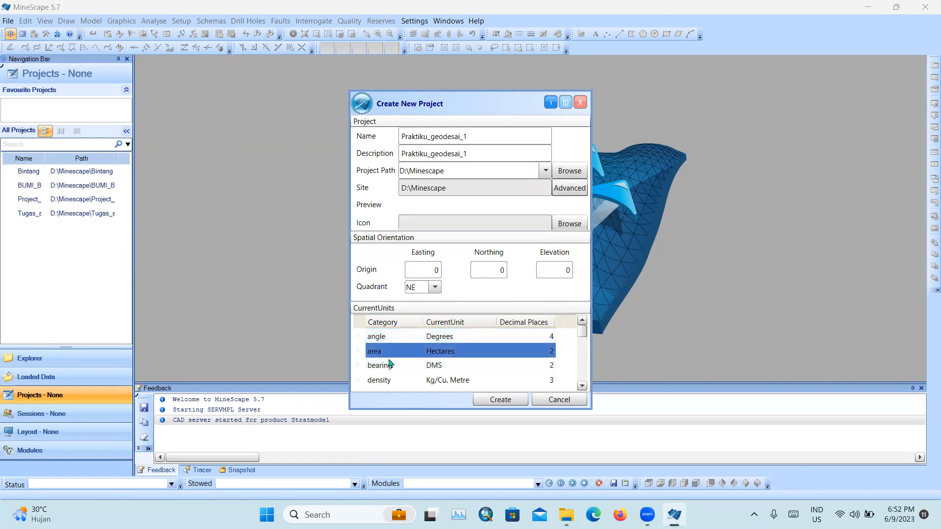
- Examine the project's current units, including the options available for density and volume
scroll(392, 378, "down", 5)
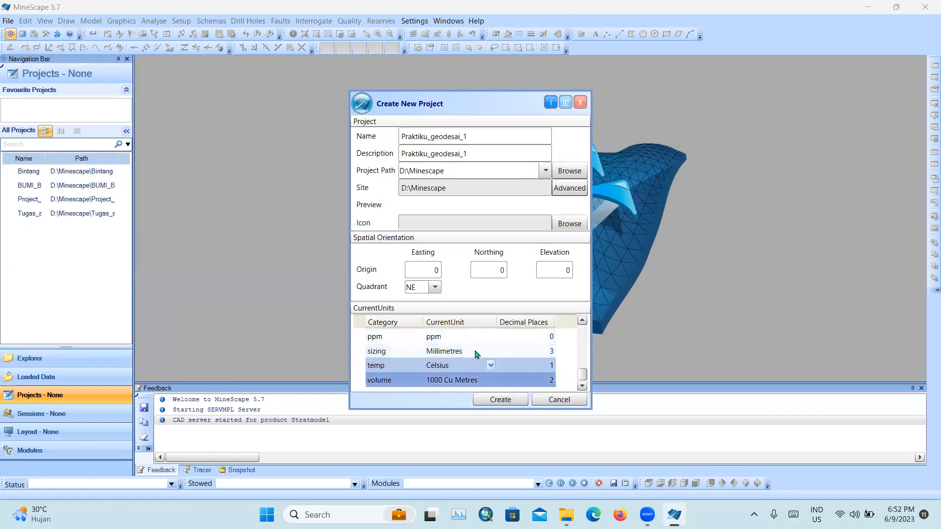
scroll(475, 370, "up", 10)
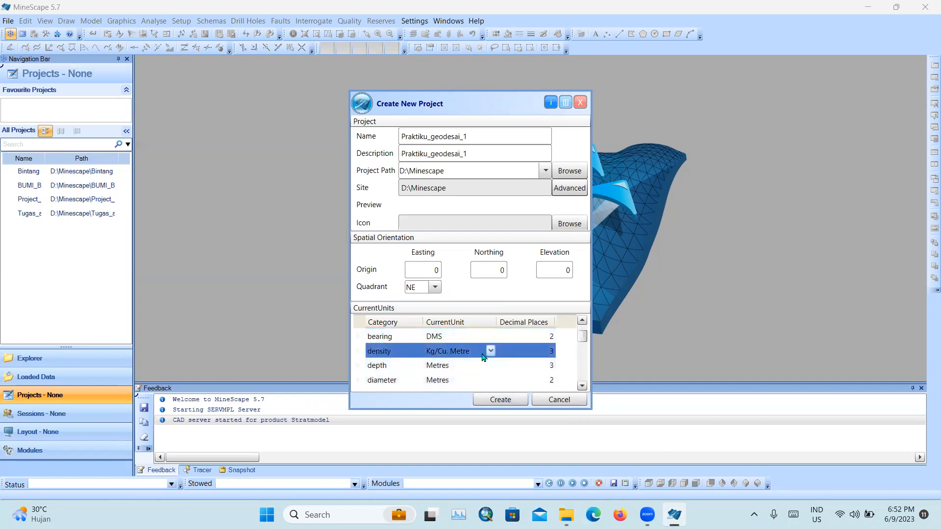
left_click(490, 351)
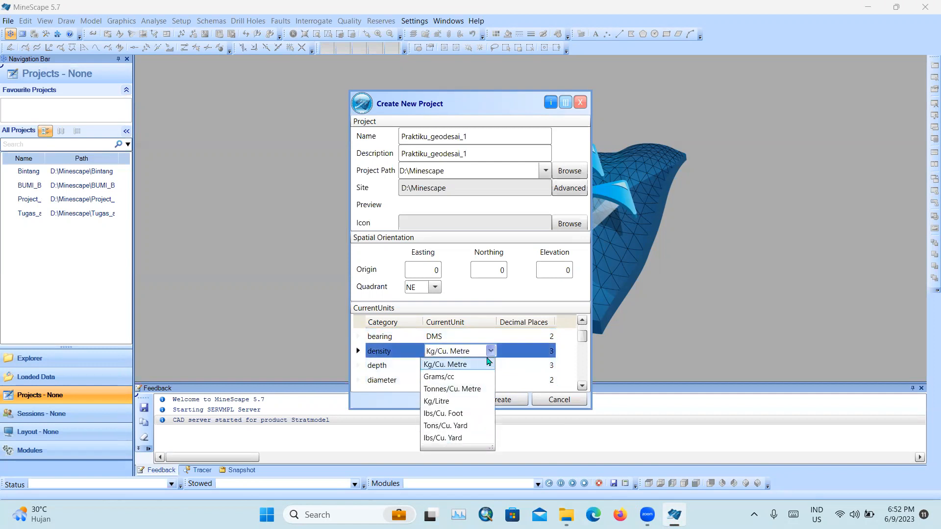
left_click(463, 371)
scroll(463, 371, "down", 6)
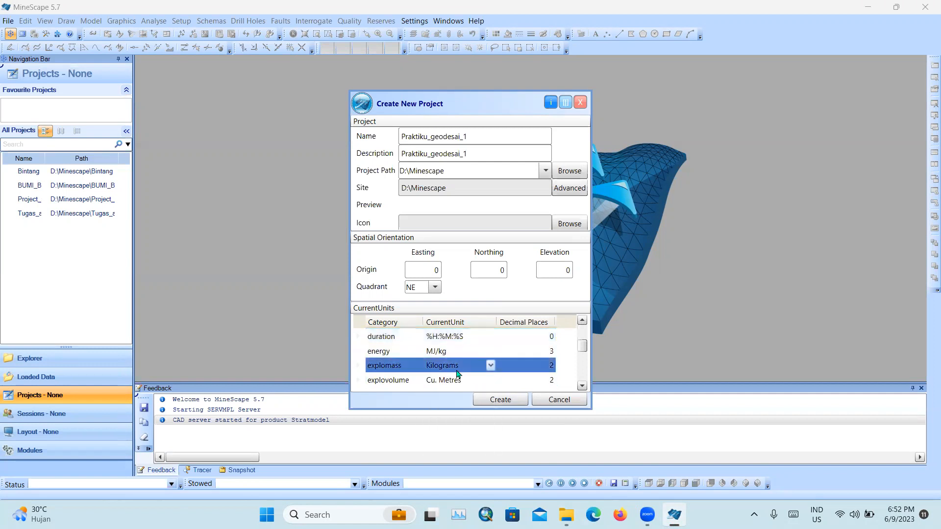
scroll(456, 373, "down", 4)
scroll(452, 375, "up", 2)
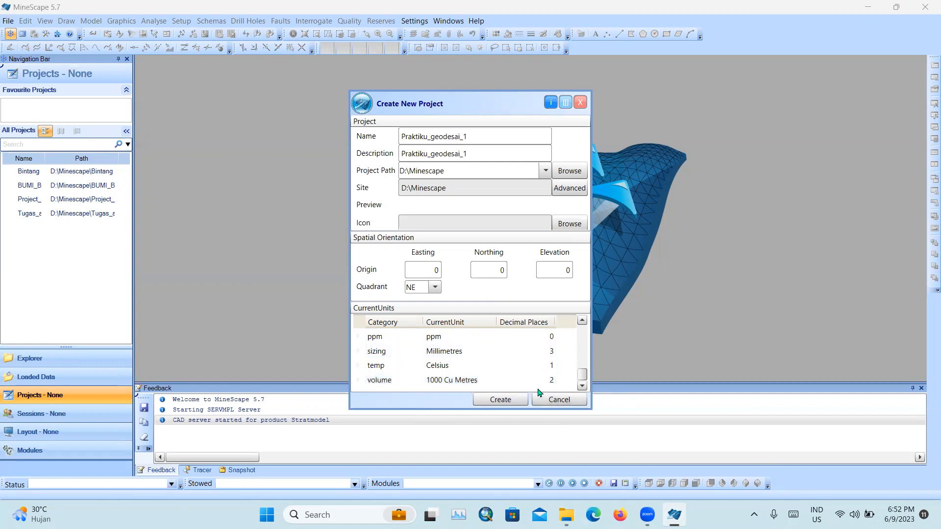
left_click(489, 380)
left_click(491, 381)
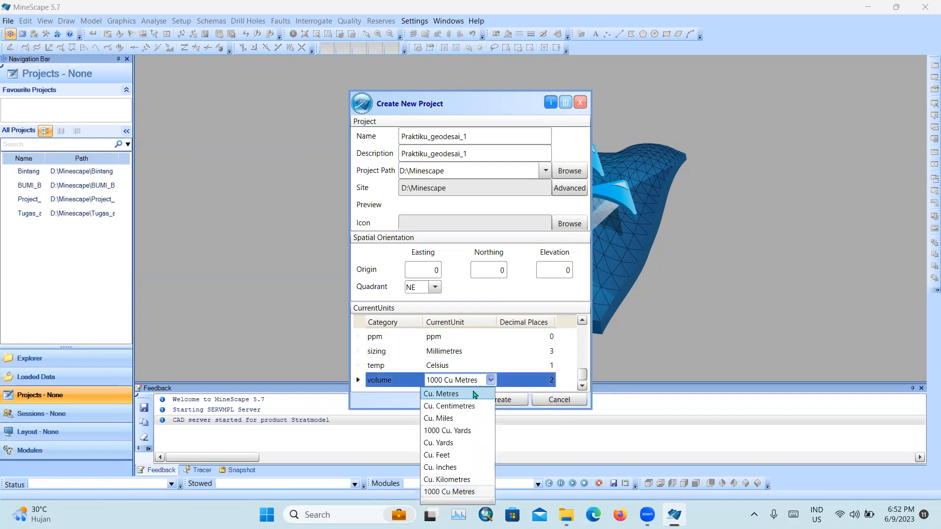
left_click(490, 380)
left_click_drag(585, 376, 583, 323)
left_click(456, 378)
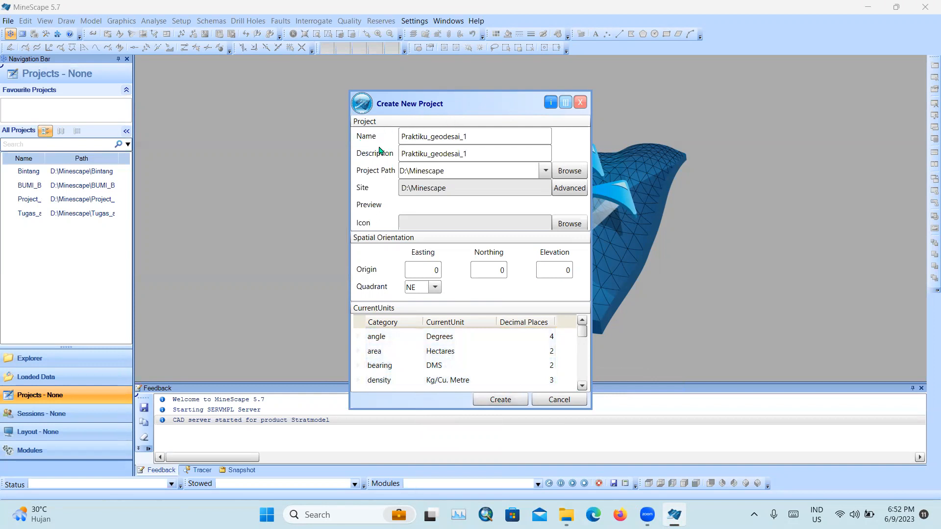
- Create the project with the entered settings and select Data in its explorer tree
left_click(500, 400)
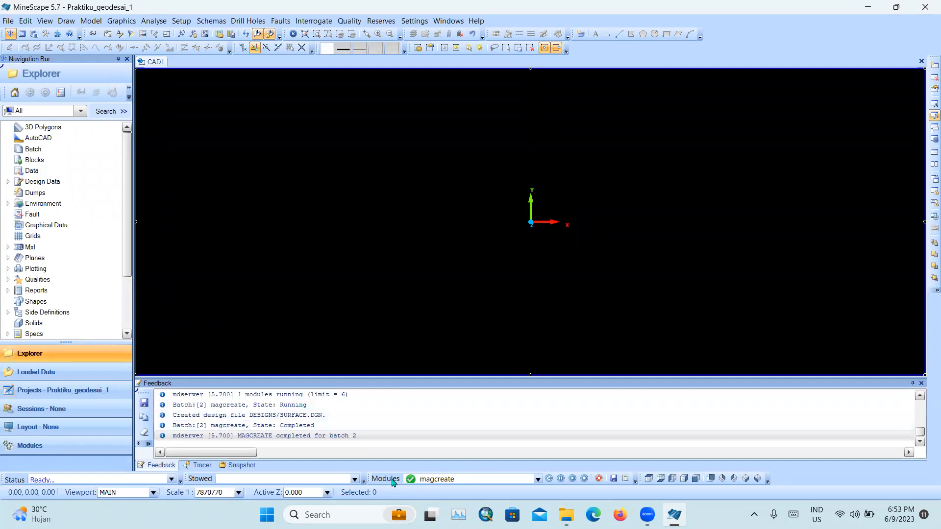
left_click(78, 455)
left_click(123, 355)
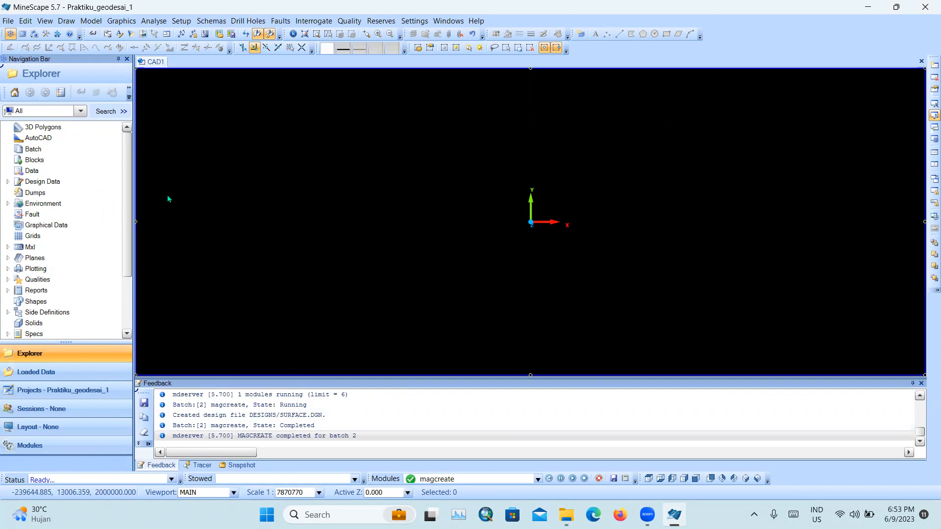
left_click(32, 171)
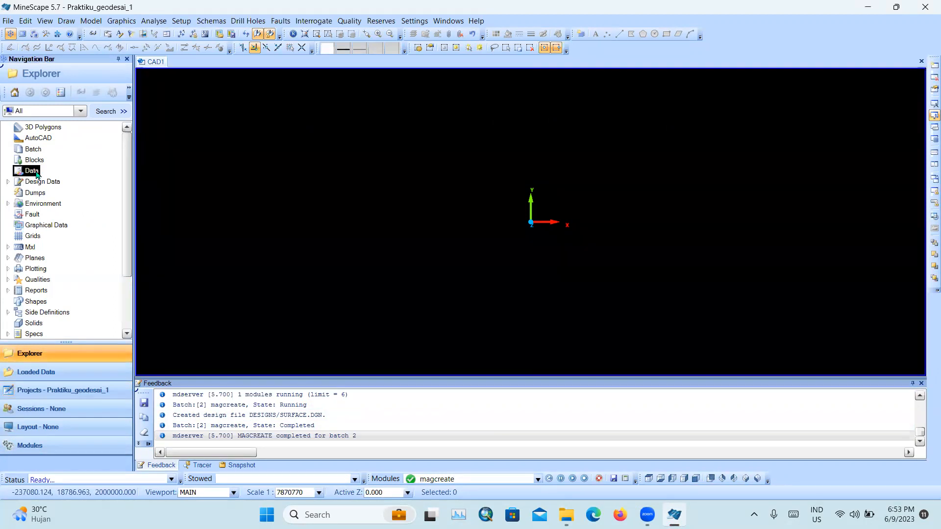
right_click(27, 172)
key("Escape")
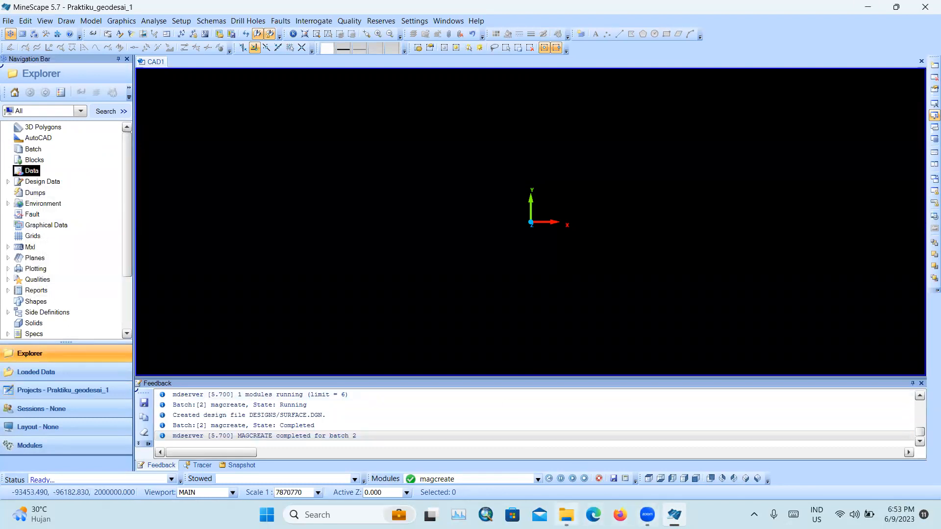
- Switch to File Explorer and copy the Lithology, IUP_PT_UHUYY, kontur_topo and Survey files
left_click(566, 515)
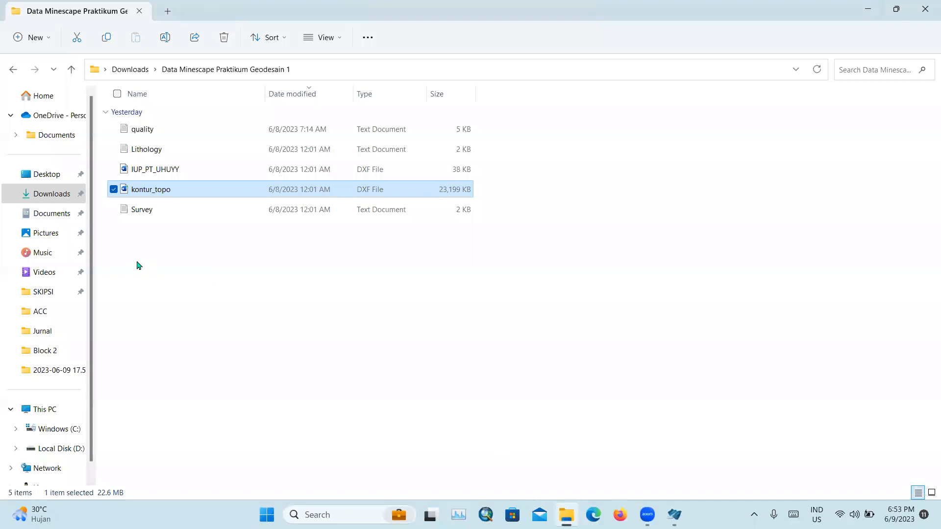
left_click(169, 149)
left_click_drag(189, 229, 187, 150)
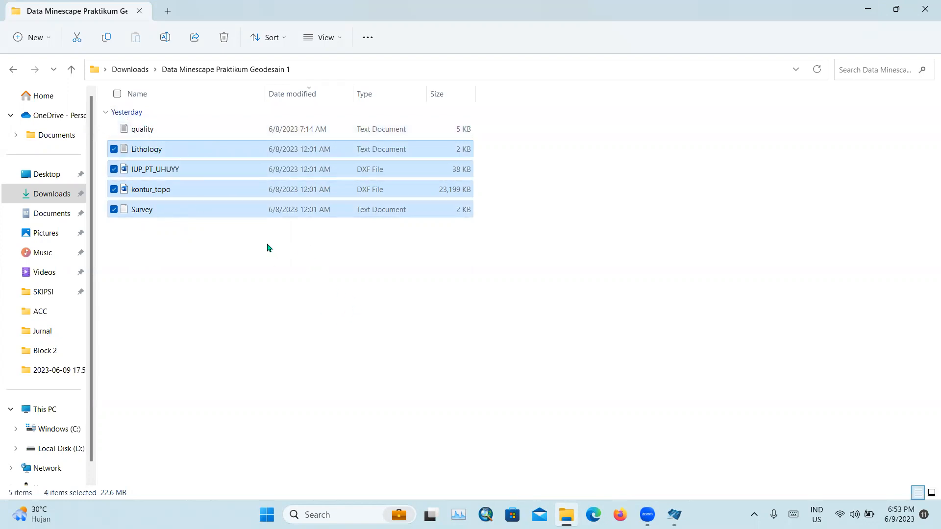
- Paste the copied files into the data folder of D:\Minescape\Praktiku_geodesai_1
left_click(73, 449)
double_click(172, 156)
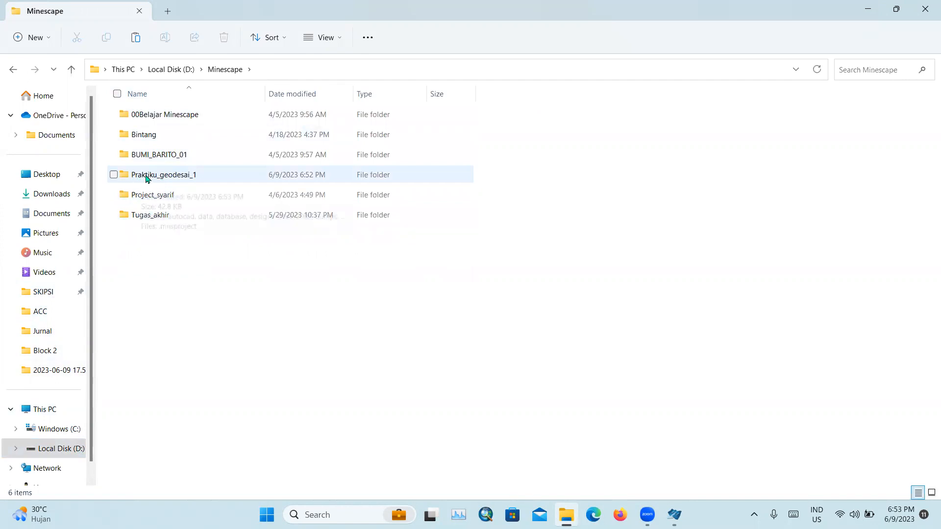
double_click(201, 176)
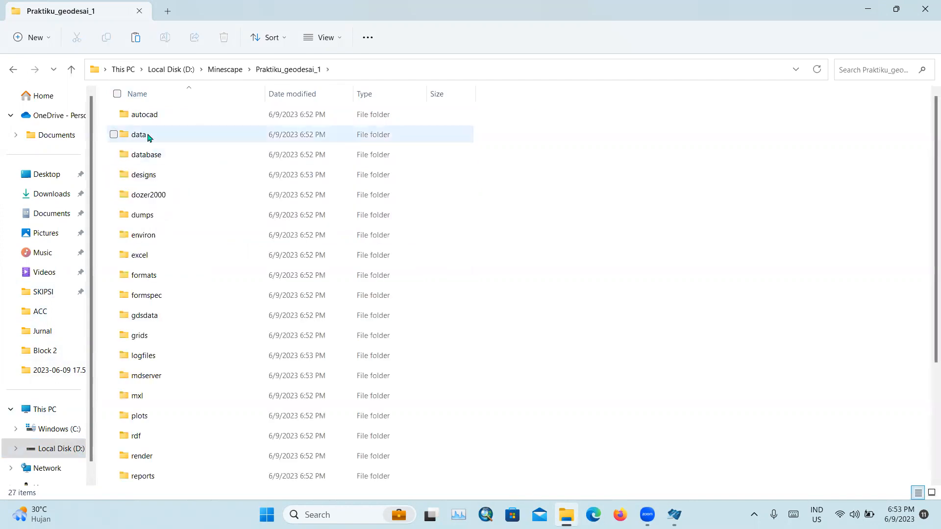
left_click(141, 140)
double_click(142, 139)
key("ctrl+v")
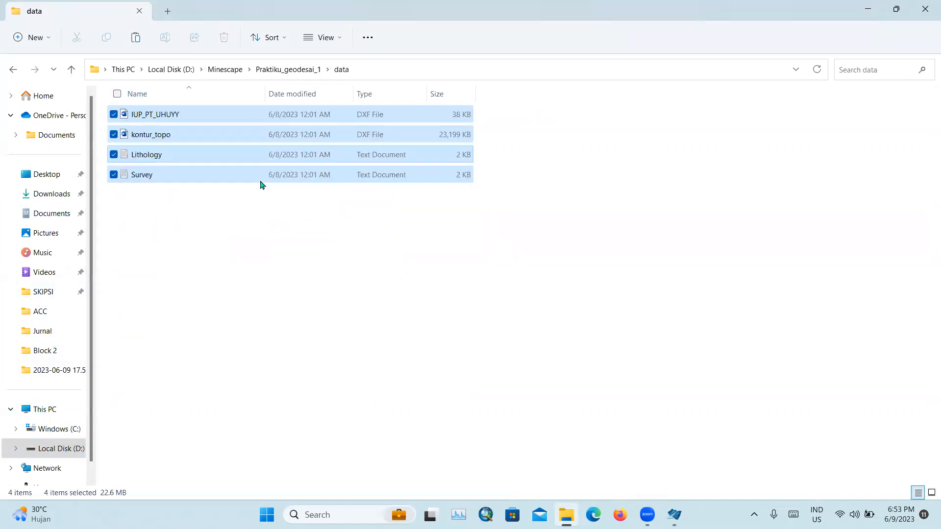
- Move the IUP_PT_UHUYY and kontur_topo DXF files from the data folder into the project's autocad folder
left_click(493, 265)
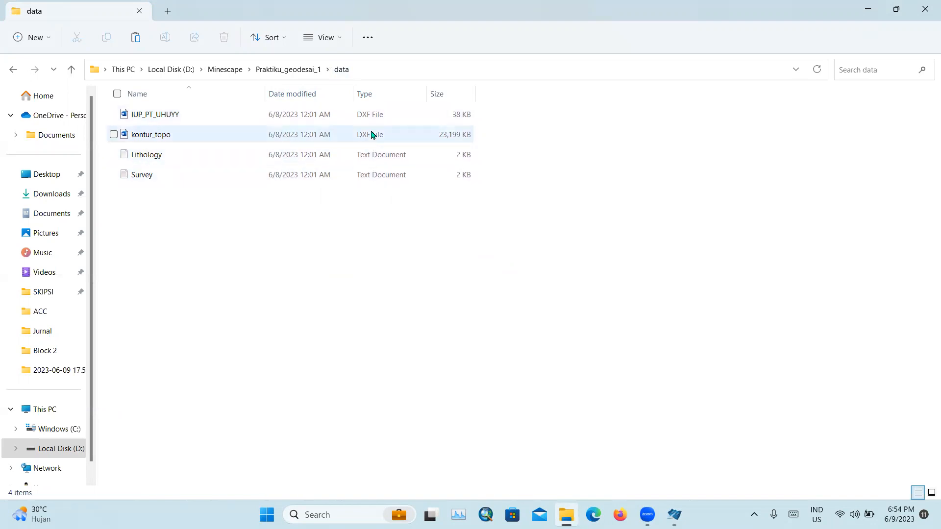
left_click(362, 118)
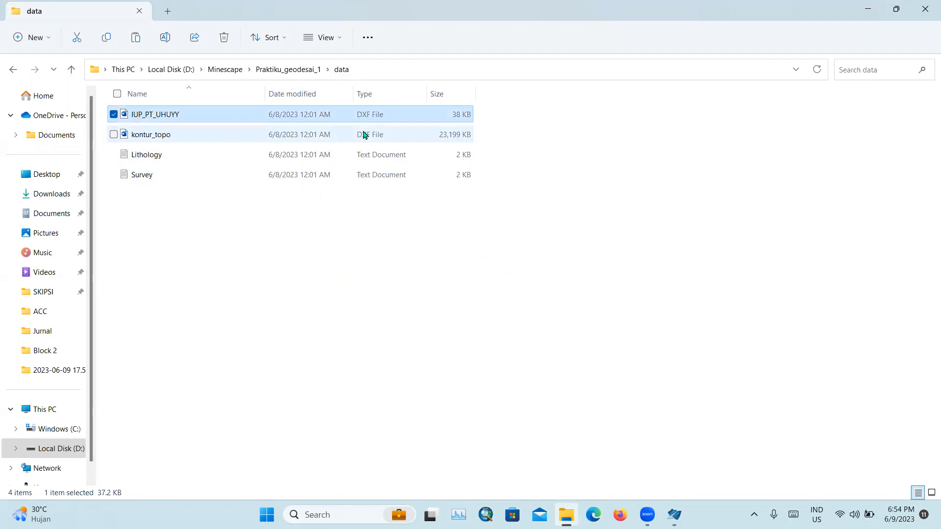
left_click(365, 135, "ctrl")
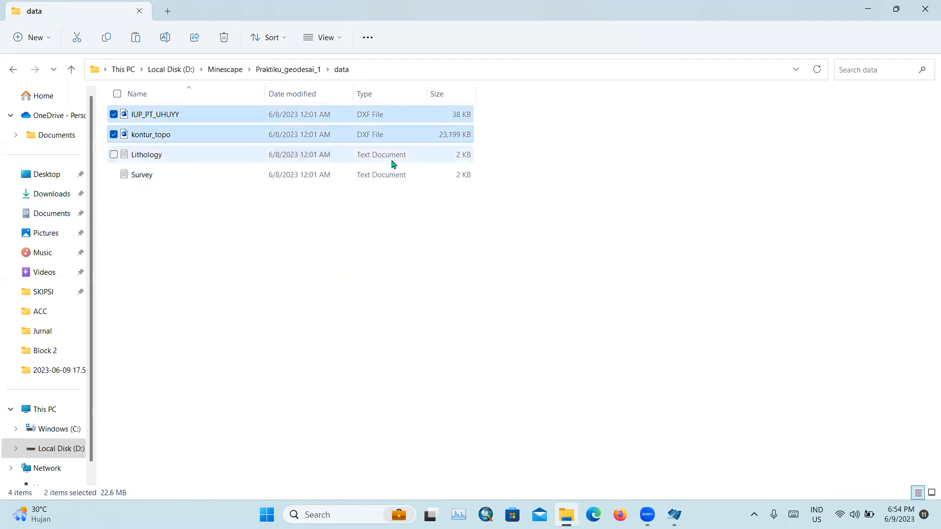
right_click(344, 125)
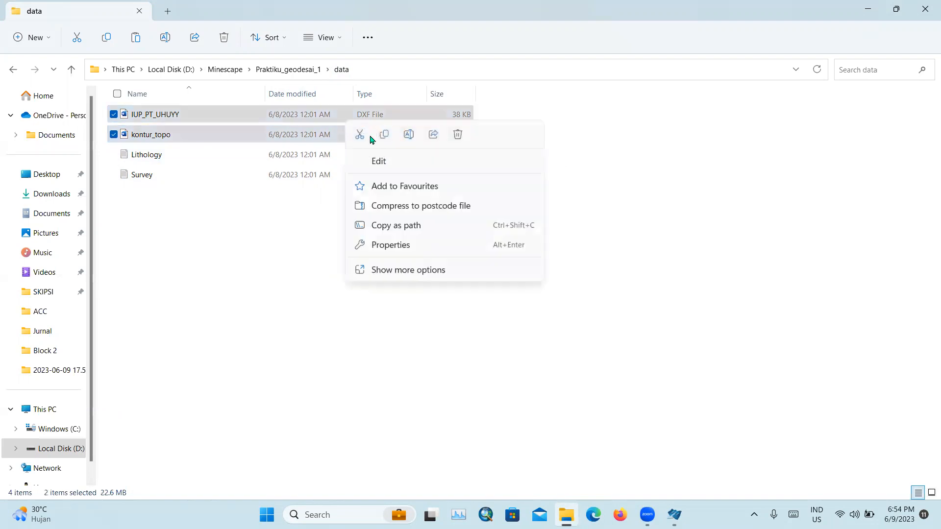
left_click(360, 137)
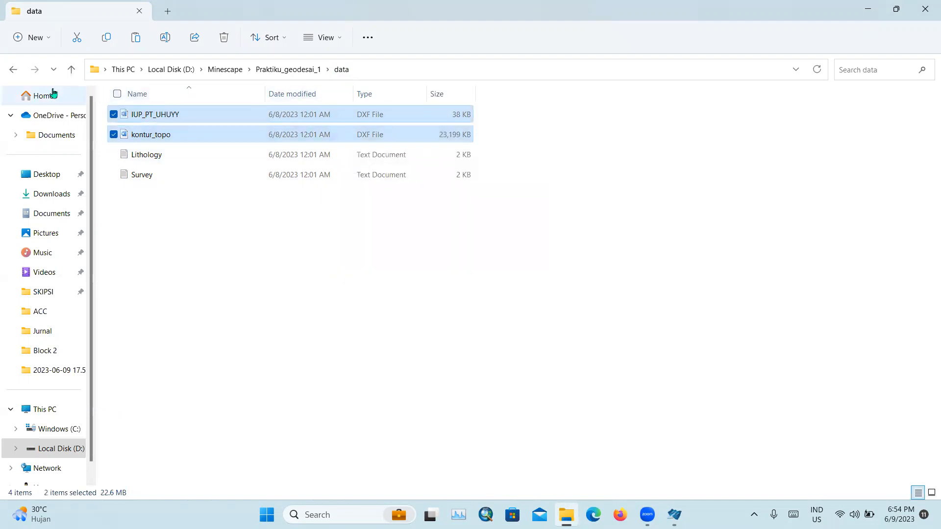
left_click(12, 70)
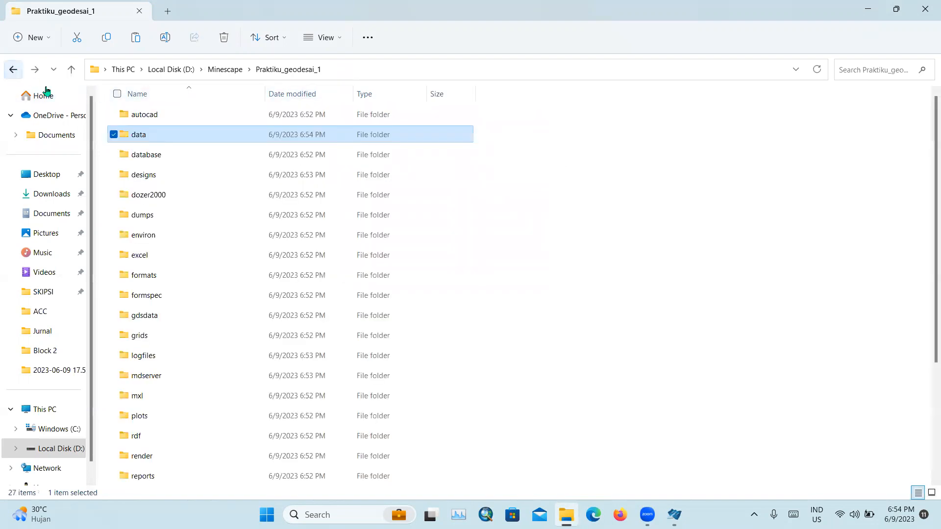
double_click(153, 118)
right_click(278, 155)
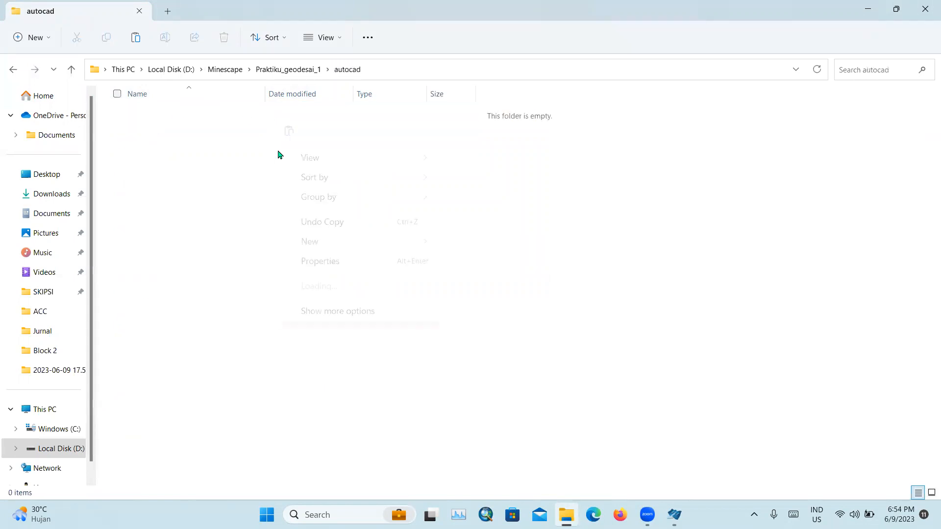
left_click(290, 132)
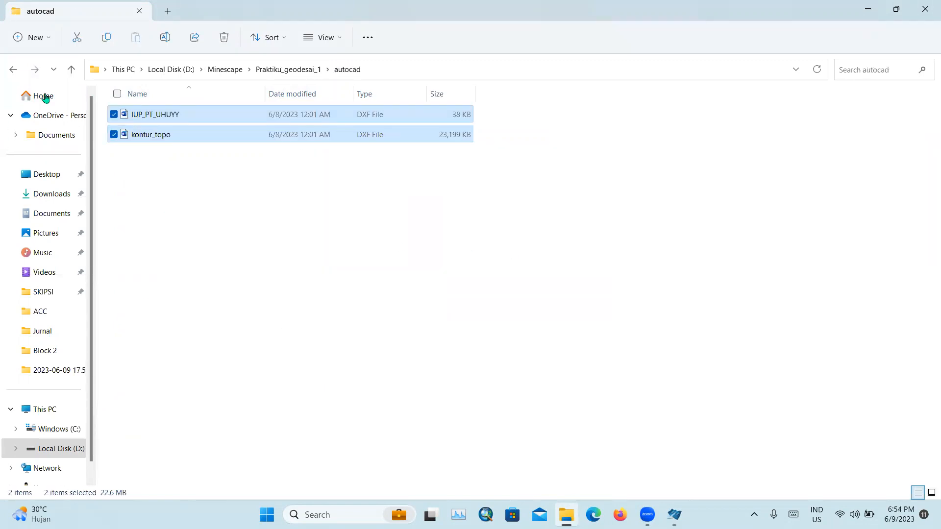
left_click(343, 225)
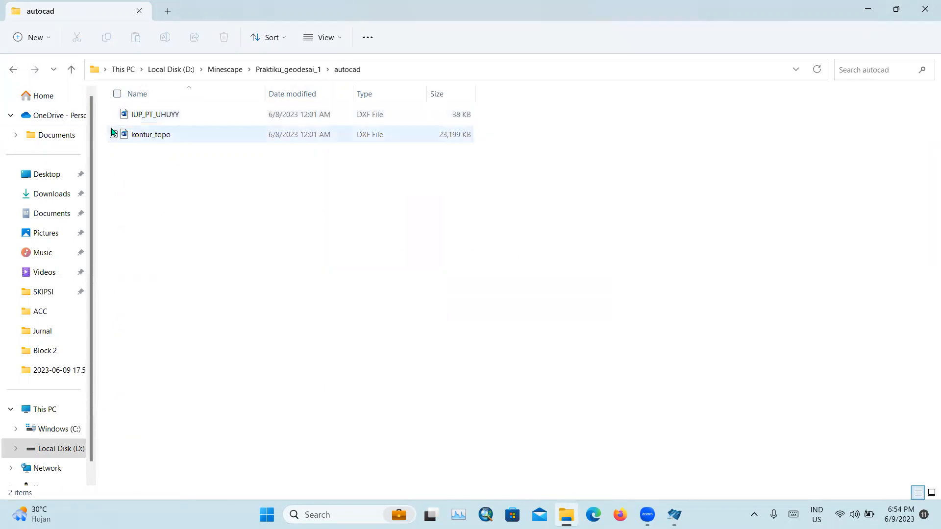
- Check the project's data folder, switch to MineScape and examine the contents of Data, AutoCAD and Design Data in the explorer tree
left_click(11, 70)
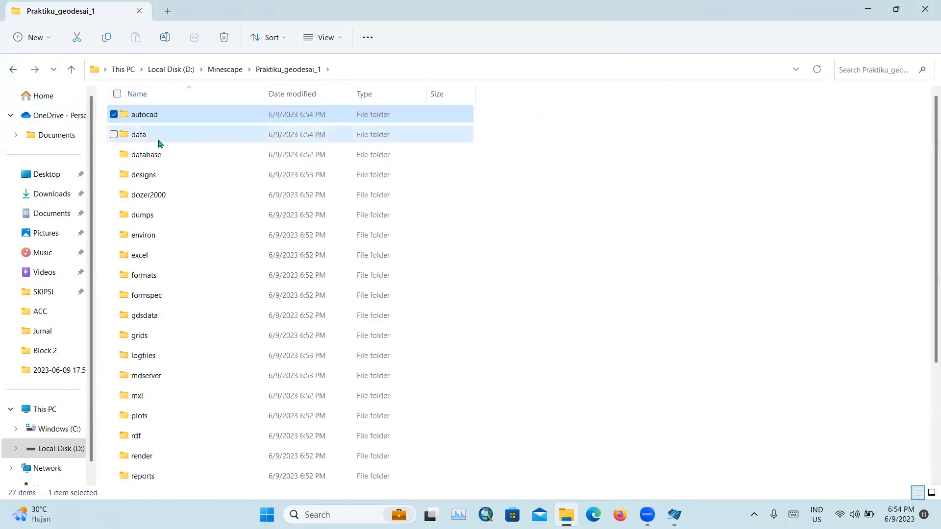
double_click(159, 142)
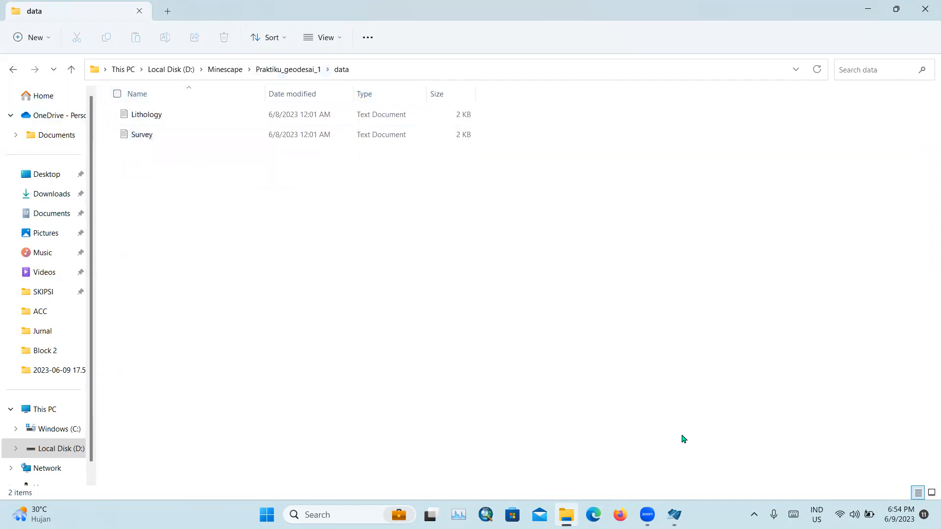
left_click(674, 514)
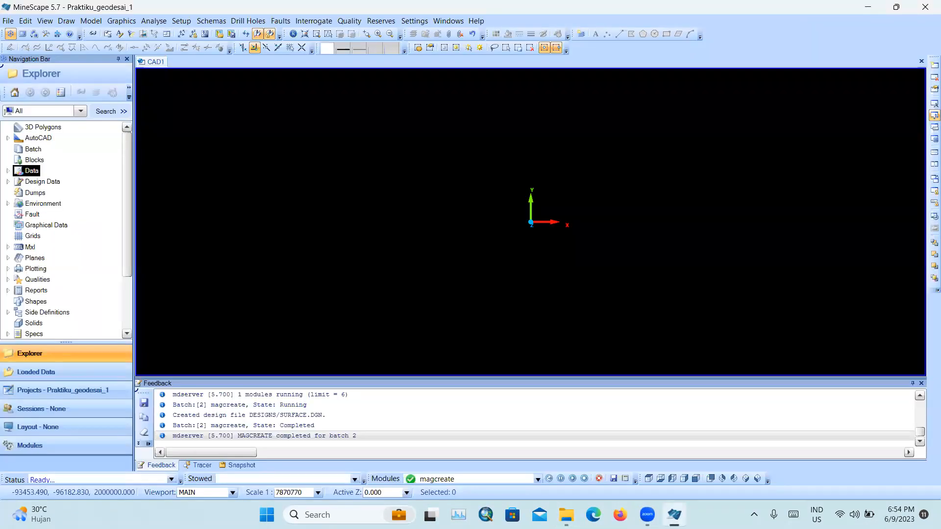
left_click(8, 172)
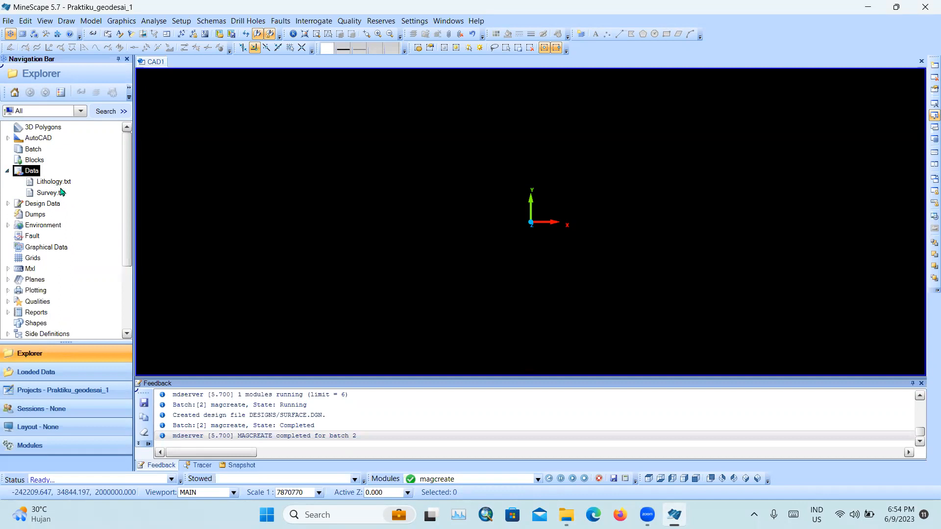
left_click(7, 171)
left_click(8, 138)
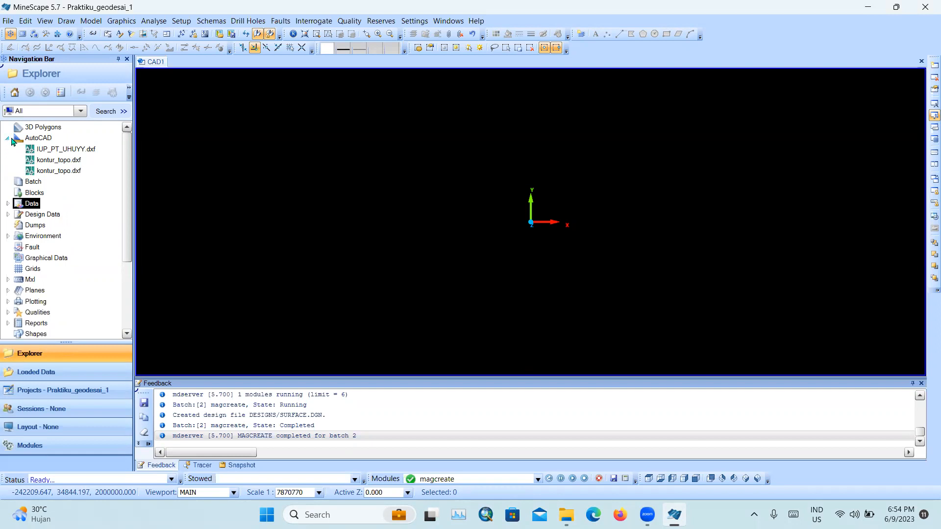
left_click(8, 138)
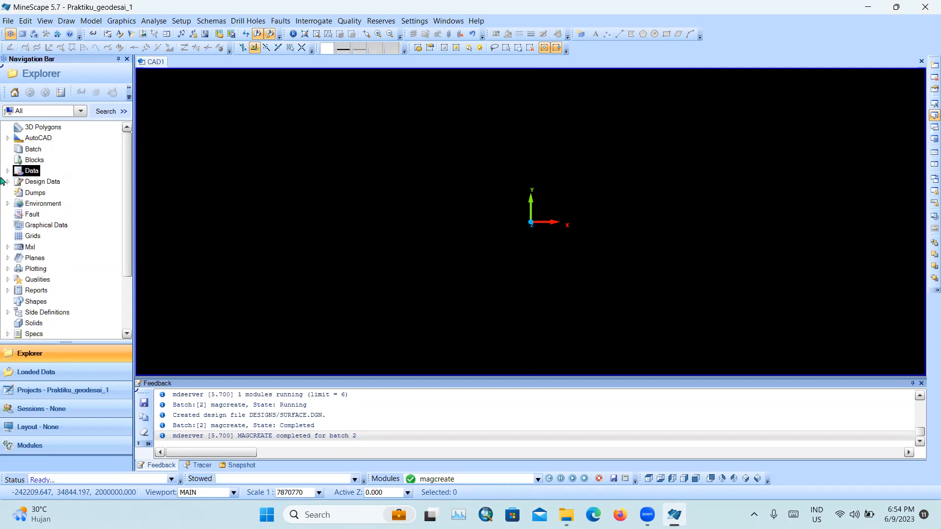
left_click(8, 182)
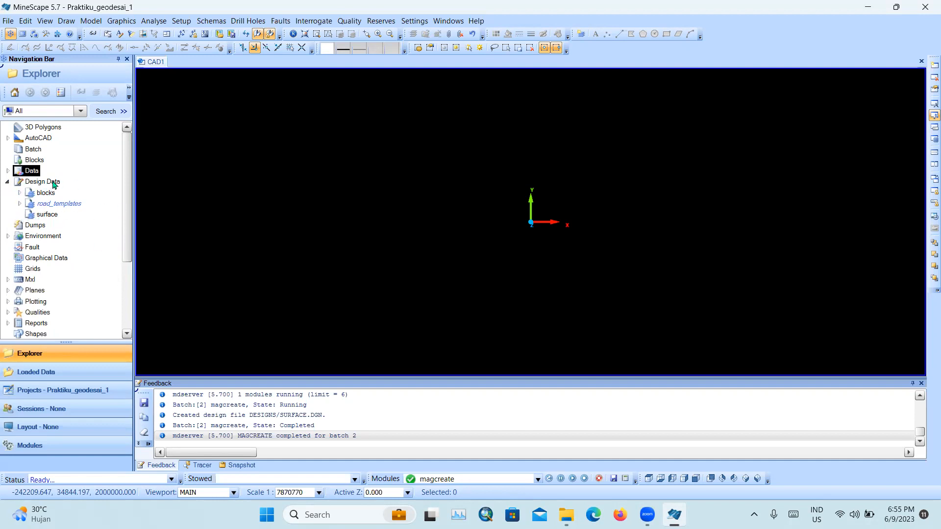
right_click(54, 184)
key("Escape")
left_click(36, 186)
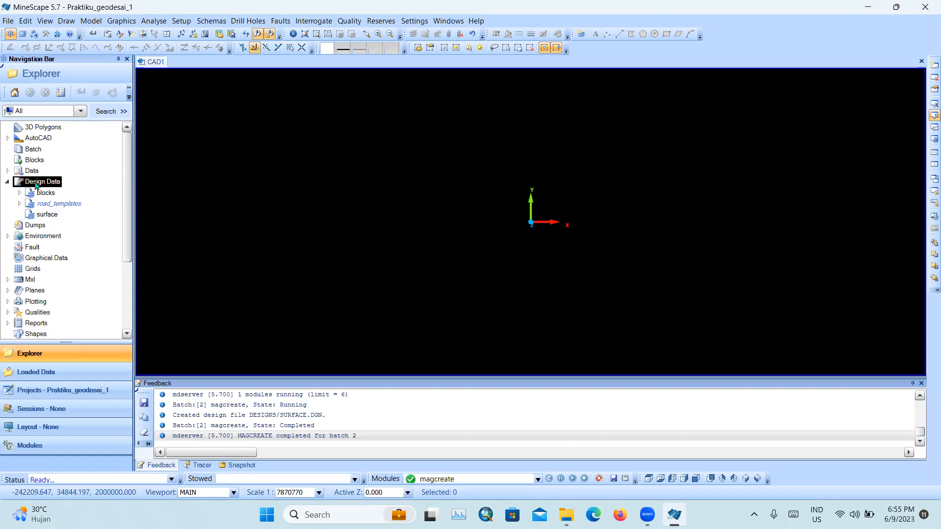
right_click(40, 185)
left_click(88, 191)
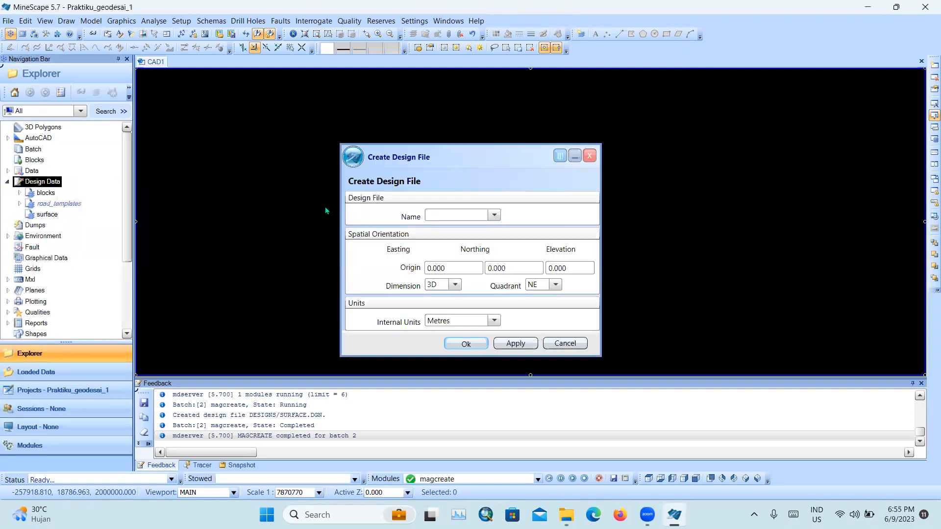
type("topoh")
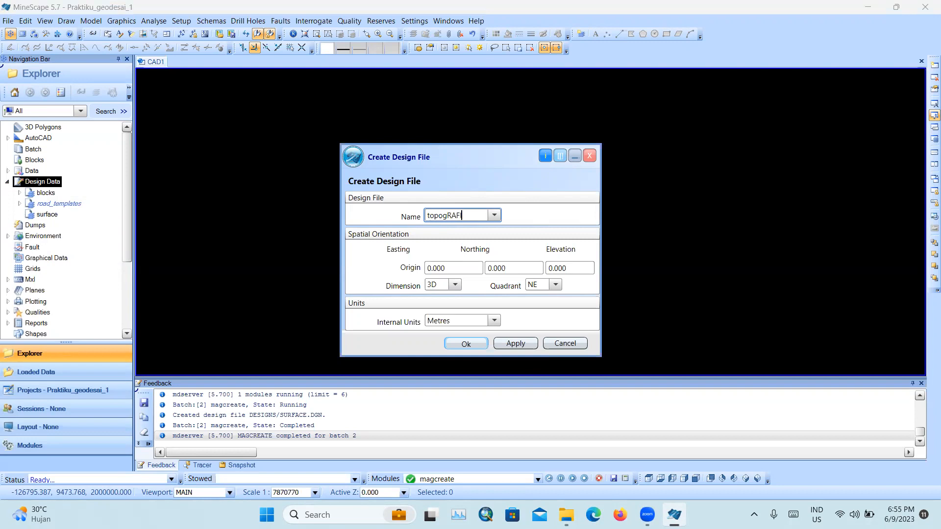
key("BackSpace")
key("Tab")
type("ra")
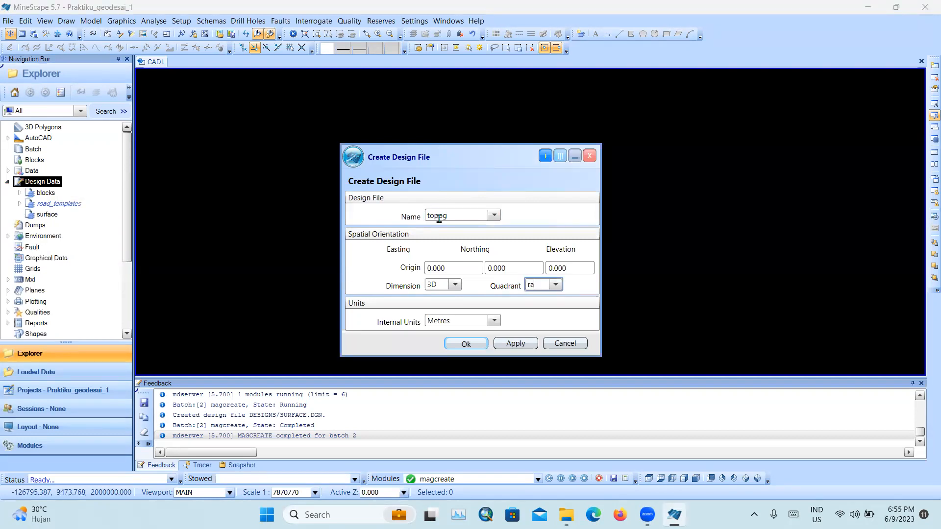
type("f")
left_click(565, 343)
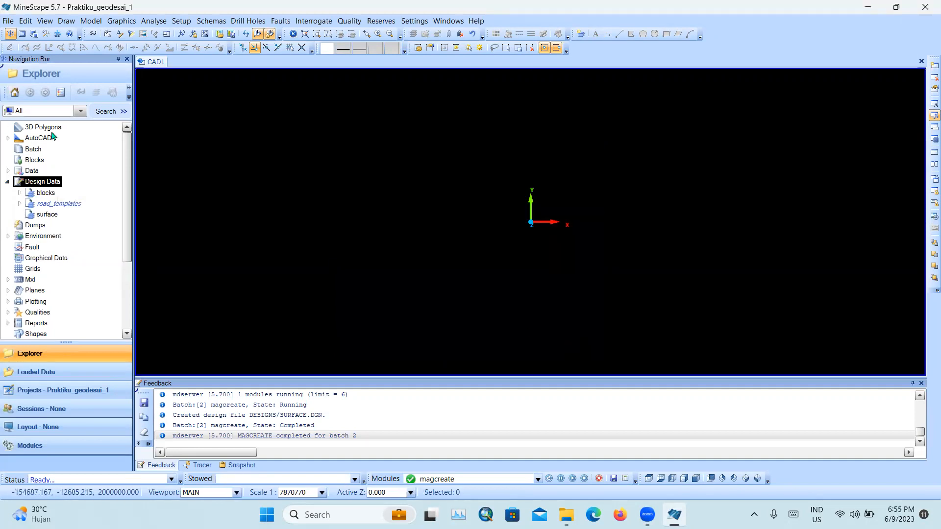
- Create a new design file named topografi under Design Data, keeping the default spatial orientation and units
right_click(57, 186)
left_click(86, 193)
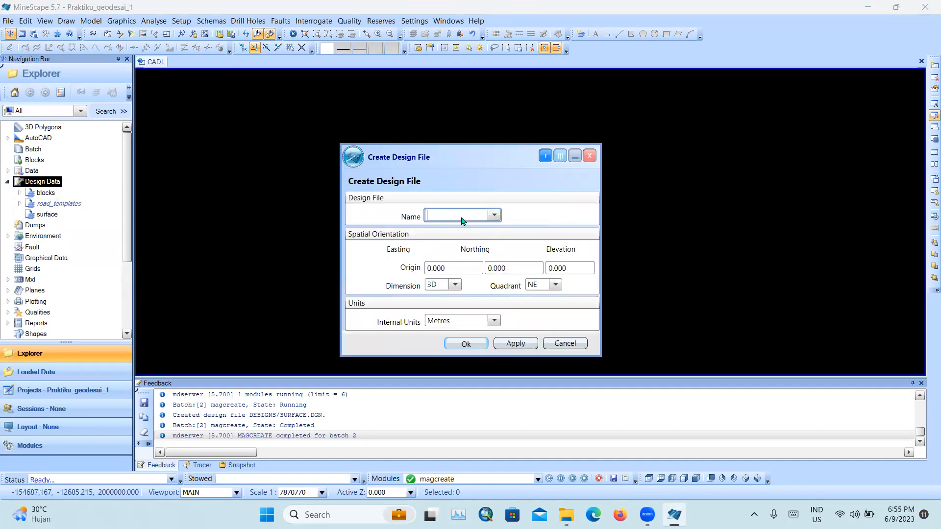
type("topografi")
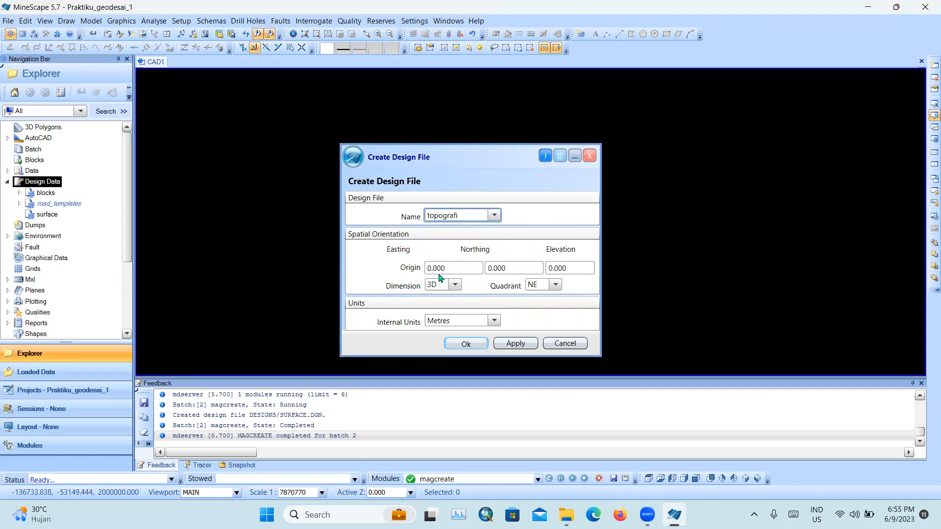
left_click(466, 270)
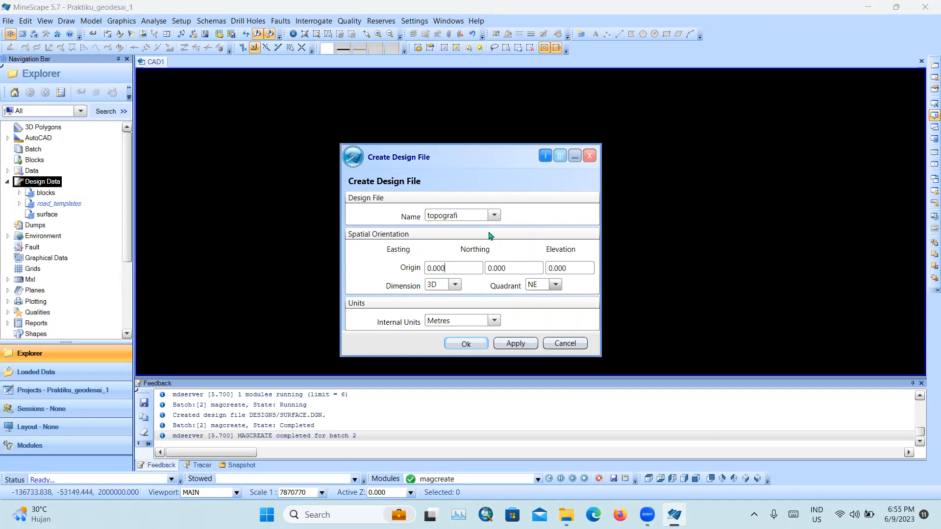
left_click(466, 343)
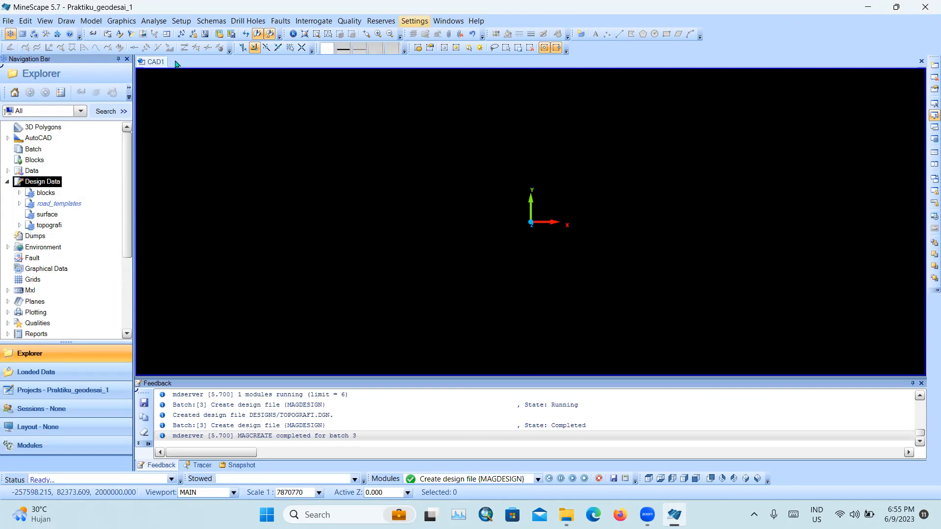
- Start an import into the topografi design file, check the available ASCII formats and switch to the DXF/DWG import form
right_click(49, 226)
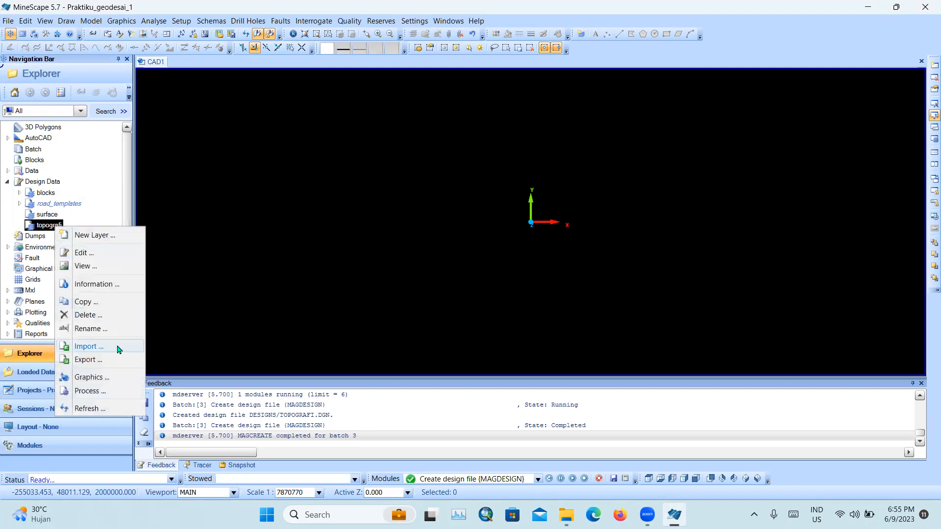
right_click(48, 228)
left_click(78, 347)
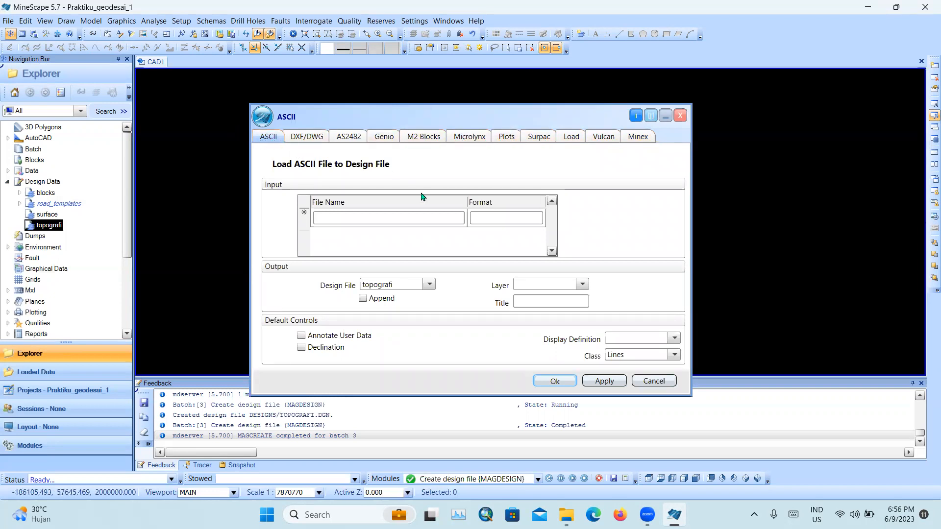
left_click(508, 218)
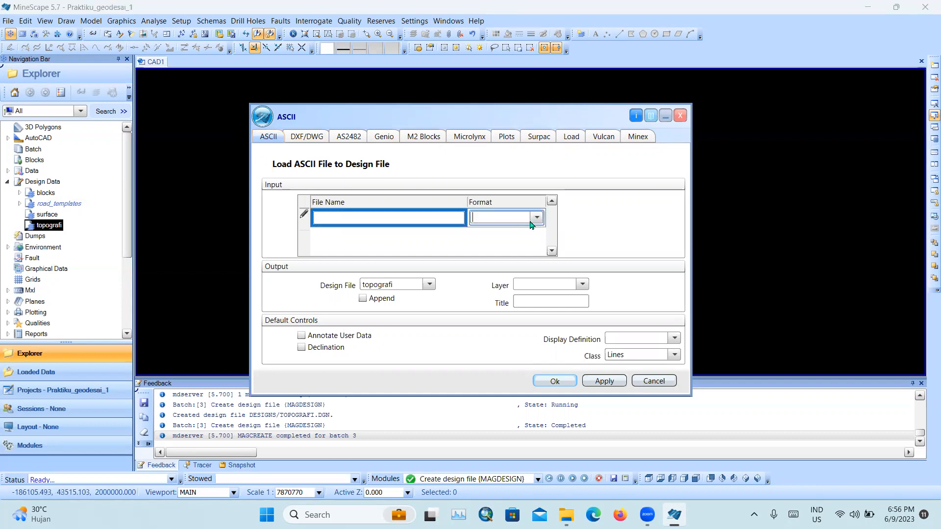
left_click(537, 217)
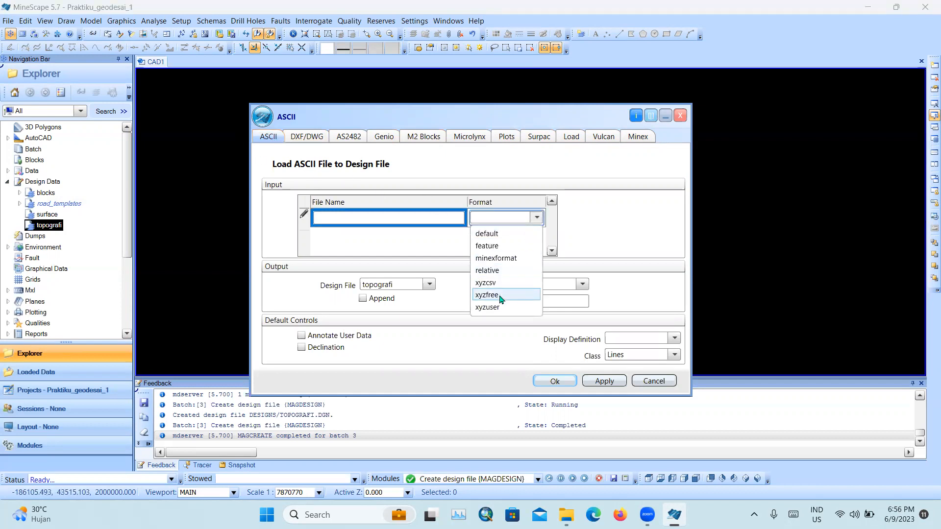
left_click(538, 219)
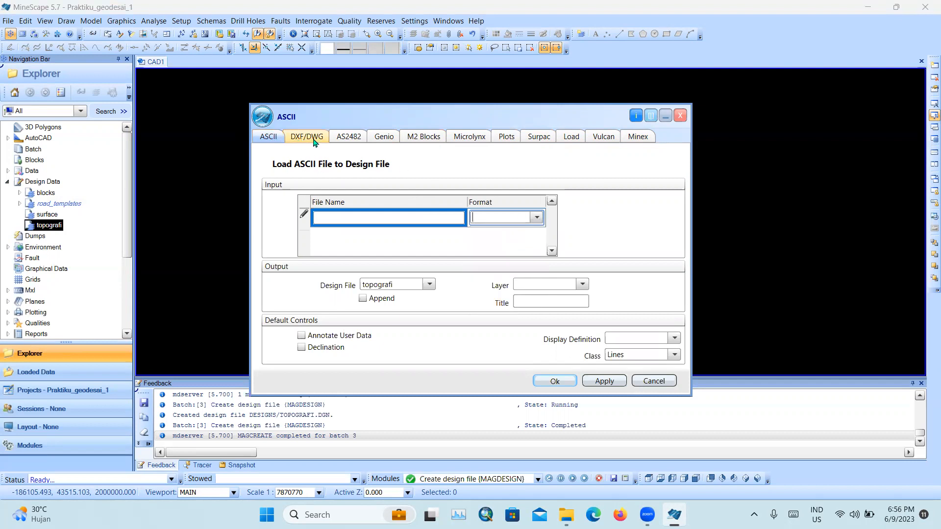
left_click(175, 150)
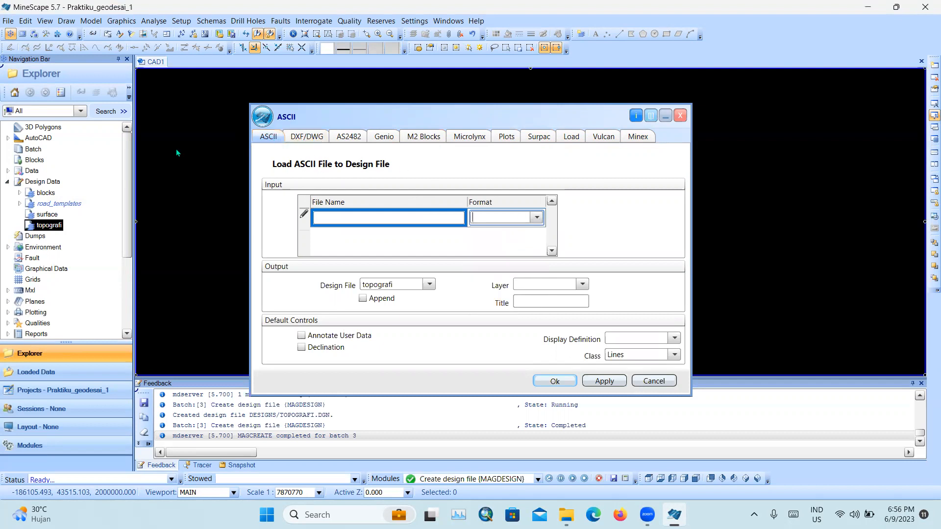
left_click(308, 140)
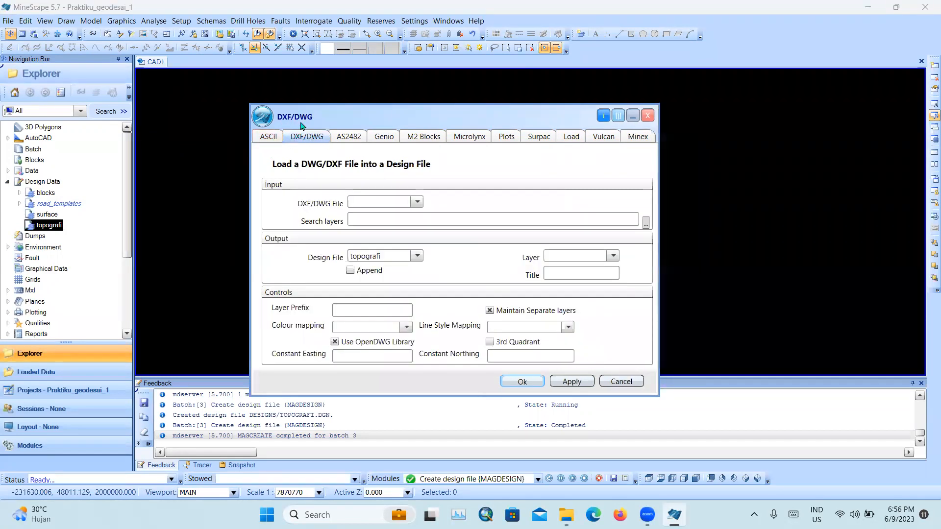
- Choose kontur_topo as the DXF/DWG source file and Kontur_Topo as its search layer for the import
left_click(416, 202)
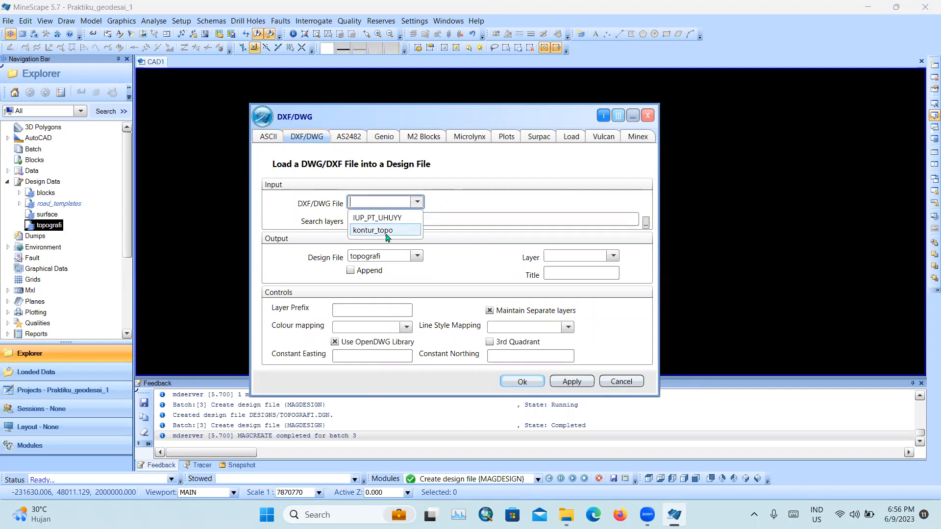
left_click(415, 202)
left_click(7, 138)
left_click(8, 138)
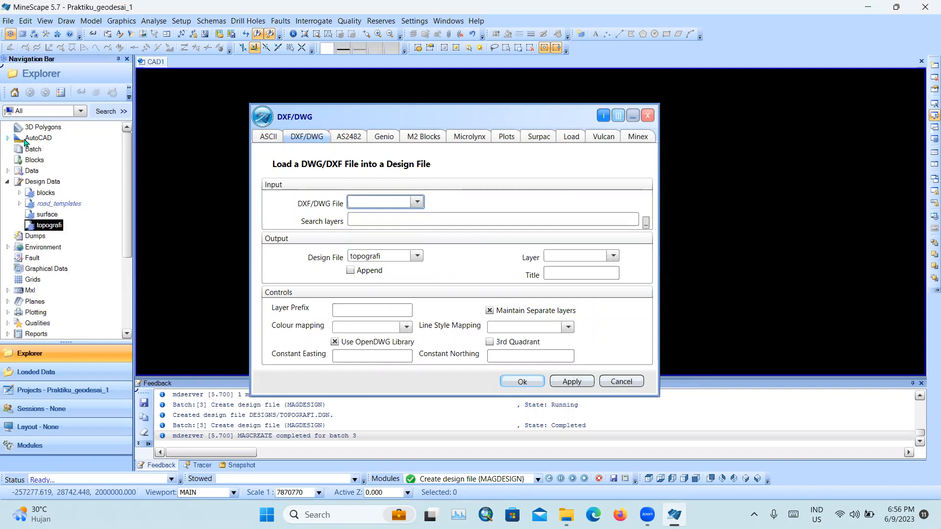
left_click(417, 202)
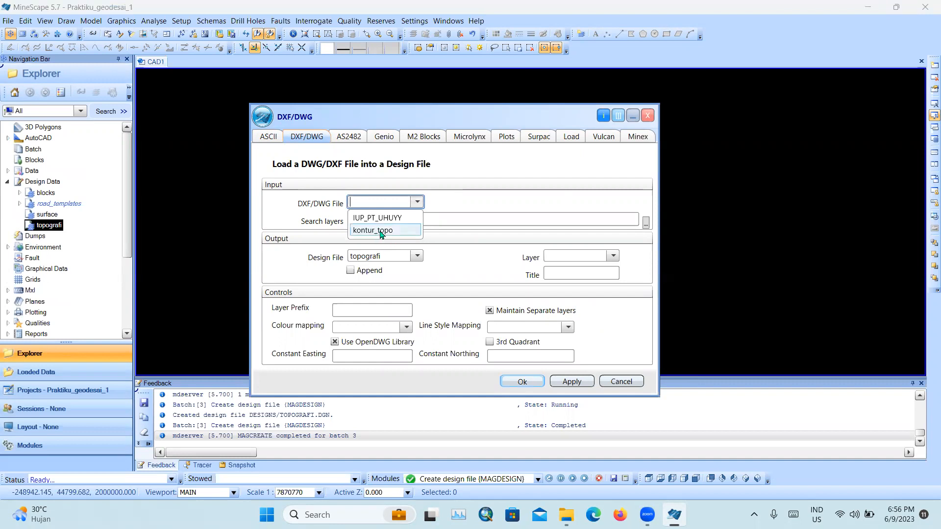
left_click(381, 231)
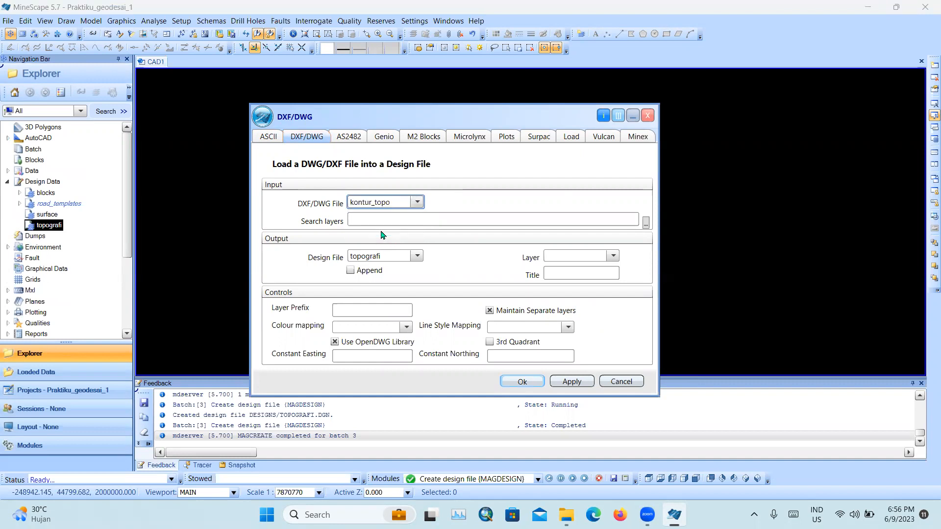
left_click(646, 225)
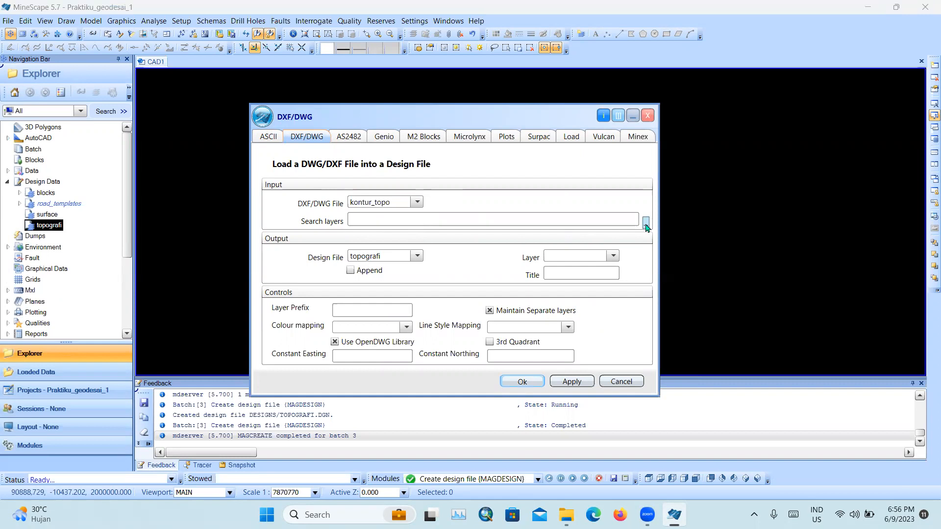
left_click(381, 261)
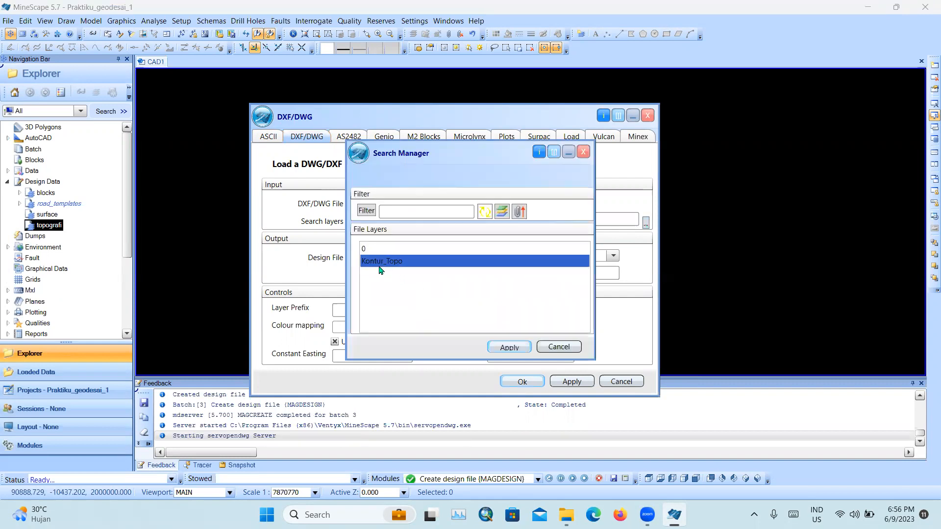
left_click(514, 349)
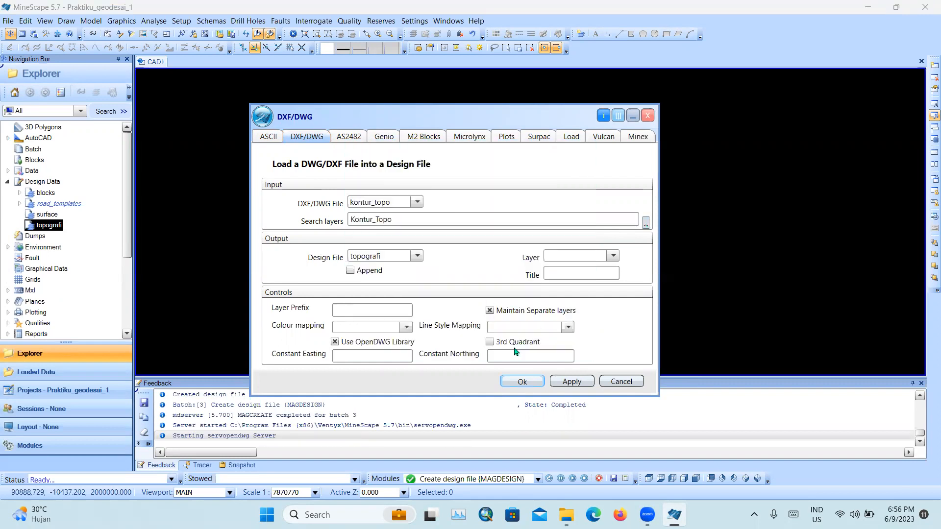
- Name the output layer Topografi, leave the title empty and run the DXF import into the topografi design file
left_click(565, 260)
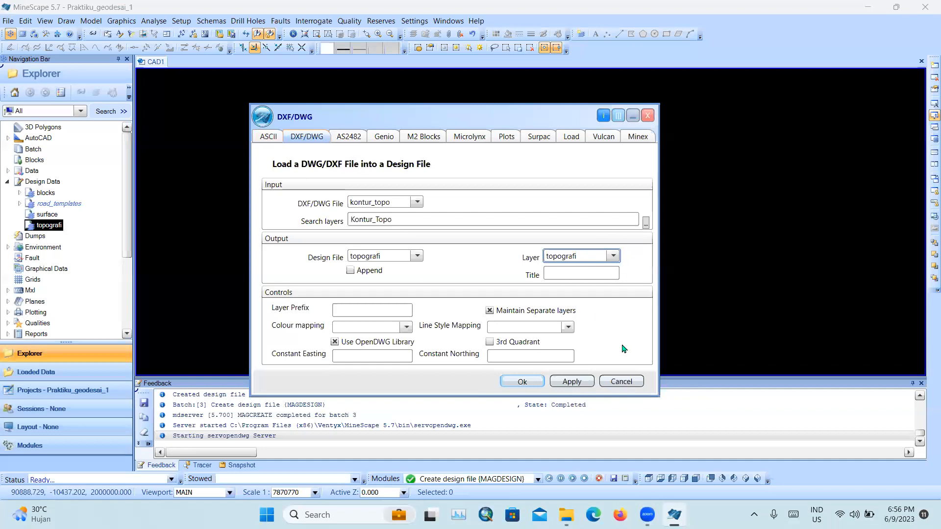
left_click(567, 270)
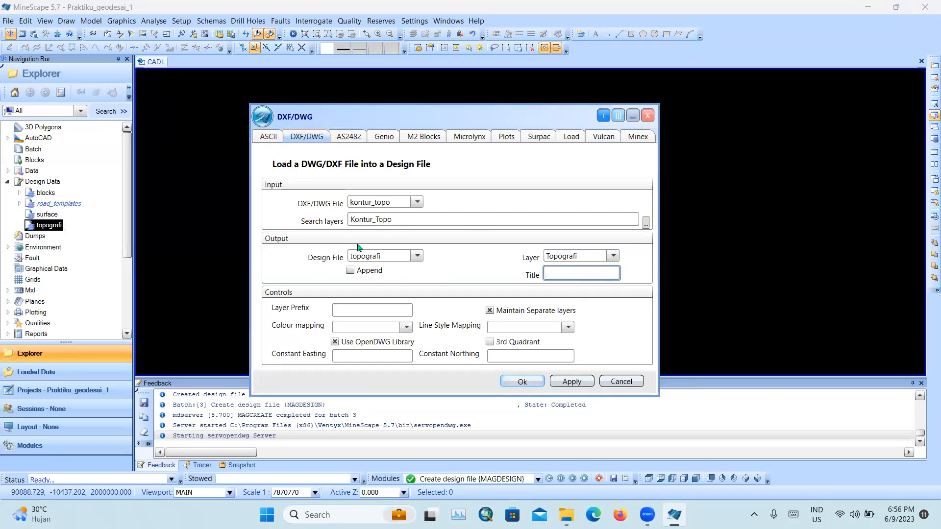
left_click(522, 382)
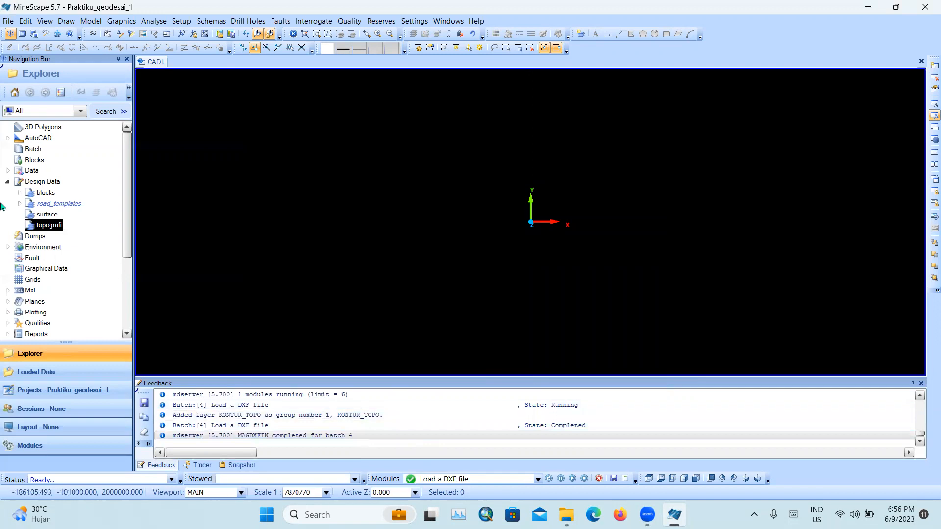
- Expand the topografi design file and display its TOPOGRAFI layer to check its contents
right_click(50, 226)
left_click(99, 403)
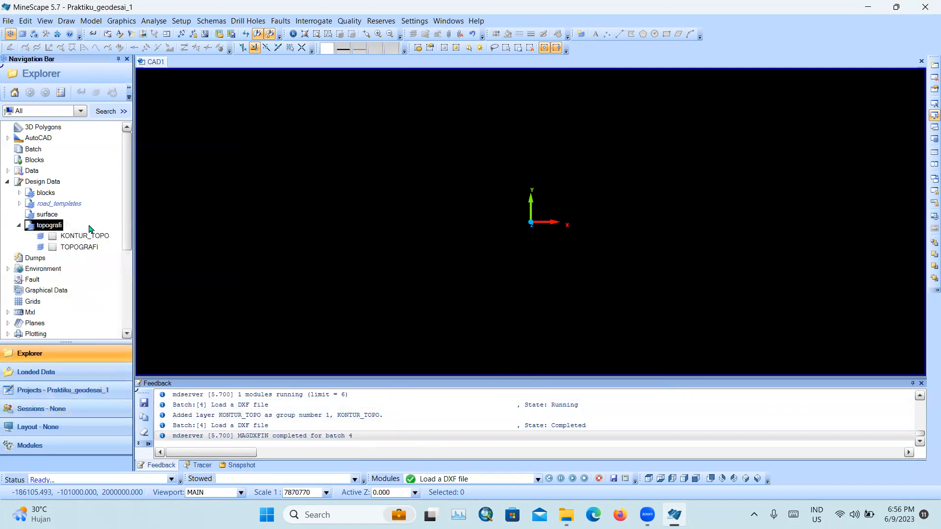
left_click(52, 247)
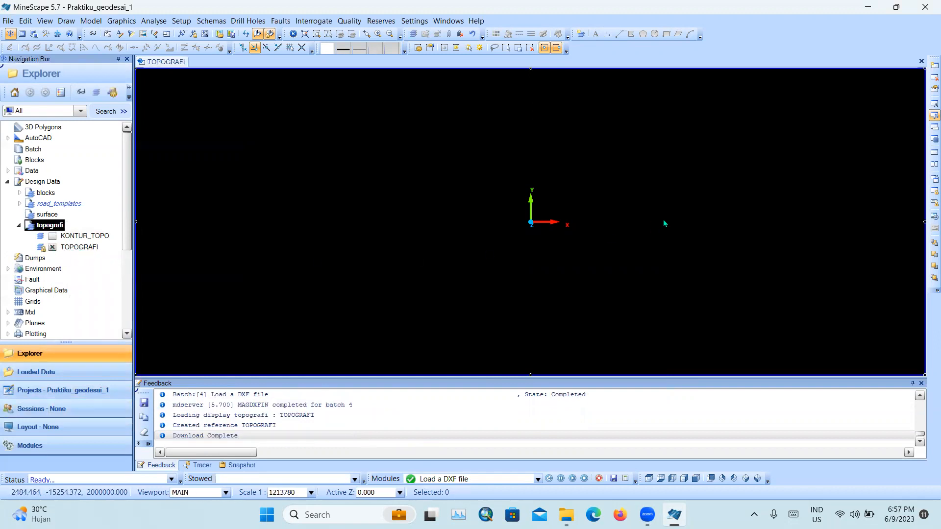
- Delete the TOPOGRAFI layer from the topografi design file
right_click(70, 250)
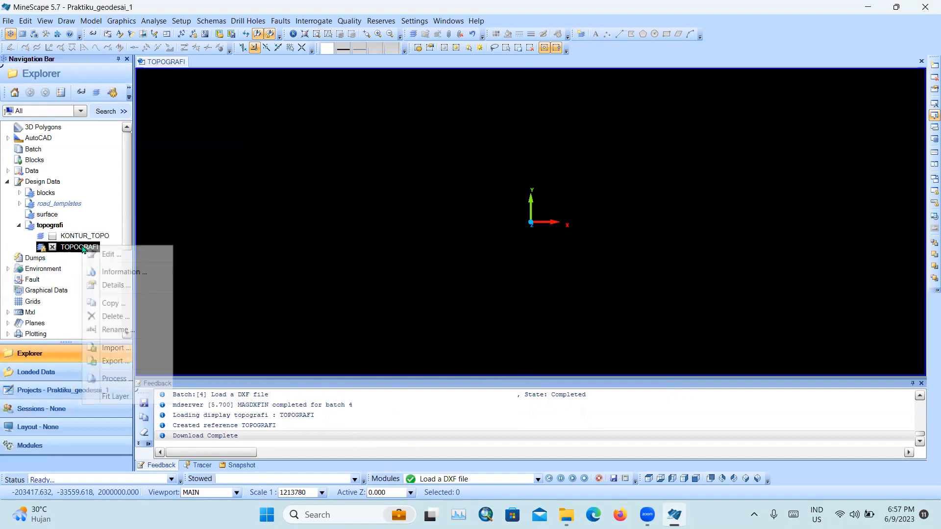
left_click(316, 310)
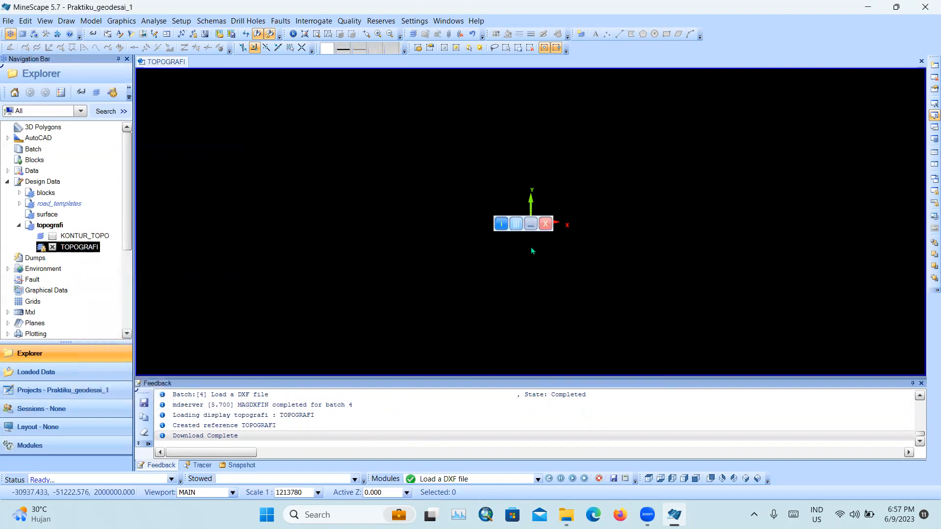
right_click(69, 251)
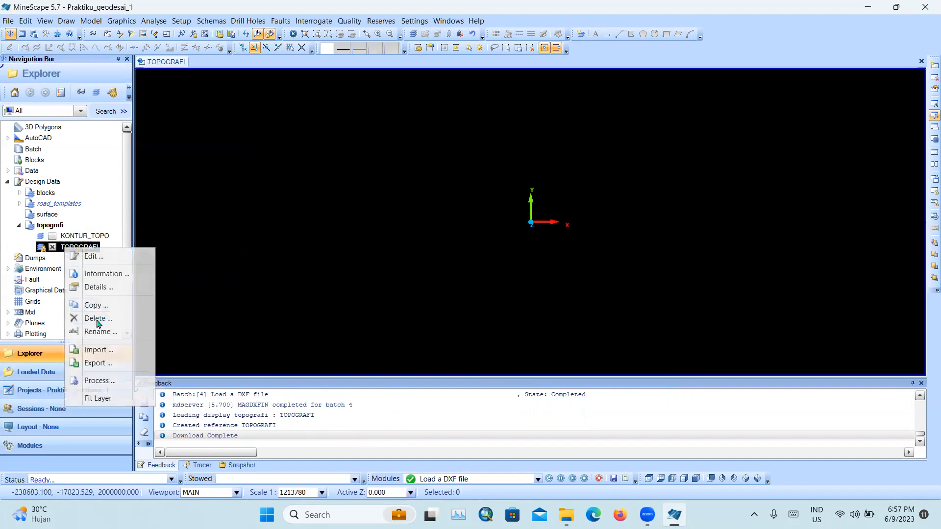
left_click(142, 319)
left_click(422, 276)
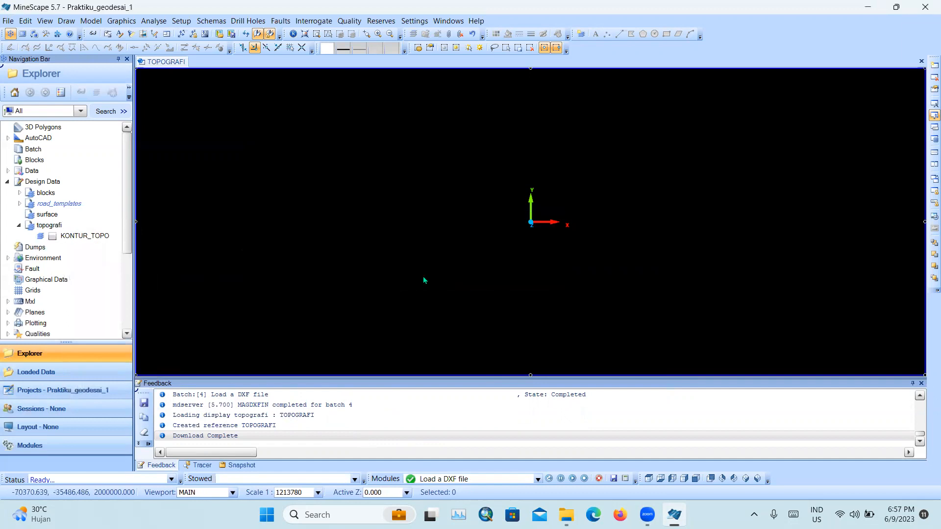
- Display the KONTUR_TOPO layer, examine the imported contours and switch the layer off again
left_click(53, 237)
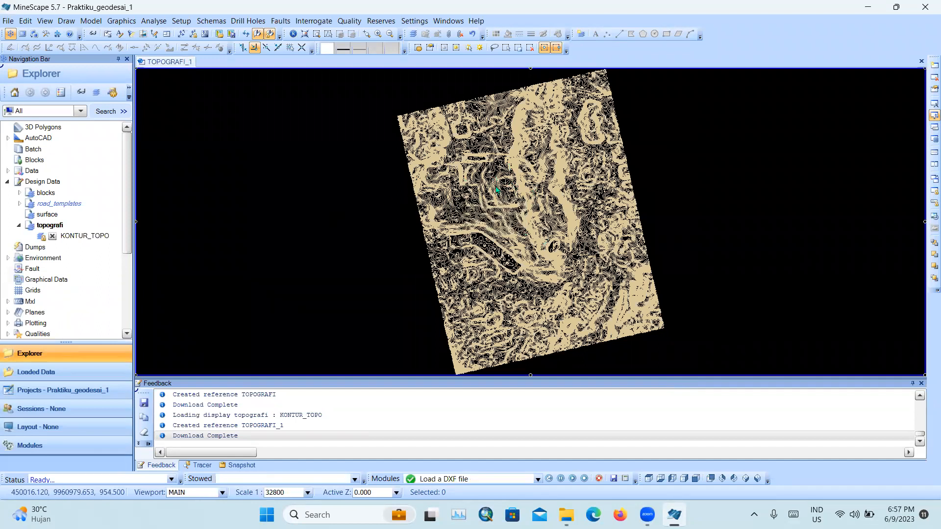
mouse_move(474, 188)
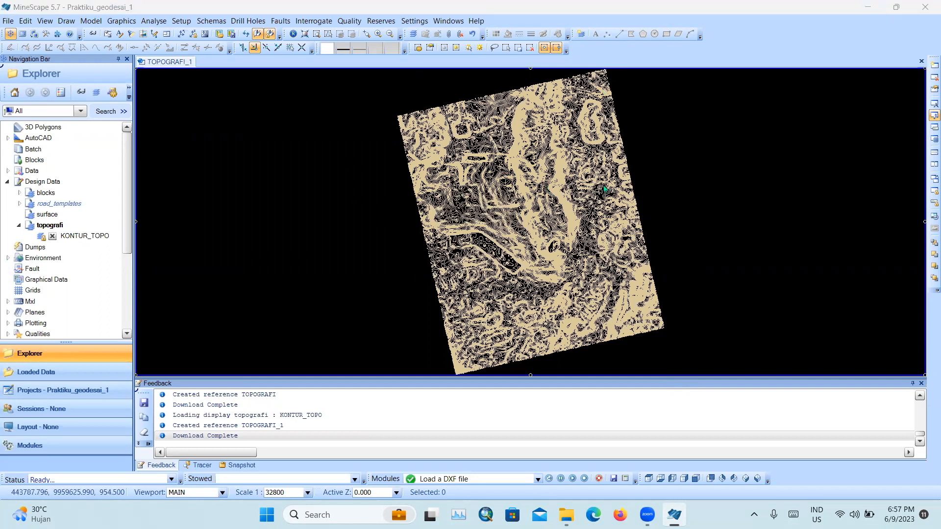
left_click(52, 237)
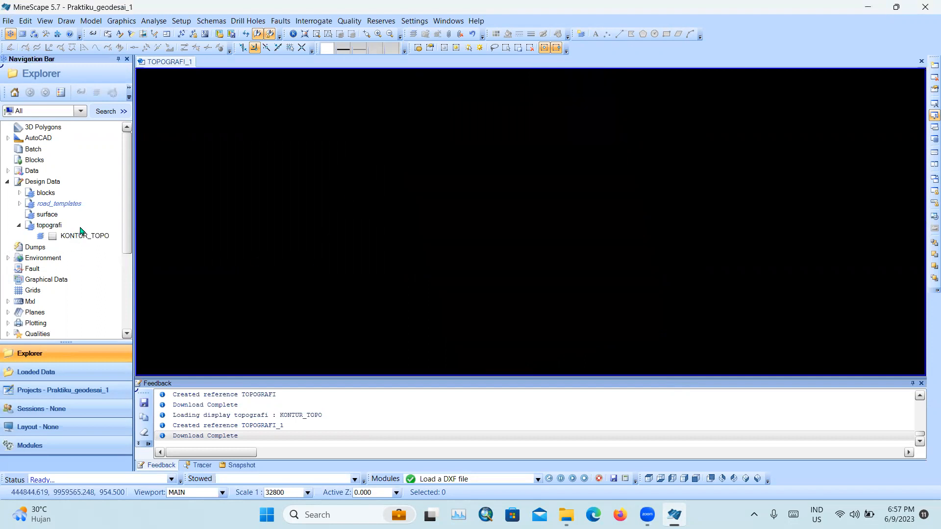
- Start another DXF/DWG import into topografi with IUP_PT_UHUYY as the source file and Iup_Pt_Uhuyy as the search layer
right_click(51, 227)
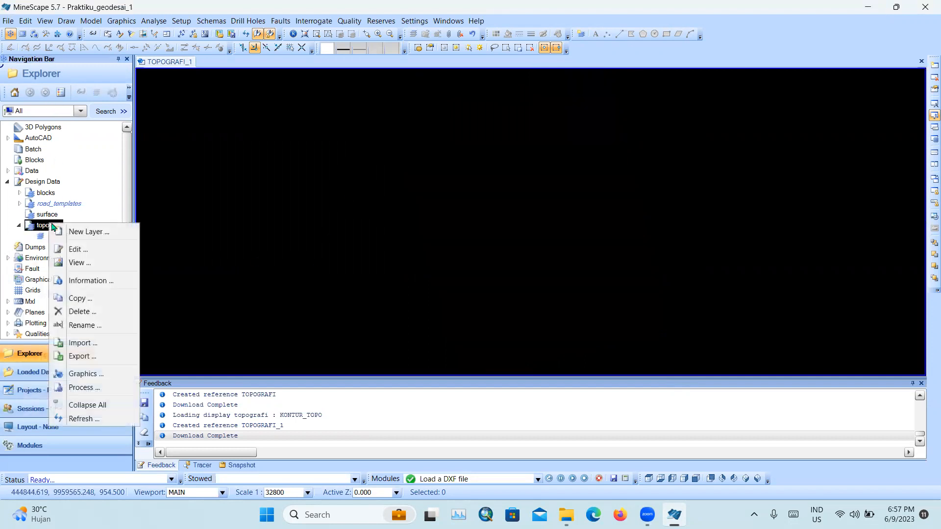
left_click(104, 343)
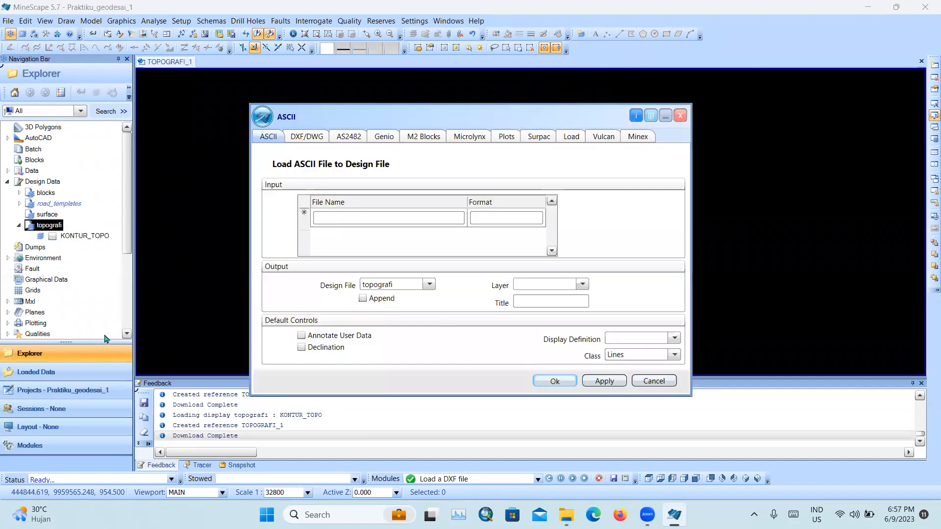
left_click(309, 142)
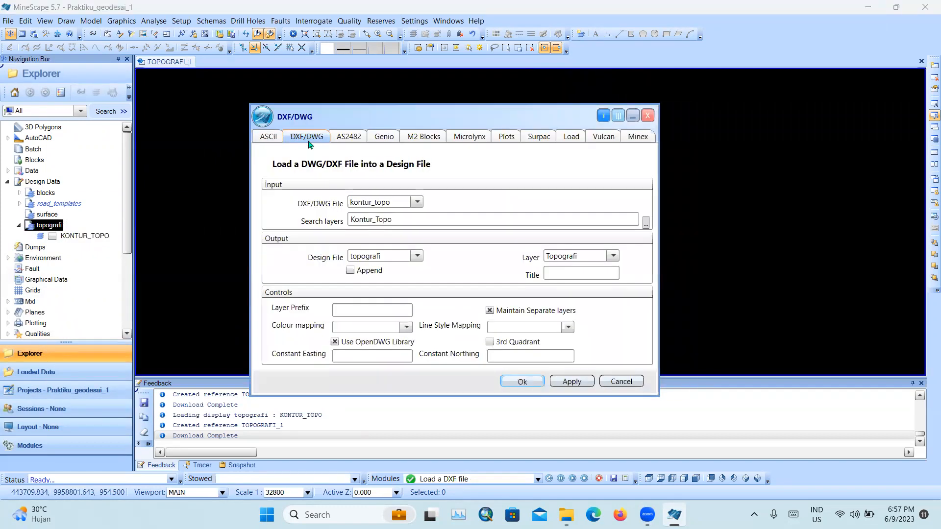
left_click(417, 202)
left_click(379, 221)
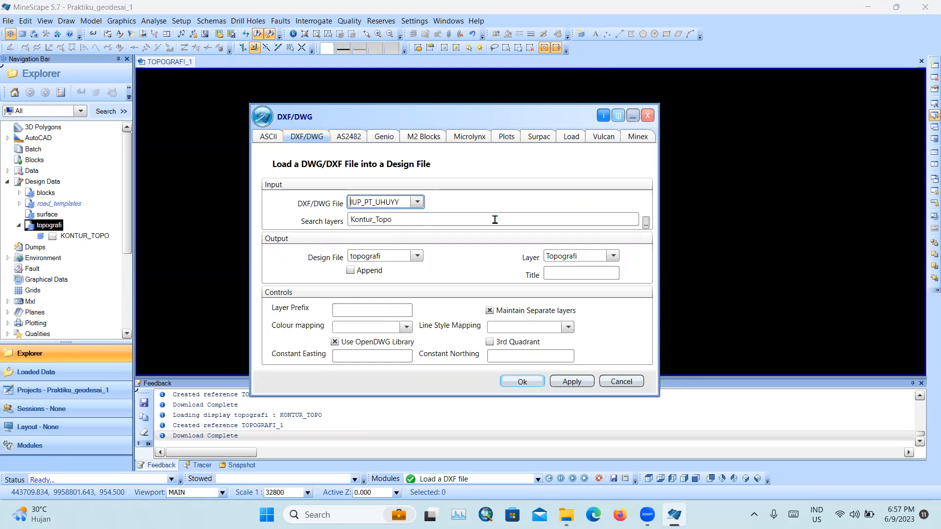
left_click(645, 224)
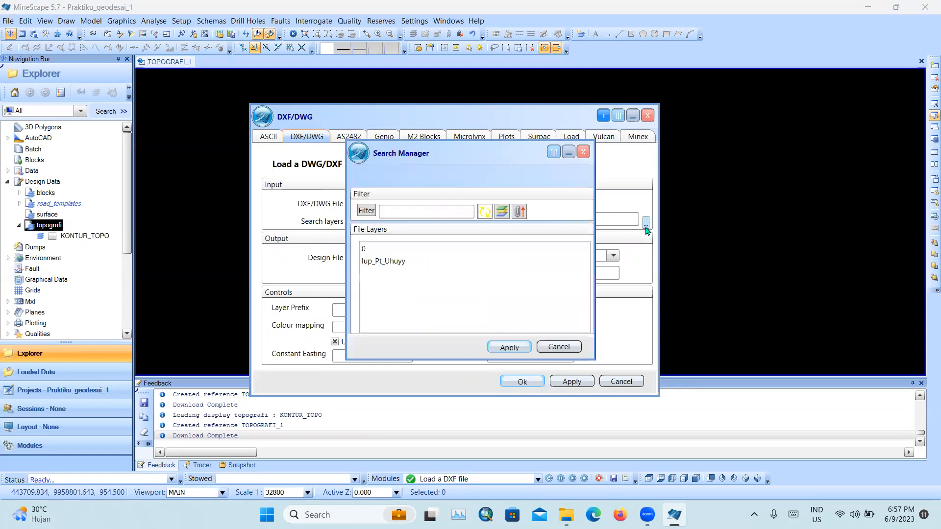
left_click(391, 261)
left_click(509, 347)
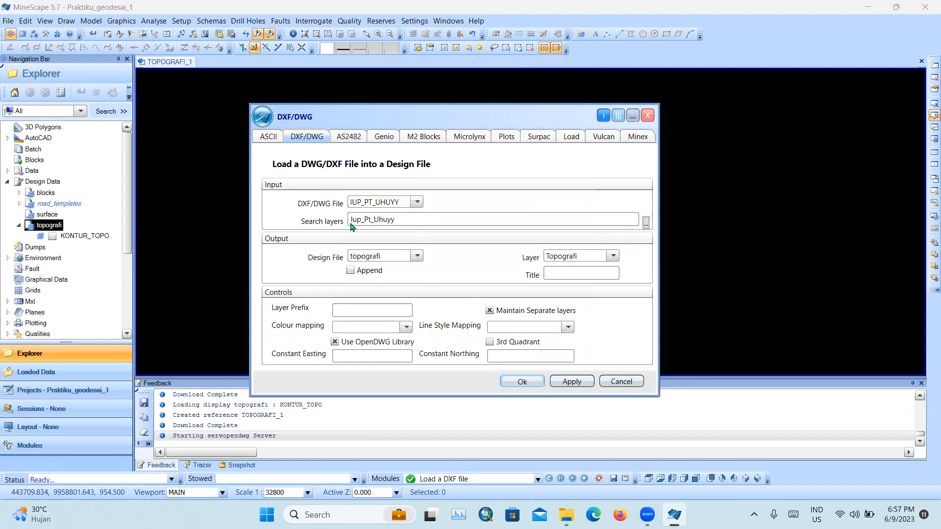
- Set the output layer to Iup and run the import of the IUP boundary
left_click(579, 259)
type("iup")
left_click(548, 274)
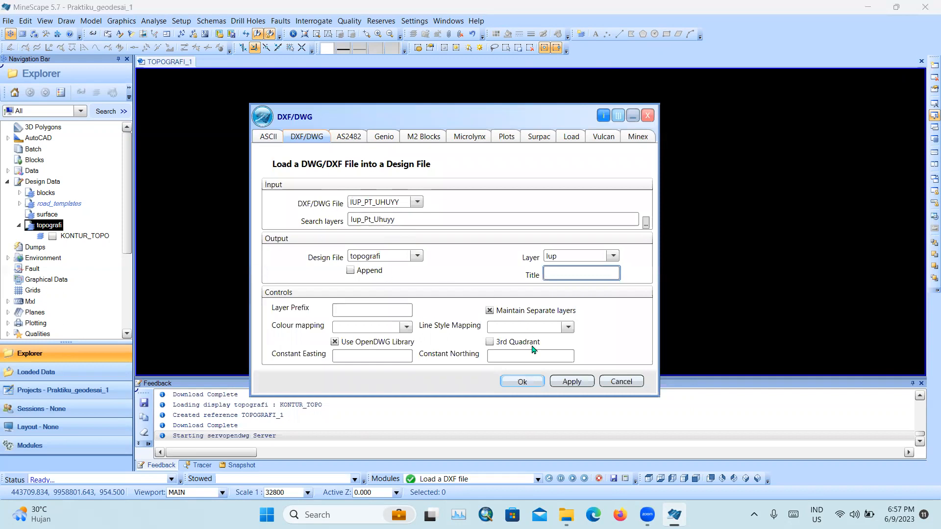
left_click(524, 382)
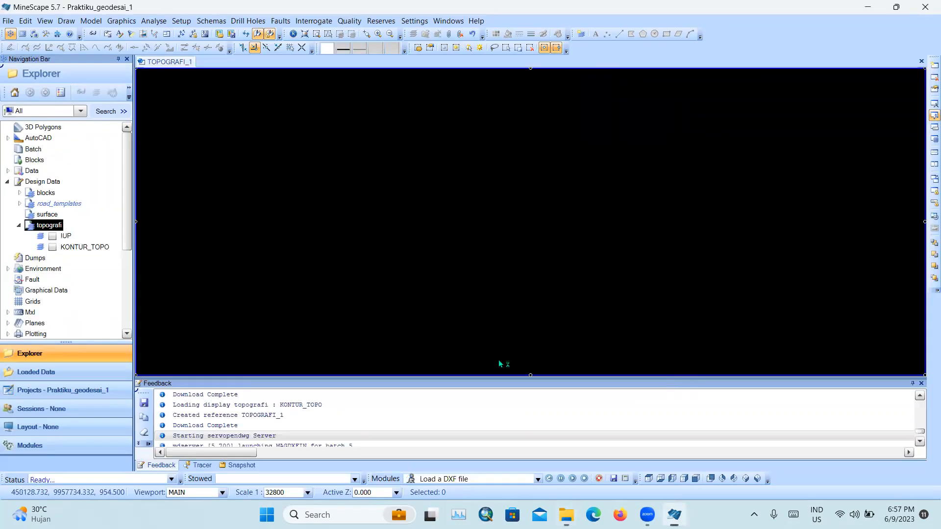
- Switch the IUP layer's display on and off to check its contents
left_click(52, 237)
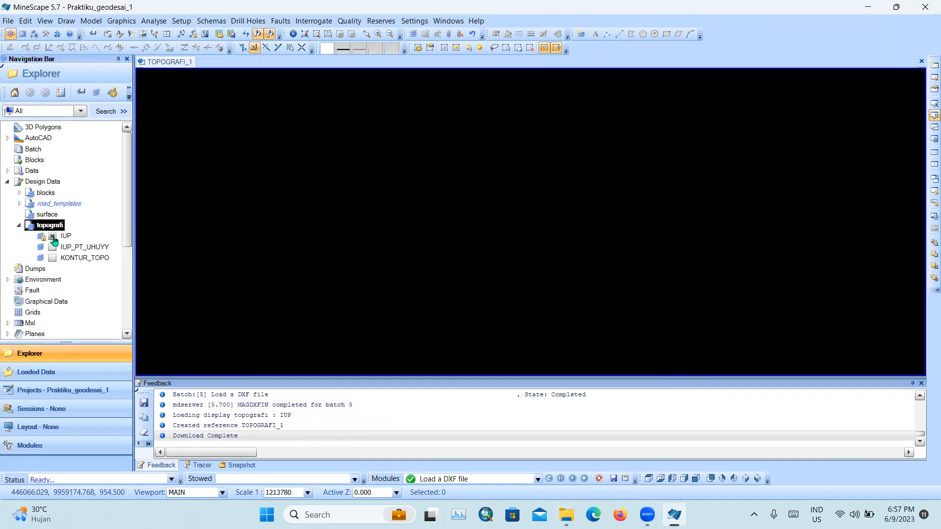
left_click(53, 237)
left_click(52, 237)
left_click(51, 237)
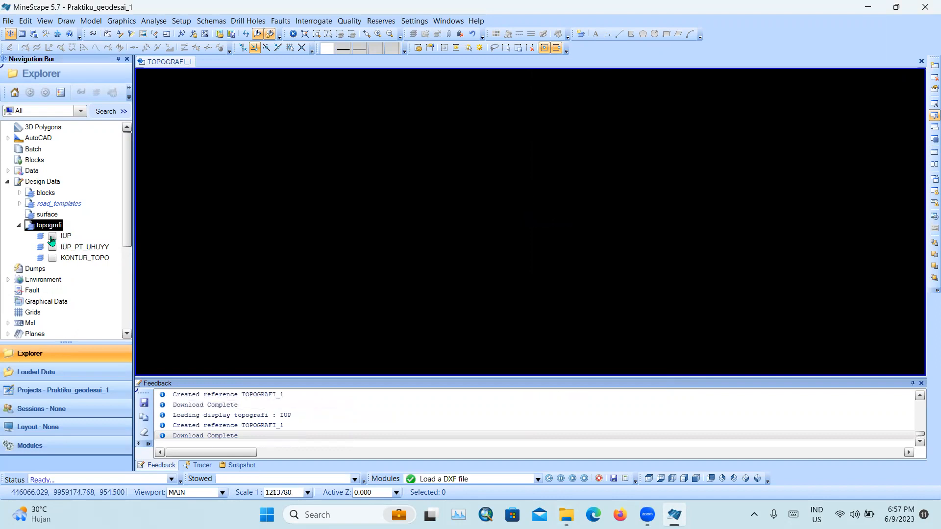
- Delete the IUP layer from the topografi design file, keeping IUP_PT_UHUYY and KONTUR_TOPO
right_click(64, 236)
left_click(103, 321)
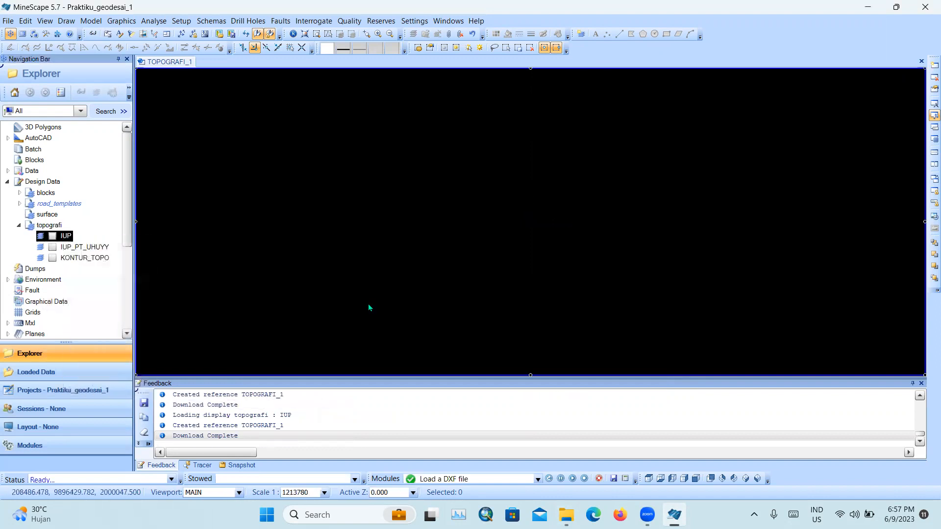
right_click(65, 236)
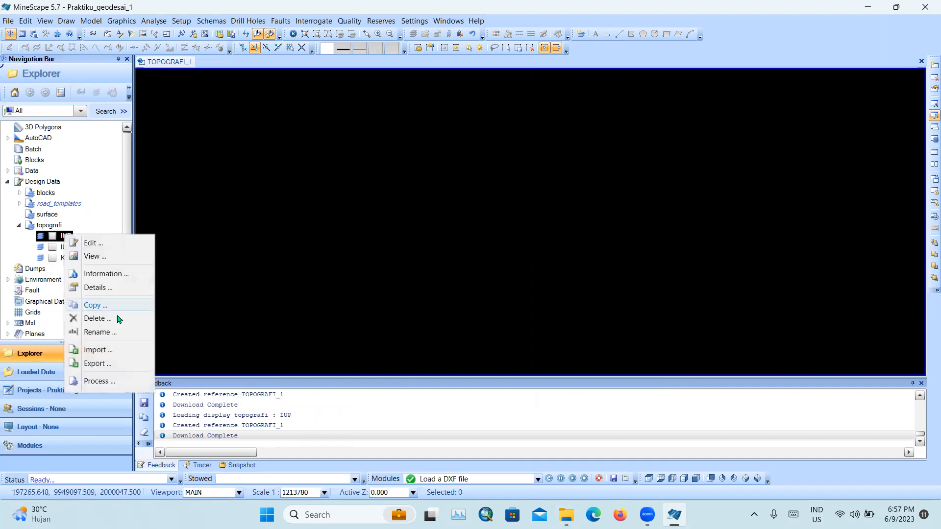
left_click(89, 321)
left_click(544, 228)
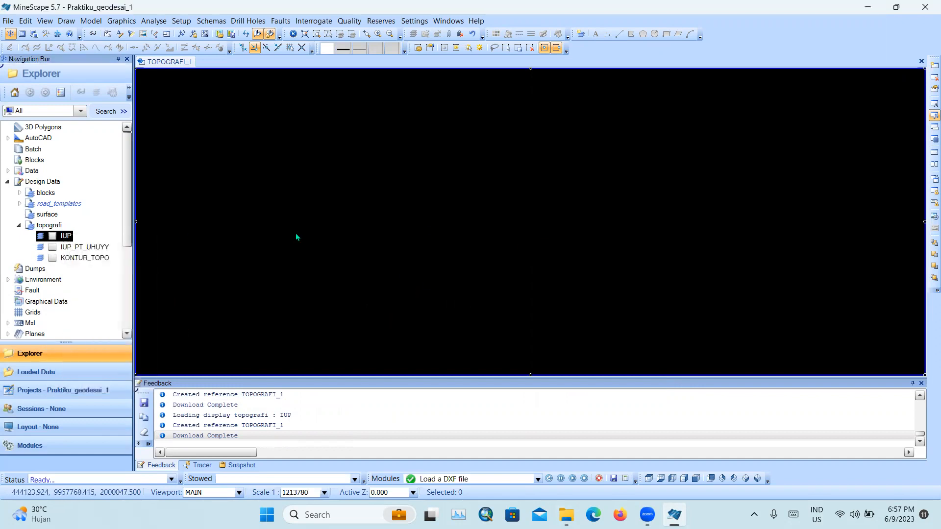
right_click(70, 241)
left_click(118, 321)
left_click(545, 232)
right_click(63, 240)
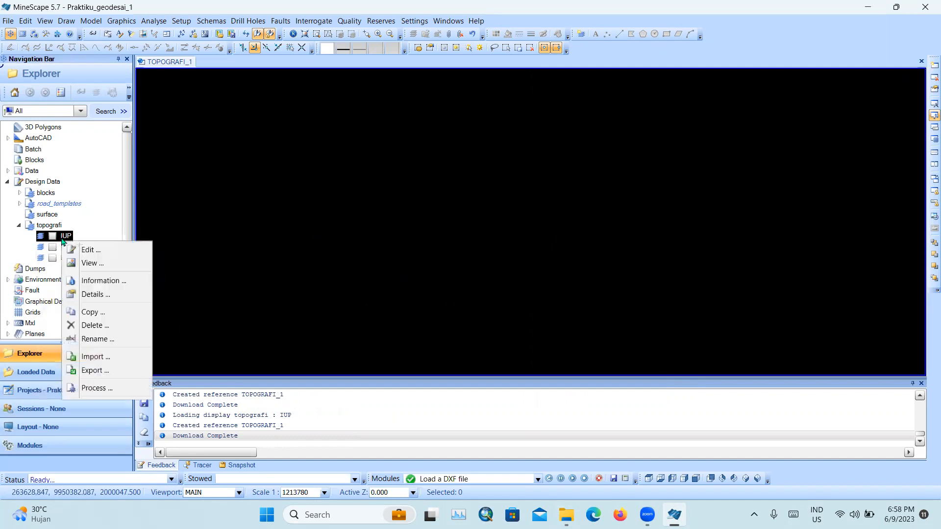
left_click(91, 325)
left_click(422, 275)
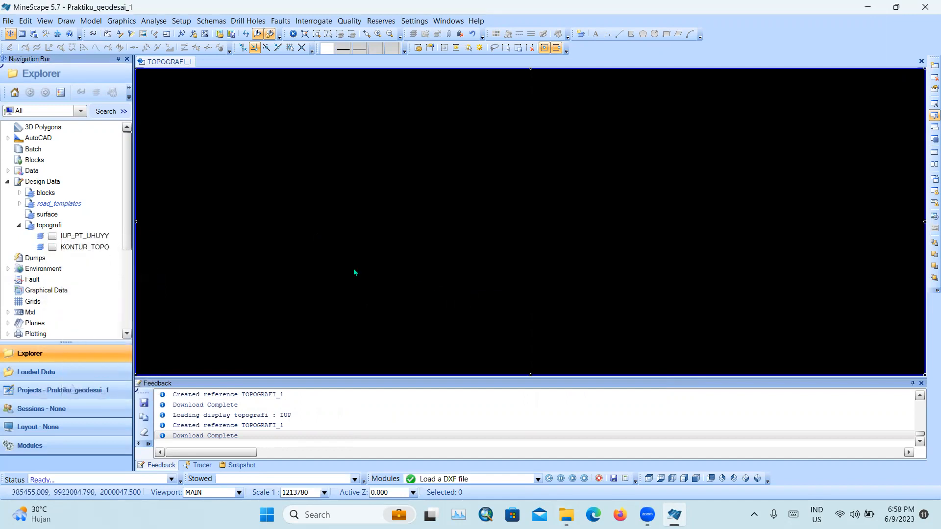
- Display KONTUR_TOPO on its own, replace it with IUP_PT_UHUYY, and overlay the KONTUR_TOPO contours on the boundary
left_click(52, 248)
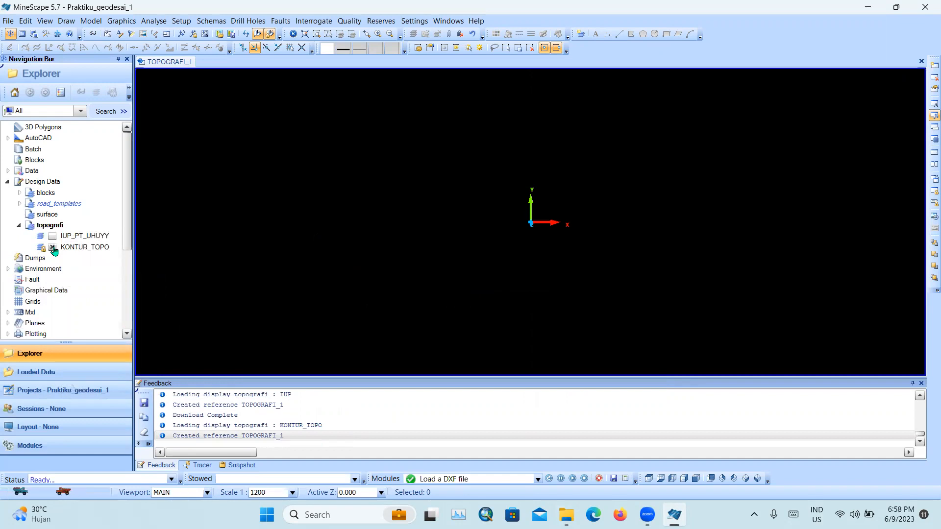
left_click(52, 247)
left_click(52, 236)
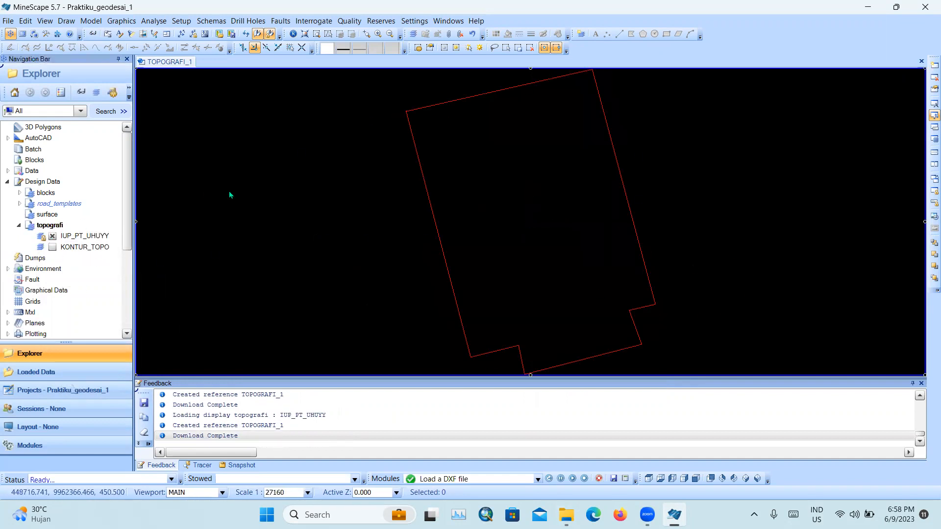
left_click(53, 247)
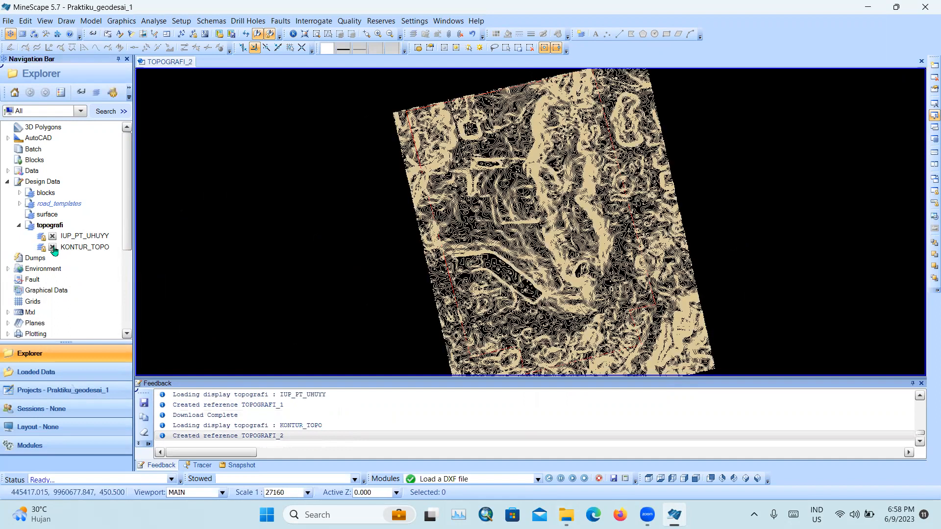
- Examine how the IUP boundary's upper corner fits over the contours, and hide both the KONTUR_TOPO and IUP_PT_UHUYY layers
scroll(407, 126, "up", 2)
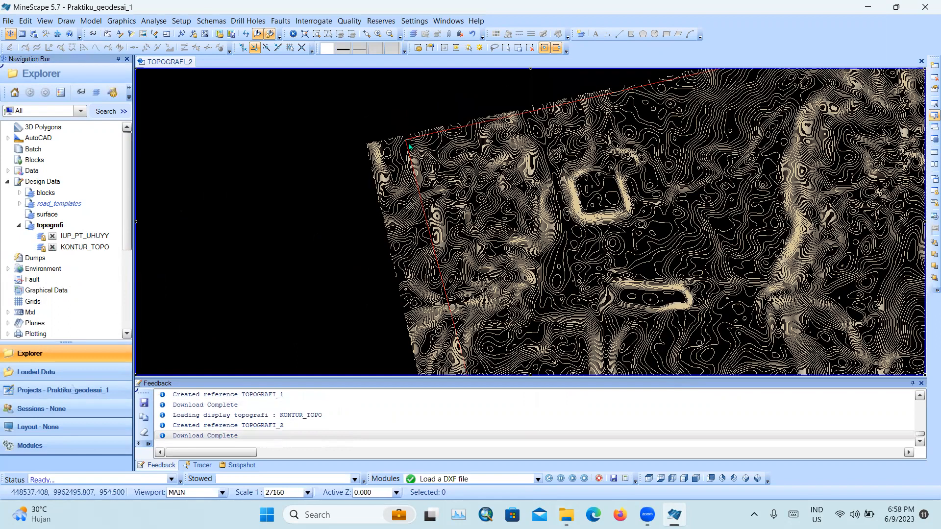
scroll(409, 146, "up", 3)
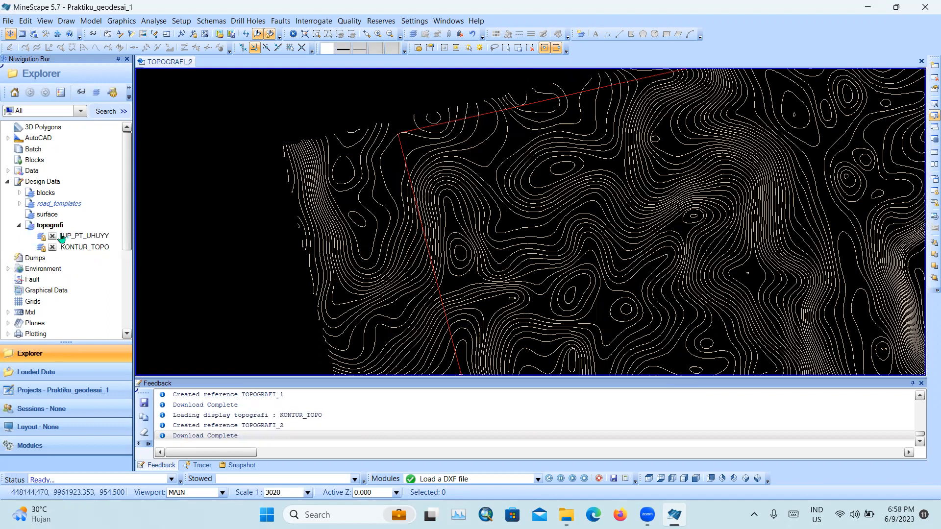
scroll(423, 155, "down", 2)
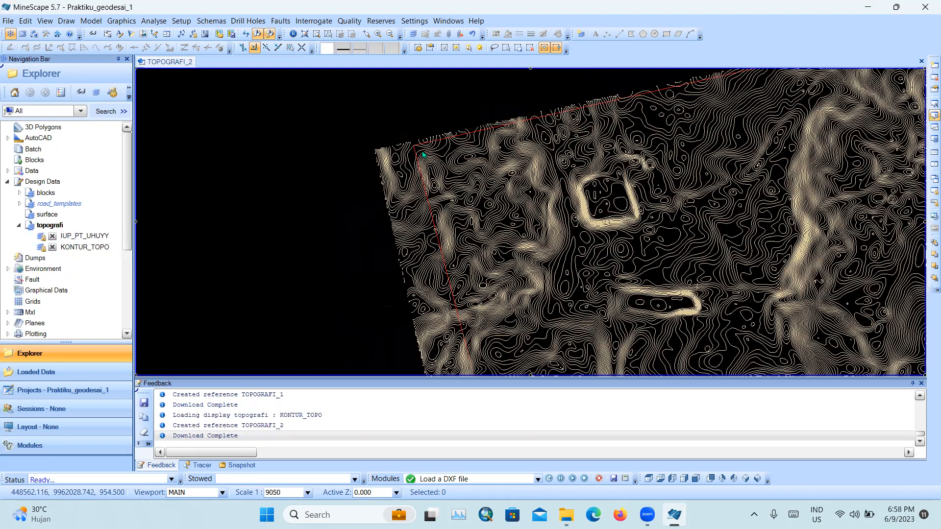
scroll(62, 248, "down", 2)
left_click(52, 247)
left_click(52, 236)
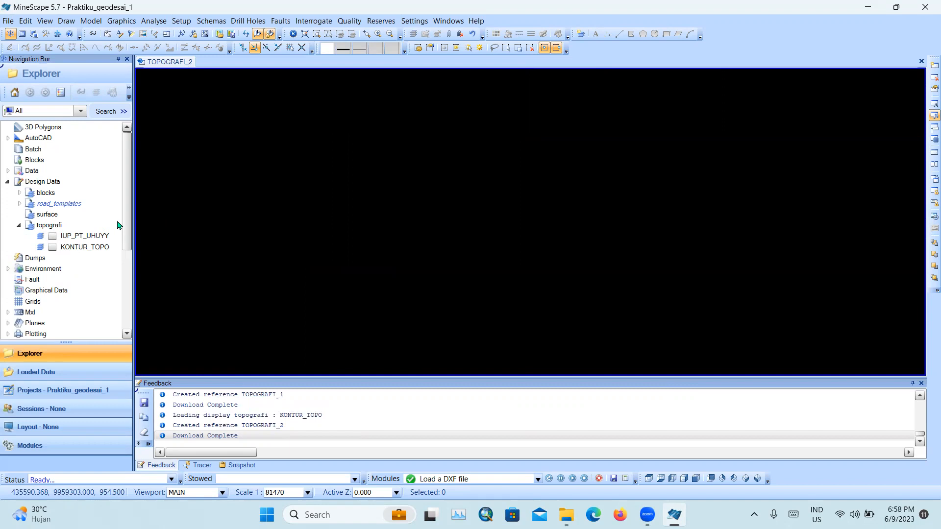
- Collapse the topografi design file and expand the project's Specs to reach the sheet category
left_click(18, 226)
scroll(69, 266, "down", 4)
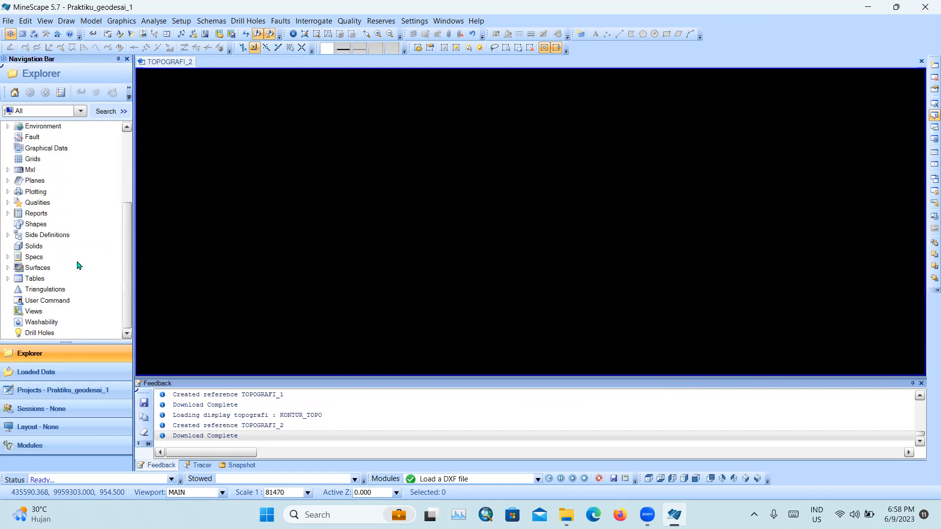
left_click(8, 258)
left_click(7, 230)
scroll(80, 211, "up", 1)
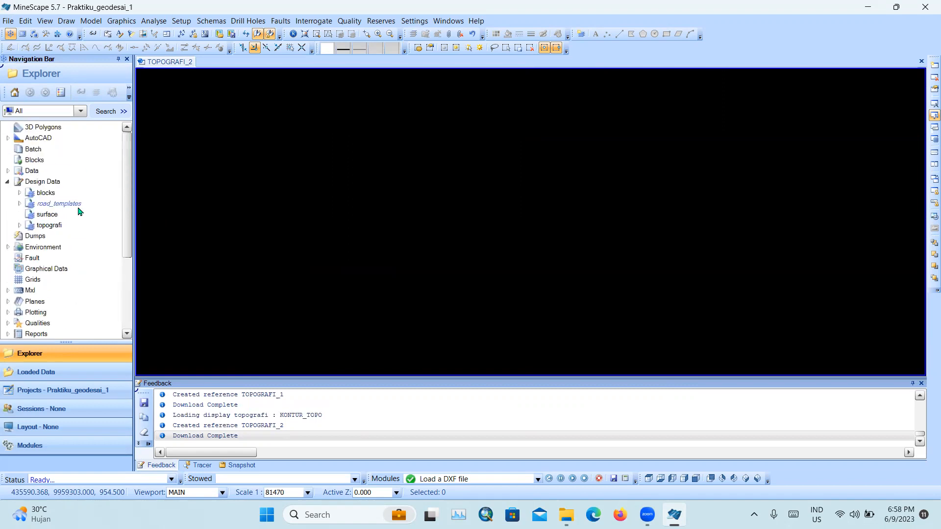
scroll(57, 239, "down", 4)
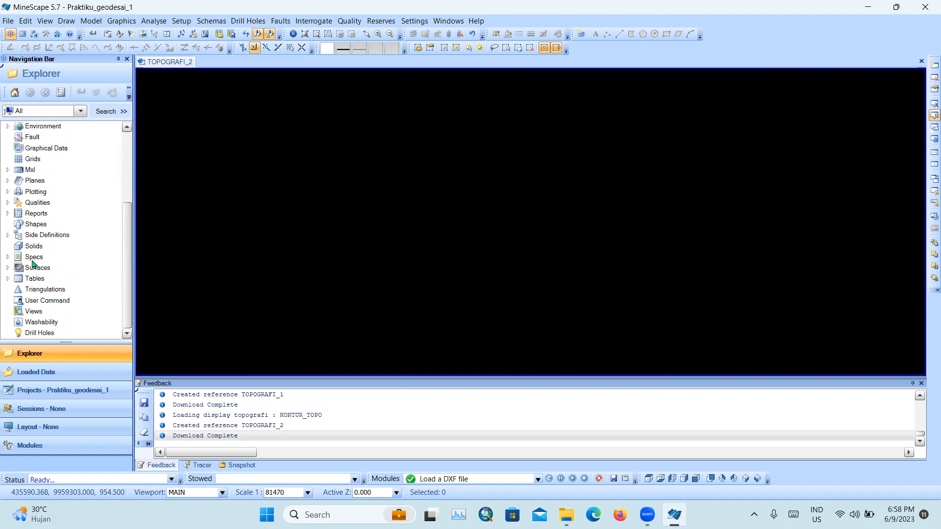
left_click(8, 258)
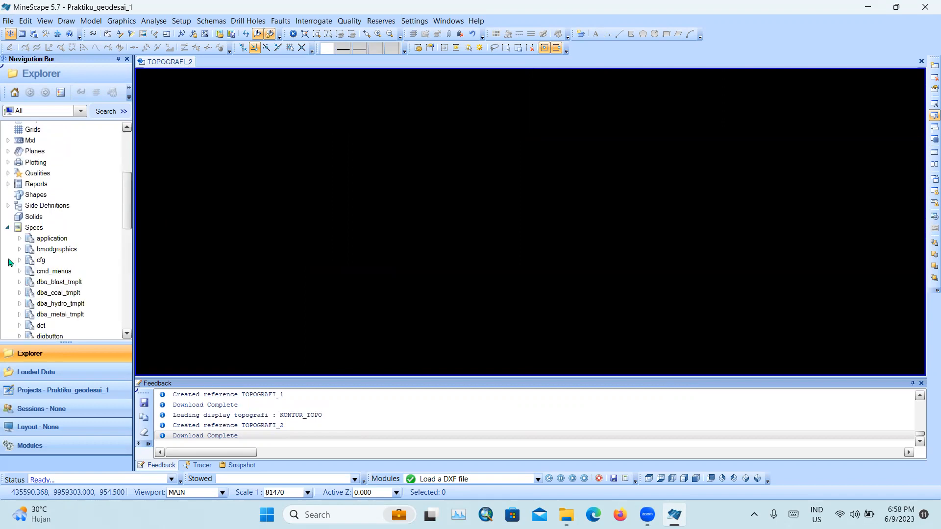
scroll(54, 248, "down", 12)
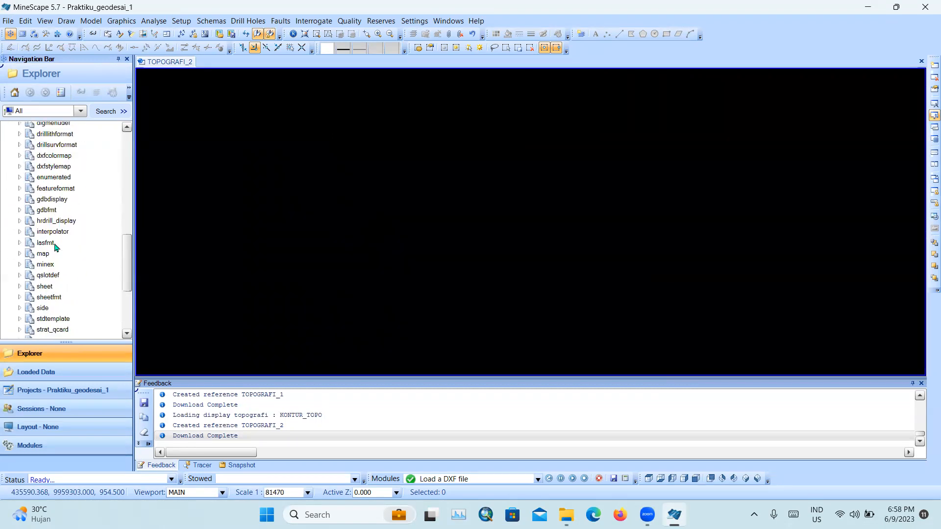
- Start a new spec file for the sheet category and move its Sheet Definition form aside
left_click(44, 199)
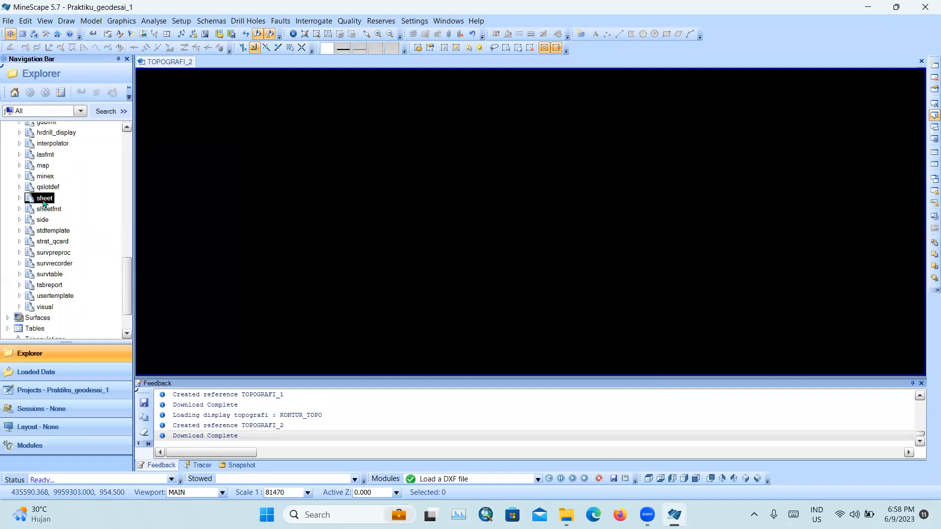
right_click(51, 202)
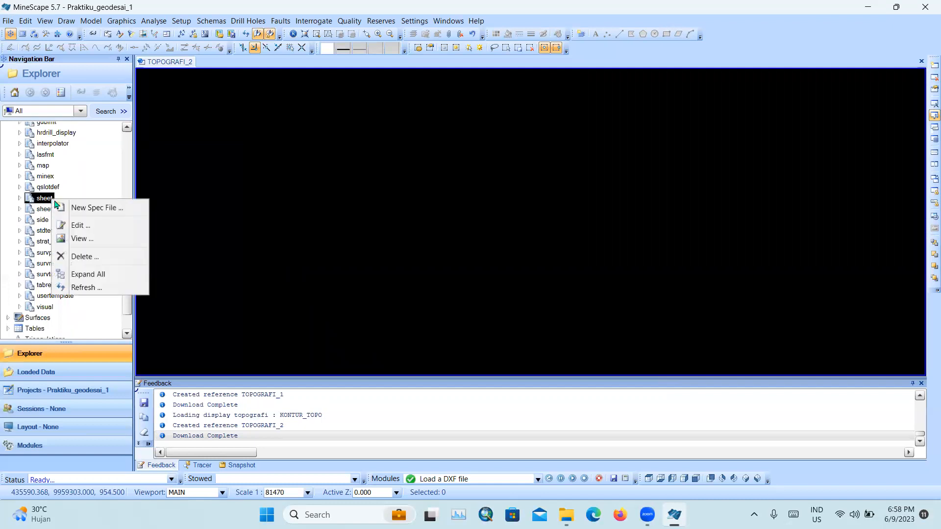
left_click(86, 212)
left_click(387, 225)
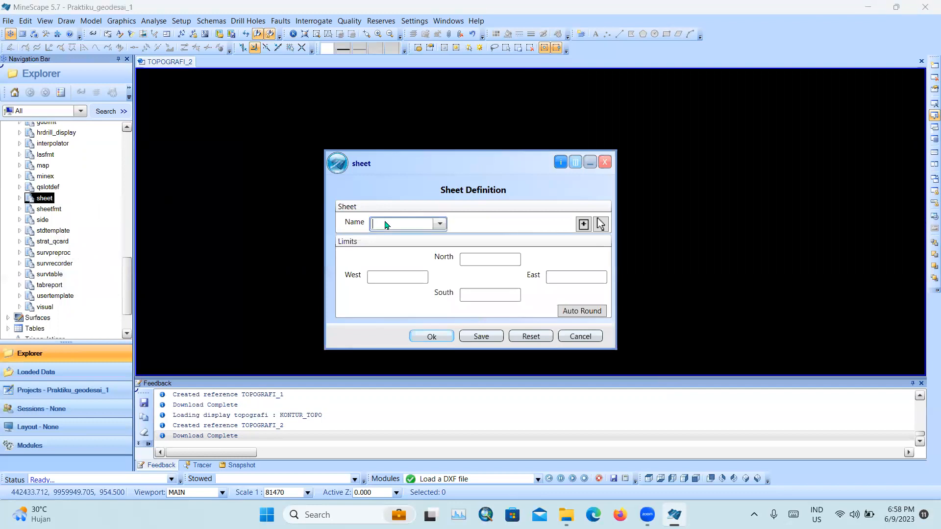
left_click_drag(507, 158, 797, 131)
- Expand the topografi design file and display the IUP_PT_UHUYY boundary beside the Sheet Definition form
scroll(38, 237, "up", 10)
scroll(38, 237, "up", 2)
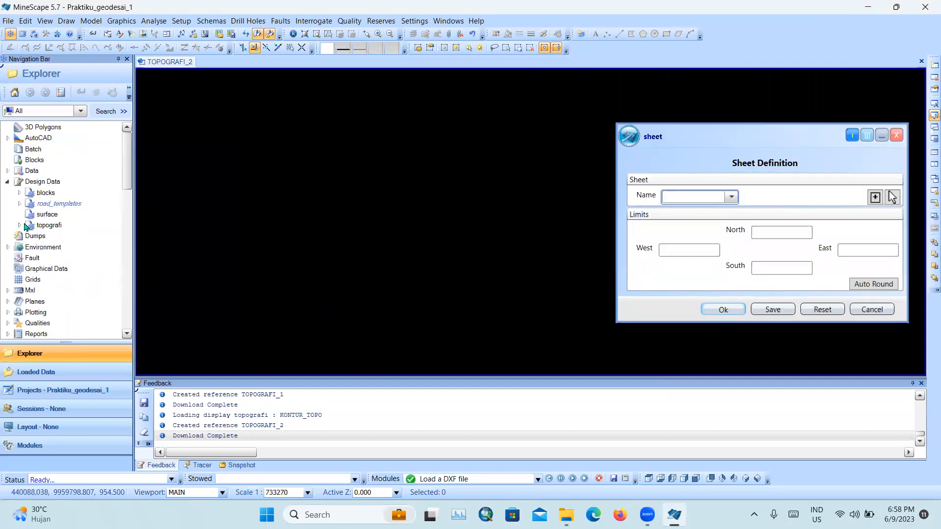
left_click(24, 226)
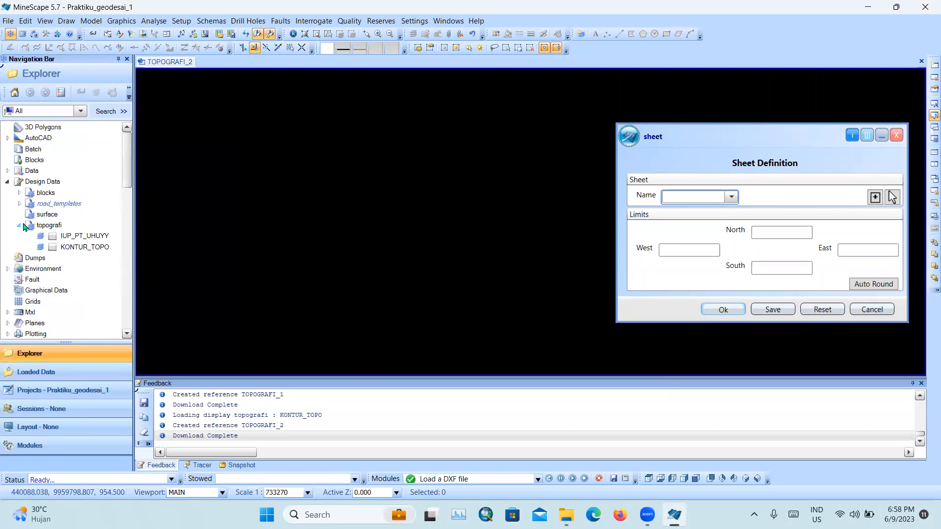
left_click(50, 237)
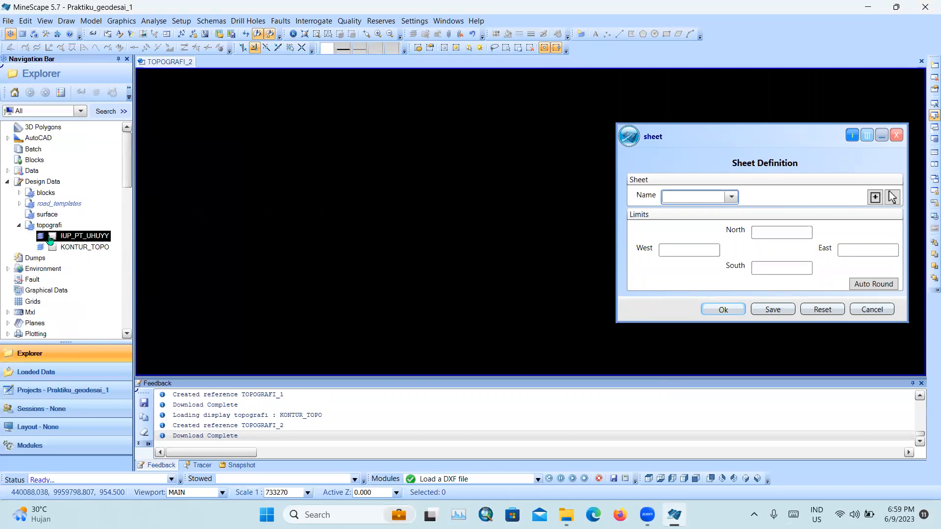
scroll(425, 195, "down", 1)
scroll(431, 195, "up", 1)
middle_click_drag(504, 189, 386, 177)
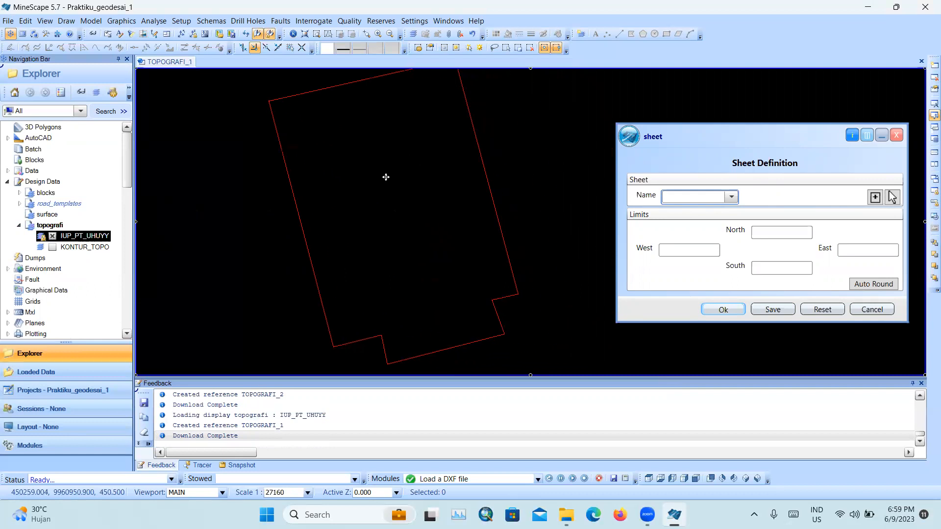
left_click_drag(710, 137, 527, 140)
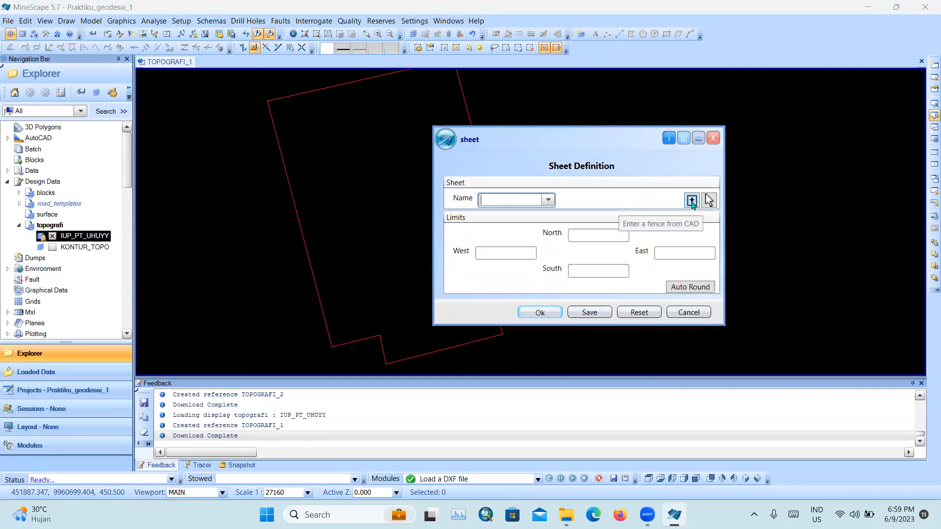
- Try to define the sheet limits with a fence around the IUP_PT_UHUYY boundary
scroll(368, 217, "down", 2)
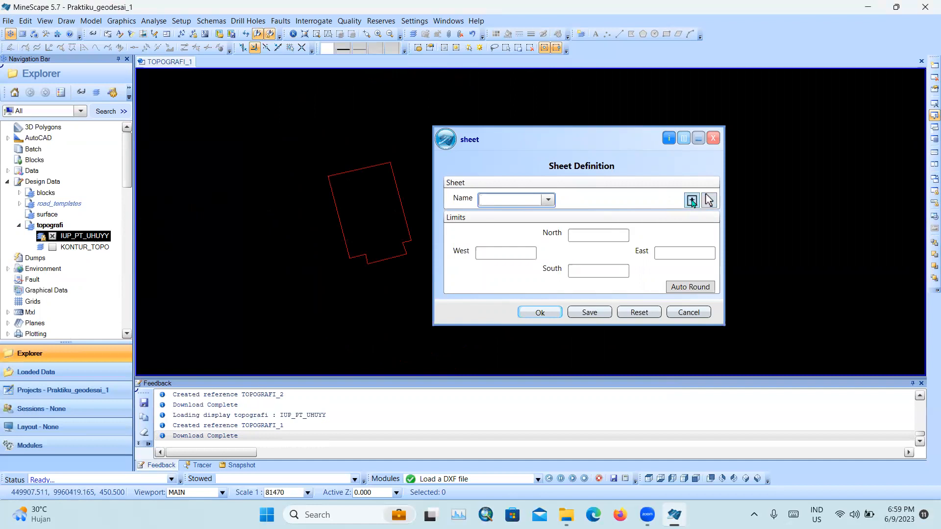
left_click(693, 201)
left_click(305, 157)
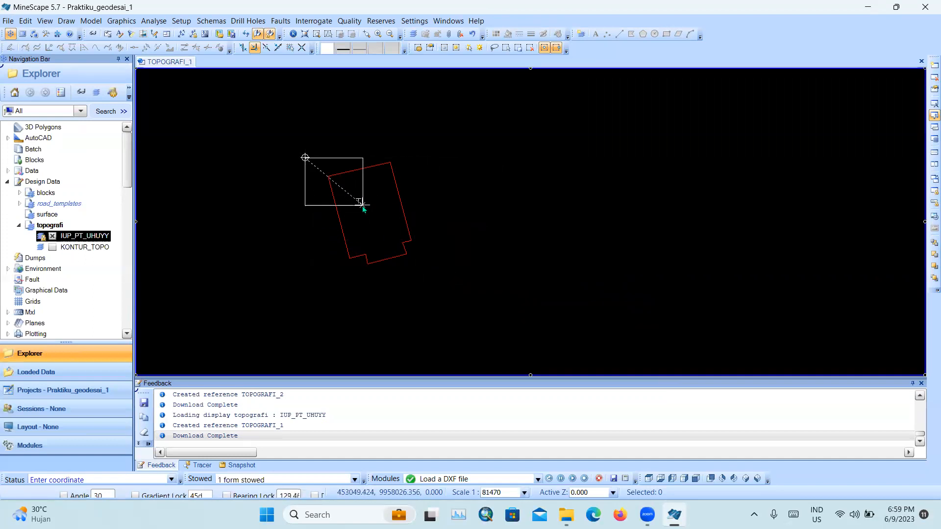
key("Escape")
- Hide the IUP_PT_UHUYY layer and display the KONTUR_TOPO contours instead
left_click(52, 236)
left_click(52, 247)
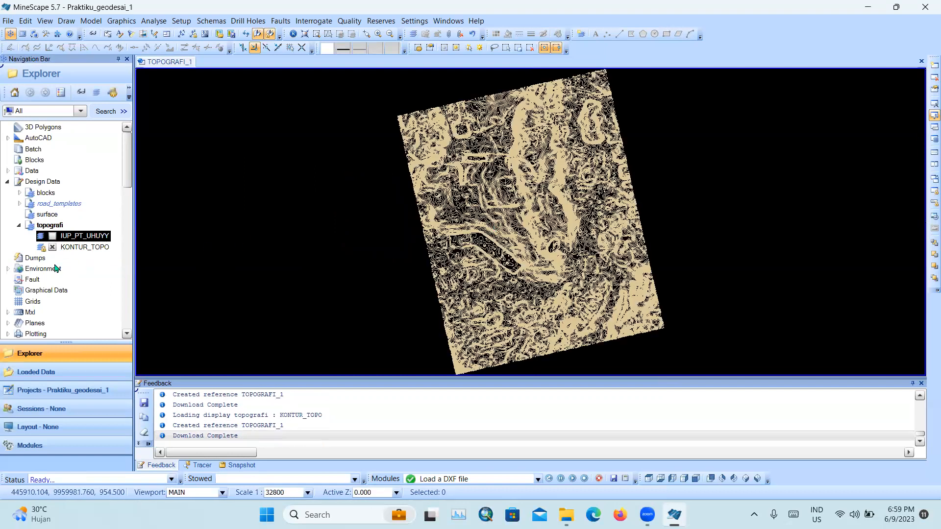
double_click(56, 268)
- Start a new sheet spec file and try to define its limits with a fence enclosing all the KONTUR_TOPO contours
scroll(56, 275, "down", 10)
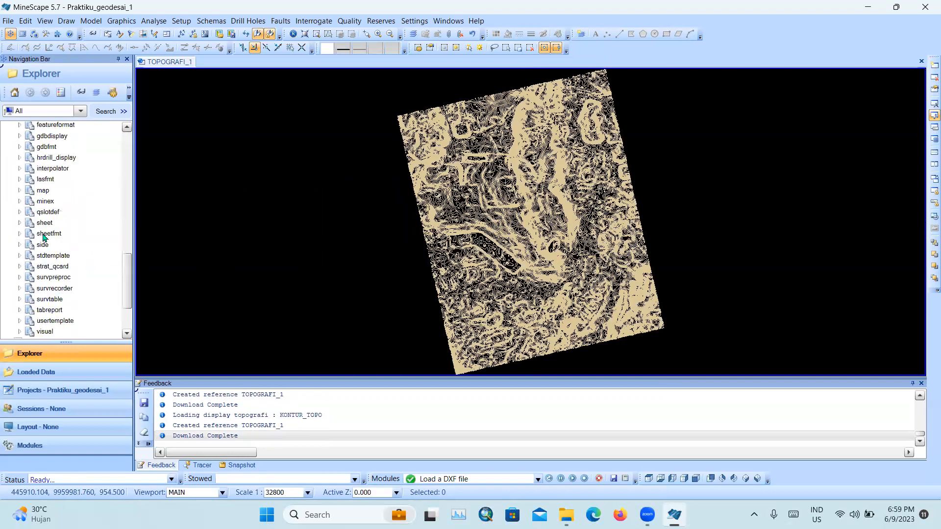
left_click(45, 223)
right_click(45, 223)
left_click(88, 231)
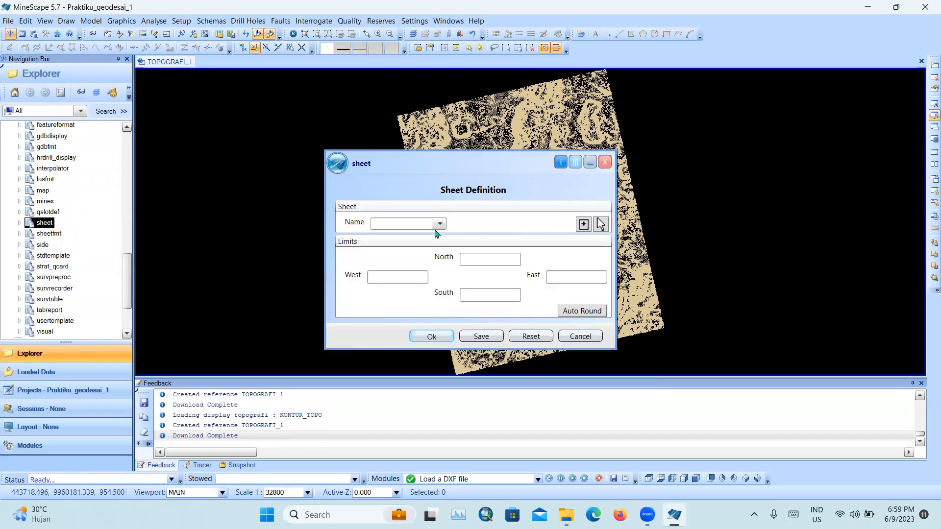
left_click(584, 225)
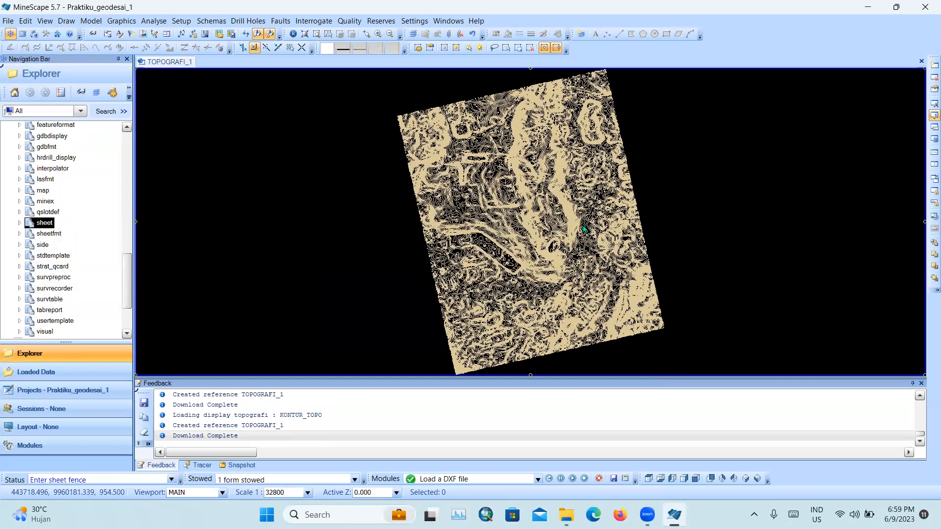
scroll(591, 166, "down", 3)
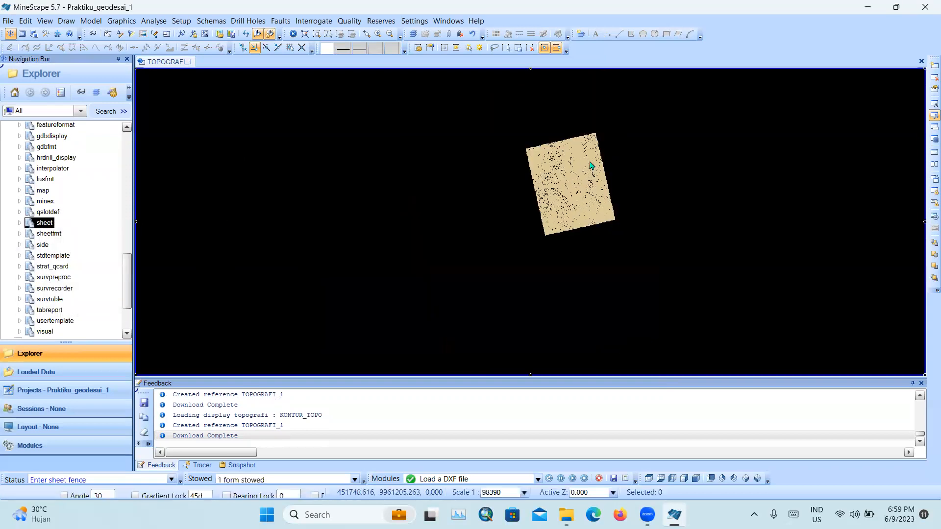
left_click(621, 122)
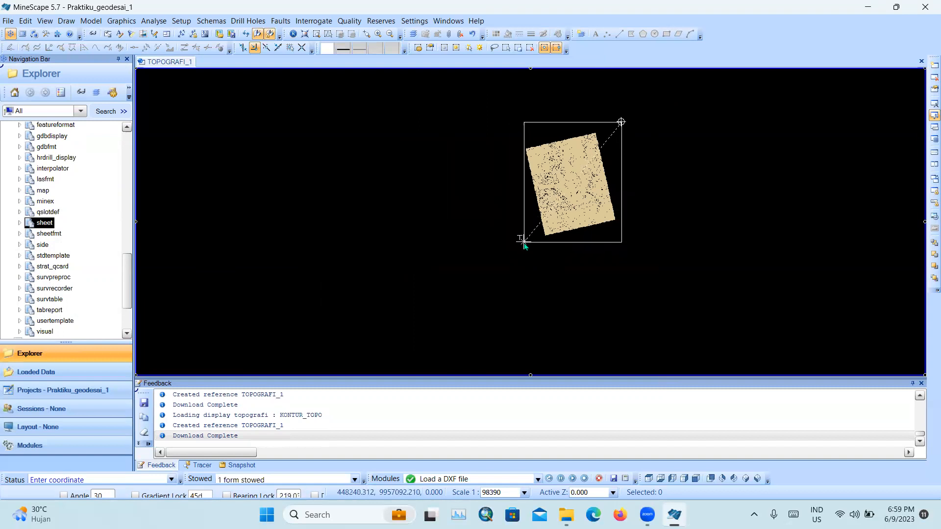
key("Escape")
- Request another new sheet spec file and switch the displayed layer from KONTUR_TOPO to IUP_PT_UHUYY
right_click(43, 224)
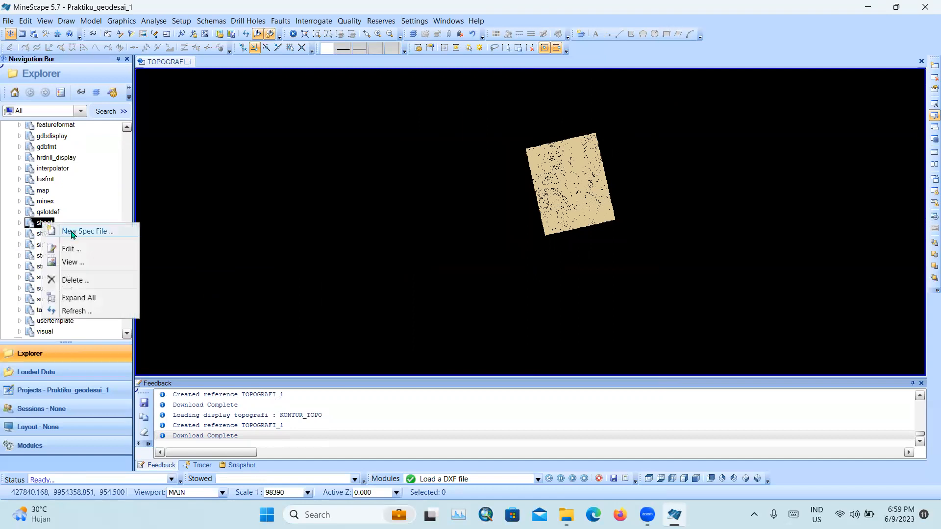
left_click(72, 233)
left_click(52, 188)
left_click(53, 177)
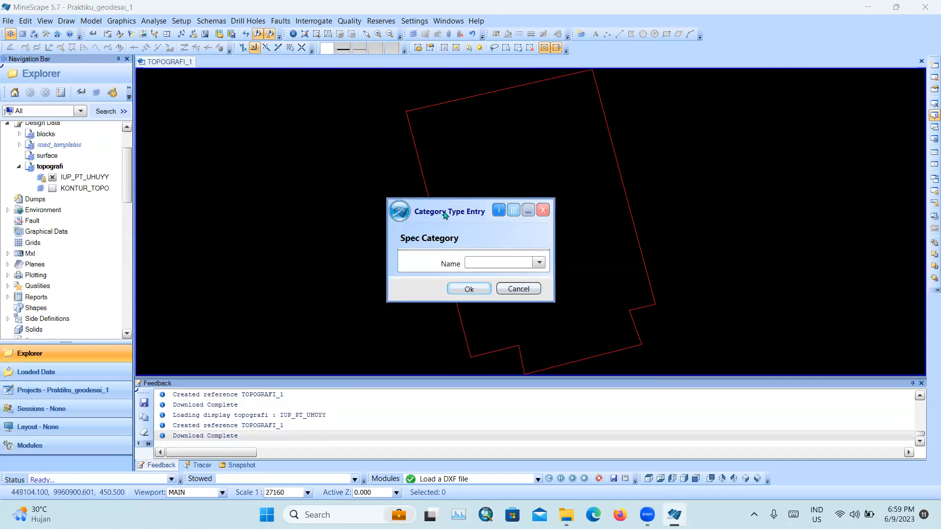
left_click_drag(445, 215, 275, 181)
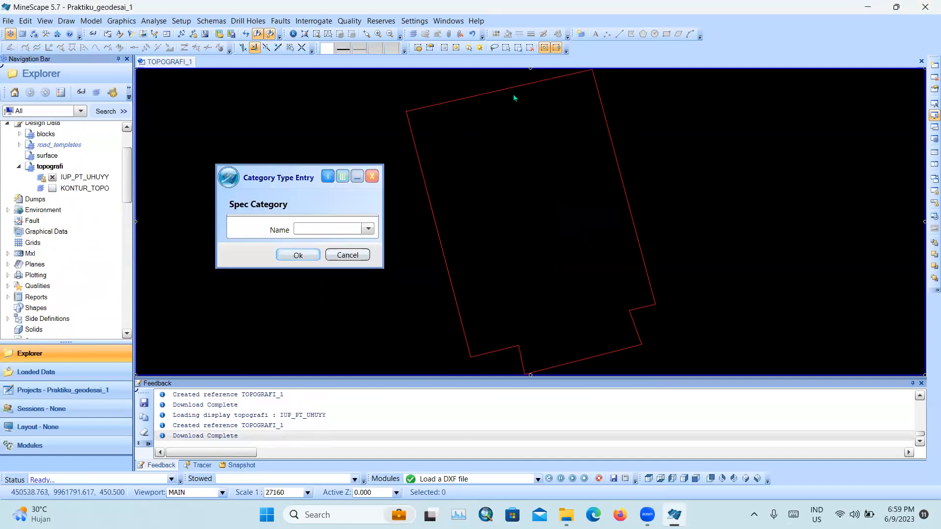
left_click(367, 229)
left_click(371, 177)
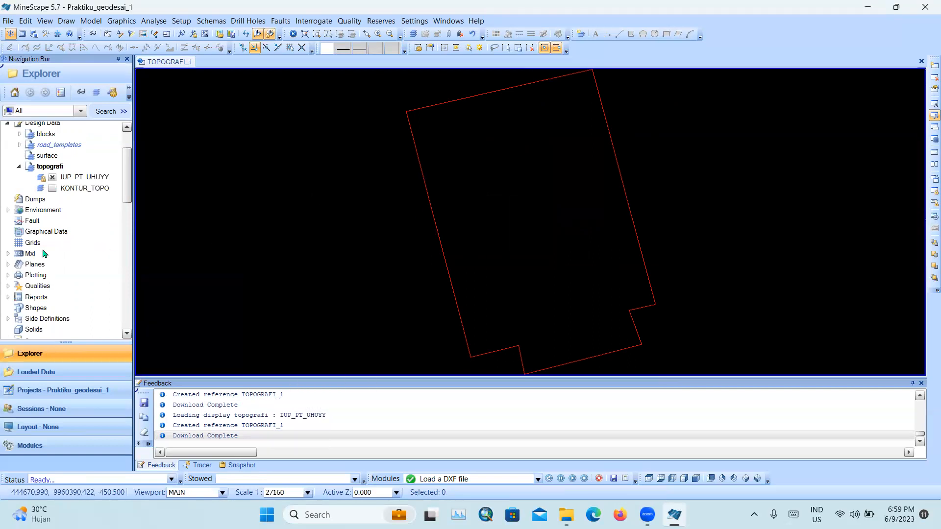
- Start a new spec of the Sheet category from the project's sheet specs
scroll(30, 250, "down", 10)
right_click(27, 253)
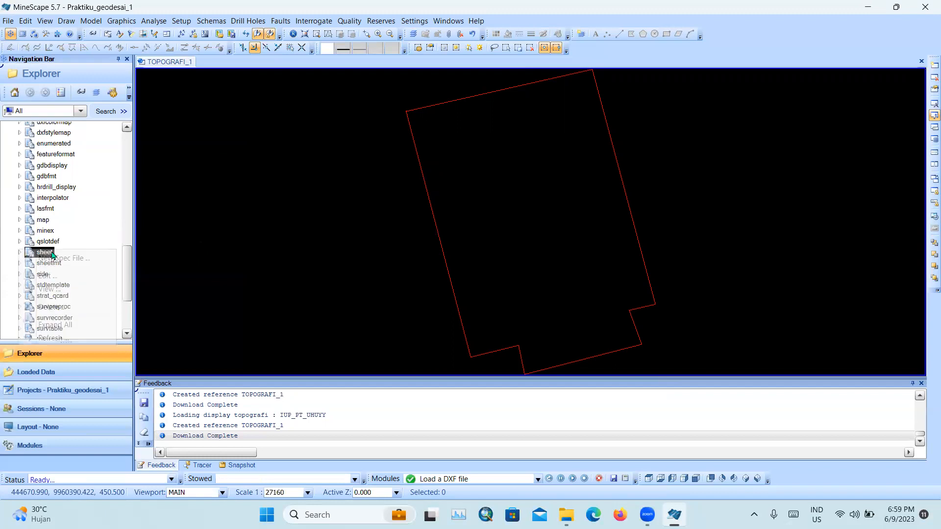
left_click(59, 266)
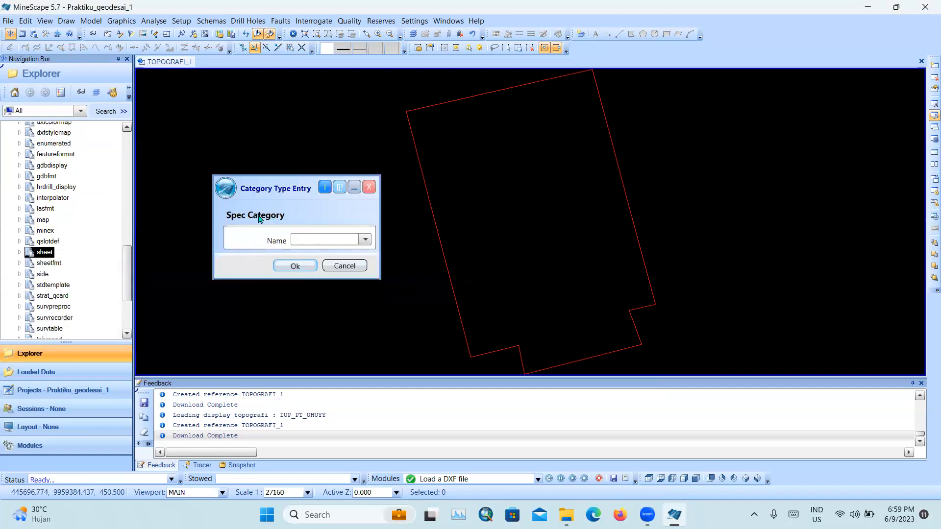
left_click(365, 239)
left_click(329, 241)
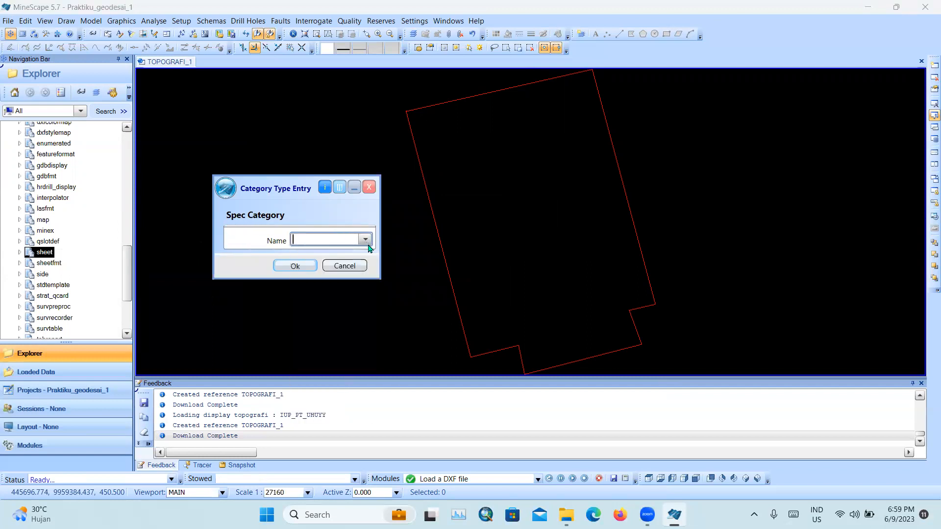
left_click(365, 240)
left_click_drag(363, 294, 364, 409)
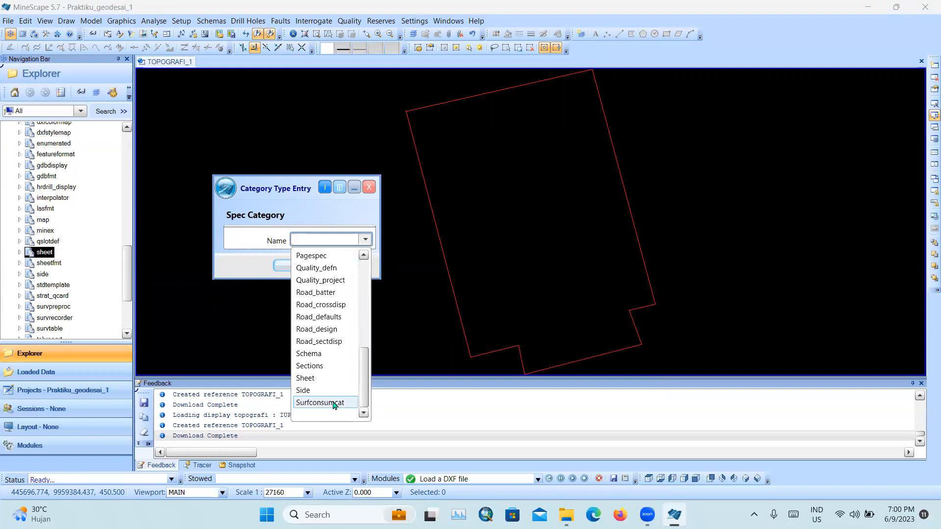
left_click(321, 379)
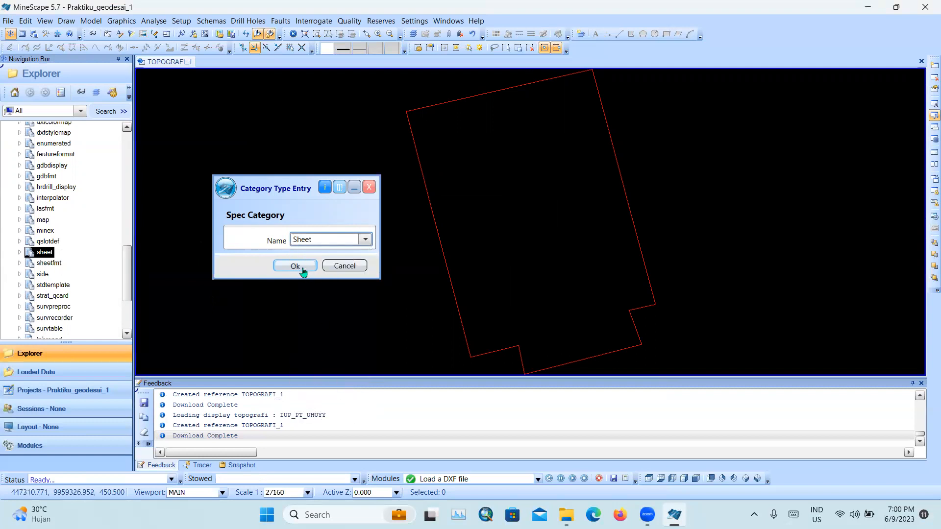
left_click(300, 268)
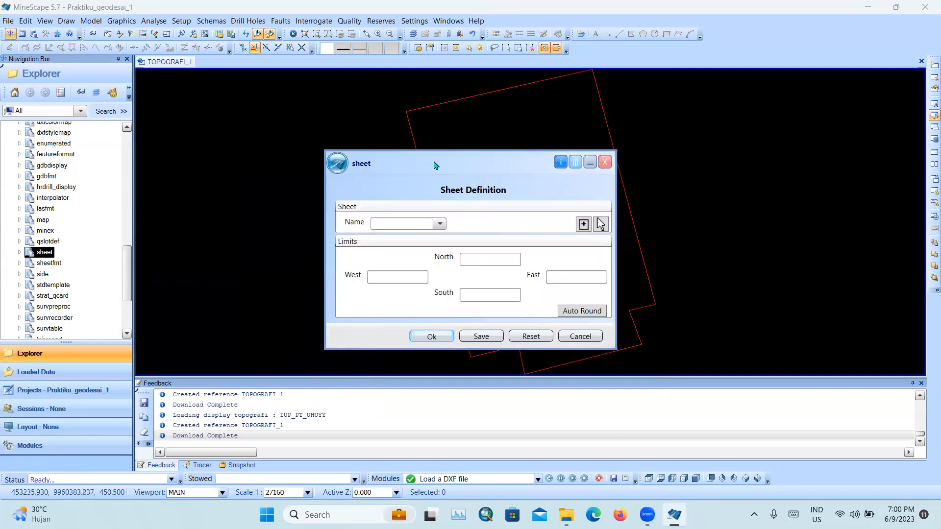
- Define the sheet limits by picking the IUP_PT_UHUYY boundary polygon, and save the spec under the name "sheet"
left_click_drag(435, 166, 172, 140)
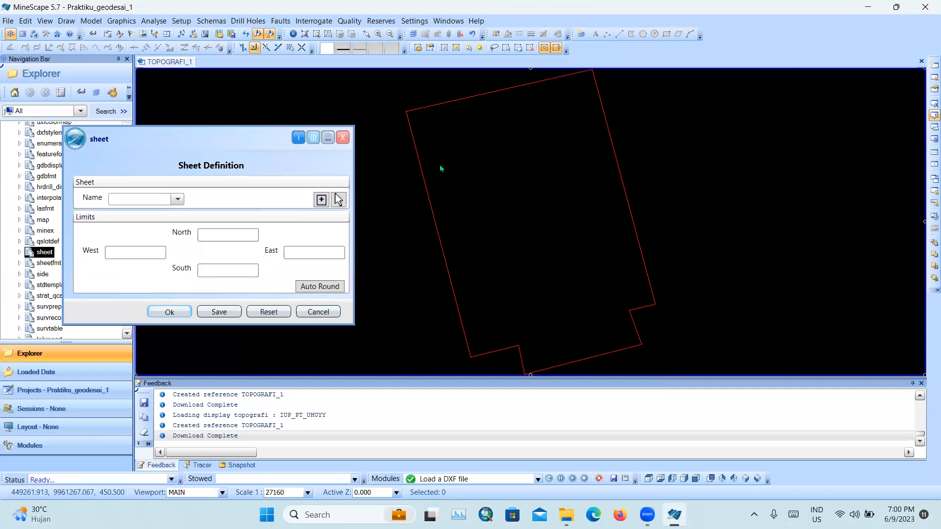
left_click(338, 199)
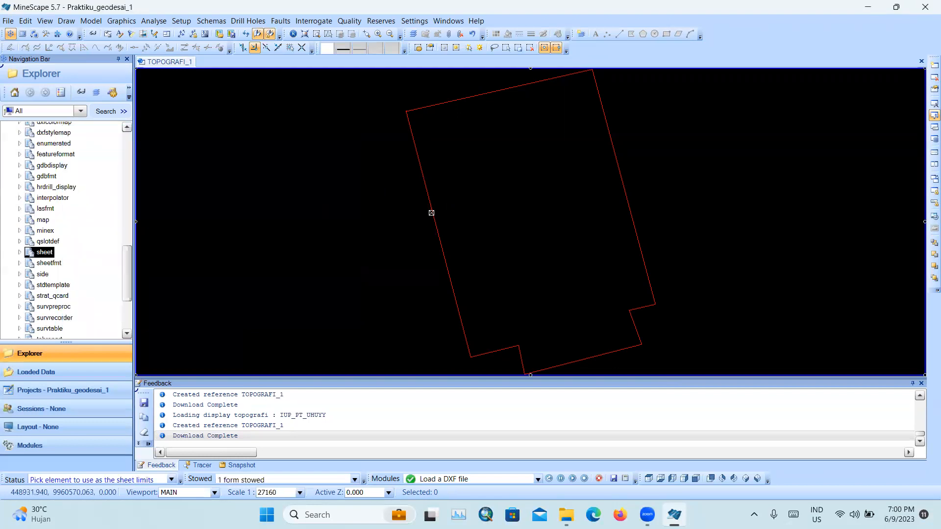
left_click(431, 213)
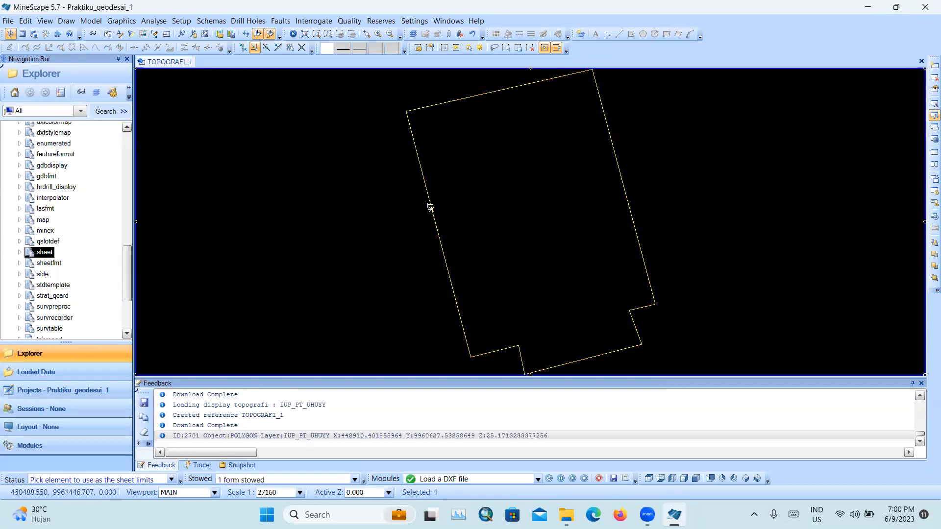
left_click(431, 208)
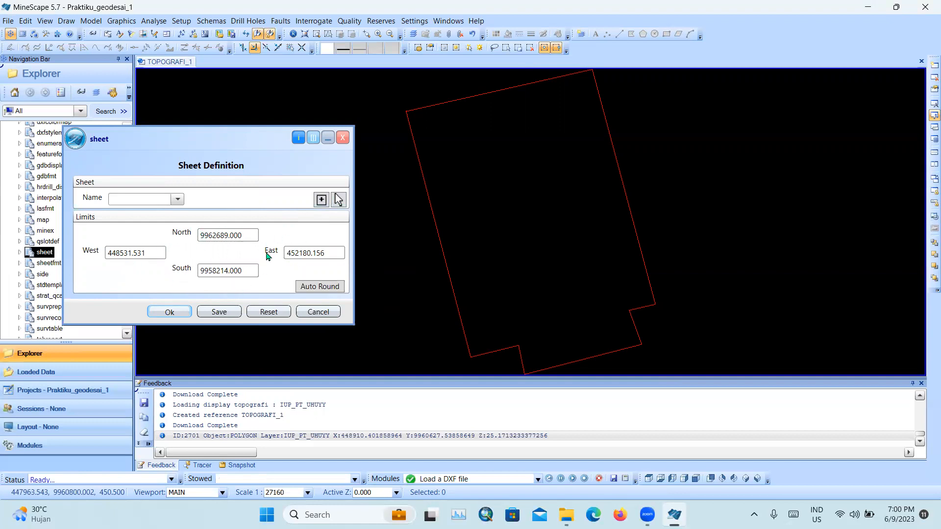
left_click(113, 201)
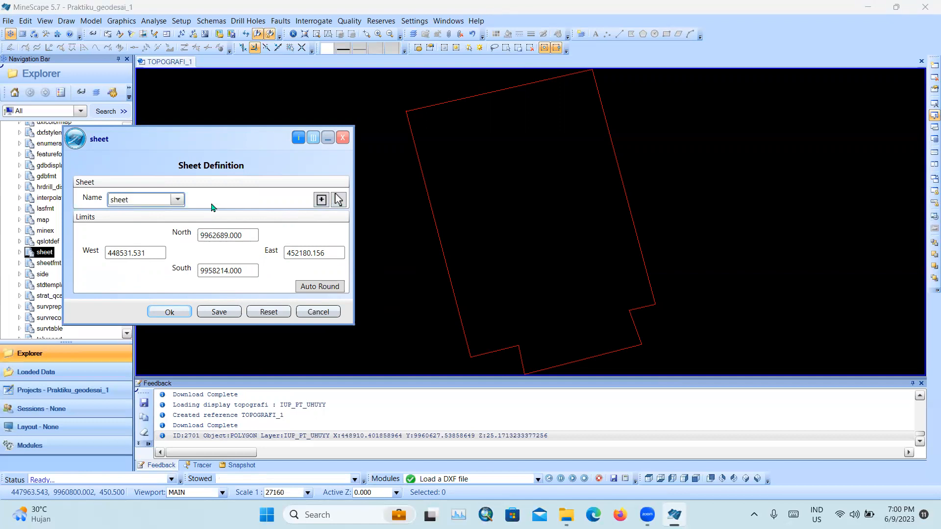
left_click(171, 311)
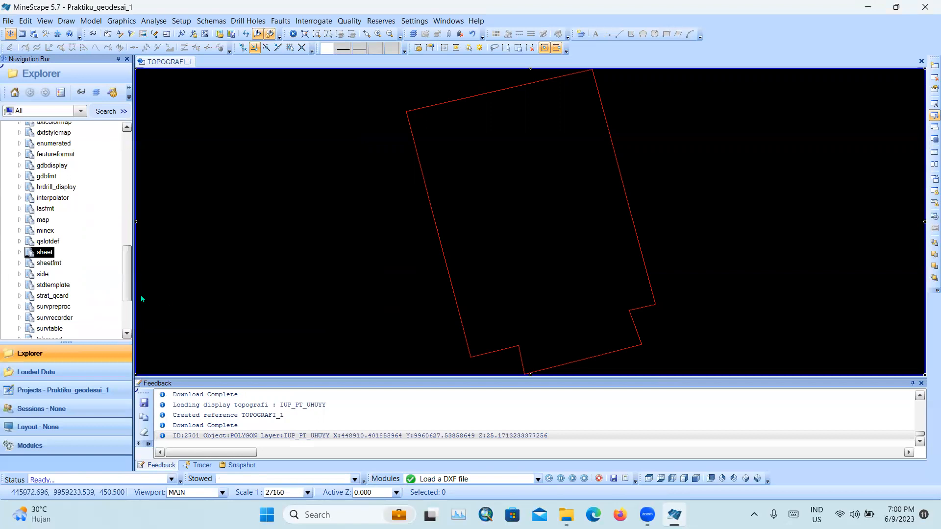
- Draw the sheet spec "sheet" into the topografi design file on a layer named sheet
scroll(535, 227, "down", 2)
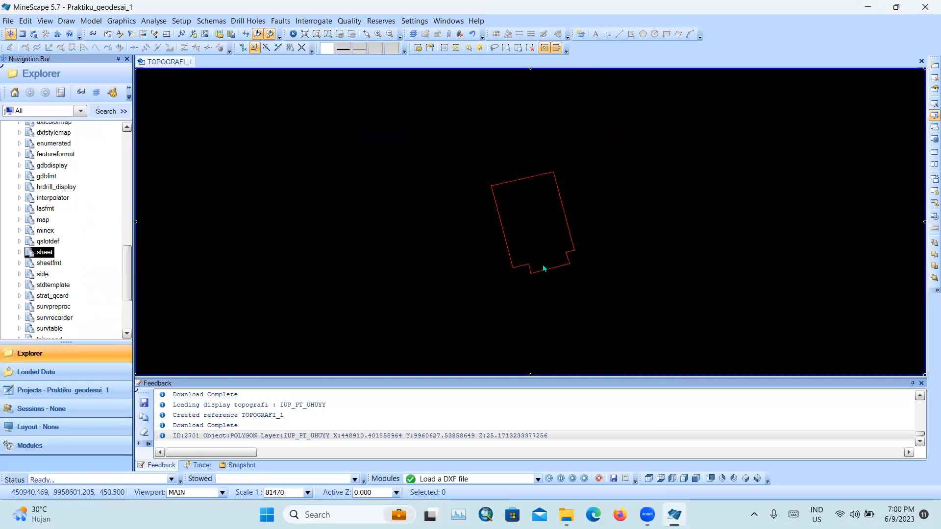
left_click(123, 26)
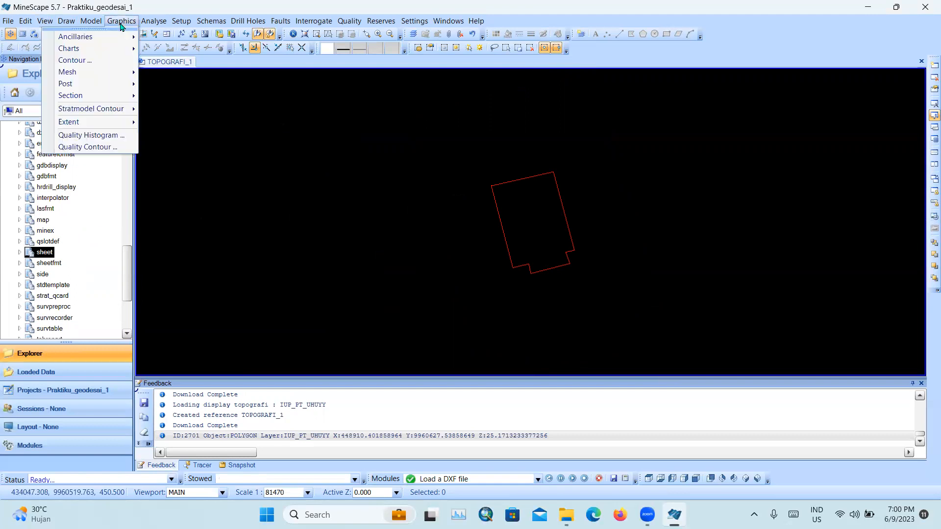
mouse_move(112, 41)
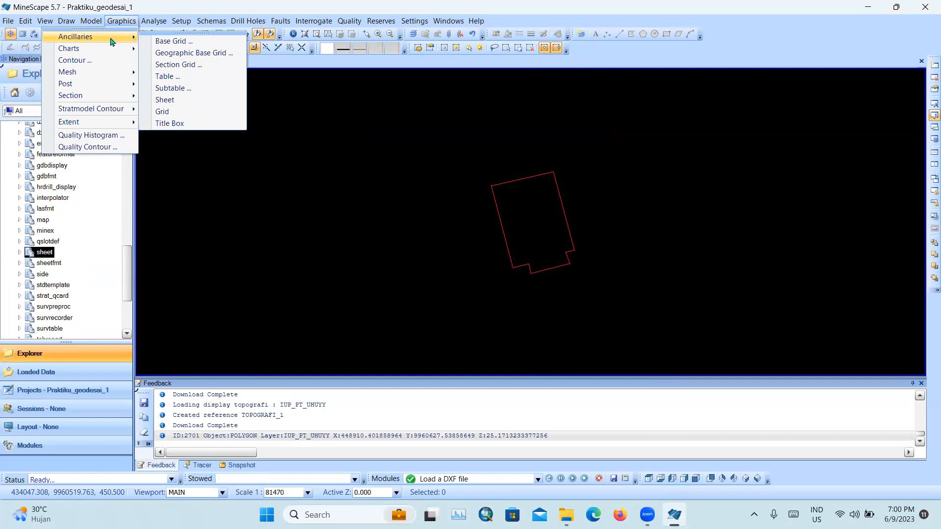
left_click(165, 103)
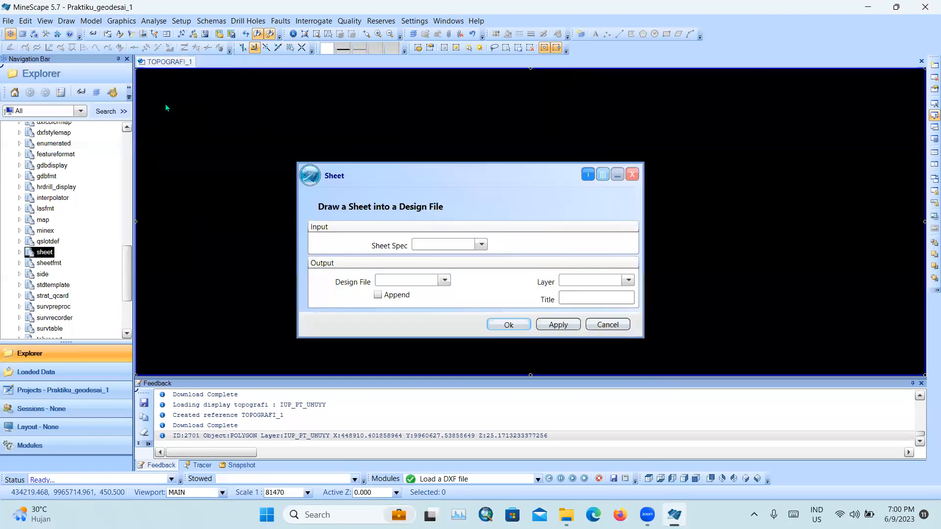
left_click(481, 244)
left_click(468, 278)
left_click_drag(463, 184, 314, 87)
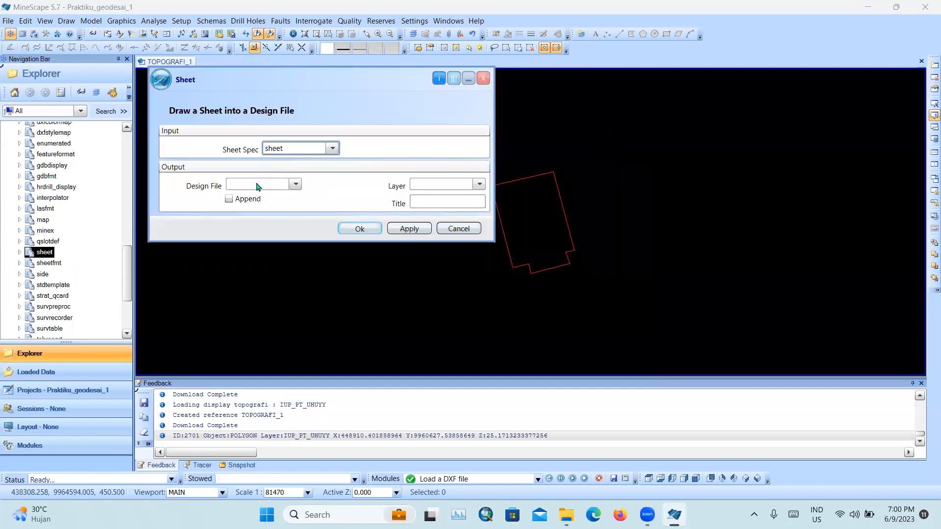
left_click(295, 184)
left_click(271, 234)
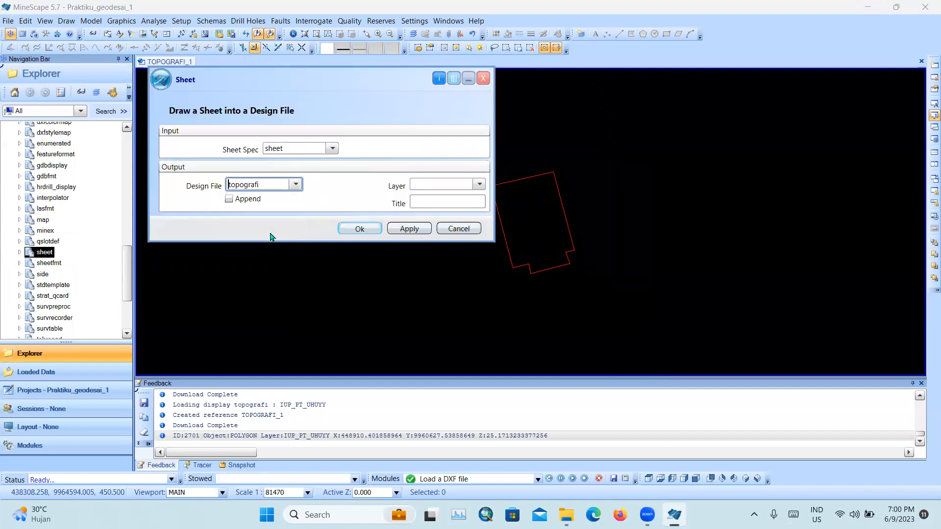
left_click(417, 189)
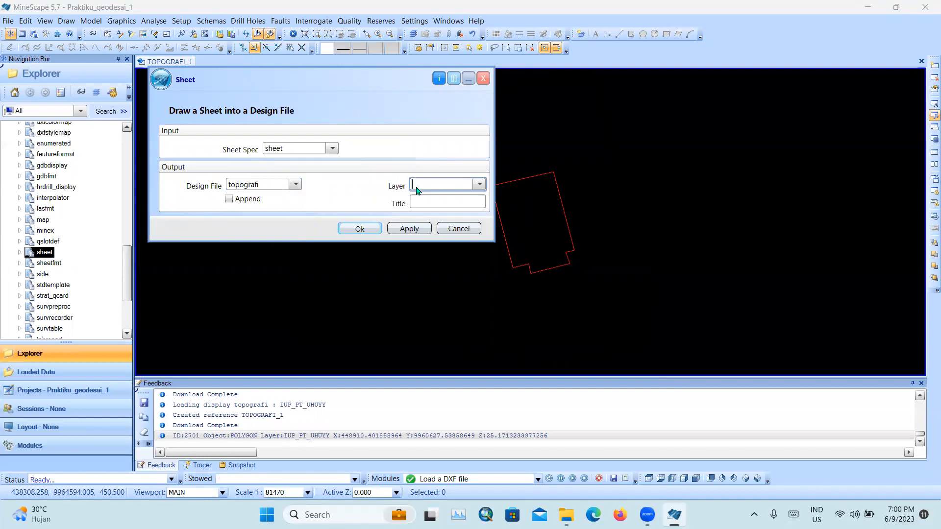
type("sheet")
left_click(352, 230)
- Display the SHEET layer temporarily to examine how its frame fits around the corners of the IUP_PT_UHUYY boundary
scroll(54, 265, "up", 10)
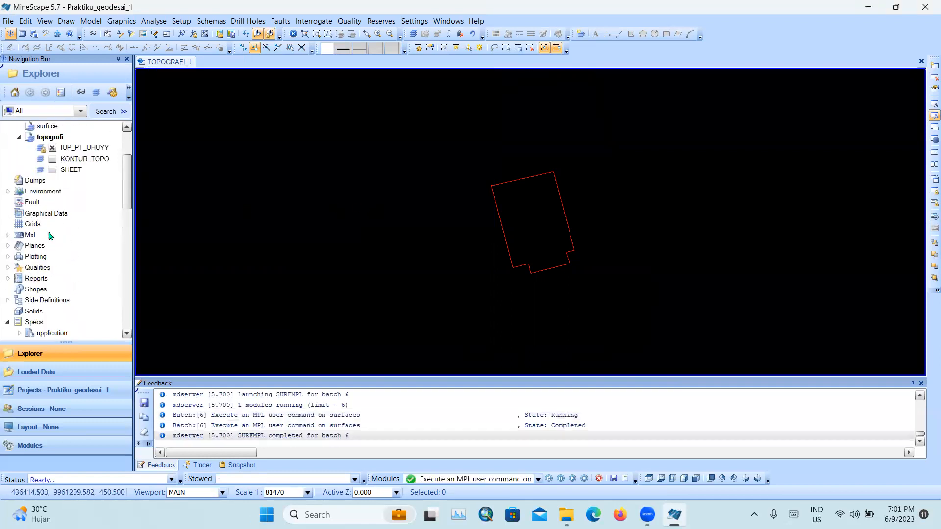
scroll(54, 196, "up", 2)
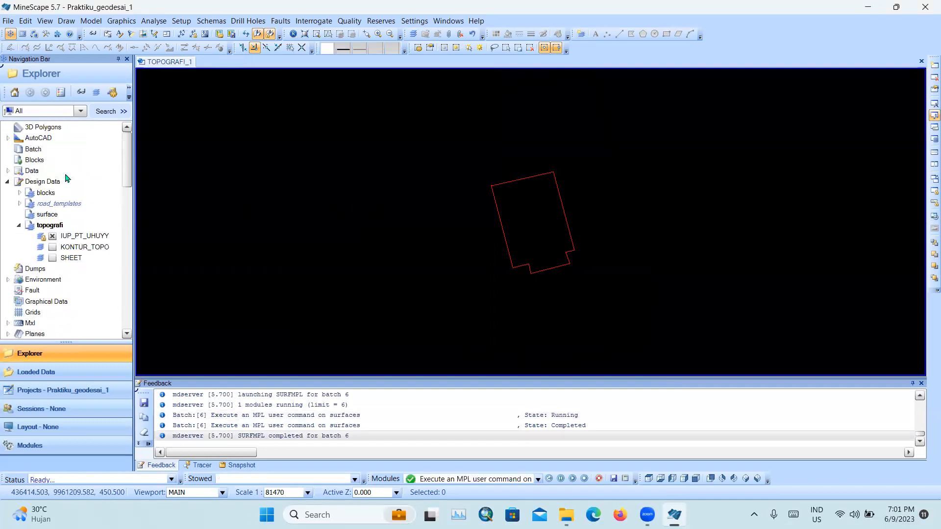
left_click(52, 258)
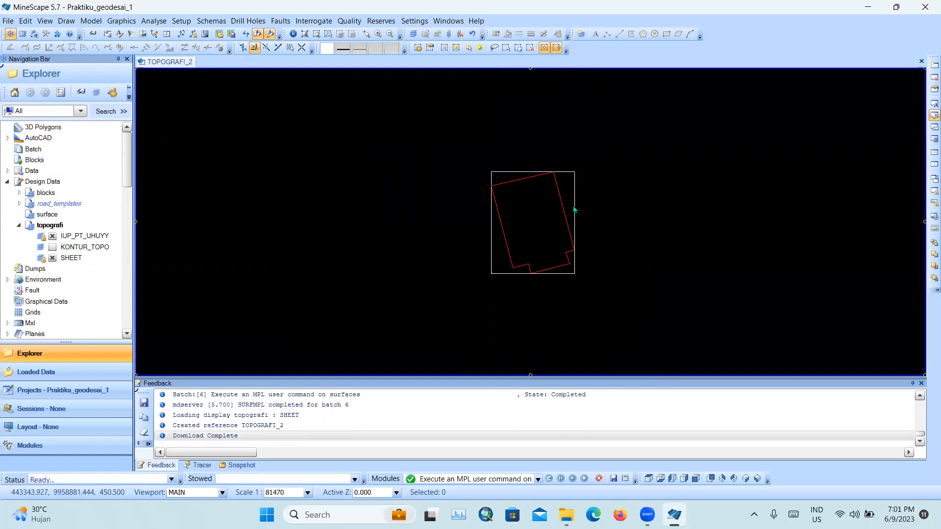
scroll(557, 186, "down", 3)
scroll(578, 188, "up", 3)
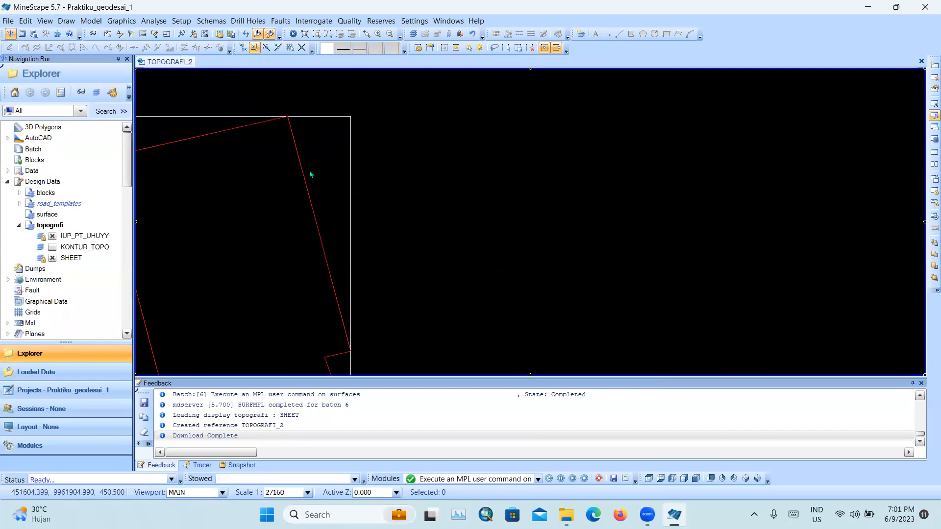
scroll(303, 171, "down", 3)
middle_click_drag(282, 186, 413, 236)
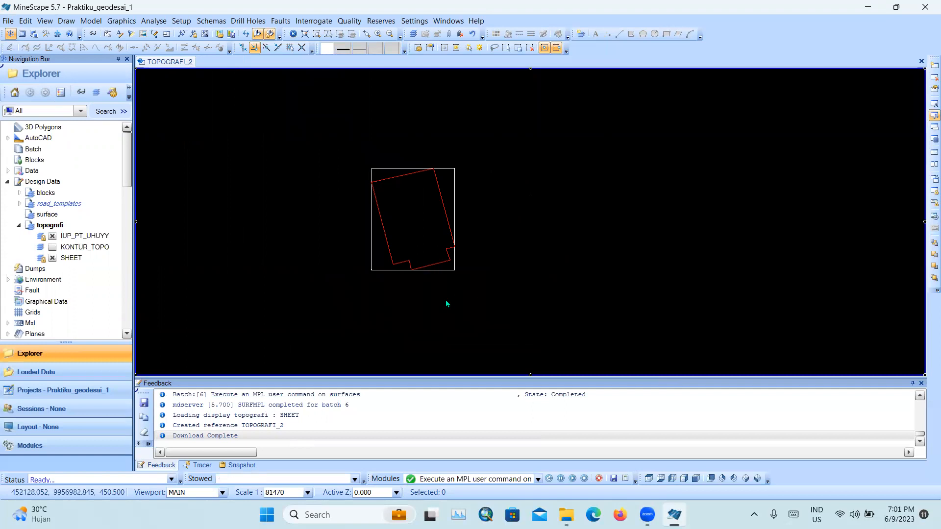
scroll(400, 190, "up", 3)
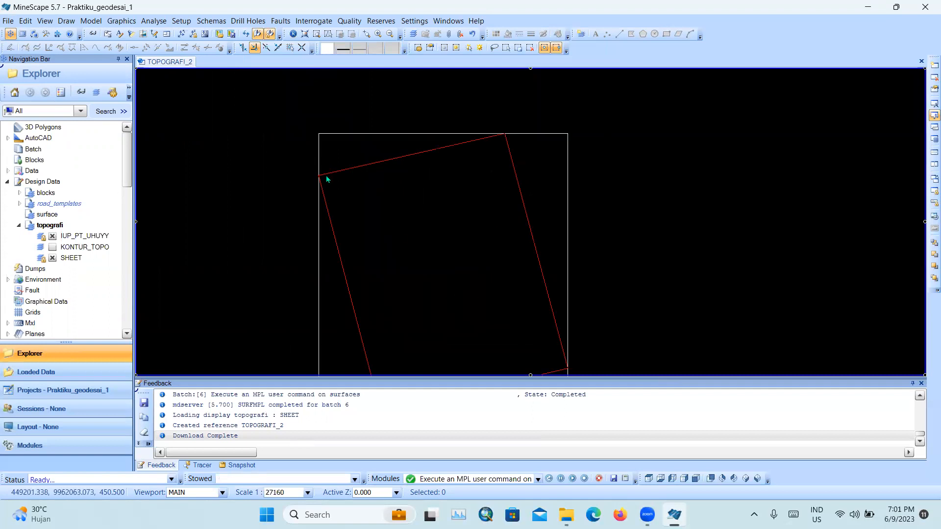
scroll(540, 312, "down", 3)
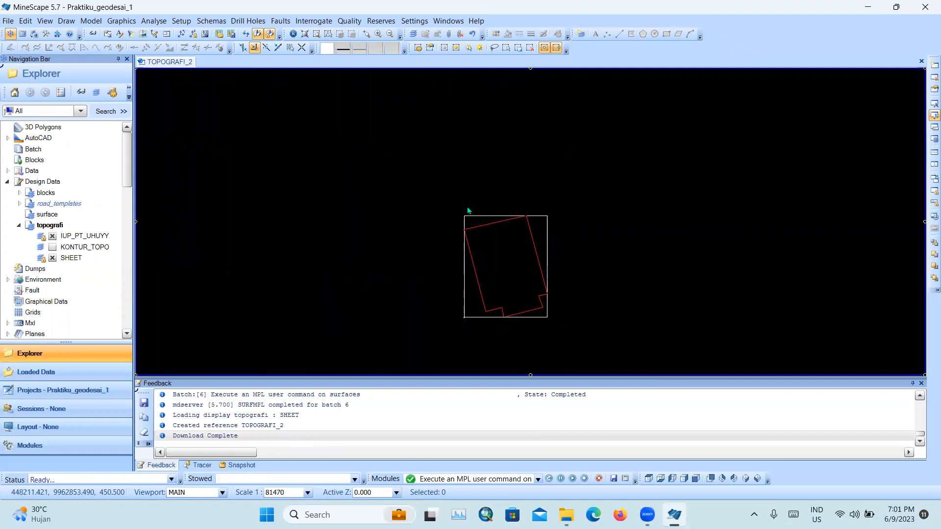
left_click(53, 258)
- Look through the Specs categories in the project tree for where to add a grid spec
scroll(55, 266, "down", 8)
scroll(65, 264, "down", 3)
scroll(73, 258, "up", 4)
left_click(7, 175)
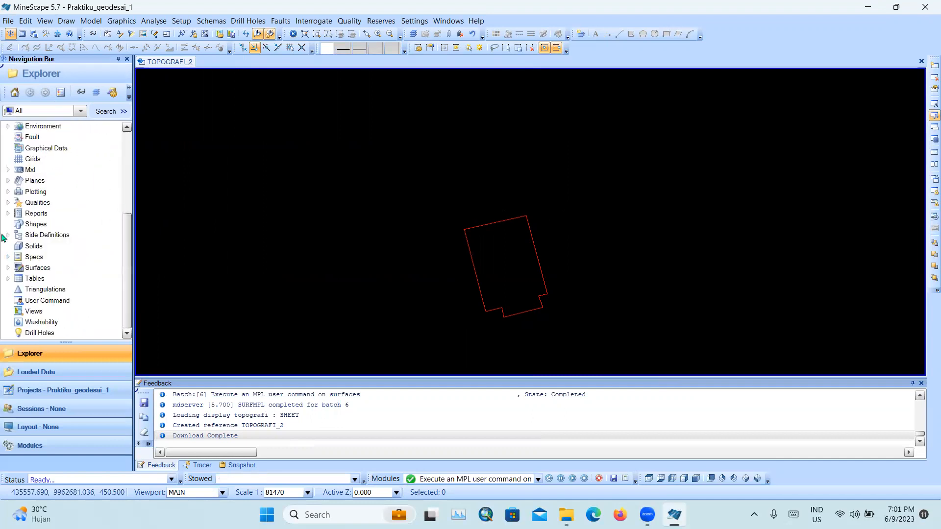
scroll(80, 239, "up", 2)
scroll(81, 239, "down", 2)
left_click(36, 258)
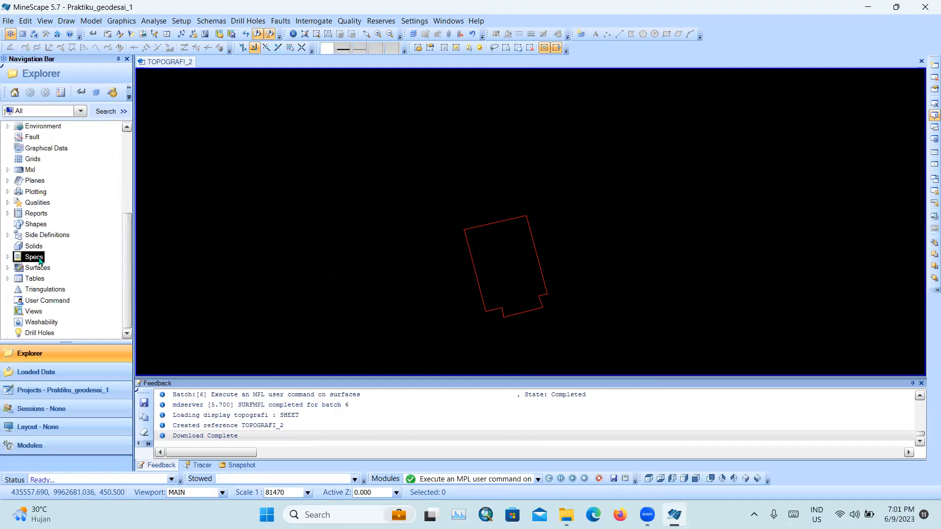
left_click(8, 257)
scroll(63, 294, "down", 2)
scroll(58, 315, "down", 2)
left_click(41, 286)
scroll(63, 269, "up", 6)
scroll(63, 269, "up", 1)
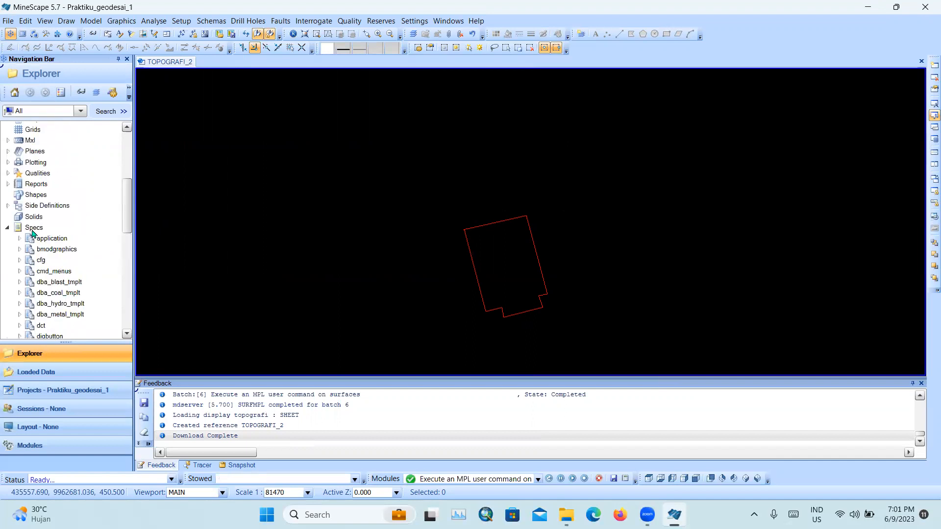
left_click(7, 228)
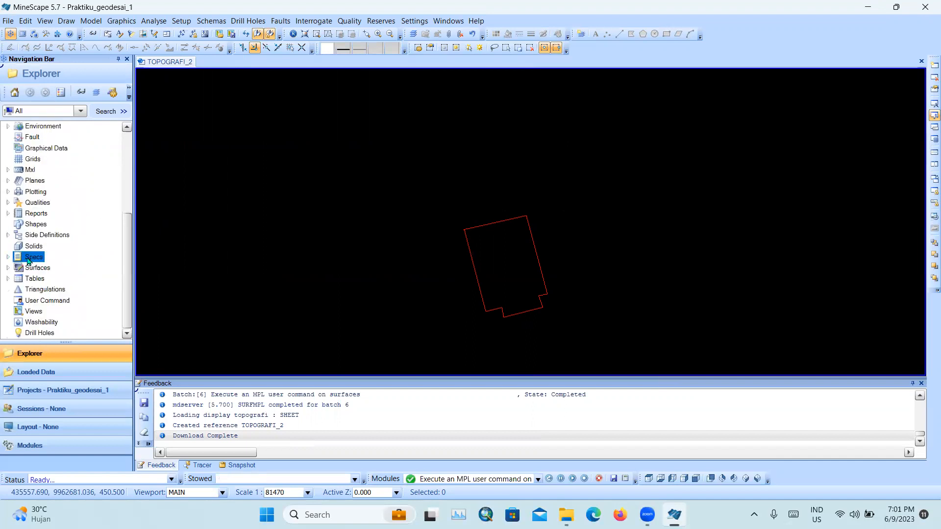
- Start a new spec category entry under Specs with the Gridspec type
right_click(35, 263)
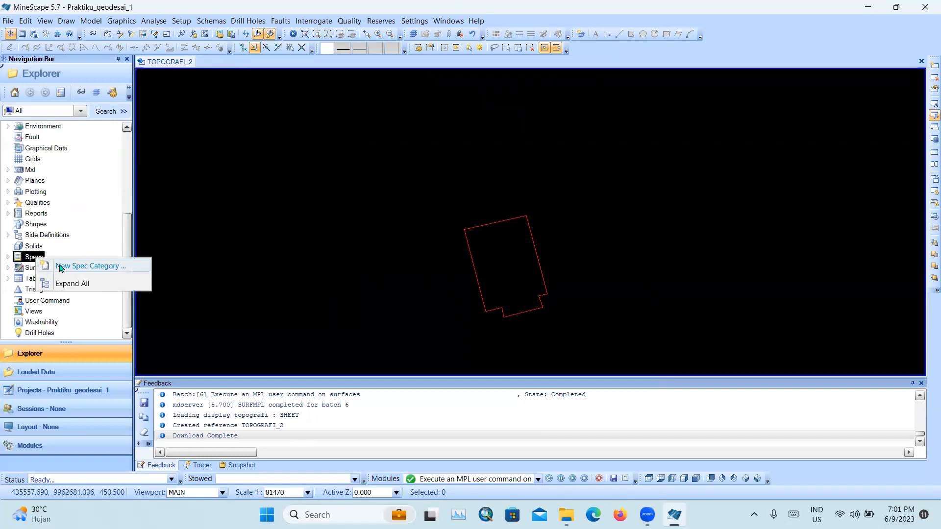
left_click(58, 267)
left_click(497, 267)
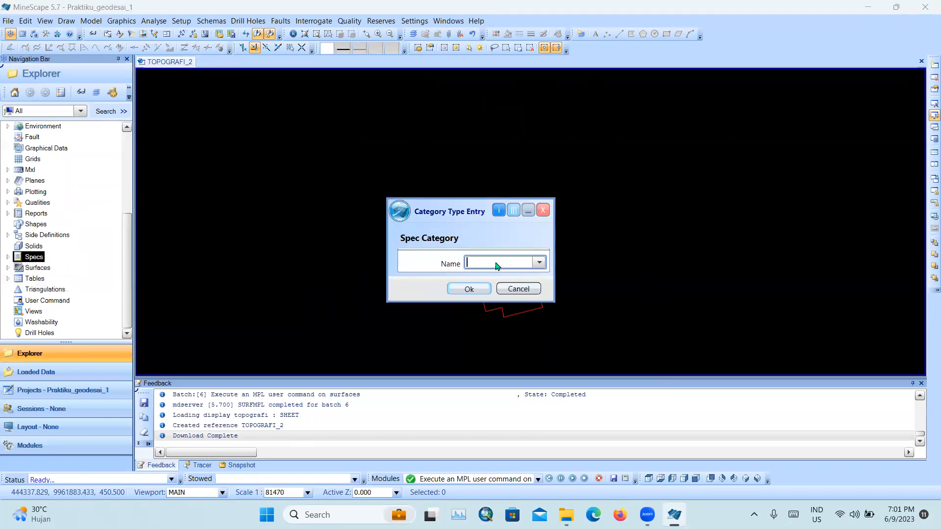
left_click(451, 210)
left_click_drag(450, 251, 448, 307)
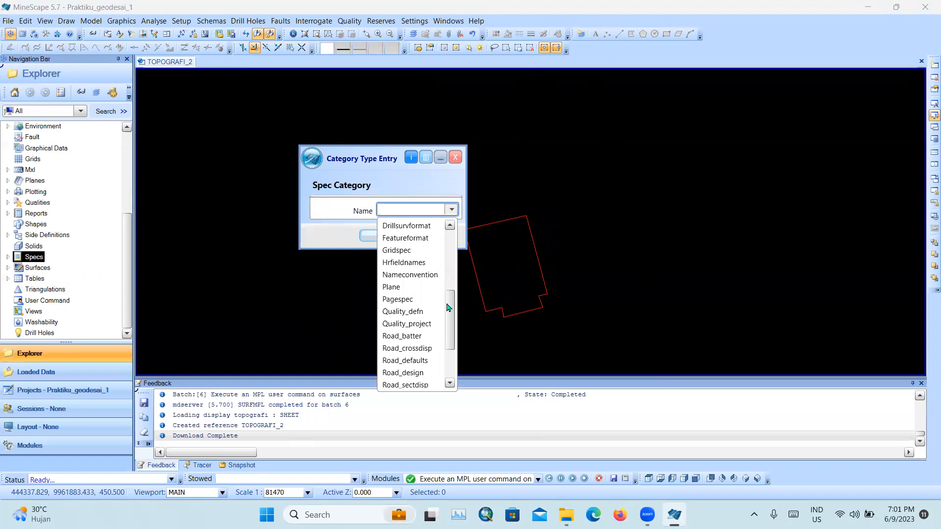
left_click(406, 251)
left_click(382, 236)
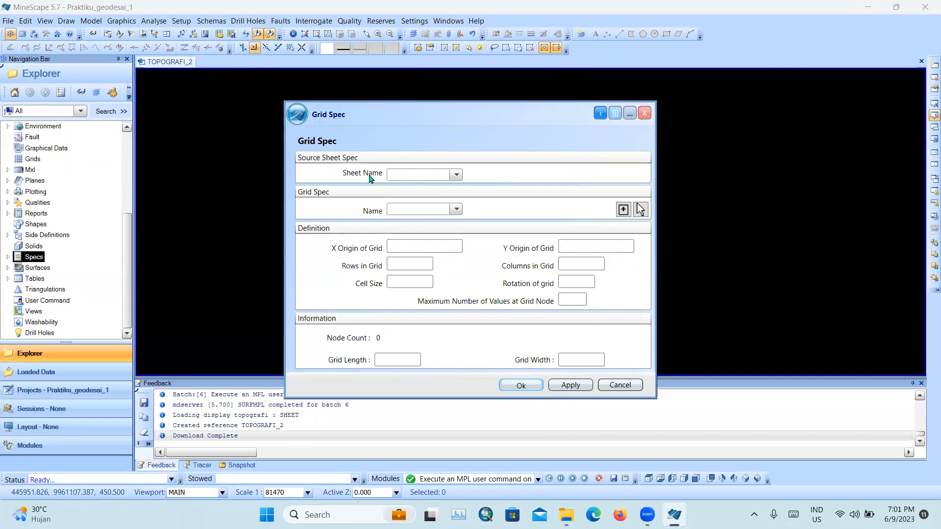
- Base the new grid spec on the sheet spec "sheet" and name it grid_spec
left_click(455, 175)
left_click(440, 205)
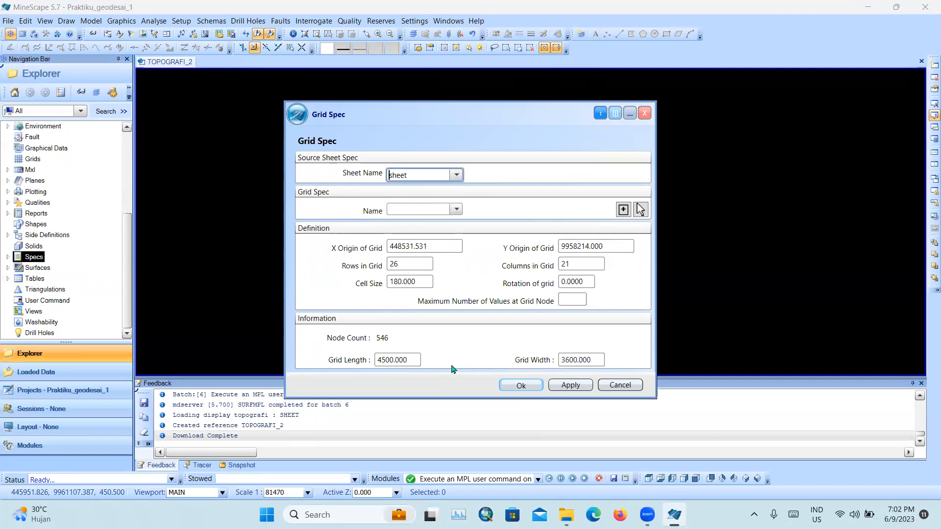
left_click(412, 213)
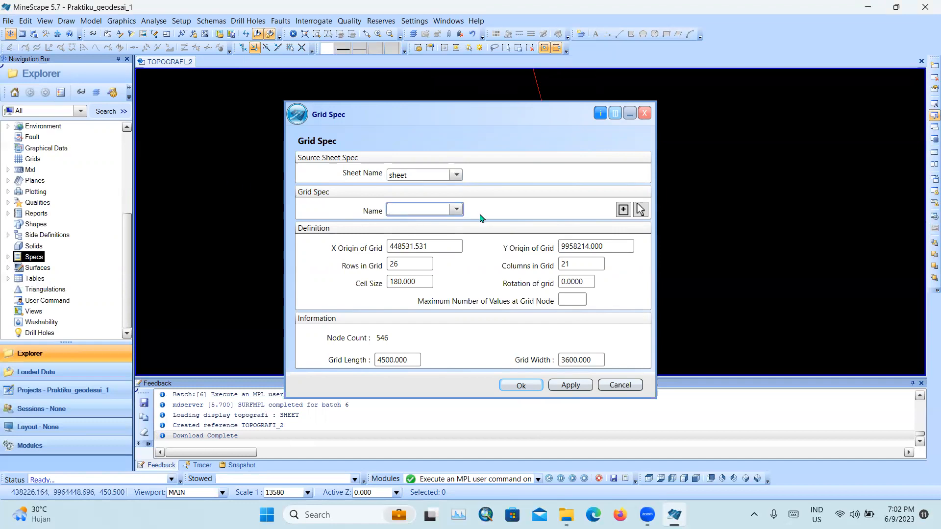
left_click(418, 212)
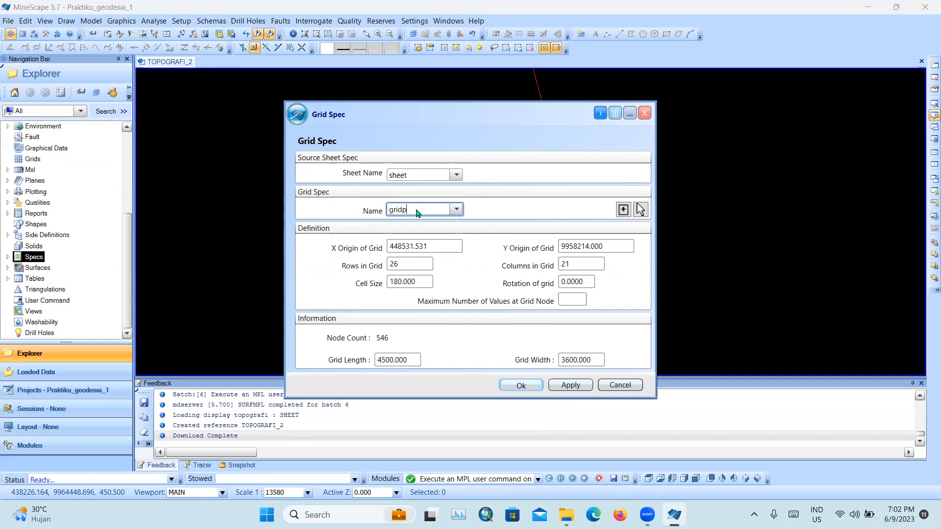
type("grid_spec")
- Set the cell size of grid_spec to 50, reselect "sheet" as its source sheet and save the grid spec
double_click(409, 282)
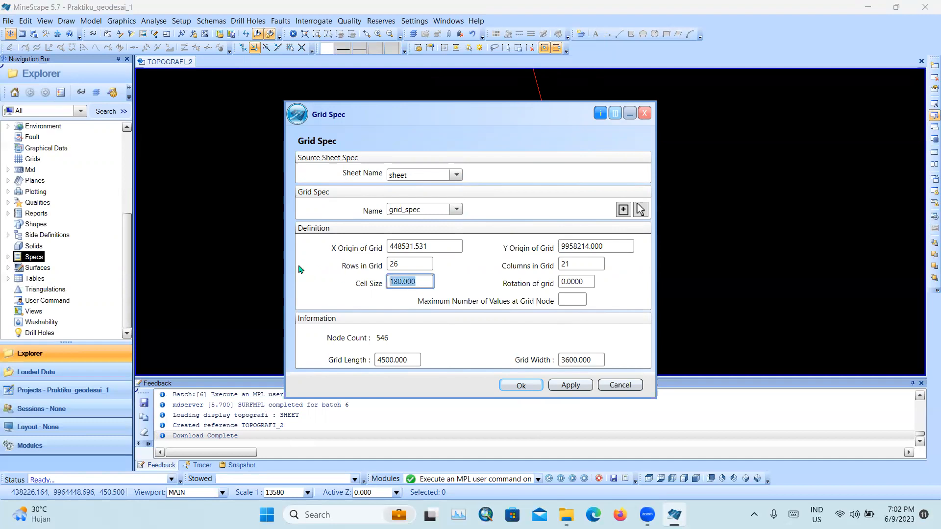
type("50")
left_click(427, 266)
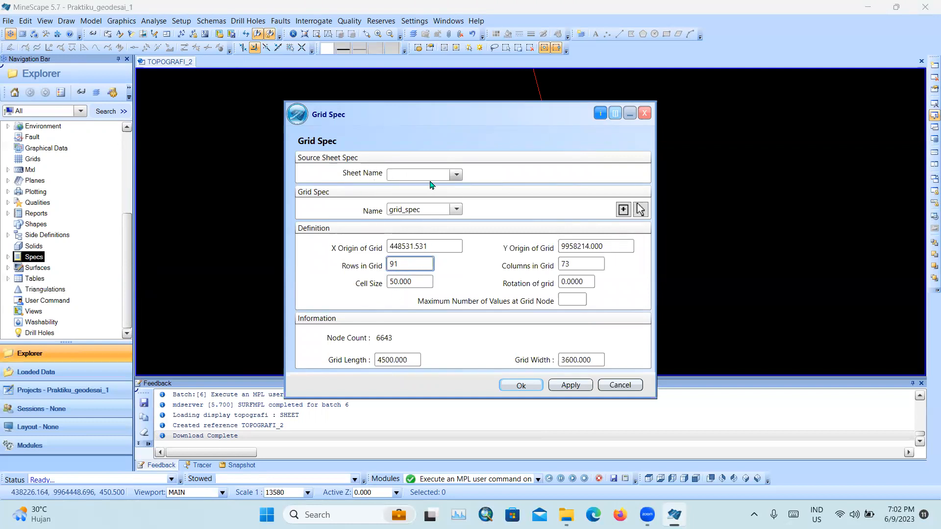
left_click(461, 177)
left_click(454, 195)
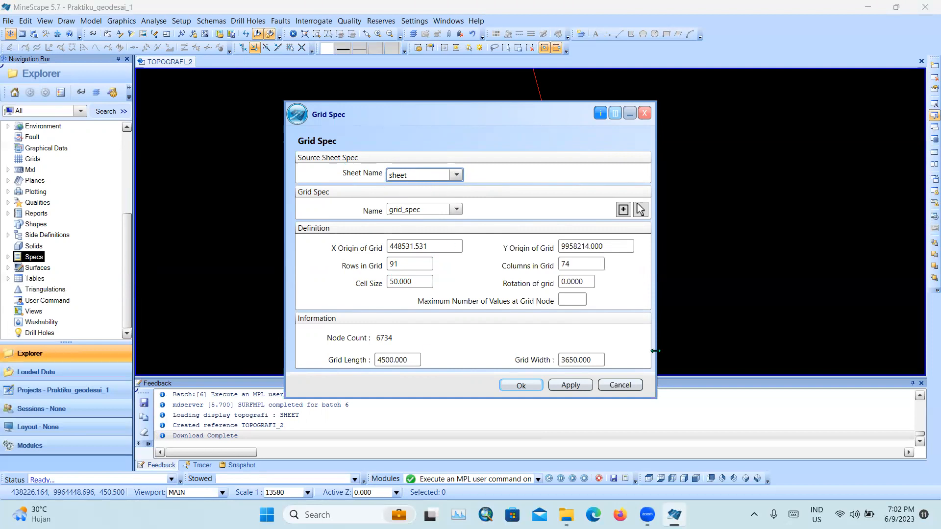
left_click(522, 386)
- Examine the IUP boundary against the coordinate grid display, leaving the grid switched off
scroll(539, 279, "down", 5)
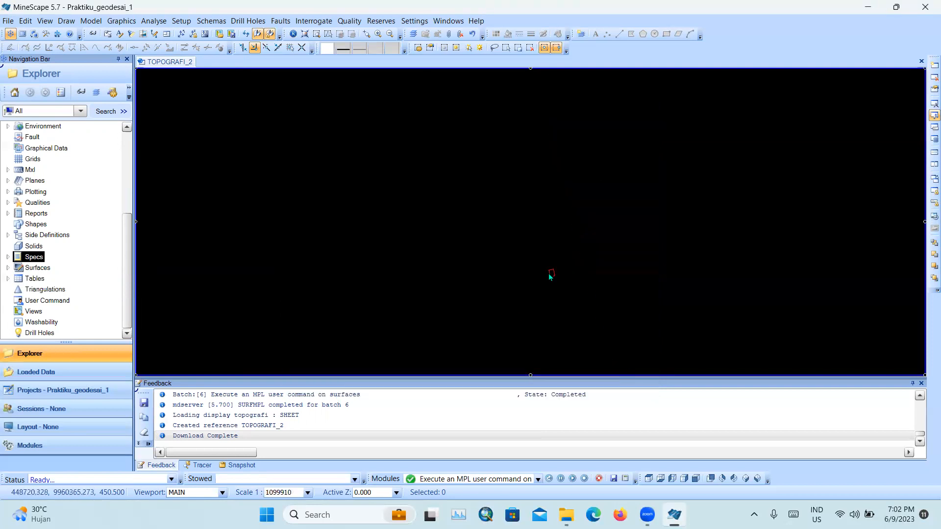
middle_click_drag(576, 272, 551, 270)
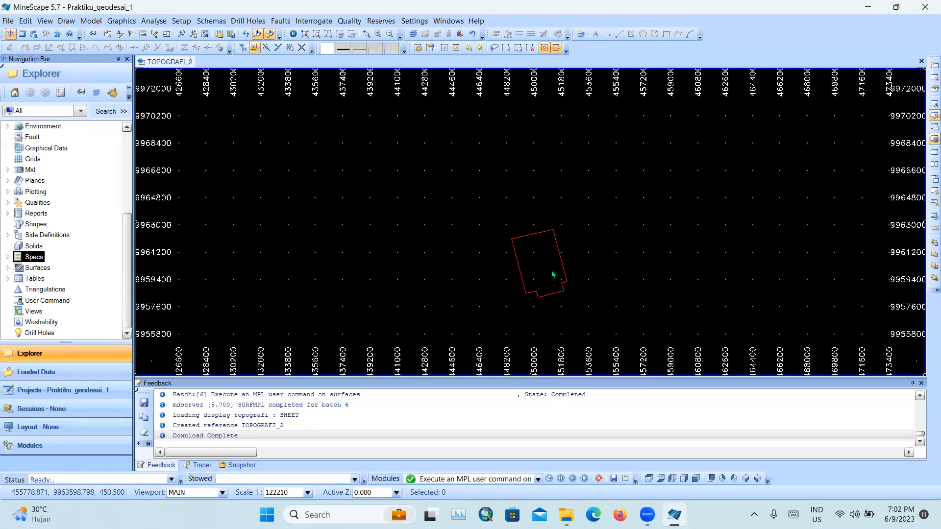
key("g")
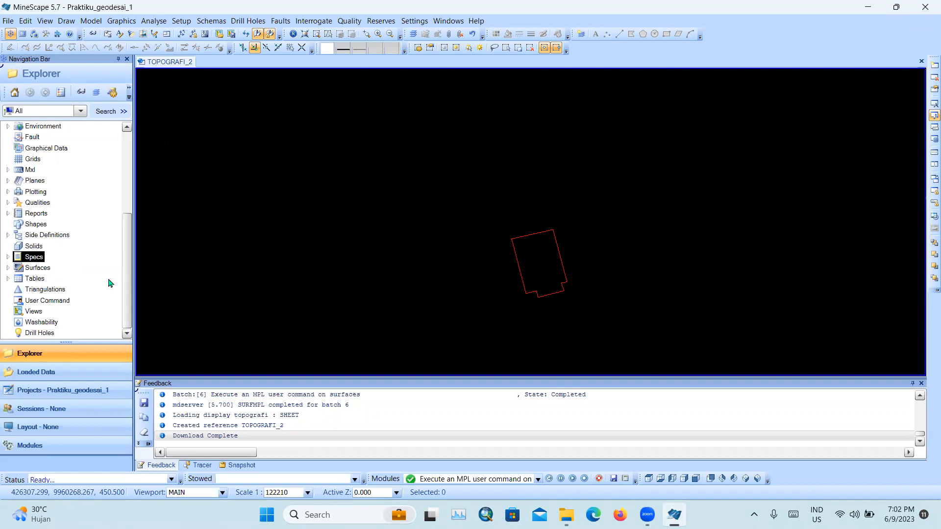
scroll(49, 191, "up", 1)
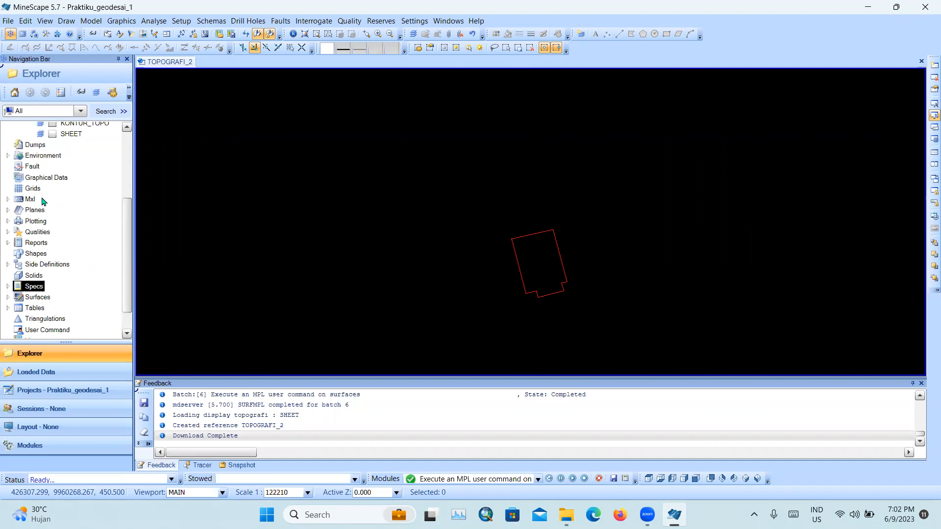
left_click(30, 190)
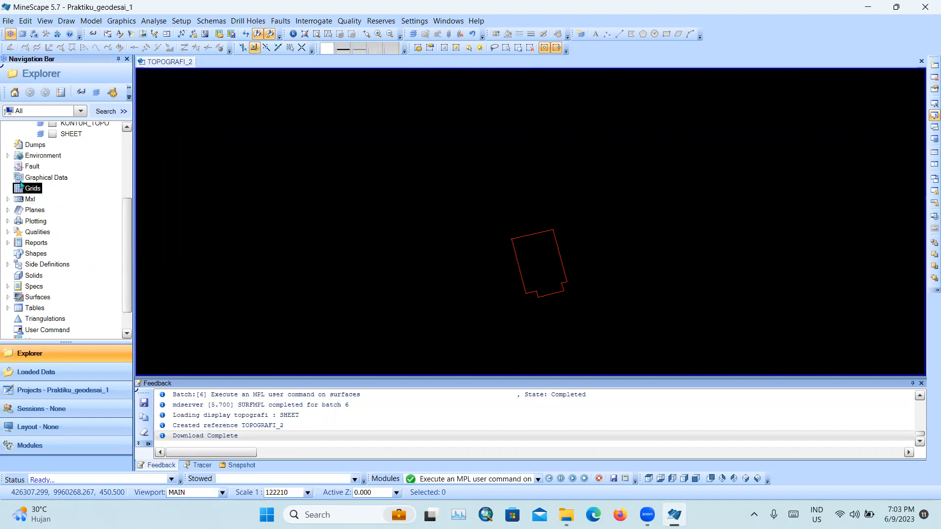
scroll(61, 276, "down", 1)
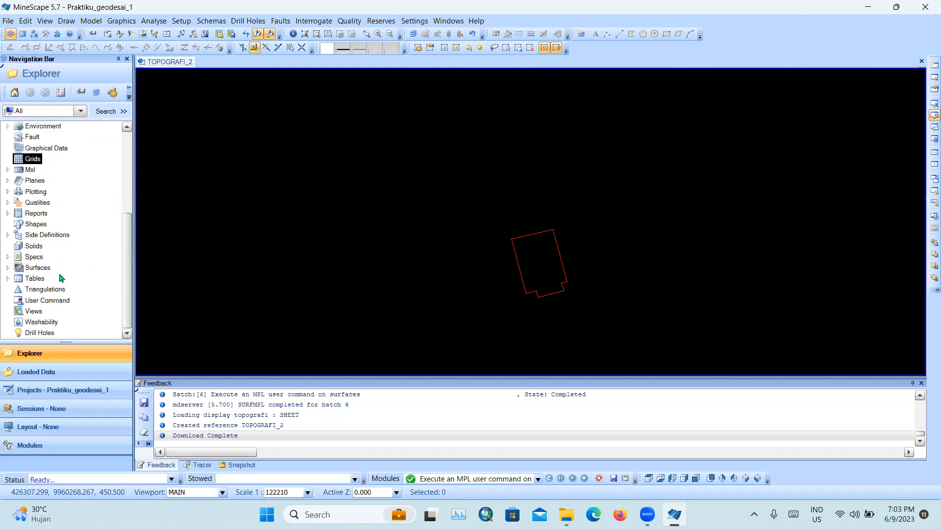
left_click(54, 293)
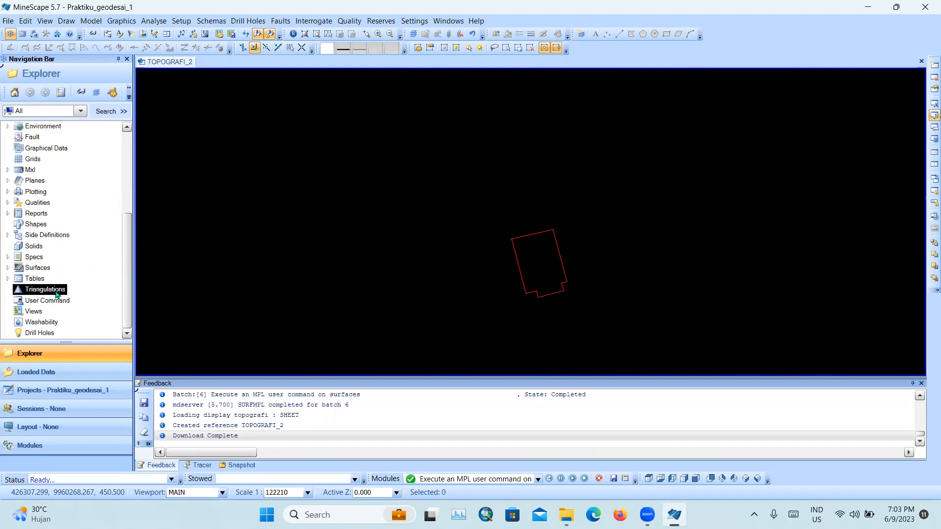
right_click(53, 292)
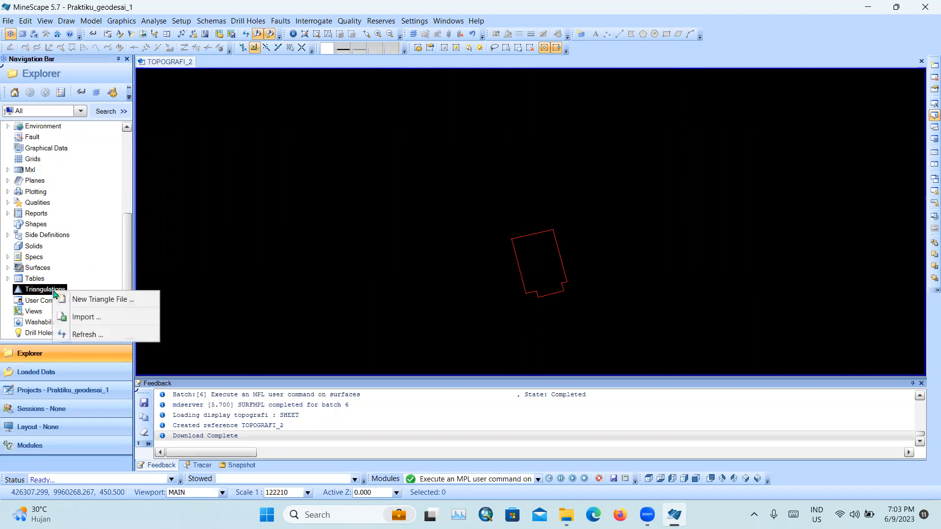
left_click(76, 258)
- Start a wireframe triangulation from design file data with topografi as the input design file
left_click(91, 20)
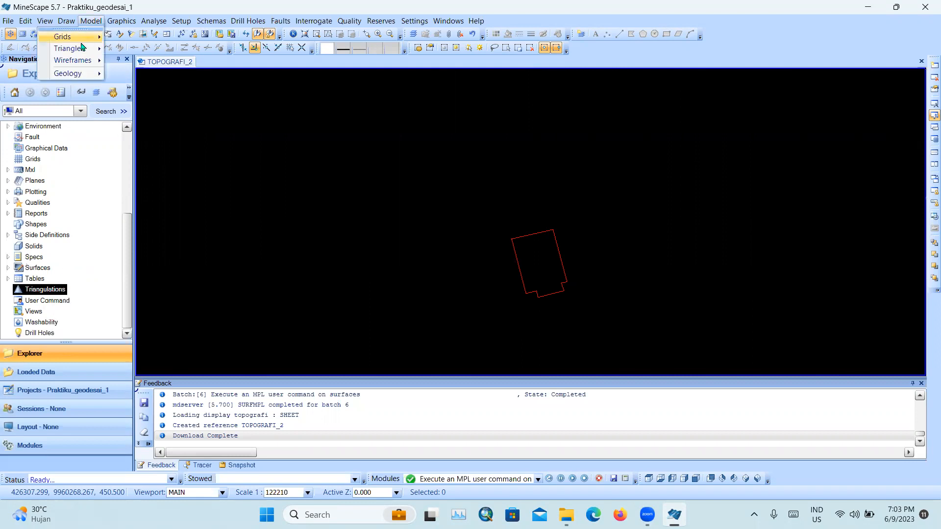
mouse_move(80, 50)
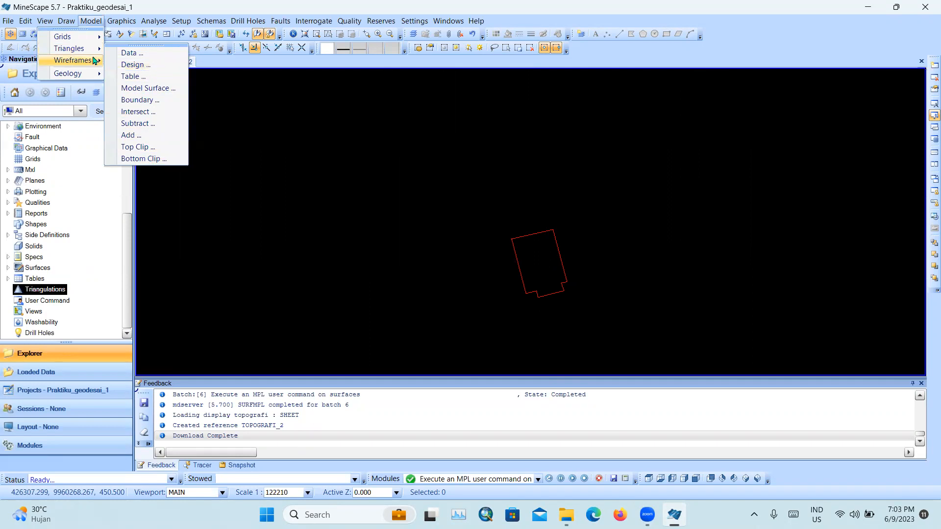
left_click(151, 71)
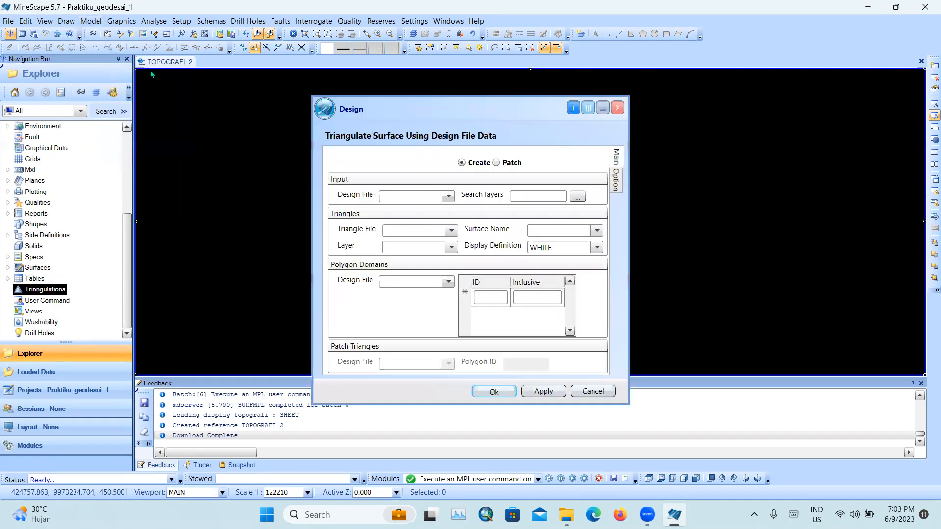
scroll(536, 280, "up", 3)
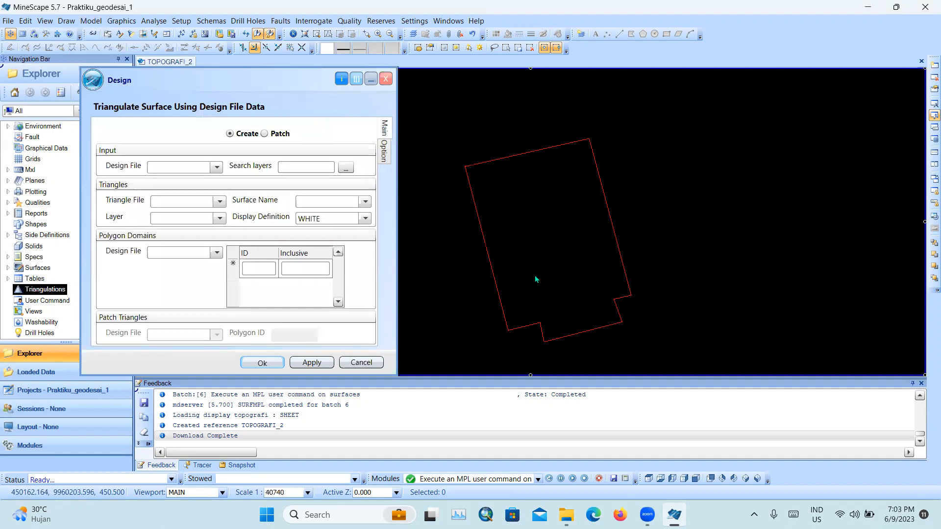
left_click(215, 167)
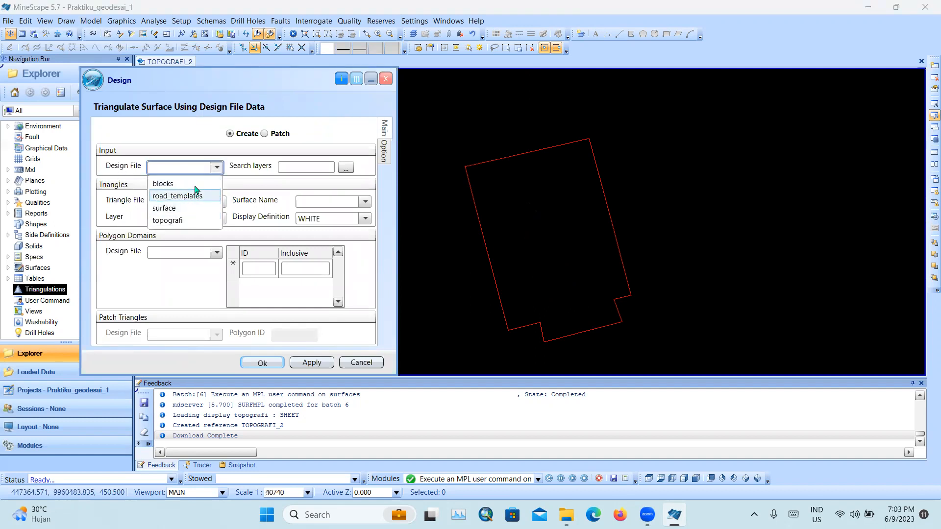
left_click(195, 220)
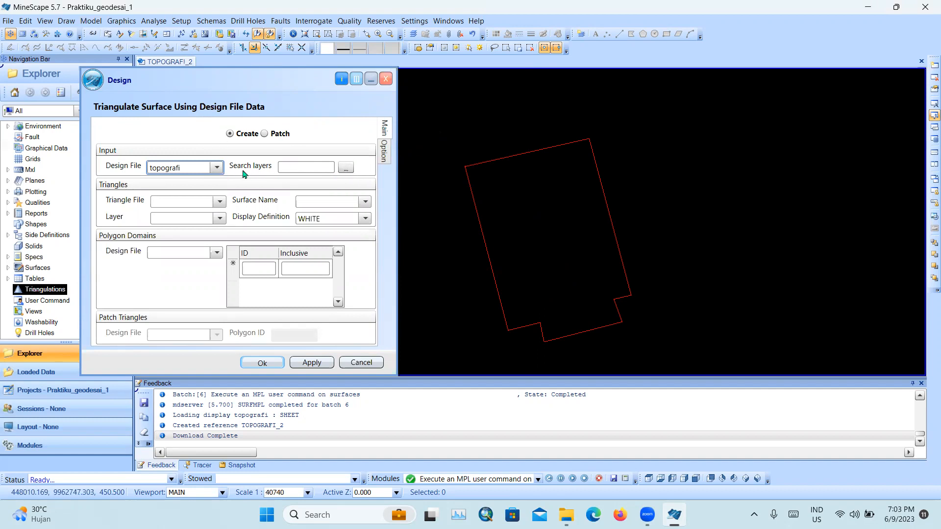
- Restrict the triangulation's search layers to Kontur_Topo only
left_click(346, 168)
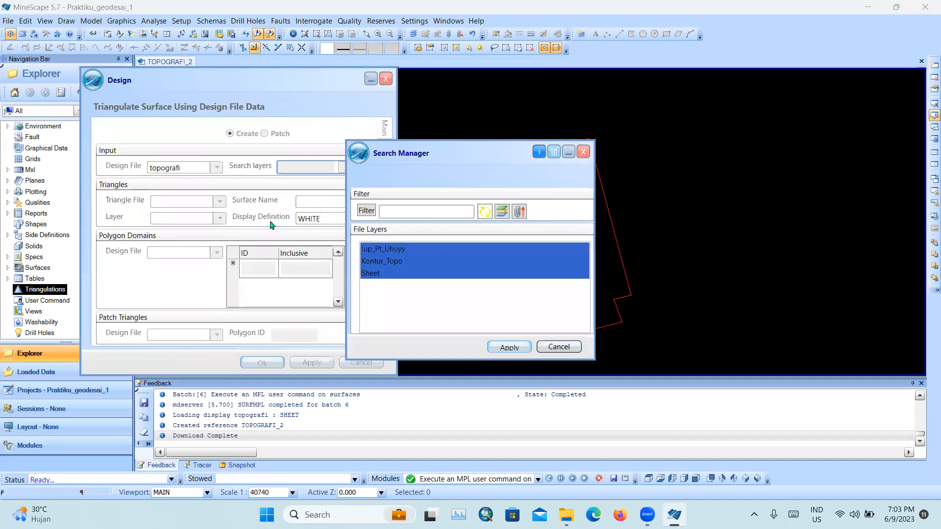
left_click(405, 258)
left_click(392, 249)
left_click(373, 273)
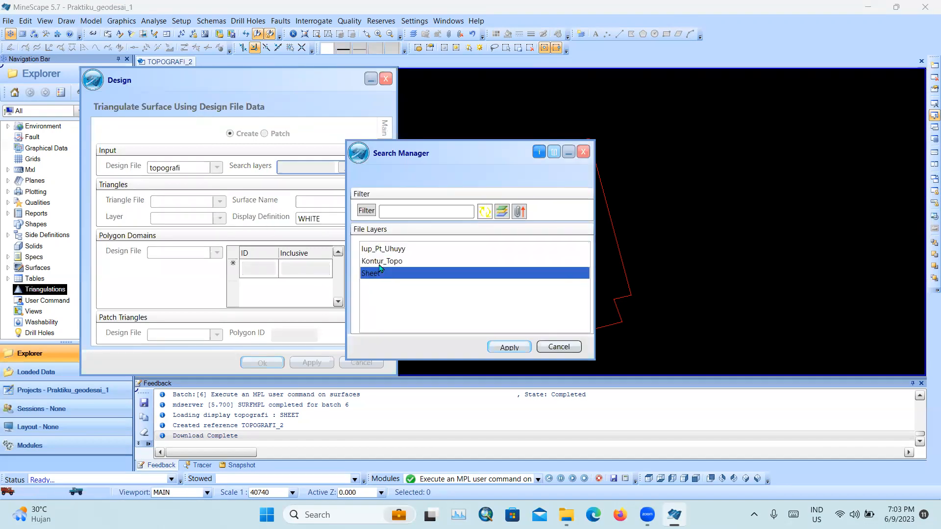
left_click(415, 258)
left_click(510, 348)
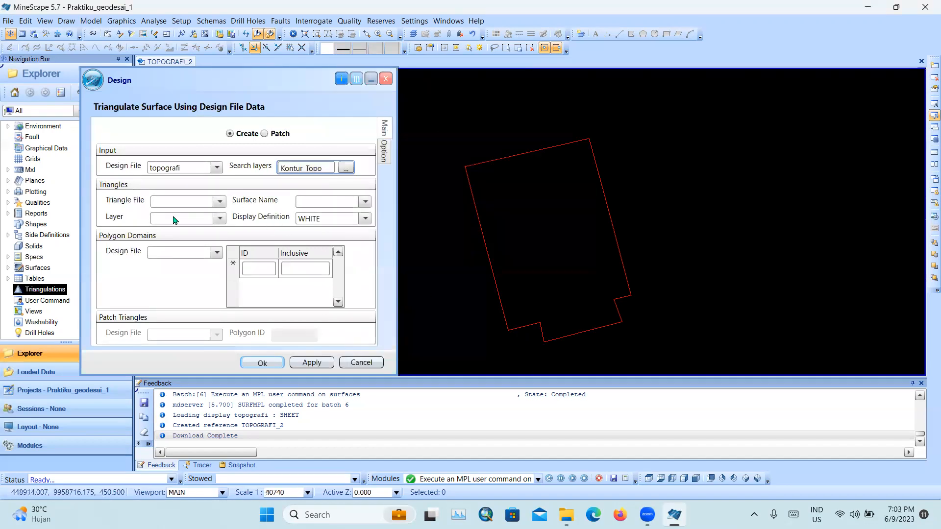
- Name the triangle file, layer and surface triangle, keep the WHITE display definition and run the triangulation
left_click(162, 204)
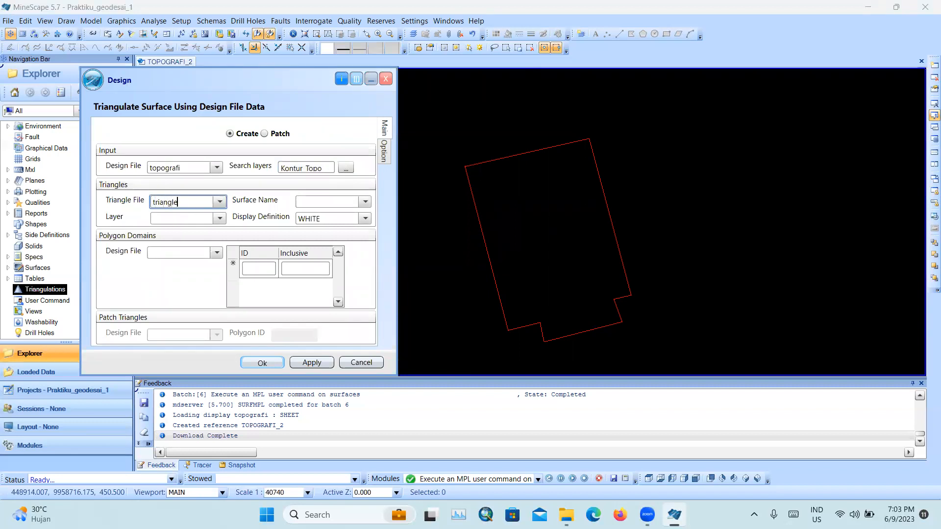
left_click(191, 219)
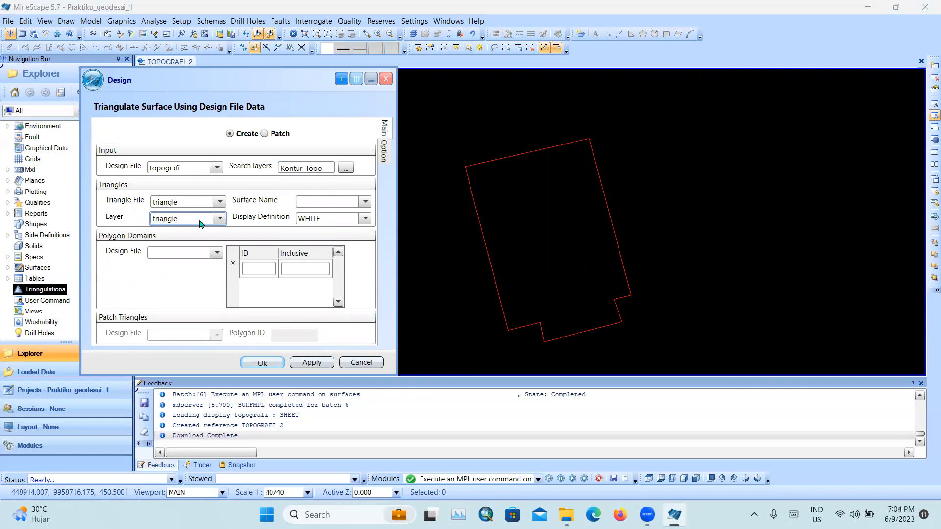
left_click(172, 252)
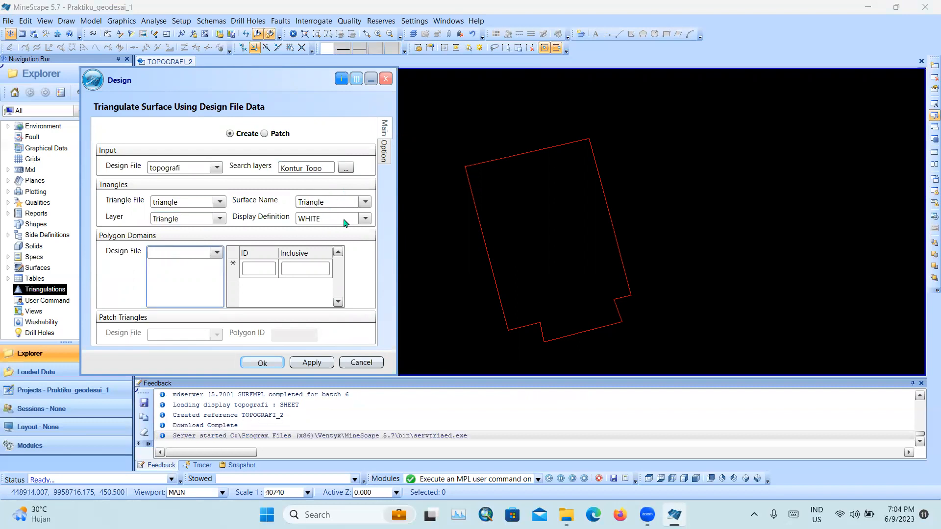
left_click(384, 149)
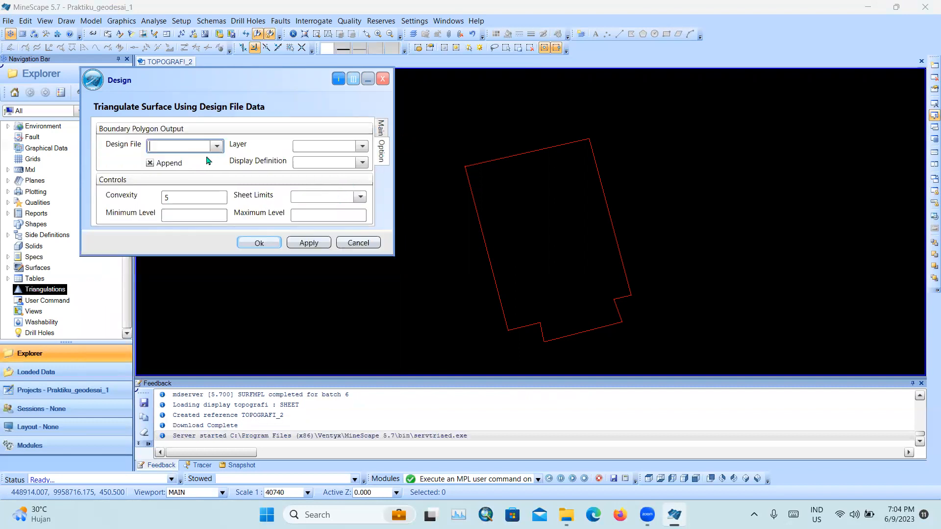
left_click(386, 131)
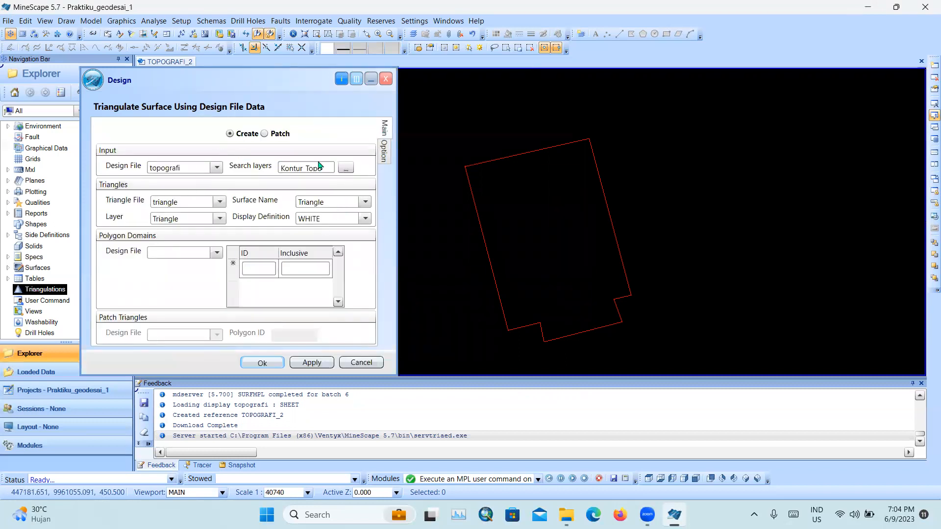
left_click(263, 362)
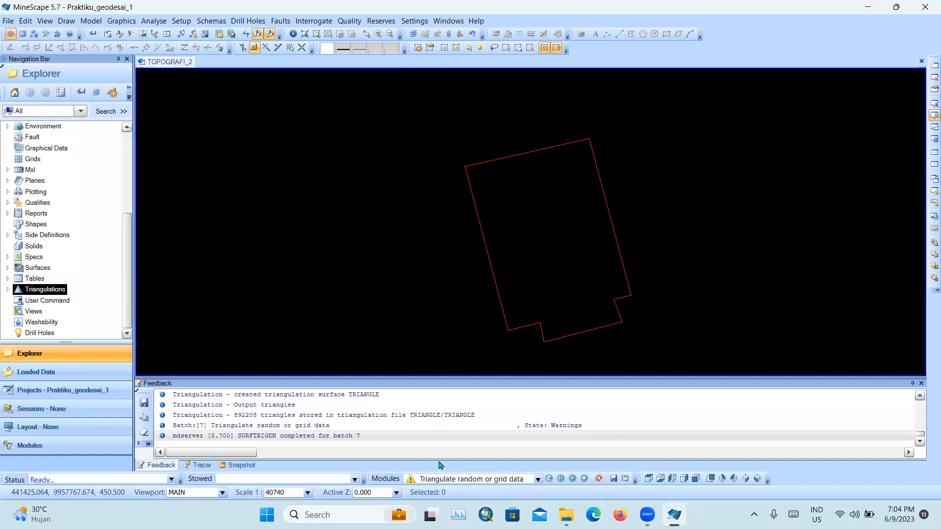
- Display the TRIANGLE layer of the new triangle file's TRIANGLE surface from the Triangulations branch of the project tree
left_click(7, 290)
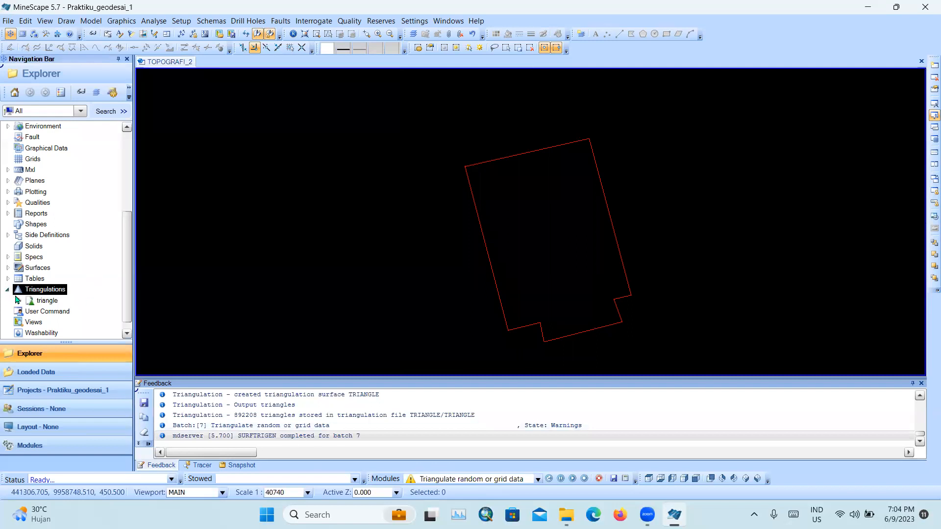
left_click(7, 290)
scroll(53, 267, "up", 5)
scroll(54, 267, "down", 5)
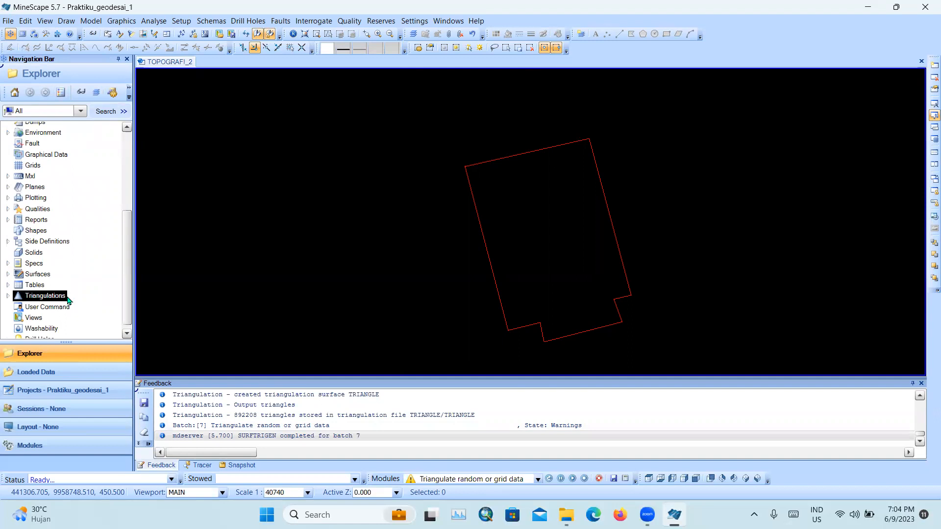
left_click(8, 296)
left_click(20, 307)
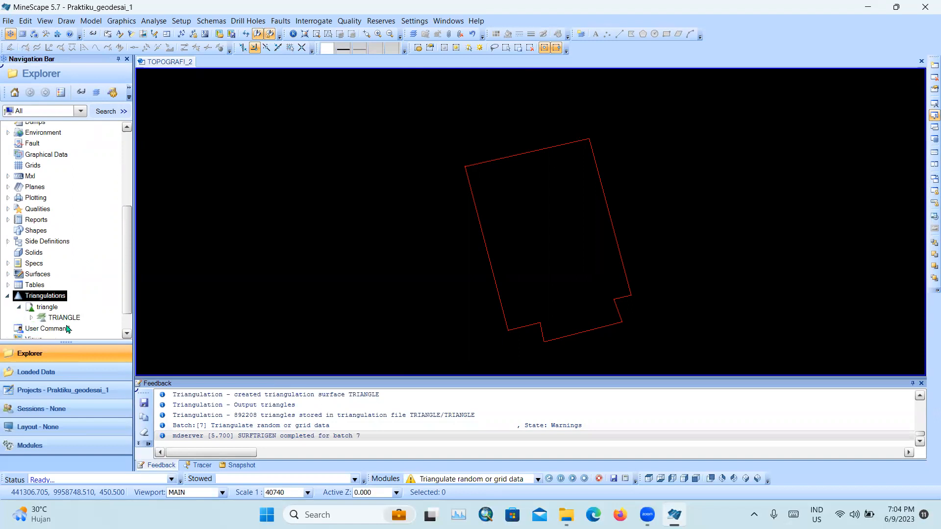
scroll(47, 328, "down", 1)
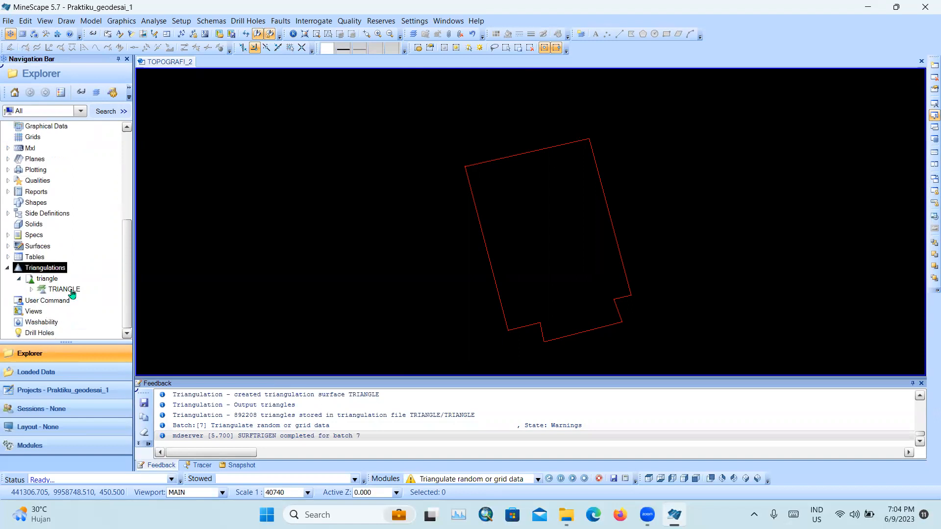
left_click(31, 291)
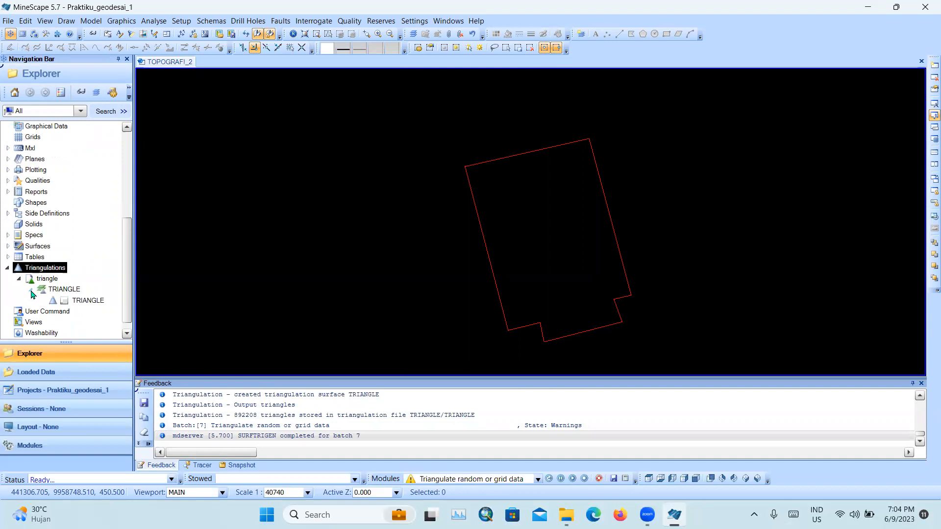
left_click(64, 300)
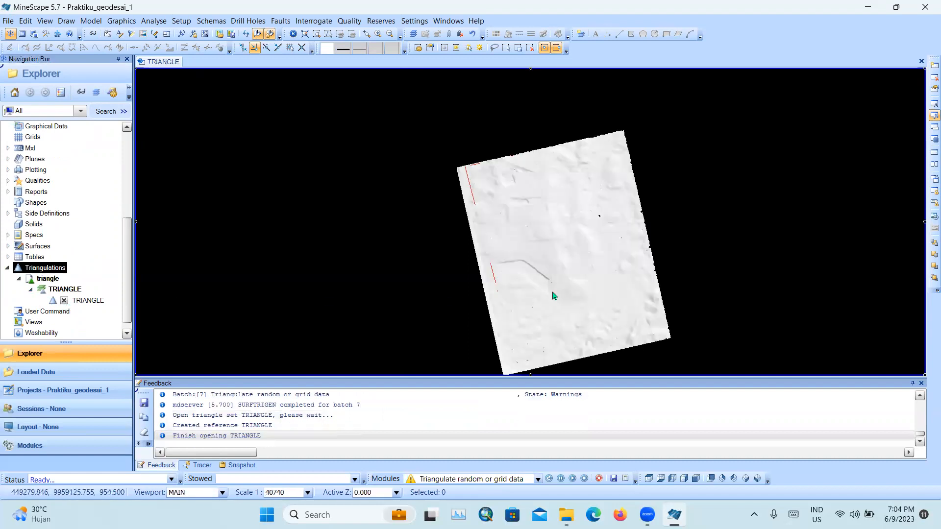
- Examine the triangulated surface in plan, then tilt it into a 3D view around a rotation centre picked near its middle
scroll(553, 293, "up", 3)
middle_click_drag(593, 303, 496, 241)
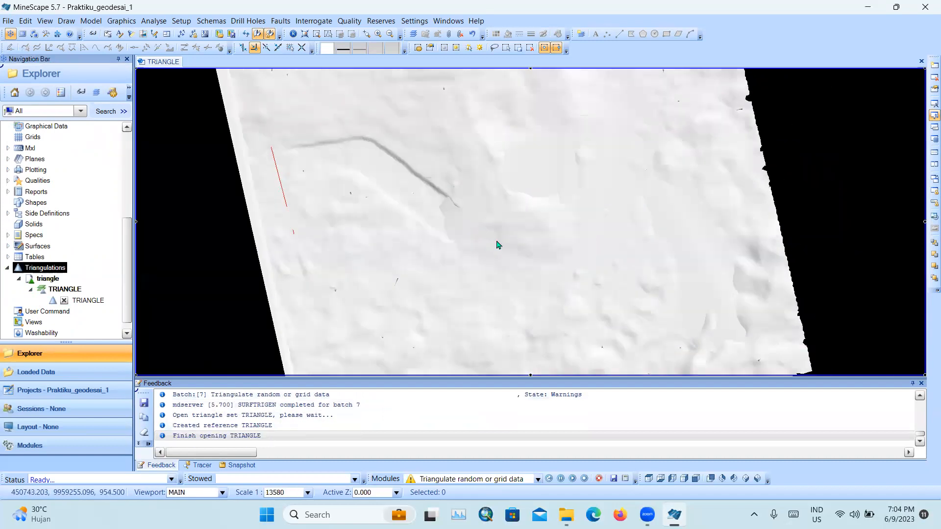
scroll(496, 242, "down", 3)
scroll(500, 206, "down", 3)
scroll(500, 206, "up", 3)
middle_click_drag(523, 168, 498, 201)
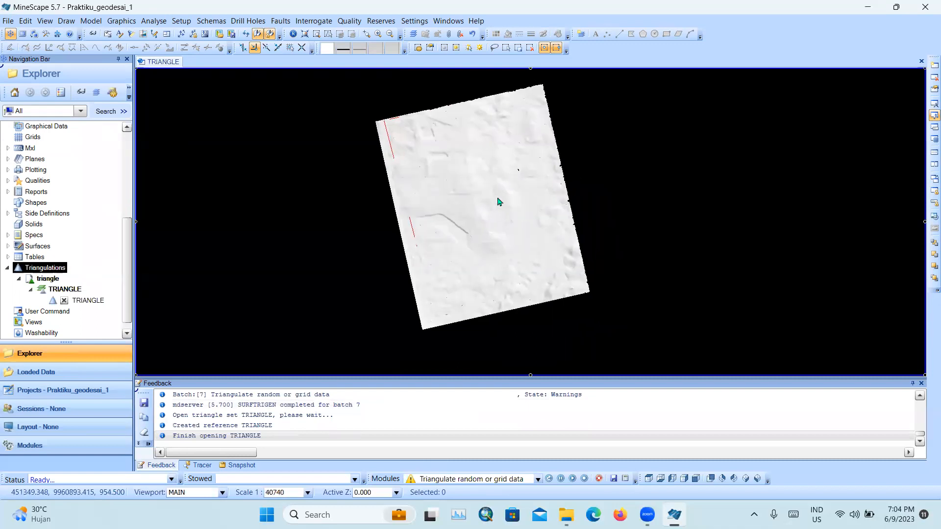
left_click(483, 204)
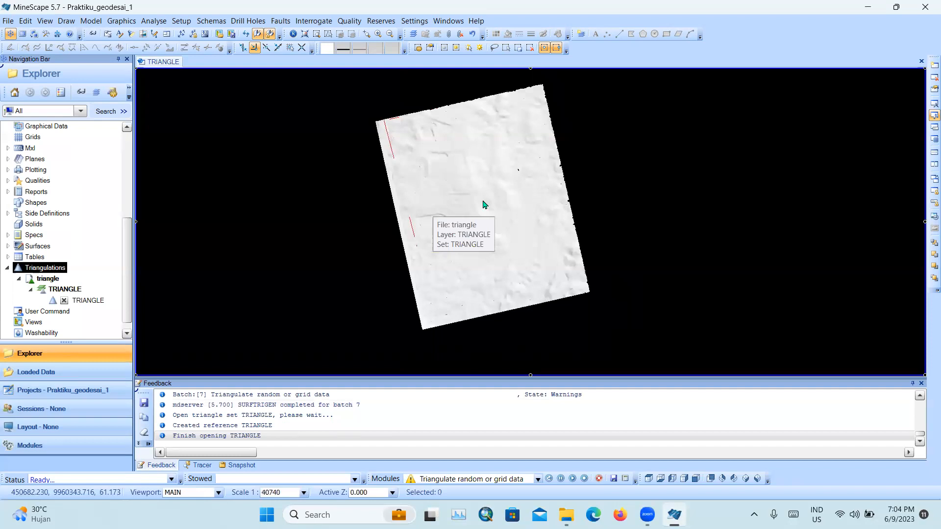
left_click(484, 204)
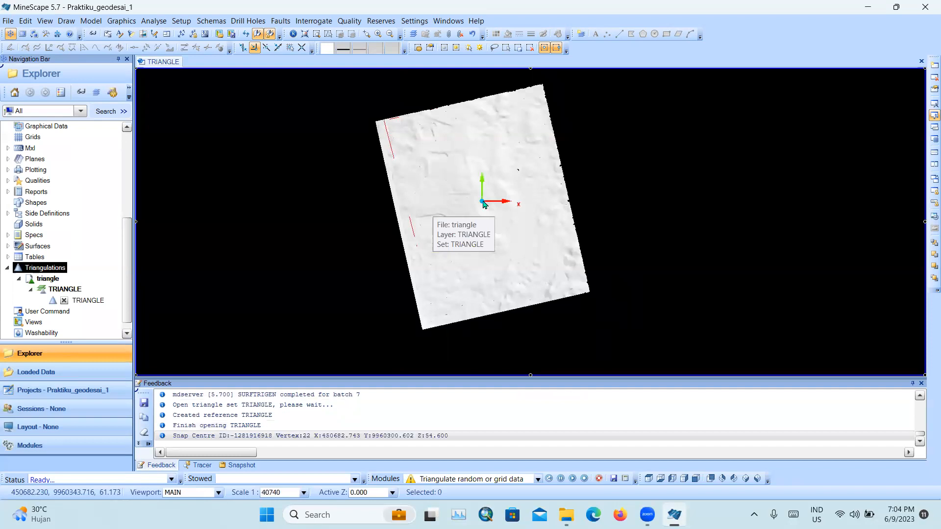
left_click(928, 117)
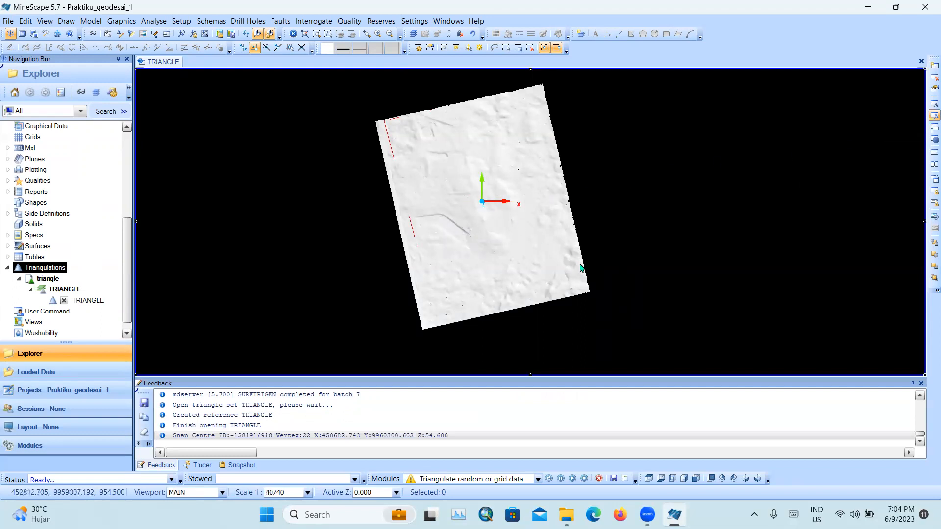
middle_click_drag(534, 242, 509, 193)
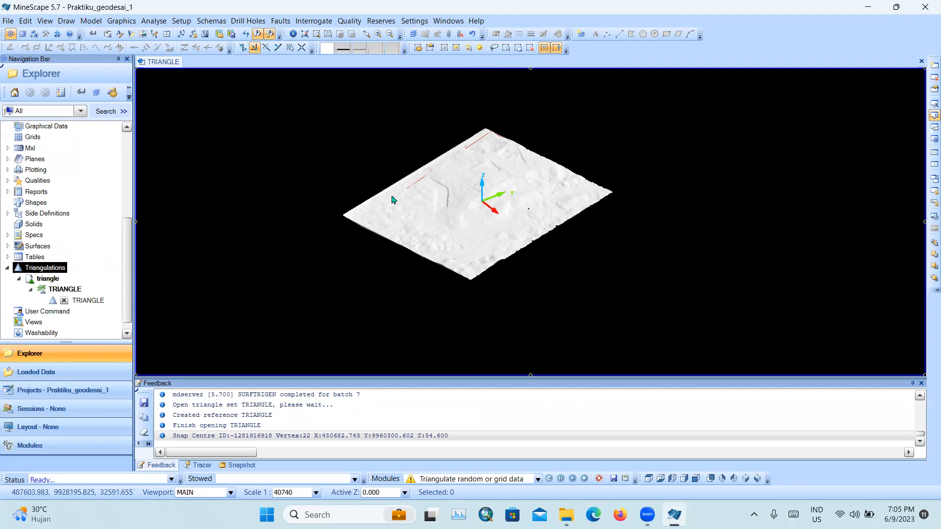
- Turn on rainbow height cueing for the TRIANGLE reference in the reference overrides
left_click(94, 37)
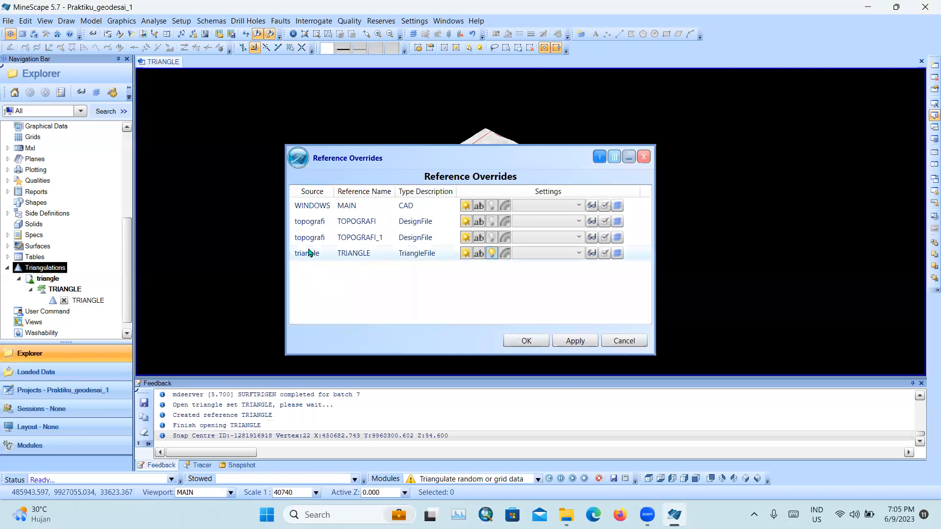
left_click(505, 257)
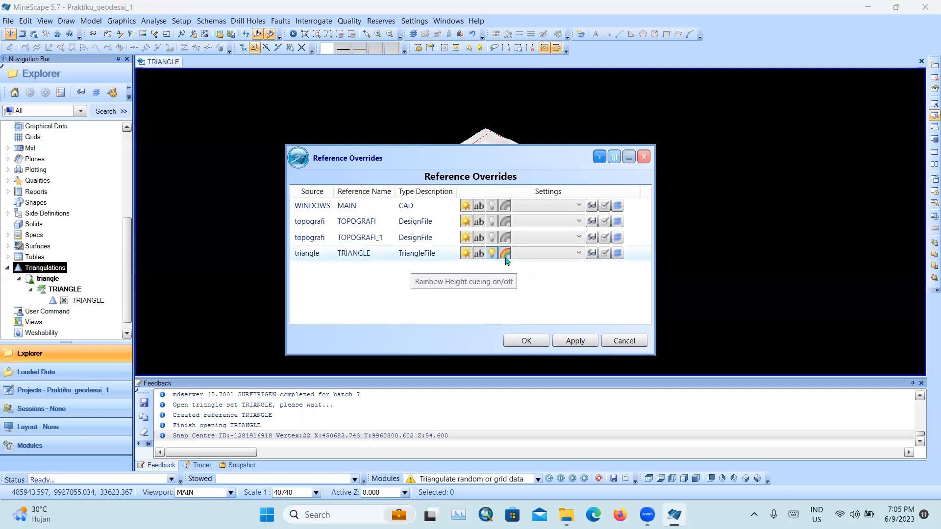
left_click(527, 343)
- Examine the height-coloured surface's relief close up and from several 3D angles, finishing in plan view
middle_click_drag(477, 237, 490, 247)
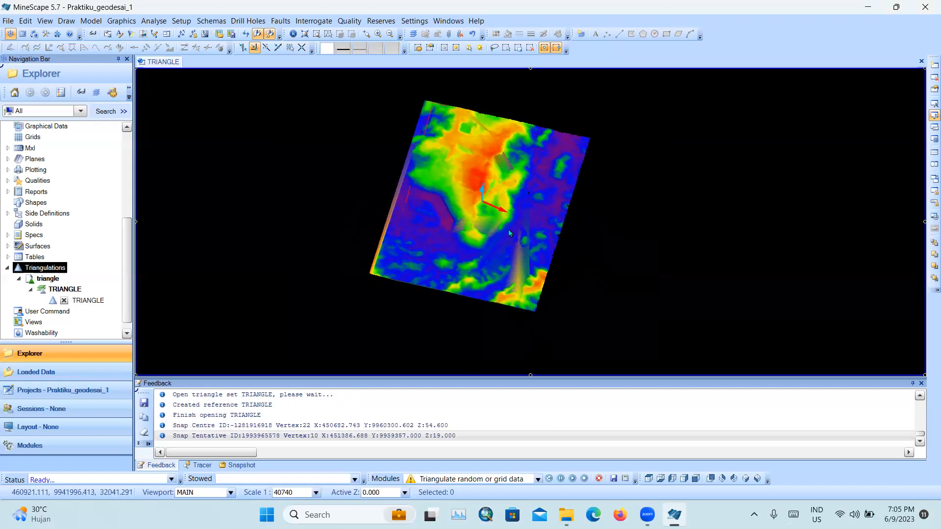
middle_click_drag(543, 214, 517, 195)
scroll(507, 201, "up", 4)
scroll(507, 204, "down", 2)
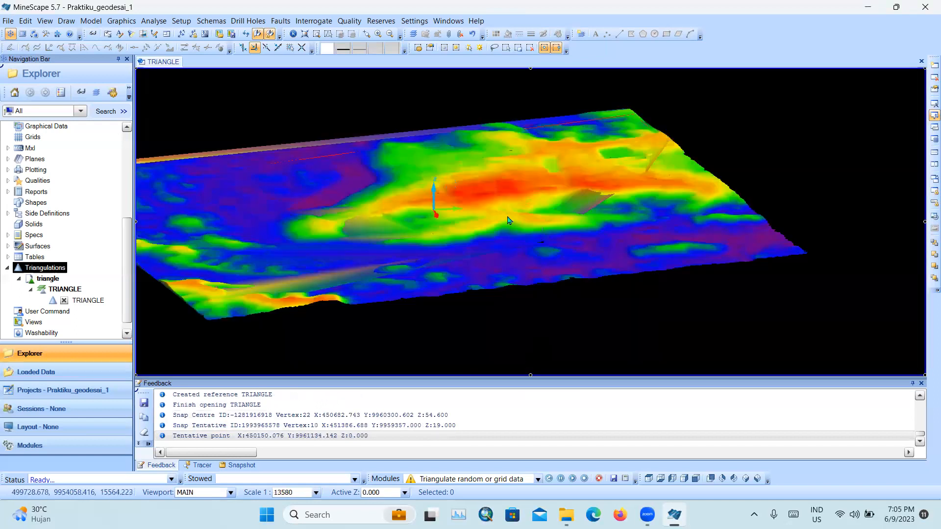
scroll(510, 233, "up", 1)
middle_click_drag(510, 235, 470, 237)
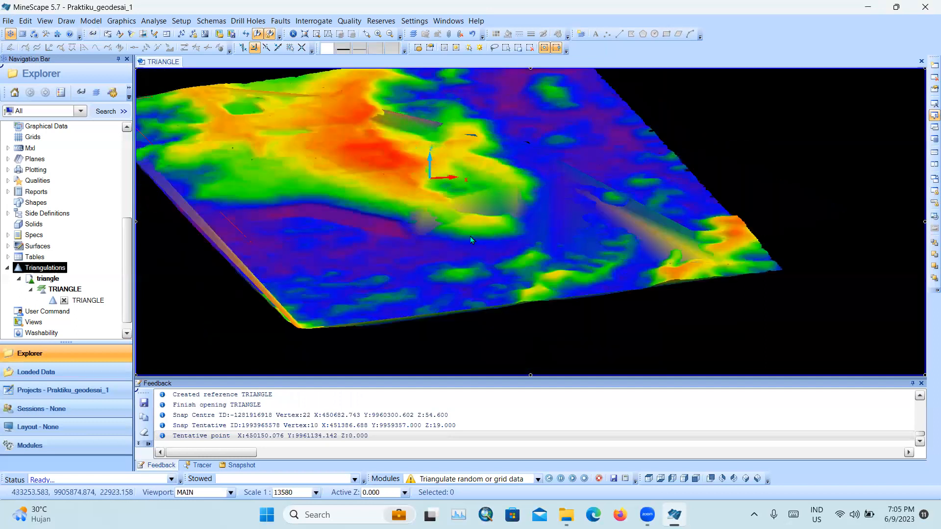
scroll(552, 212, "down", 2)
scroll(552, 211, "up", 2)
middle_click_drag(551, 211, 533, 260)
scroll(540, 212, "down", 2)
scroll(533, 236, "down", 3)
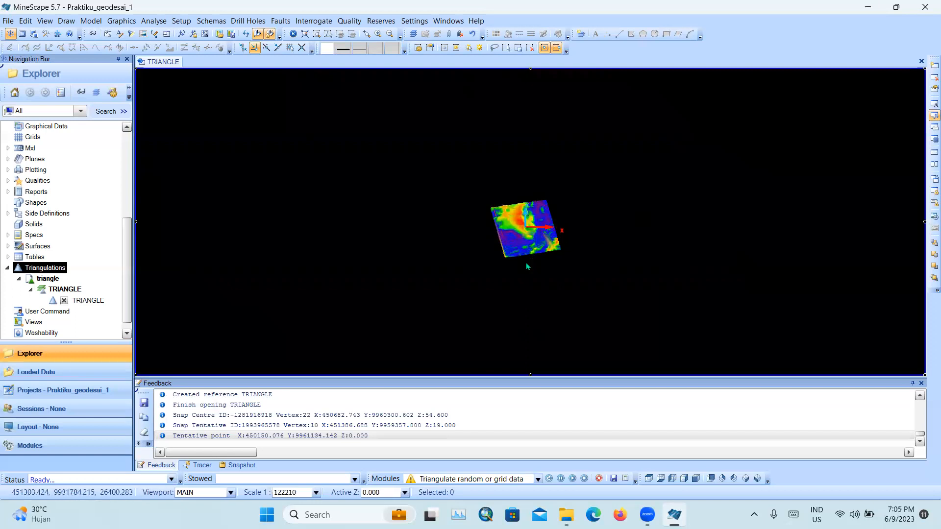
middle_click_drag(530, 262, 551, 266)
scroll(545, 216, "up", 6)
scroll(545, 214, "down", 3)
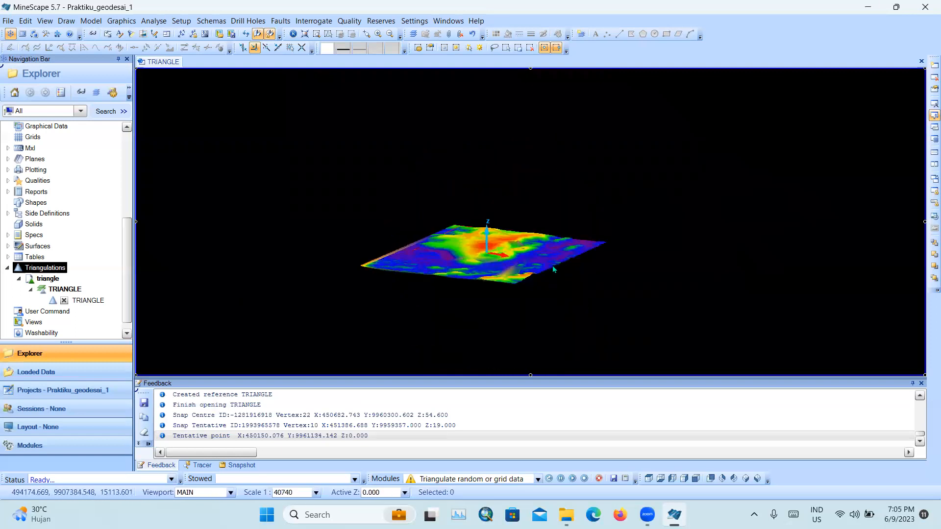
key("t")
mouse_move(552, 266)
middle_mouse_down()
mouse_move(539, 294)
mouse_move(479, 220)
mouse_move(563, 270)
middle_mouse_up()
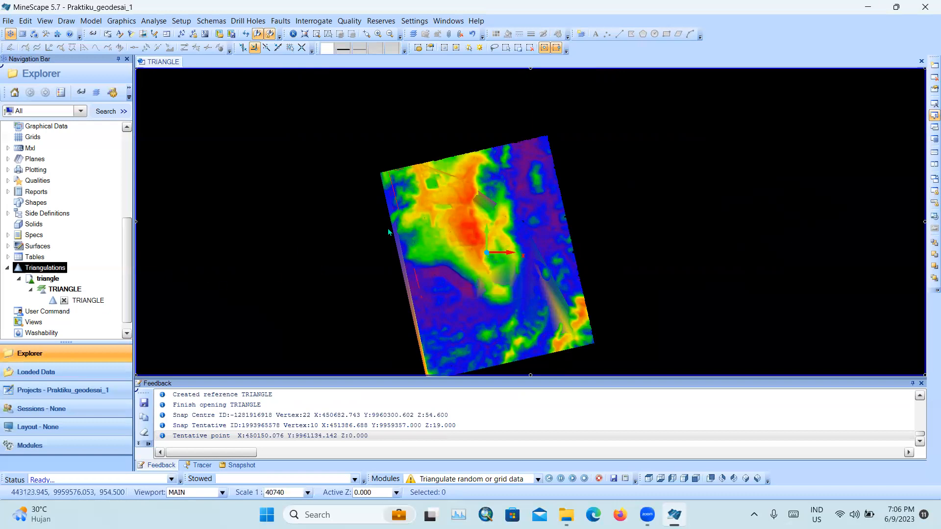
- Hide the TRIANGLE surface and collapse the Triangulations branch of the project tree
left_click(64, 300)
left_click(31, 290)
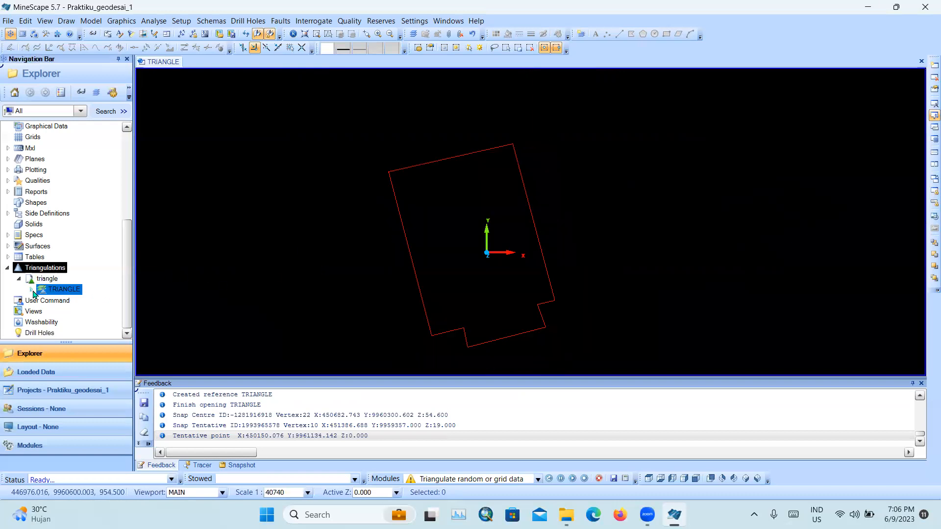
left_click(17, 278)
left_click(6, 279)
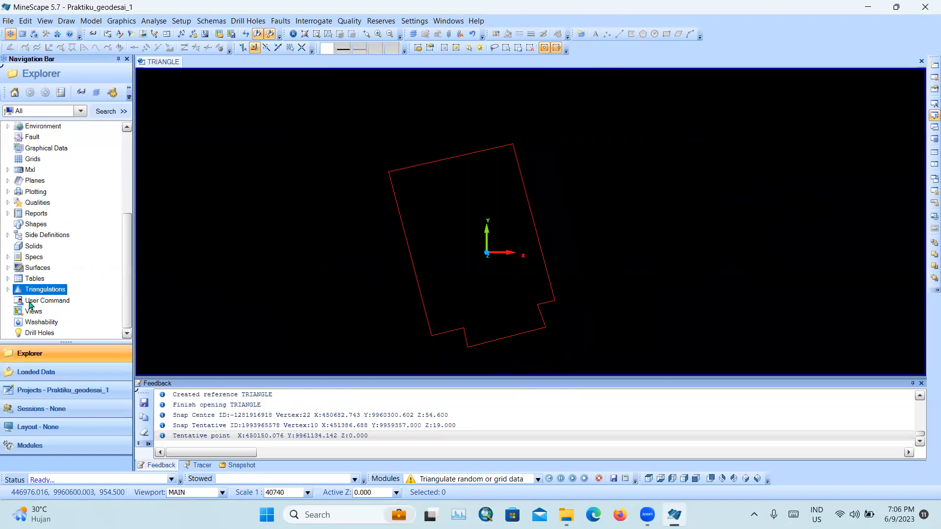
- Start a new grid file under Grids, named gridl_file, with Metres as its grid distance unit
scroll(63, 213, "up", 2)
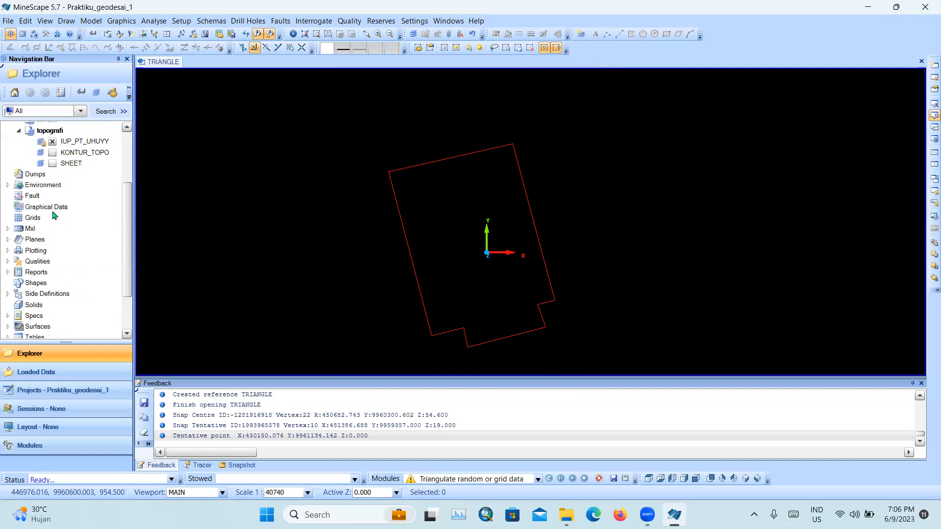
left_click(31, 220)
scroll(37, 229, "up", 2)
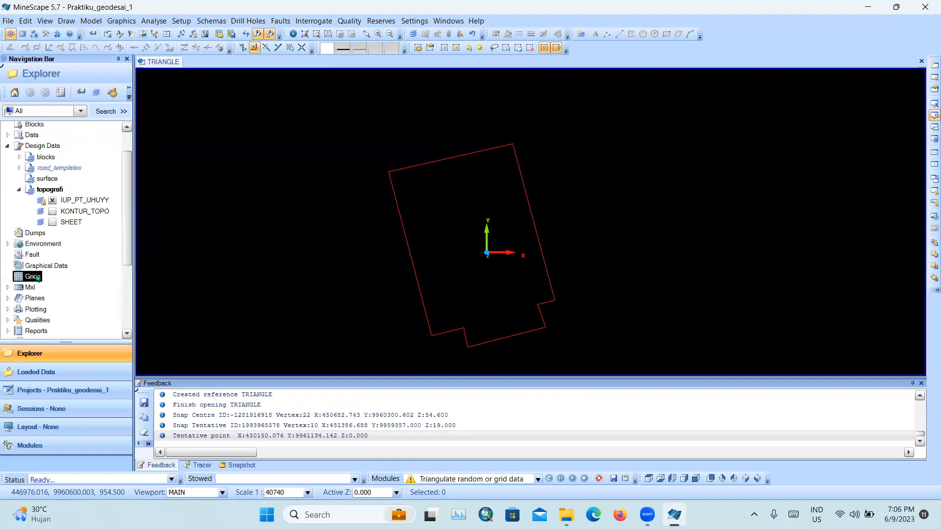
right_click(35, 280)
left_click(63, 288)
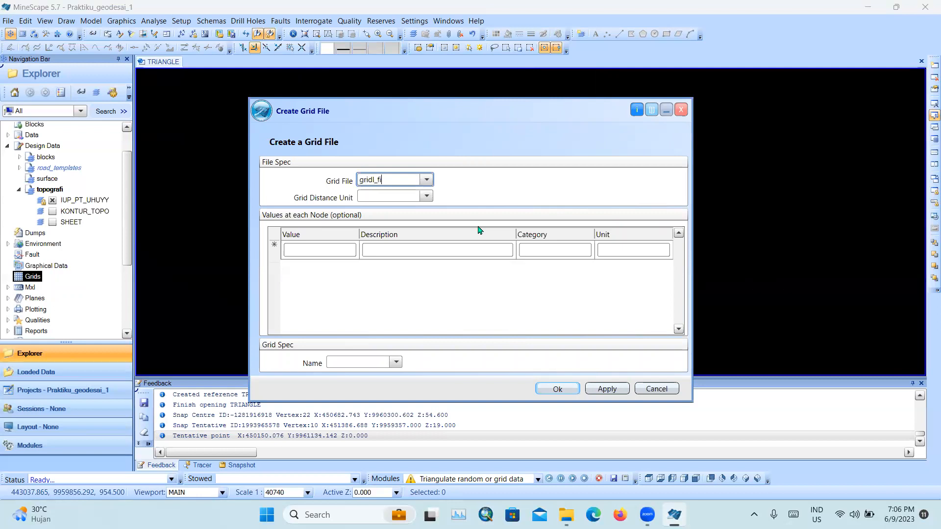
left_click(425, 196)
left_click(411, 212)
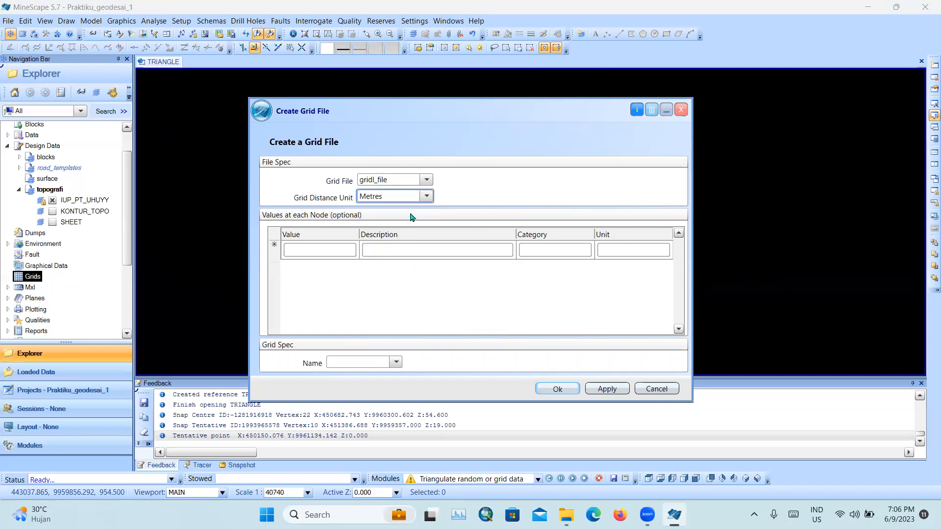
- Add a node value Grid_Topo to the grid file with category depth and unit Metres
left_click(328, 251)
type("Grid_Topo")
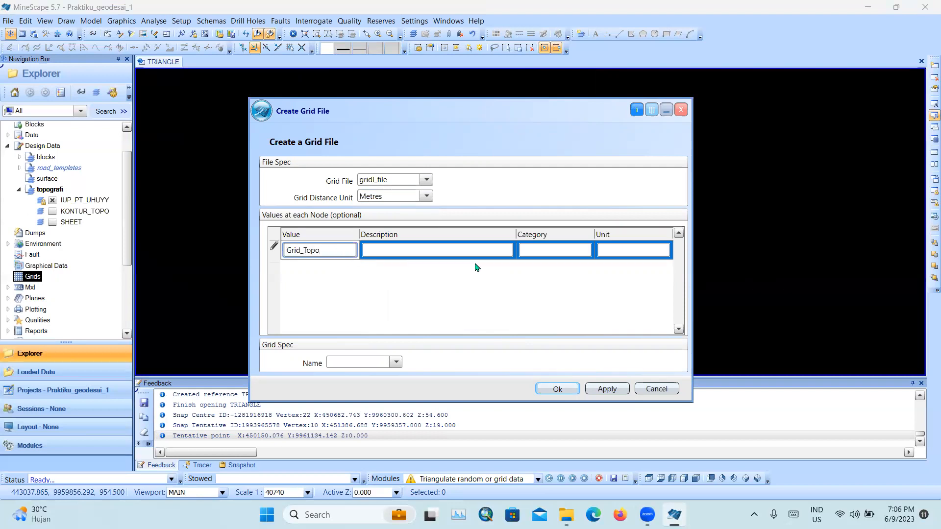
left_click(549, 250)
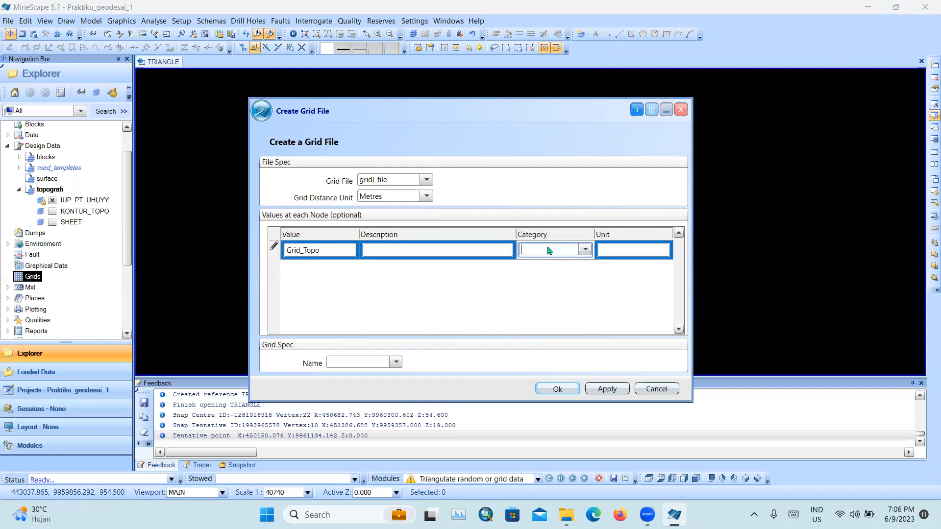
left_click(580, 253)
left_click(546, 423)
left_click(647, 249)
left_click(663, 250)
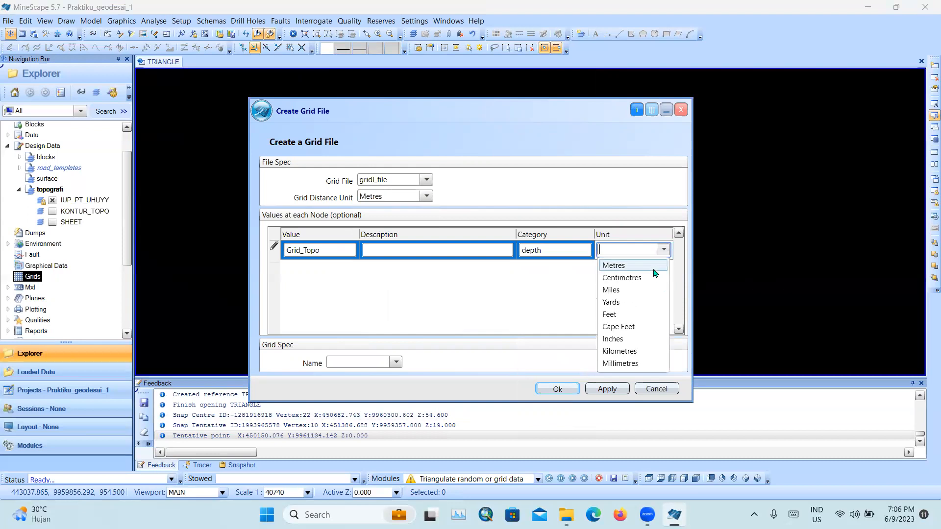
left_click(652, 269)
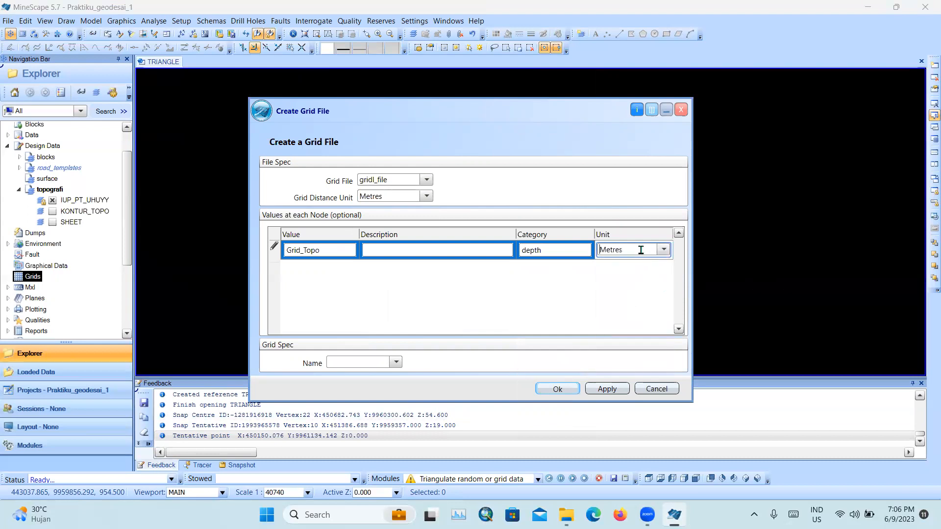
key("Return")
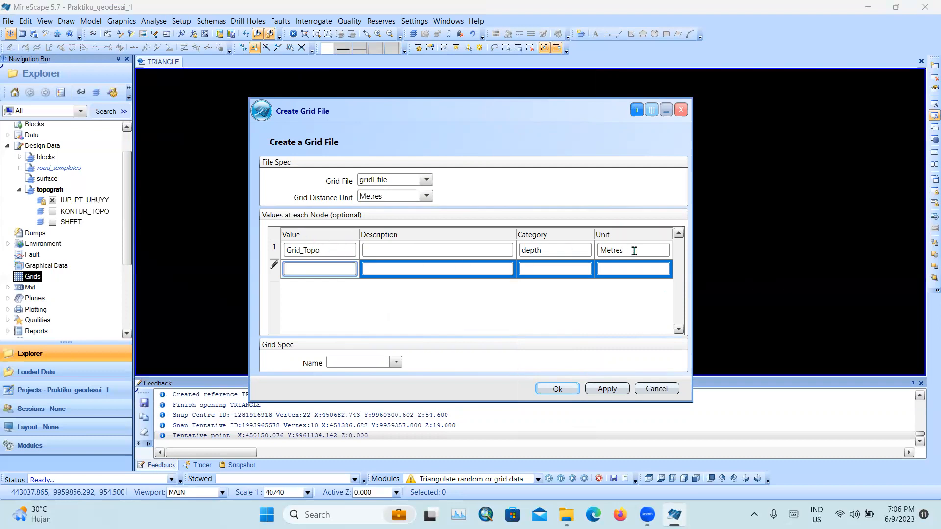
- Assign grid_spec as the grid spec and create the grid file
left_click(373, 360)
left_click(396, 362)
left_click(384, 375)
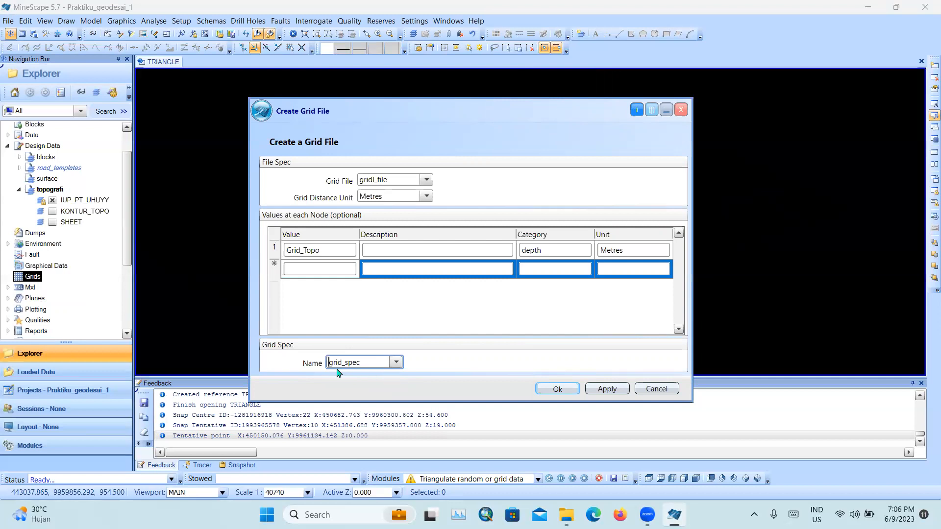
left_click(545, 389)
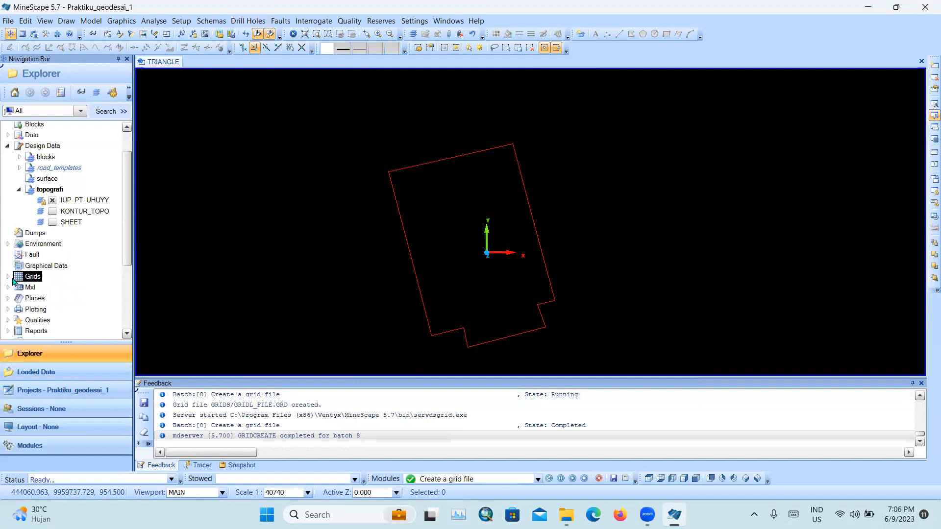
- Start gridding from design data with topografi as the data design file and Kontur_Topo as the search layer
left_click(98, 24)
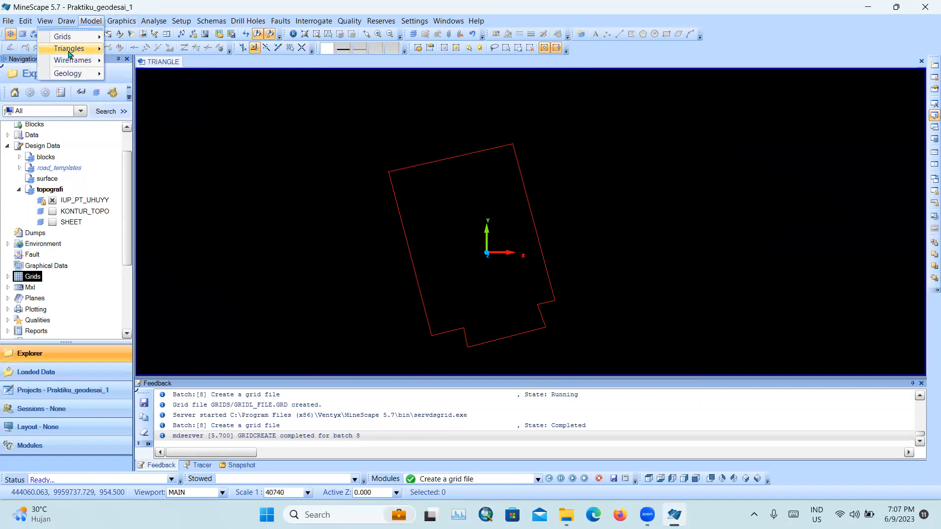
mouse_move(85, 51)
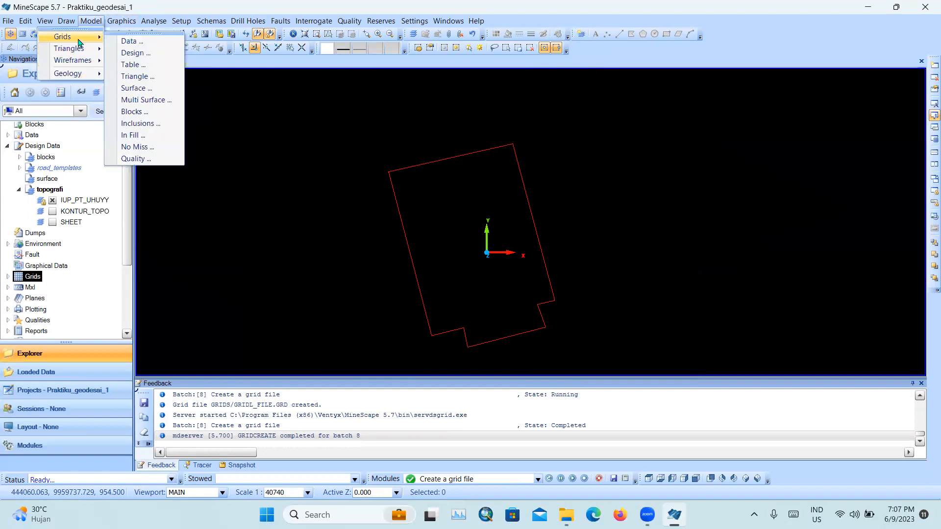
left_click(137, 54)
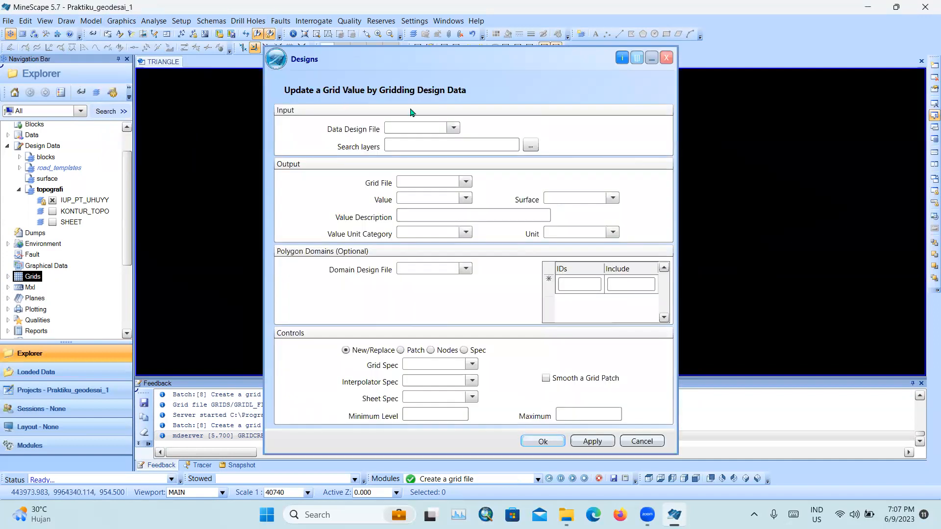
left_click(453, 128)
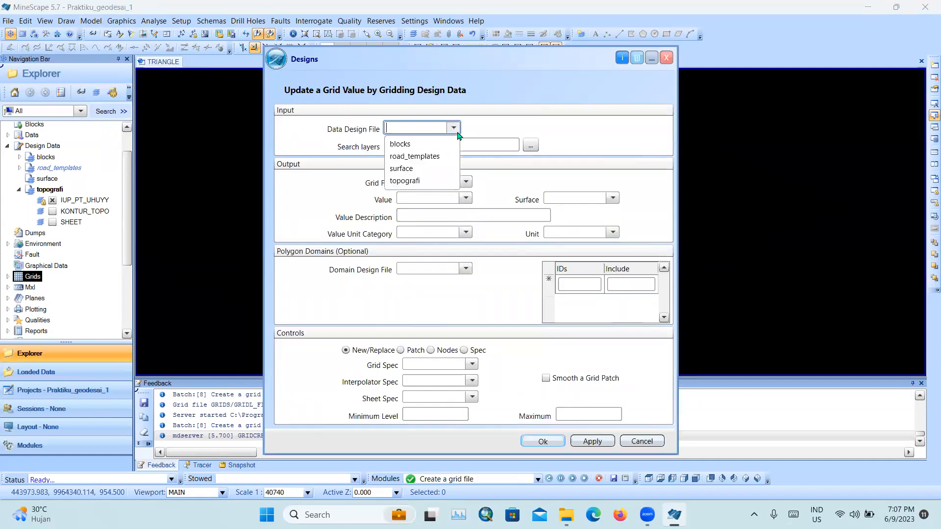
left_click(416, 181)
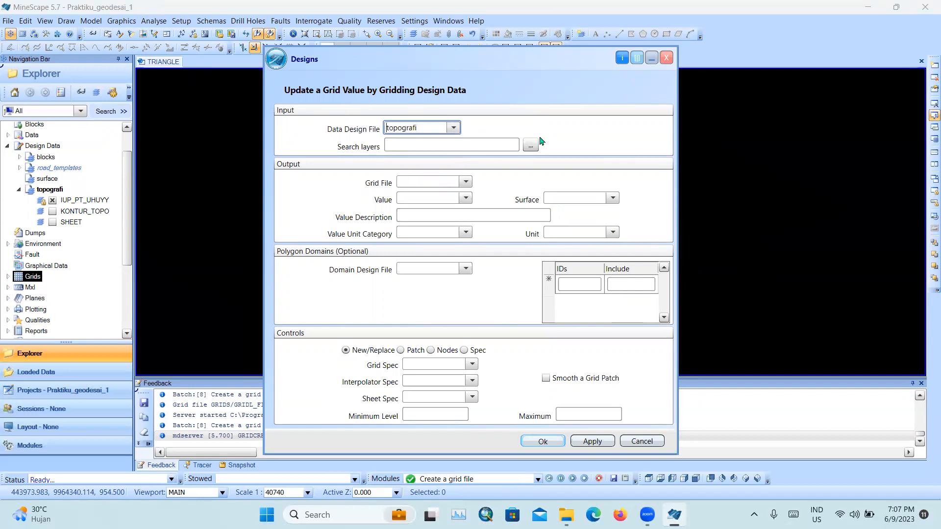
left_click(531, 145)
left_click(399, 263)
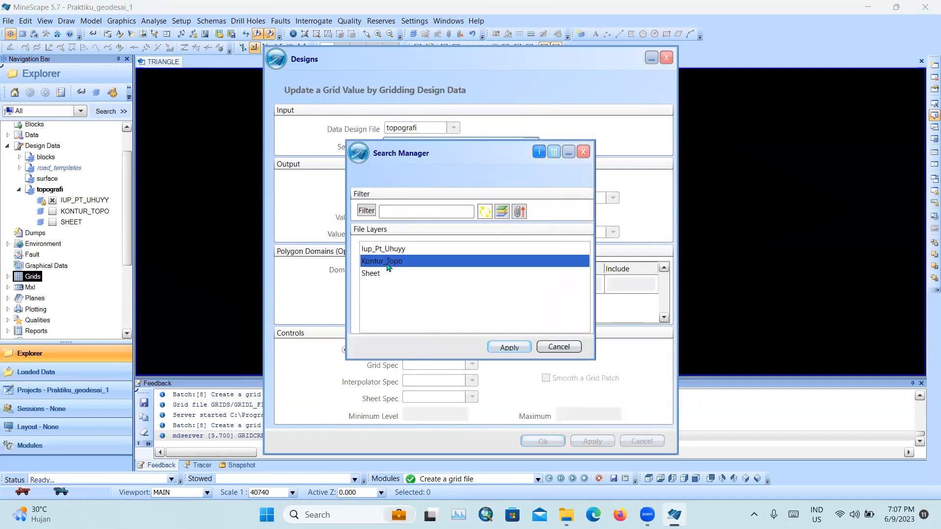
left_click(513, 349)
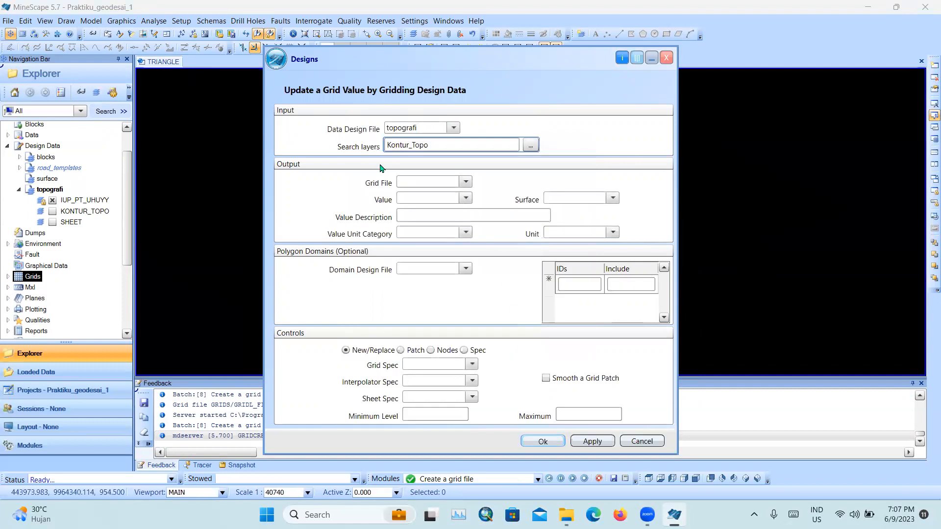
- Set the gridding output to grid file gridl_file with GRID_TOPO as the value
left_click(458, 184)
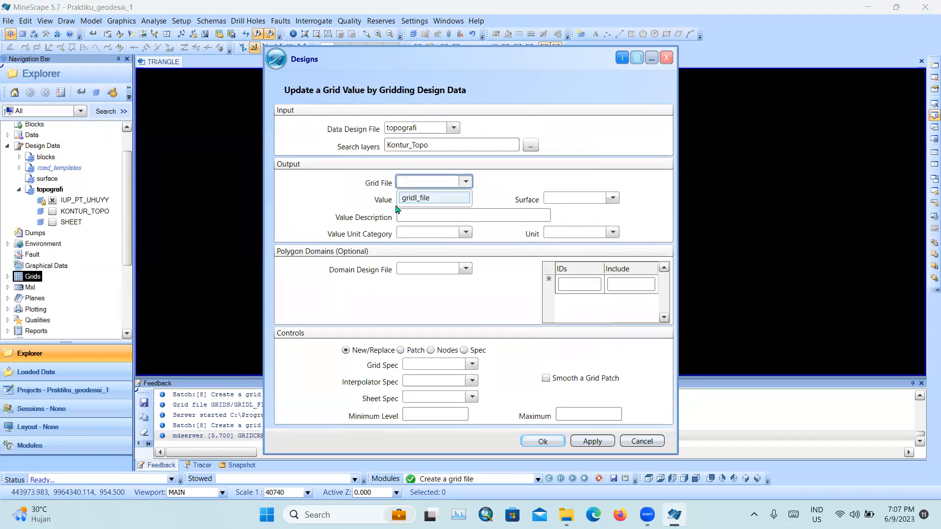
left_click(419, 201)
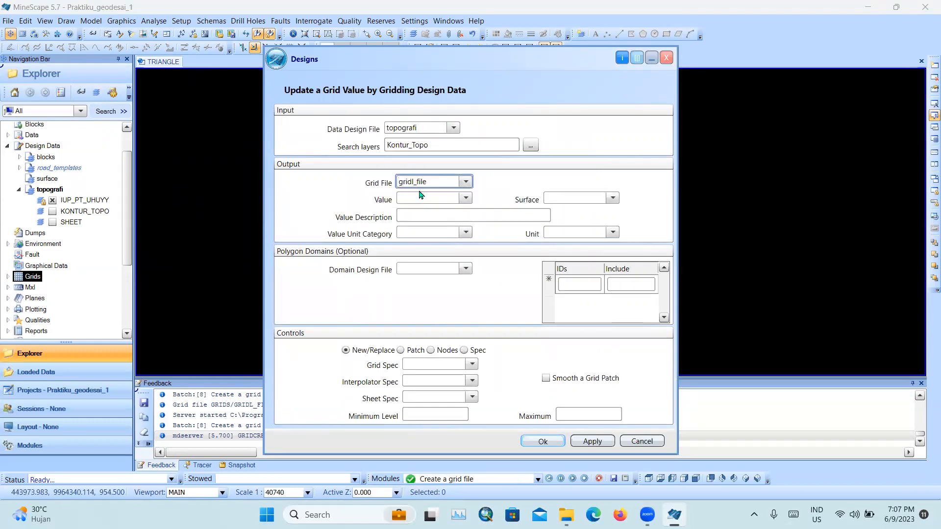
left_click(466, 199)
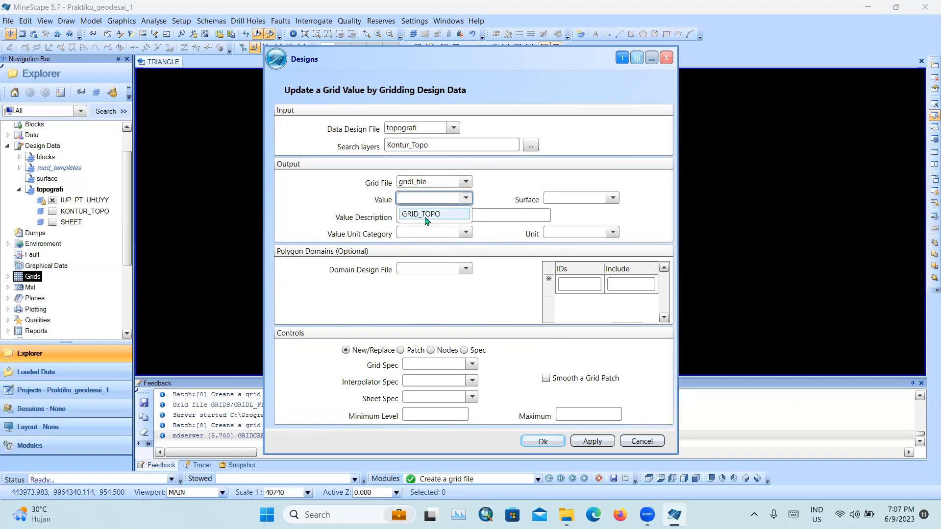
left_click(438, 214)
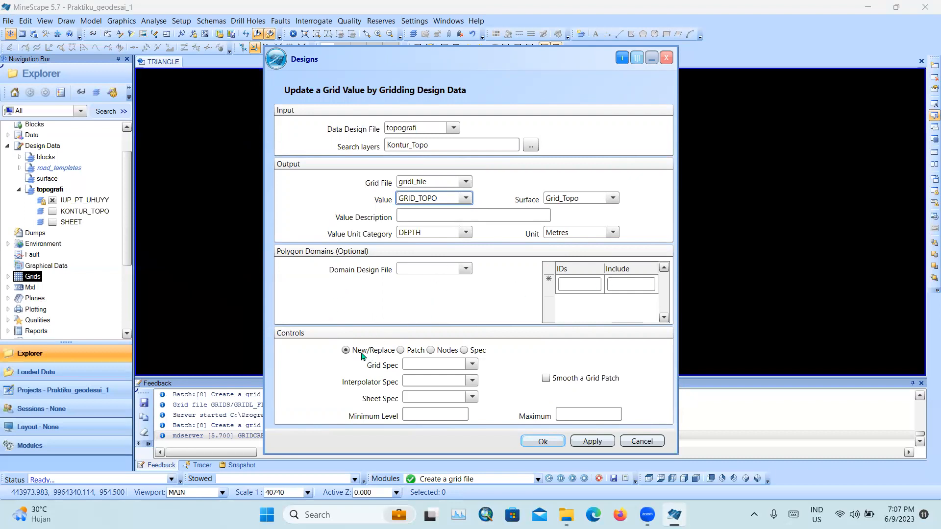
- Use the New/Replace control with grid spec grid_spec and sheet spec sheet, and run the gridding
left_click(346, 350)
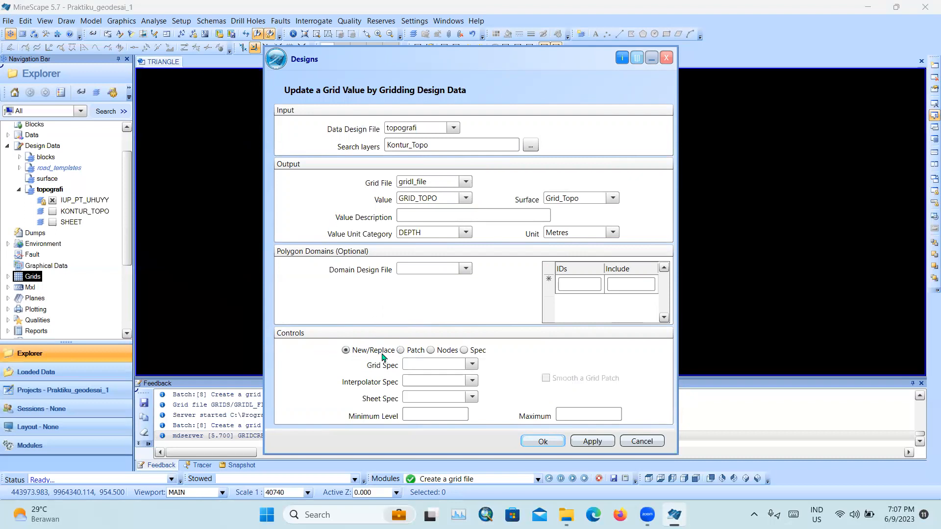
left_click(465, 367)
left_click(454, 384)
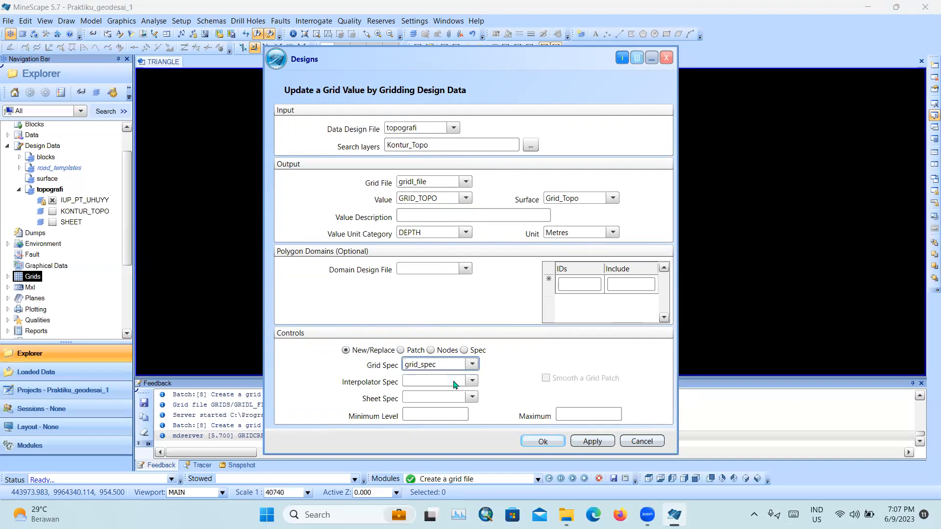
left_click(466, 398)
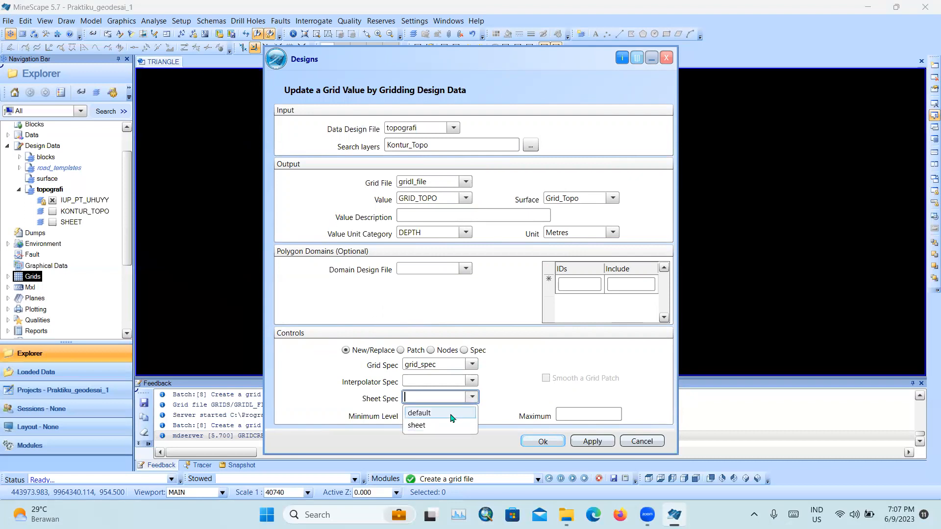
left_click(441, 426)
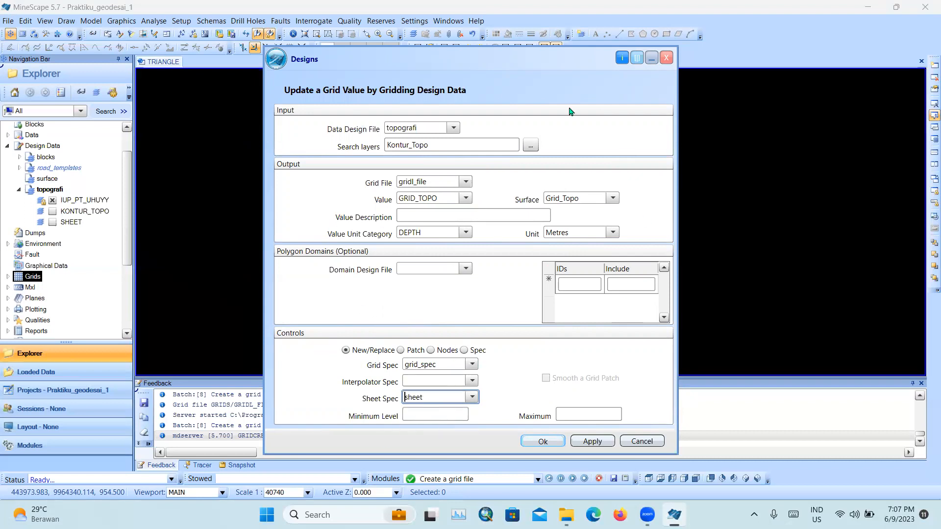
left_click(544, 442)
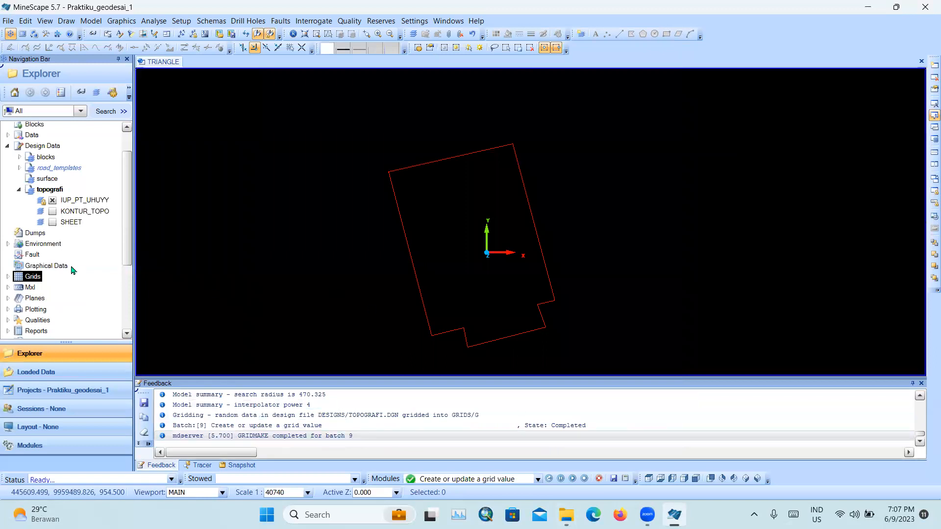
- Display the GRID_TOPO grid from gridl_file and inspect its surface in 3D
left_click(8, 277)
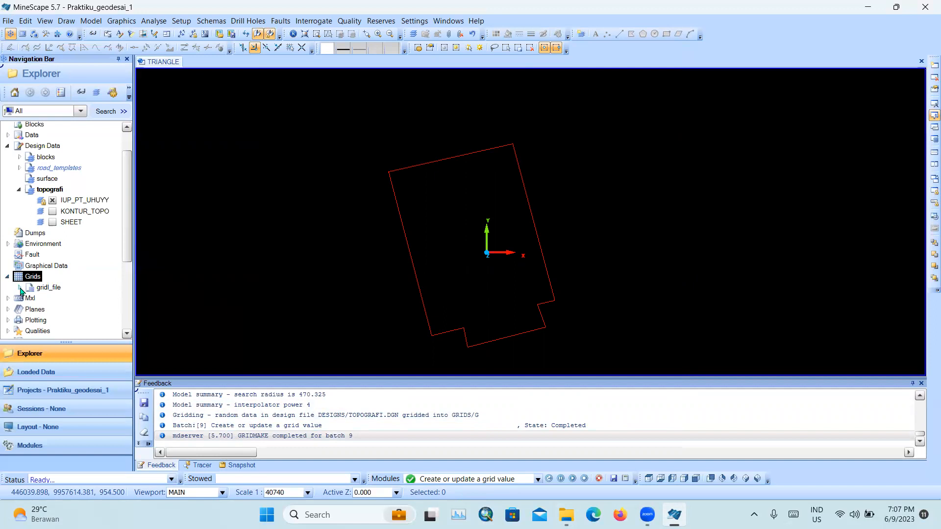
left_click(20, 288)
left_click(52, 298)
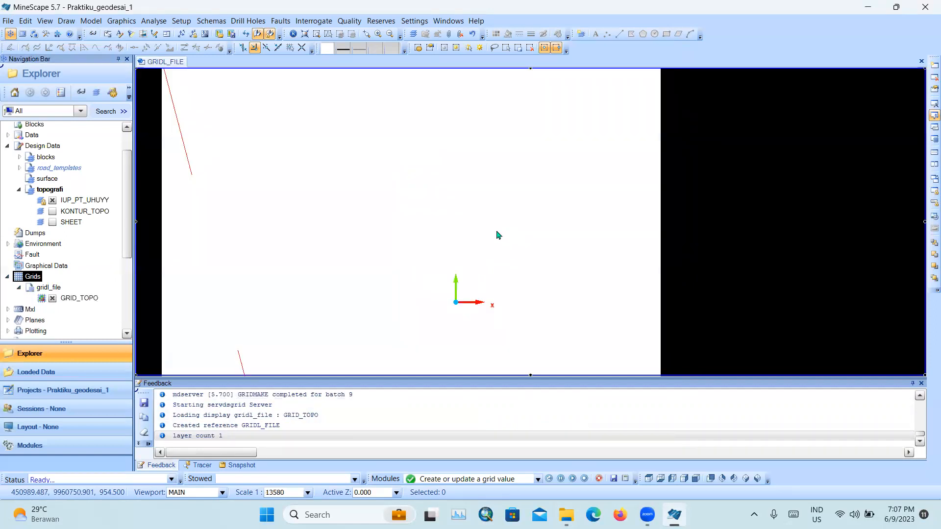
scroll(497, 235, "down", 3)
left_click(477, 253)
middle_click(477, 253)
middle_click_drag(393, 240, 483, 247)
middle_click_drag(314, 141, 447, 219)
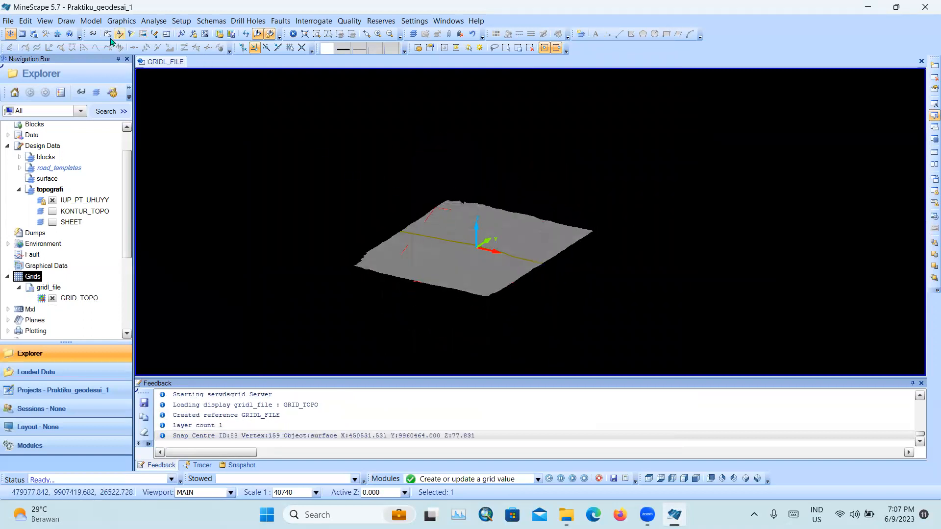
- Apply light and colour display overrides to the GRIDL_FILE reference, inspect the coloured surface and return to plan view
left_click(95, 36)
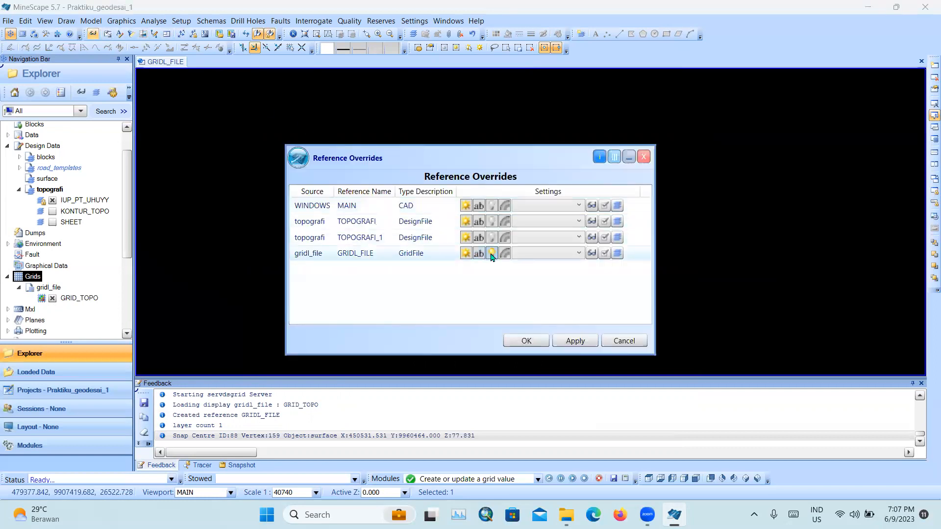
left_click(524, 343)
middle_click_drag(483, 263, 489, 282)
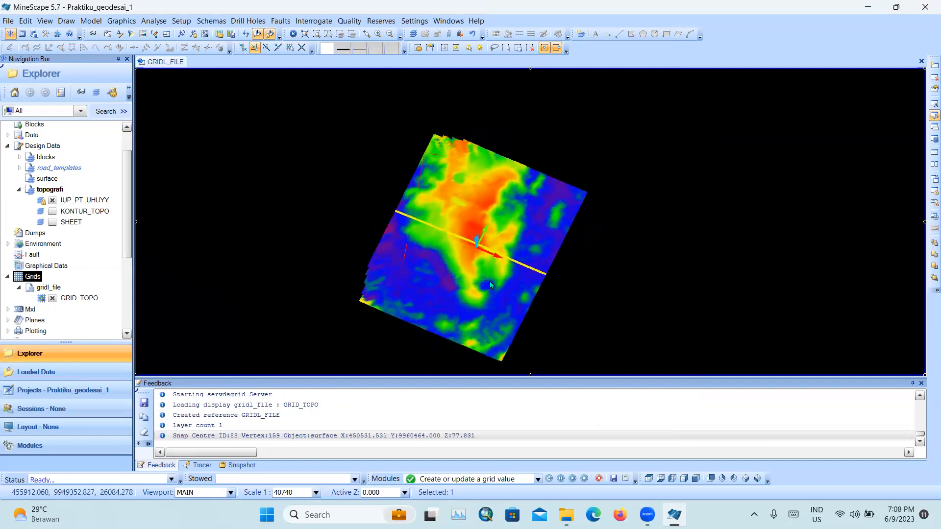
key("r")
- Hide the GRID_TOPO grid and the IUP_PT_UHUYY layer, and collapse the Grids and topografi entries
left_click(52, 298)
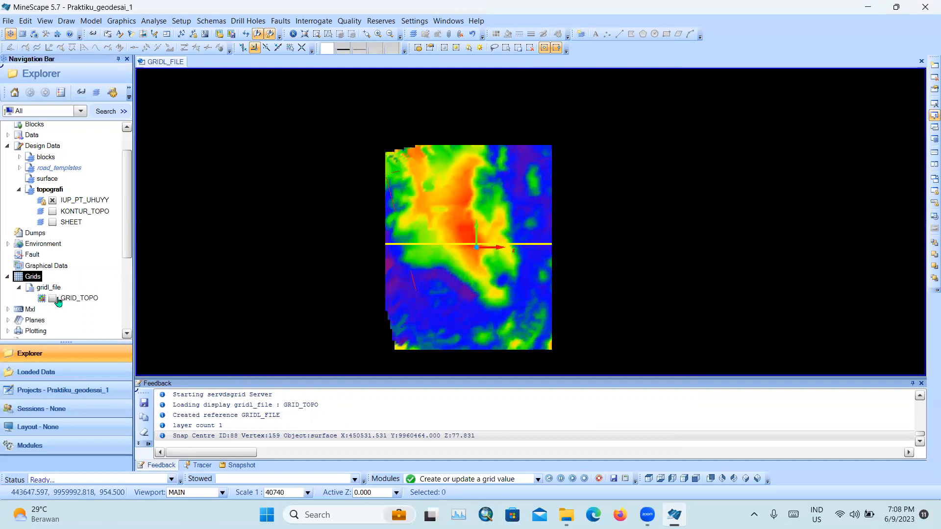
left_click(19, 288)
left_click(6, 277)
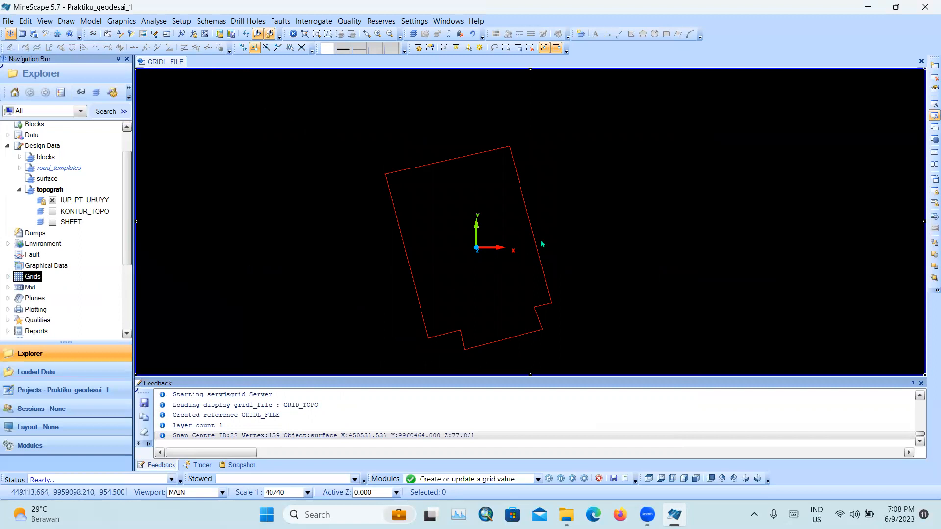
left_click(52, 201)
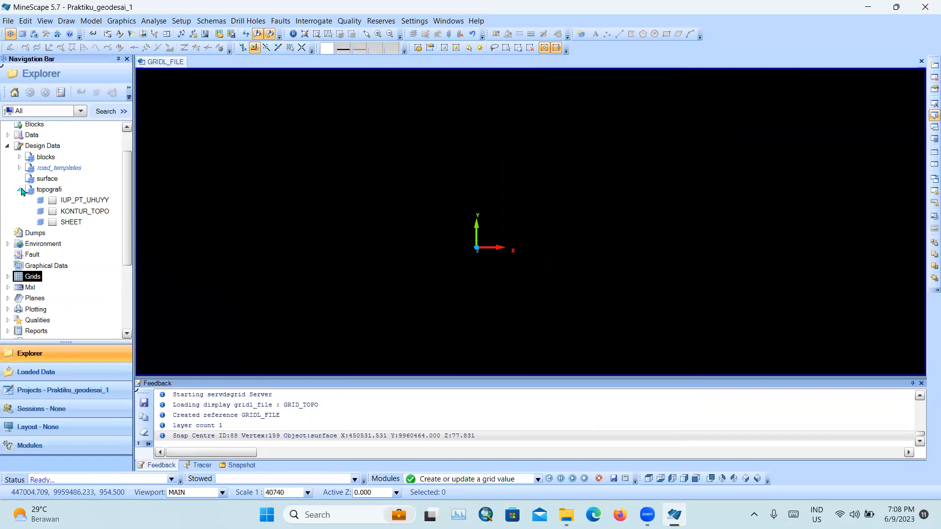
left_click(19, 189)
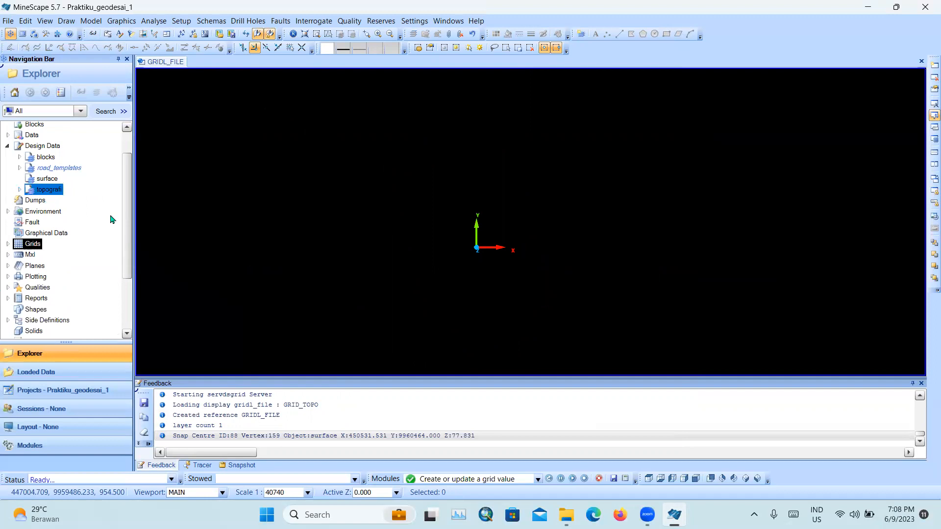
key("super+shift+s")
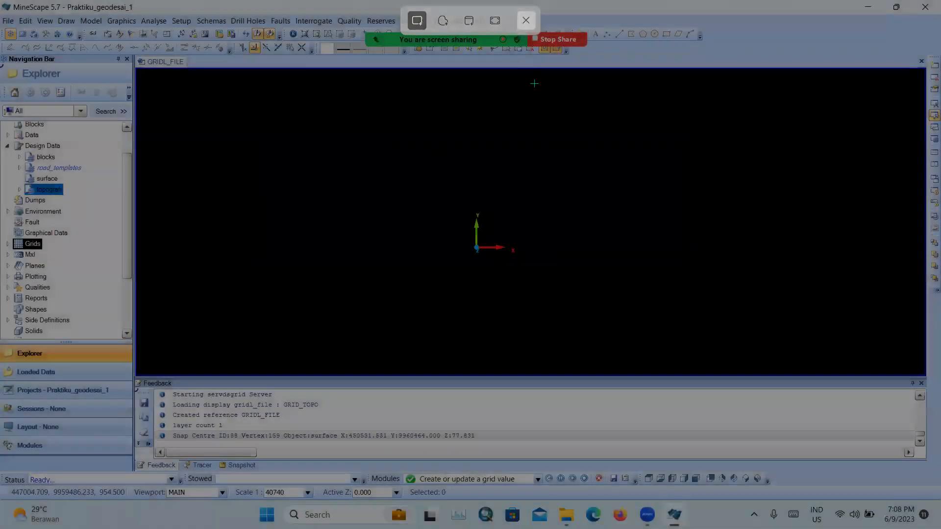
left_click(526, 20)
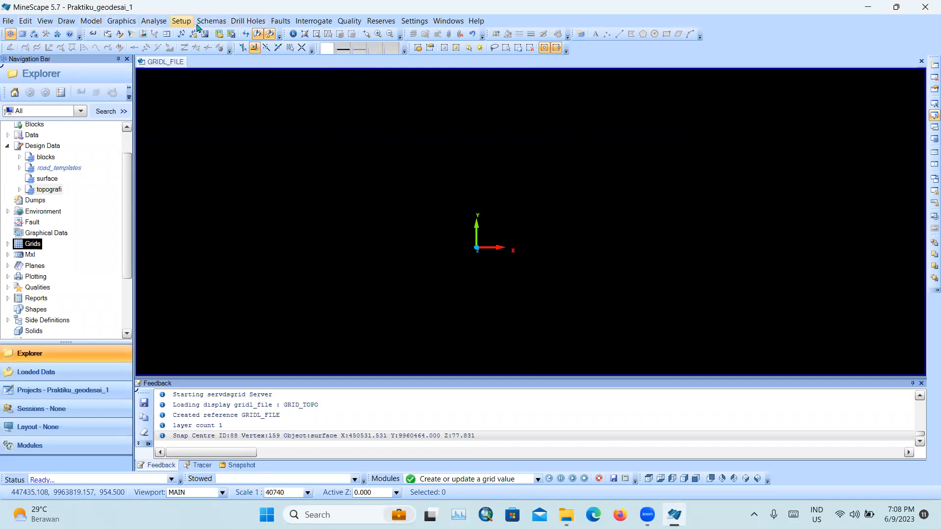
- Start creating a new schema and name it schema
left_click(210, 22)
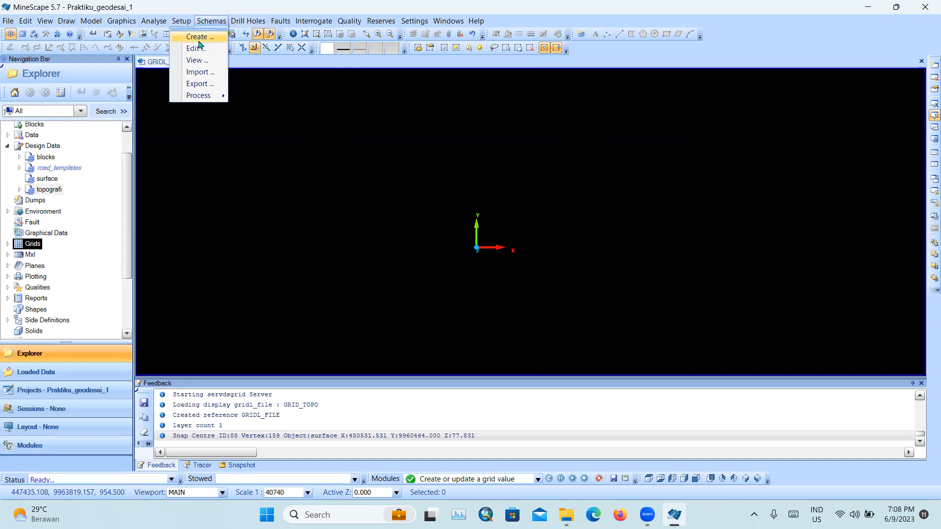
left_click(198, 39)
left_click(406, 156)
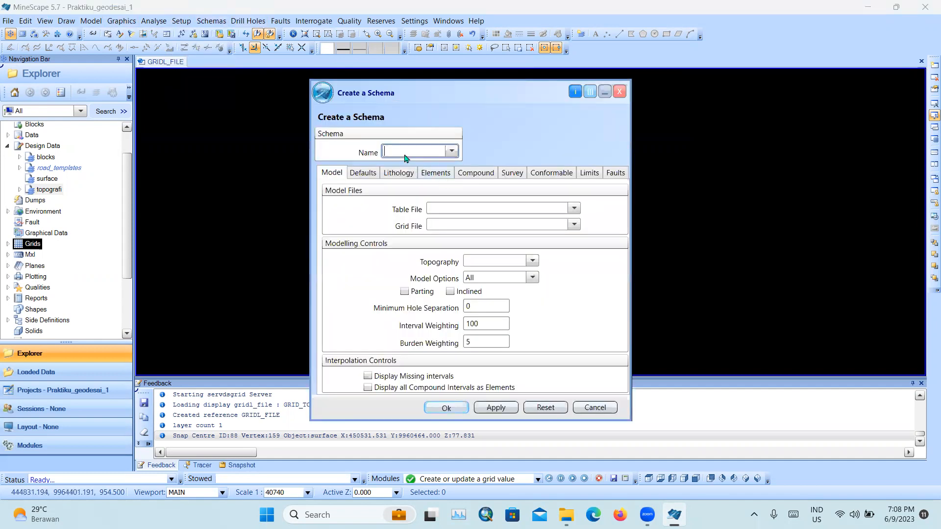
type("shc")
type("ema")
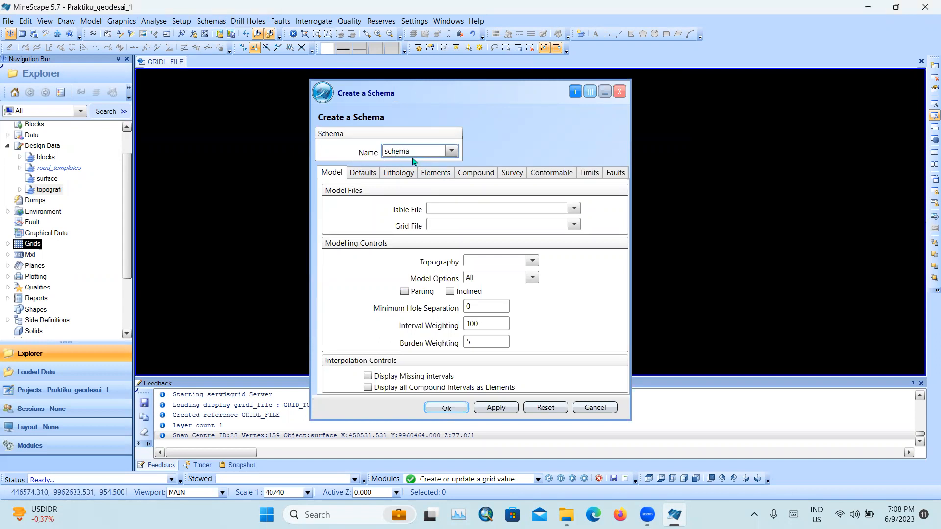
- Set the schema's table file to tab_schema, grid file to grid_schema and topography to GRID_TOPO
left_click(451, 214)
type("tab_schema")
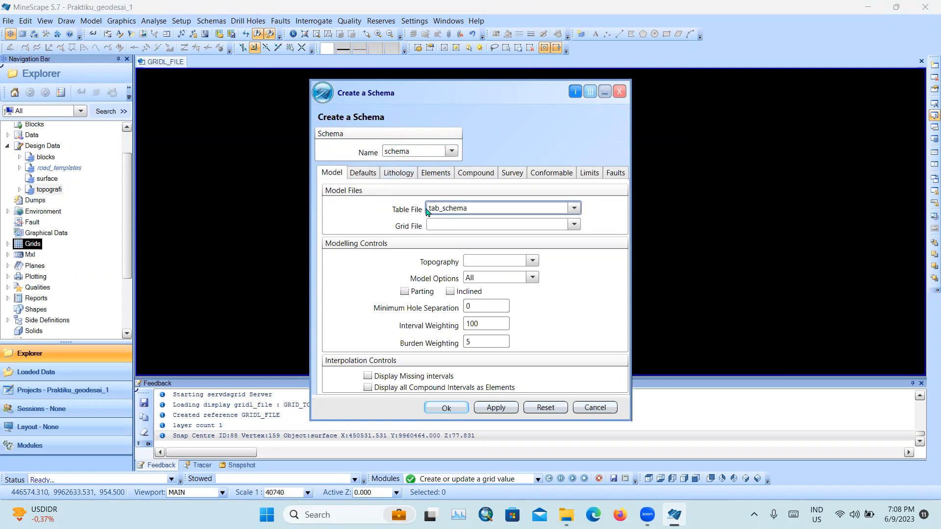
left_click(442, 225)
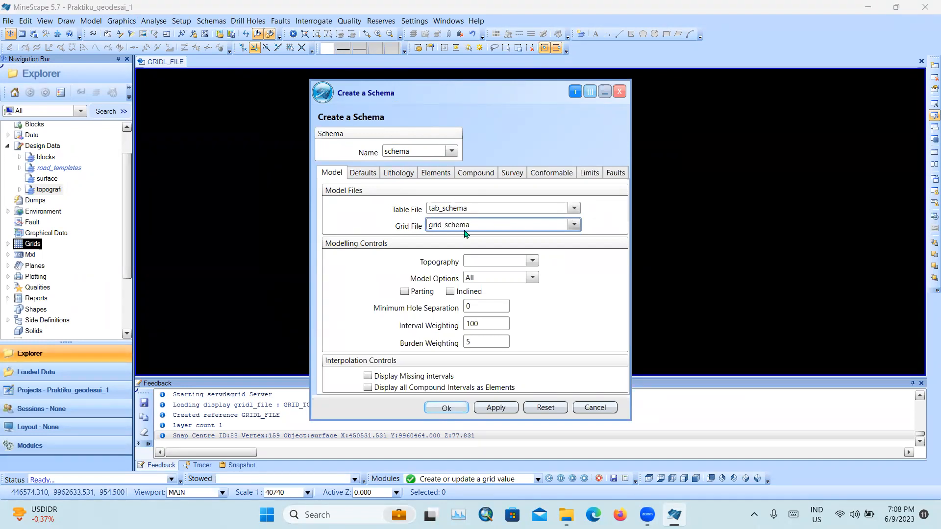
left_click(530, 257)
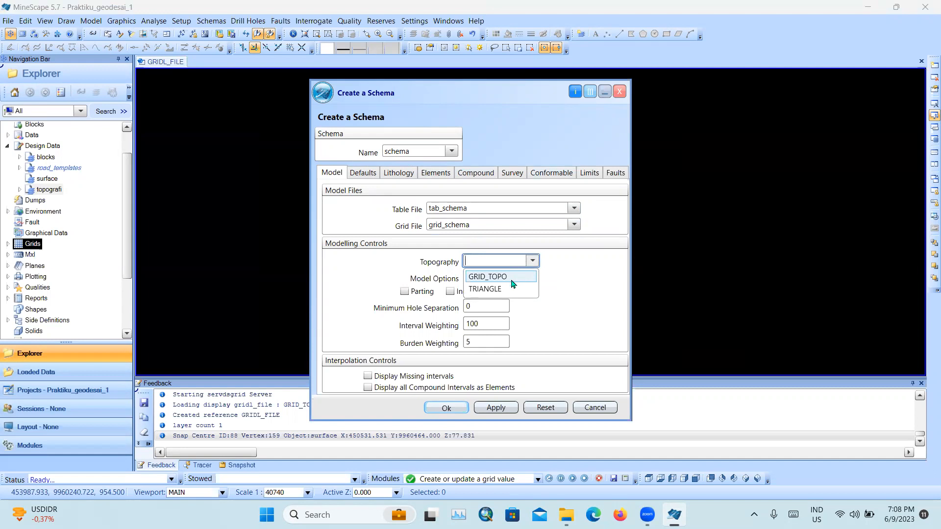
left_click(508, 277)
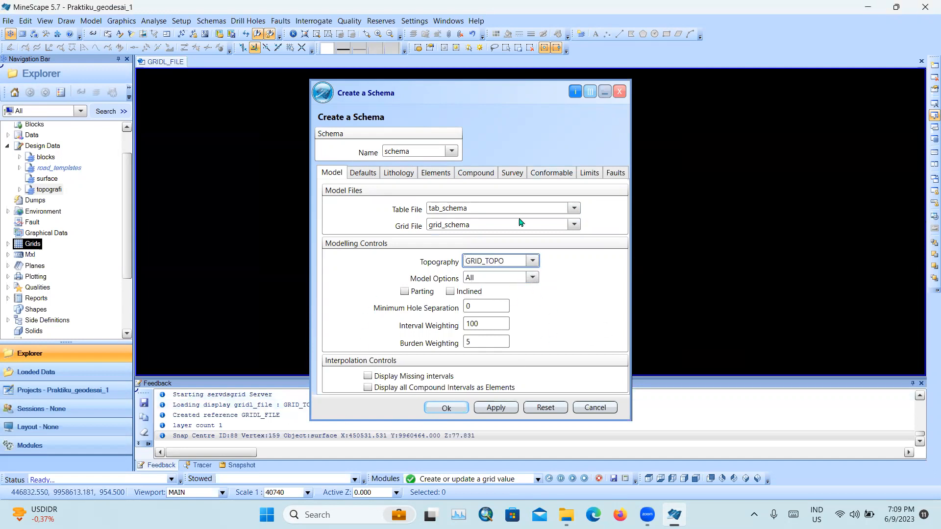
- Set the schema's default thickness and trend interpolators to FEM
left_click(362, 173)
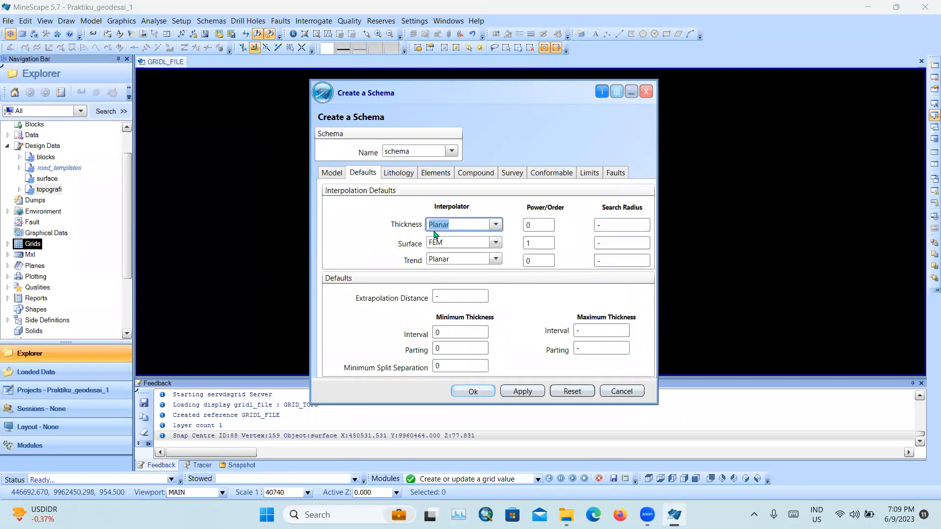
left_click(497, 225)
left_click(468, 277)
left_click(496, 260)
left_click(466, 310)
- Set the search radius to 500 for thickness, surface and trend, and the extrapolation distance to 10
left_click(625, 227)
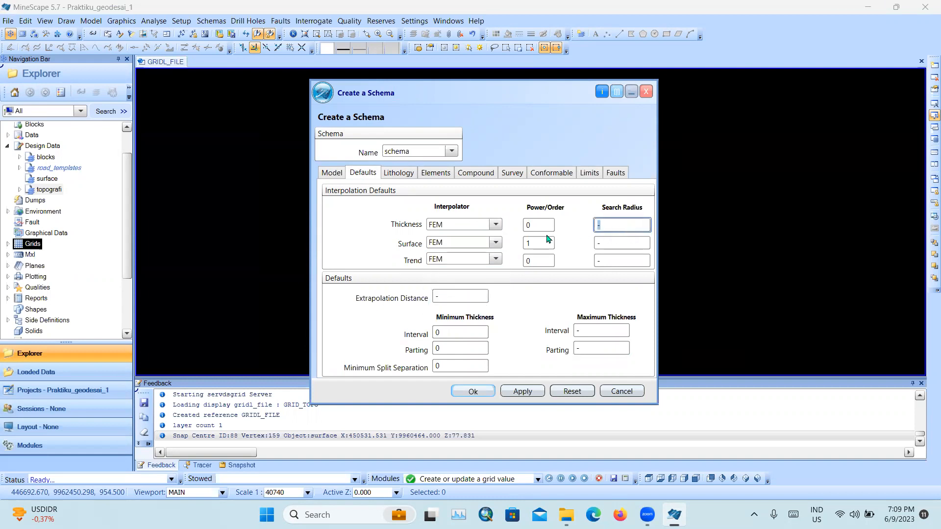
key("Tab")
type("500")
key("Tab")
type("500")
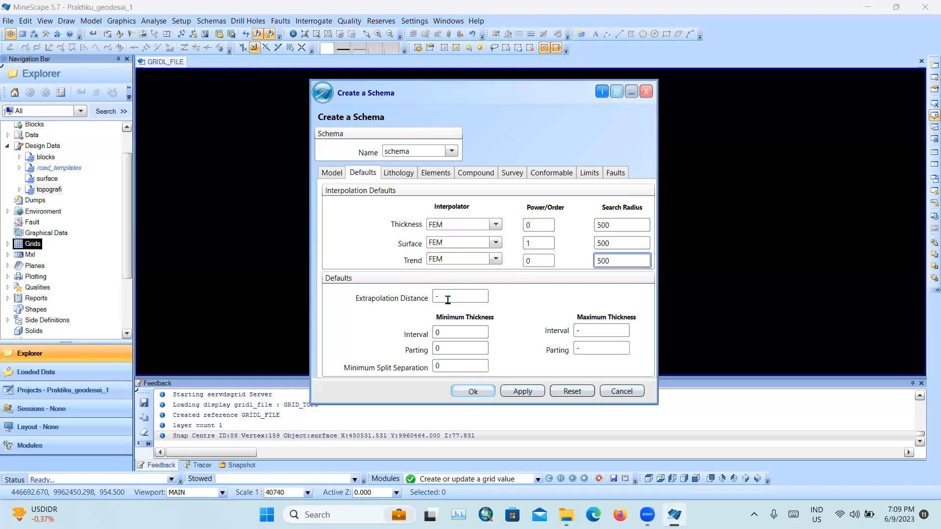
key("Tab")
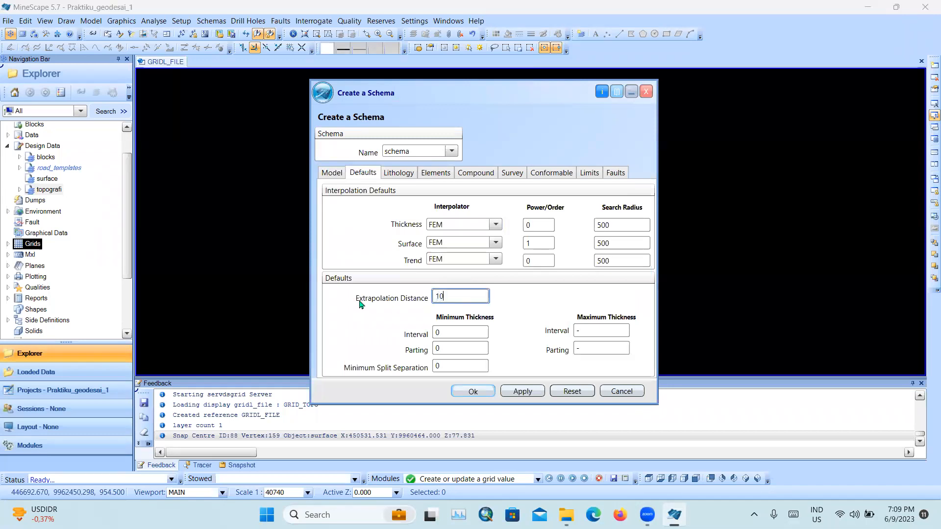
- Enter W as the first lithology code of the schema
left_click(396, 175)
left_click(409, 223)
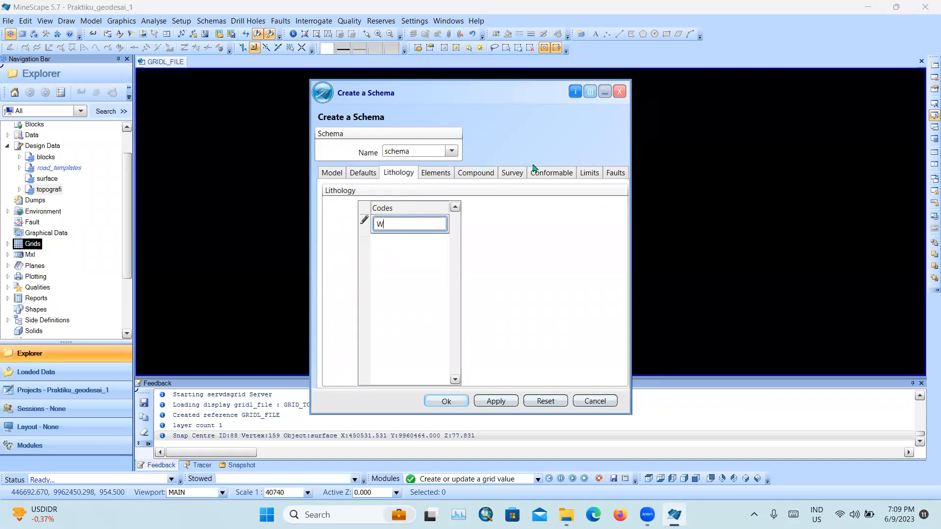
- Open the Lithology text file from the project's data folder and check the lithology codes in its last column
left_click(566, 514)
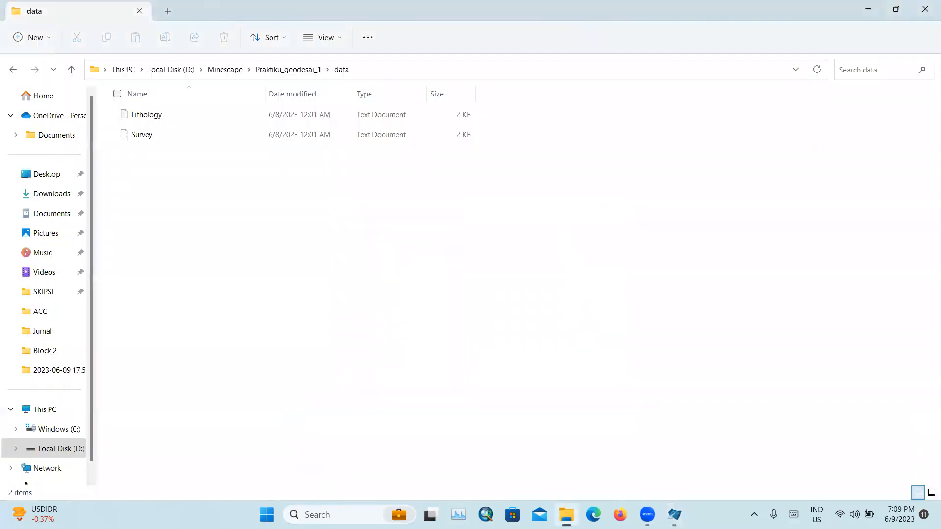
left_click(568, 514)
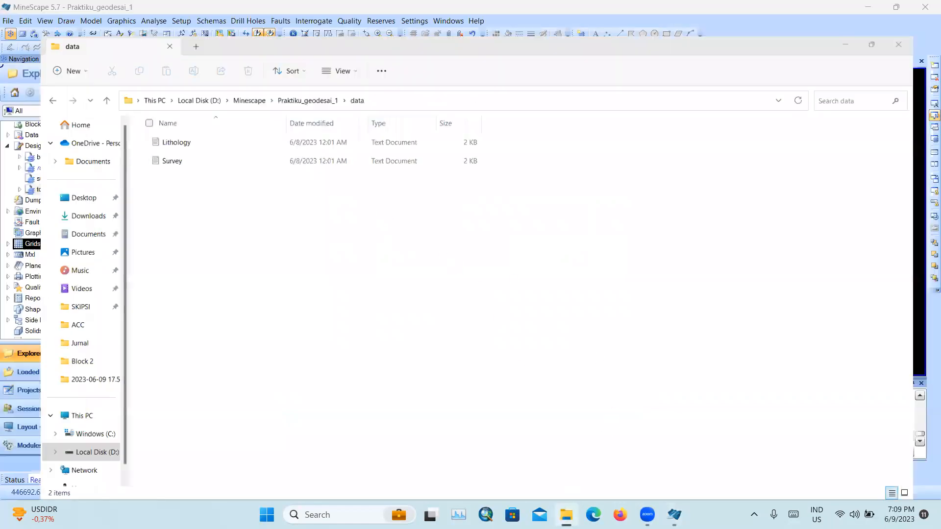
left_click(568, 514)
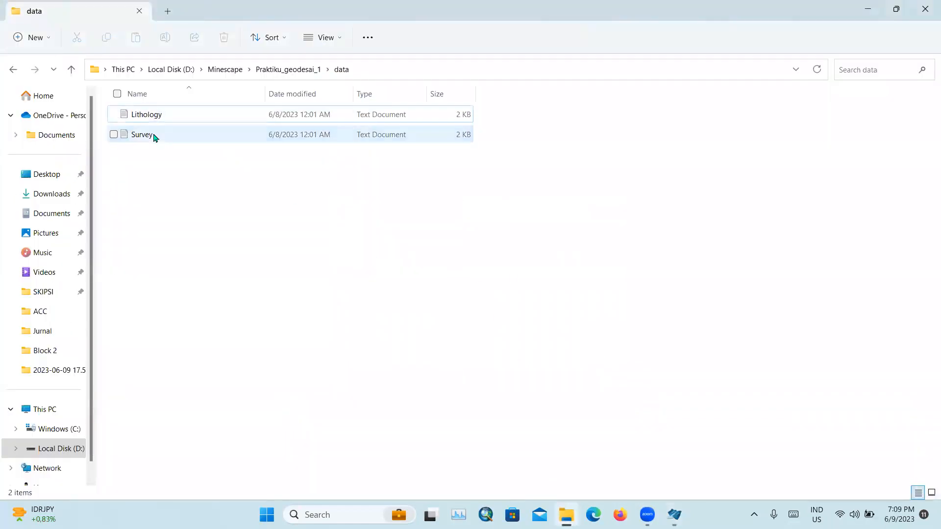
double_click(168, 116)
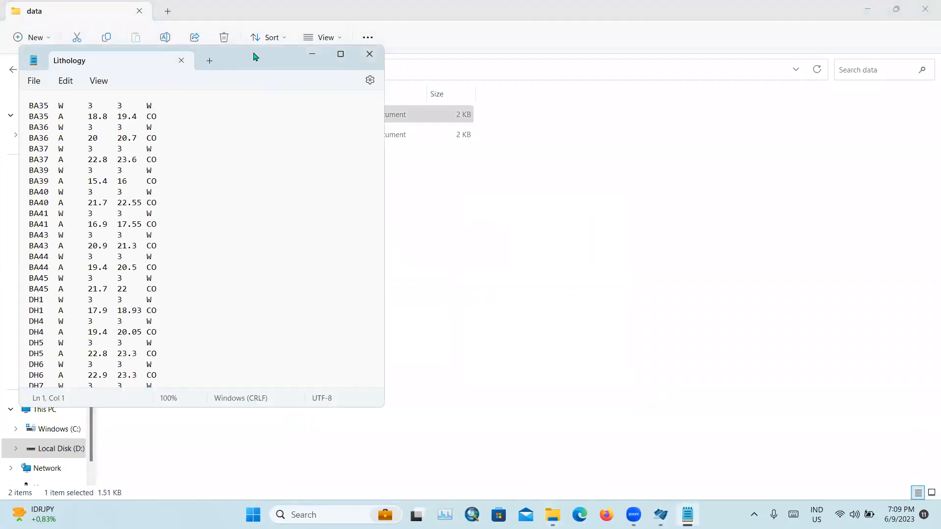
left_click_drag(166, 107, 170, 116)
left_click(179, 125)
left_click(171, 106)
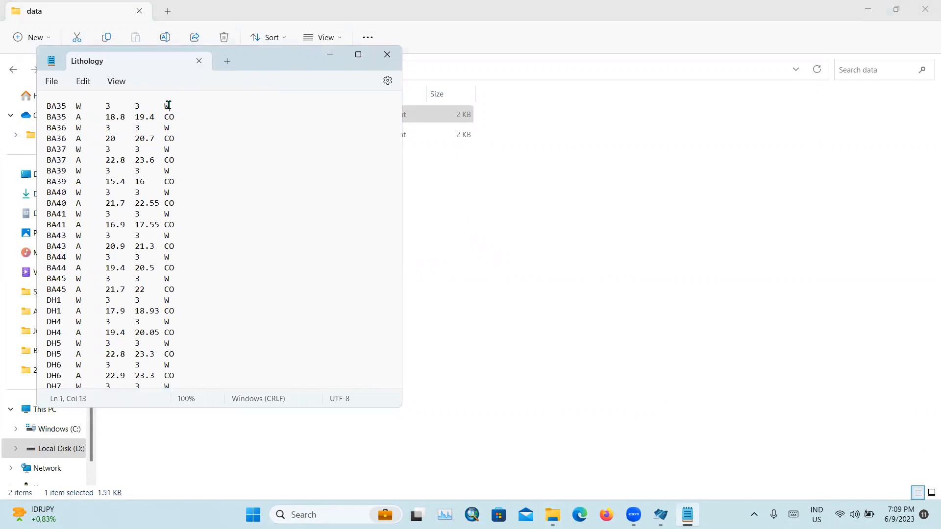
left_click_drag(178, 118, 166, 128)
- Switch back to MineScape and add CO as the second lithology code of the schema
left_click(661, 515)
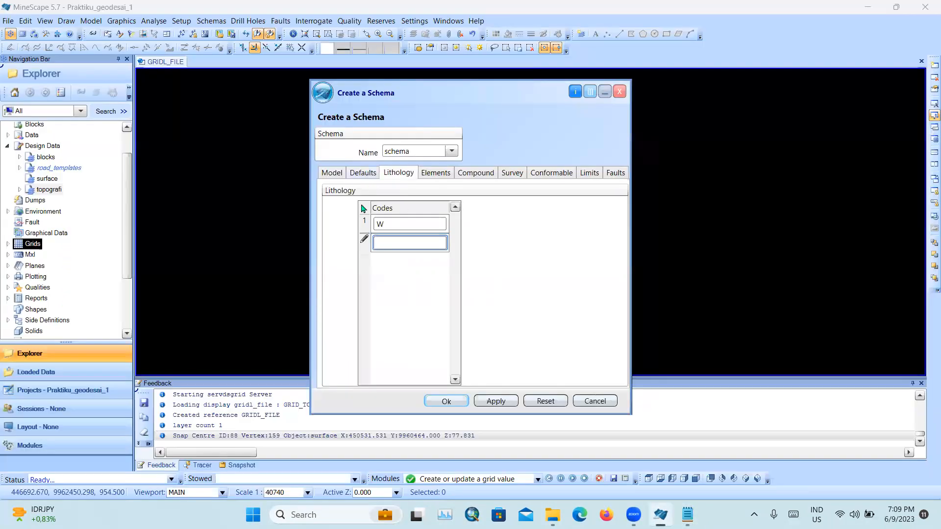
left_click(389, 243)
type("CO")
key("Return")
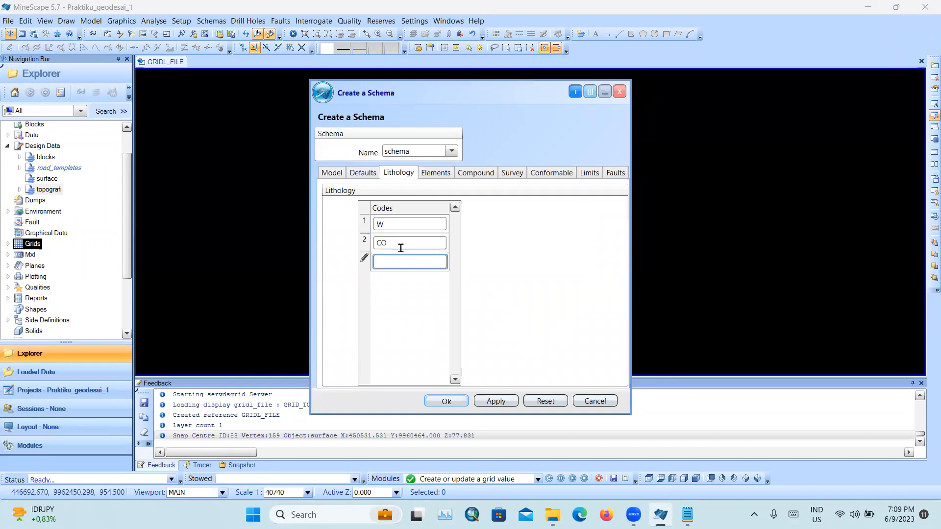
- Start the schema's elemental units list and check the unit names in the second column of the Lithology file
left_click(434, 174)
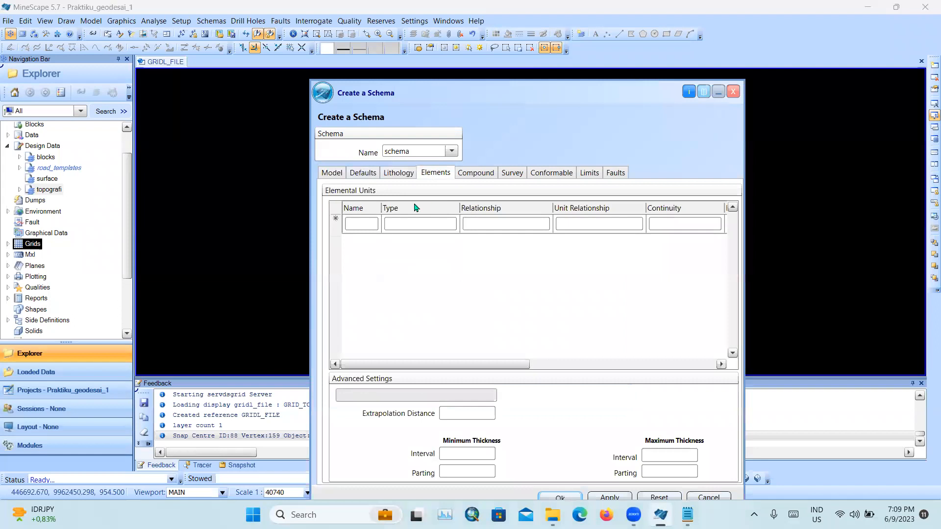
left_click(350, 229)
key("alt+Tab")
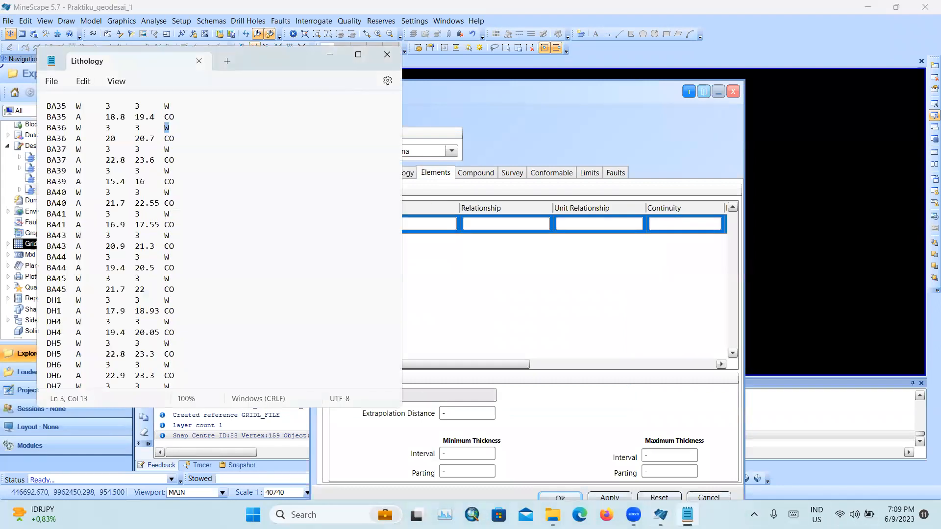
double_click(175, 115)
left_click_drag(73, 106, 79, 127)
left_click(84, 138)
left_click(79, 106)
left_click(83, 170)
left_click(81, 107)
left_click(88, 202)
scroll(92, 211, "down", 15)
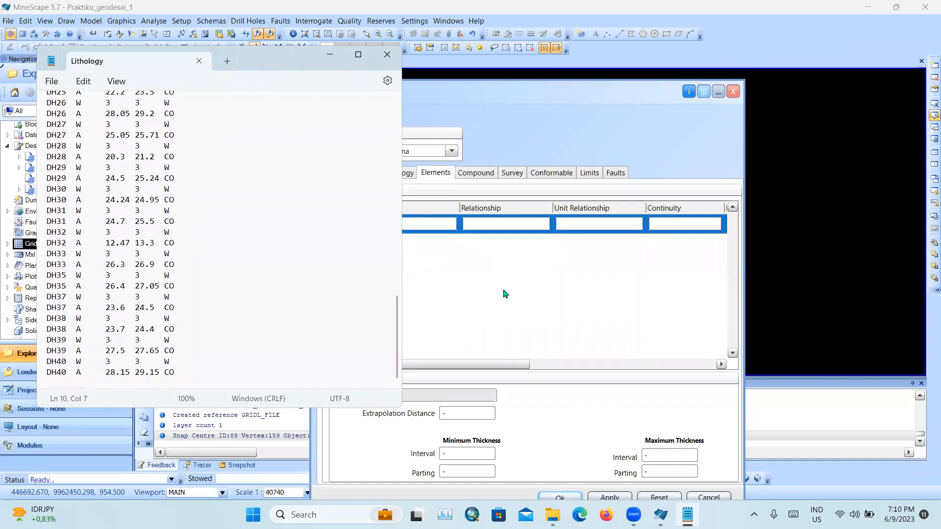
- Return to the schema's elemental units and add two units named W and A
left_click(505, 294)
left_click(475, 173)
left_click(435, 173)
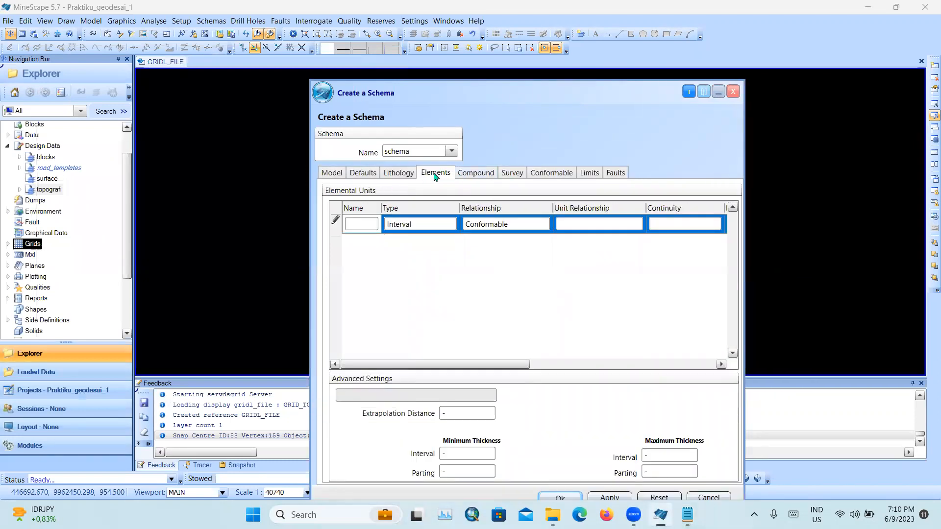
left_click(356, 224)
key("Return")
left_click(520, 228)
left_click(362, 242)
type("A")
key("Return")
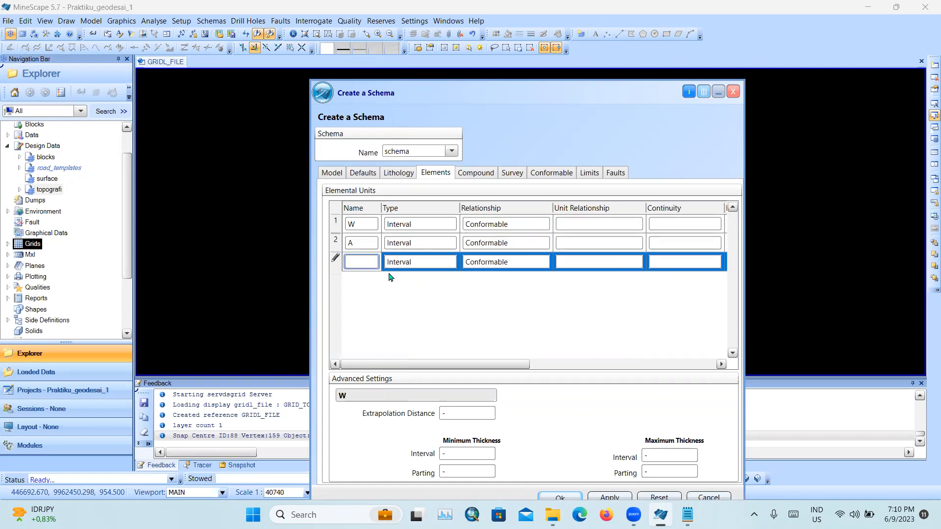
- Set the type of elemental unit W to Surface
left_click(417, 241)
left_click(414, 225)
left_click(452, 225)
left_click(436, 241)
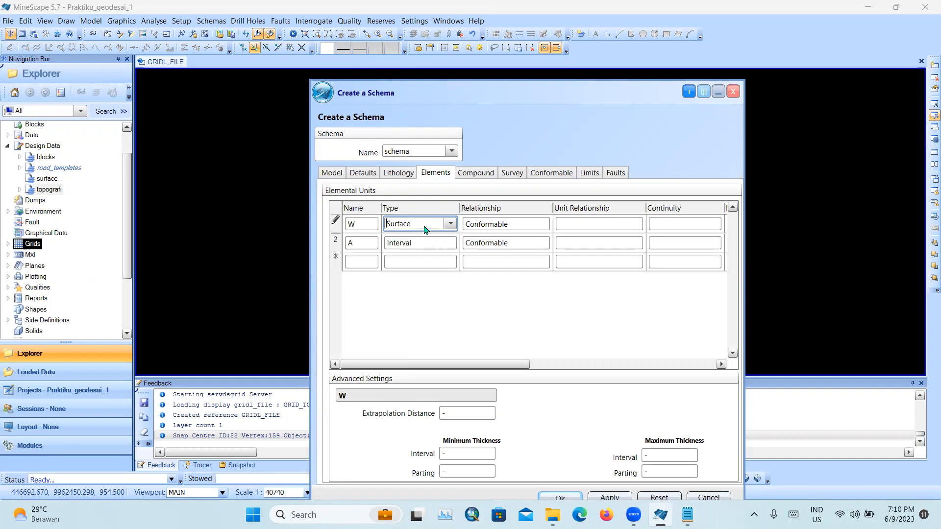
- Set the relationship of elemental unit W to Contiguous
left_click(529, 224)
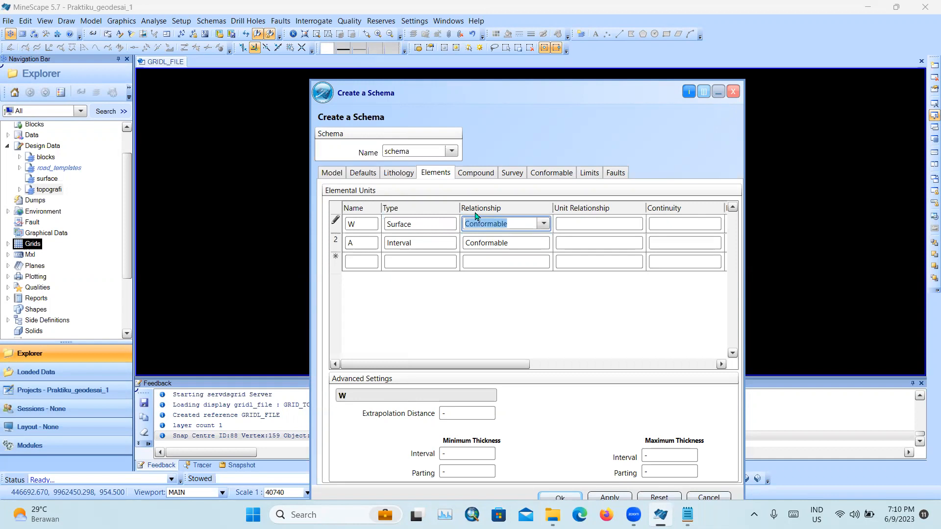
left_click(543, 224)
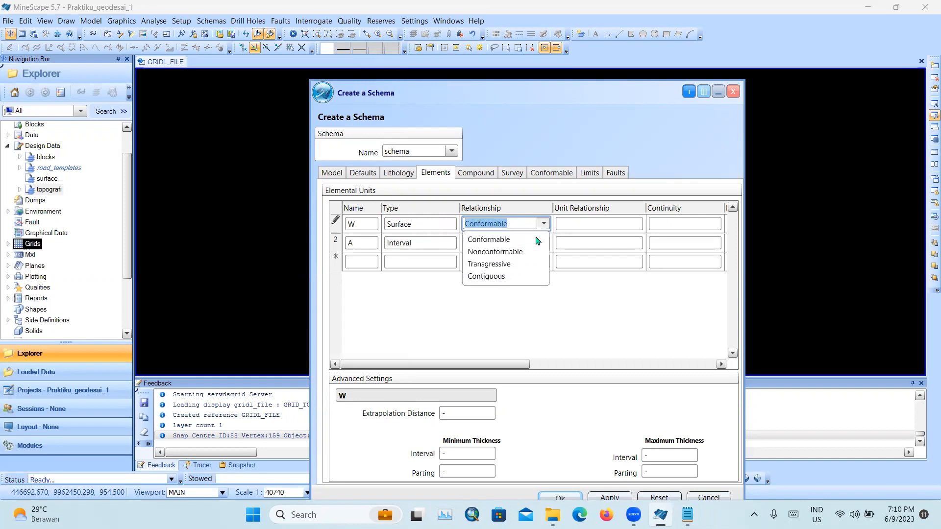
left_click(508, 276)
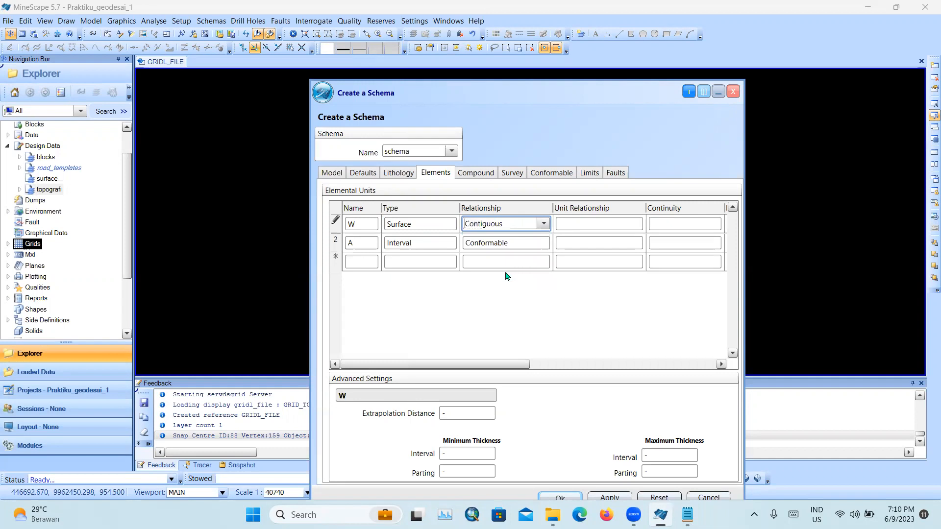
left_click(519, 243)
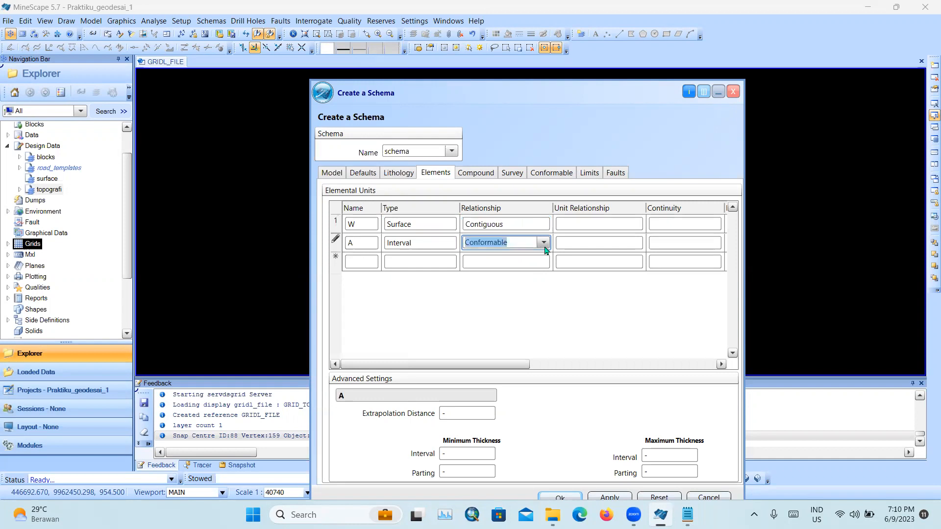
left_click(539, 229)
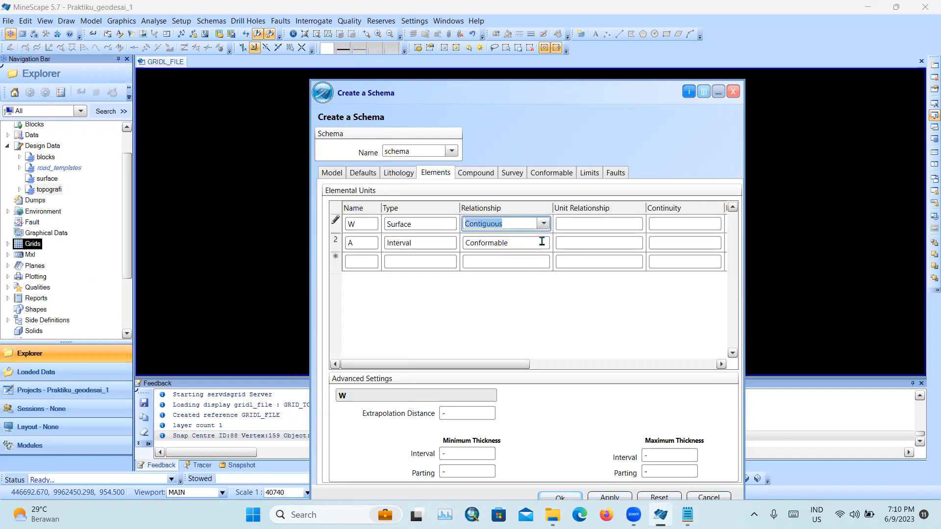
left_click(542, 242)
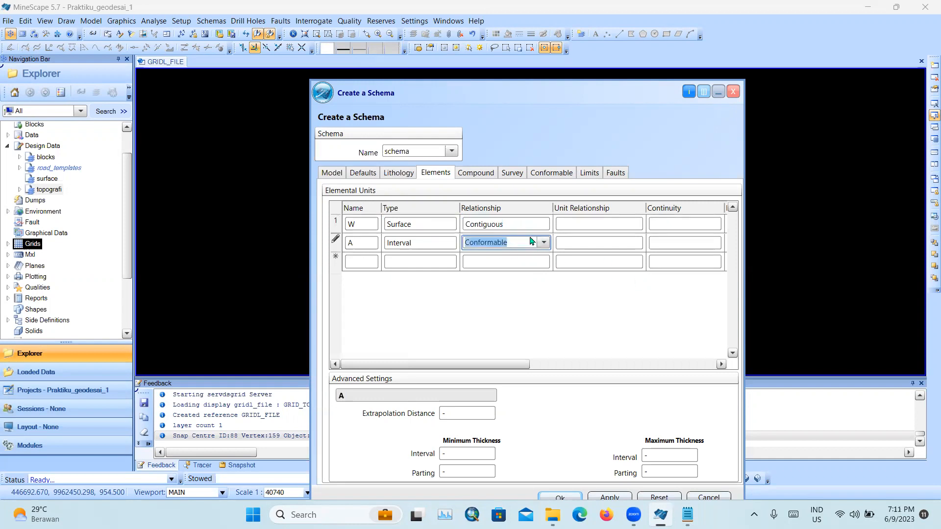
left_click(535, 223)
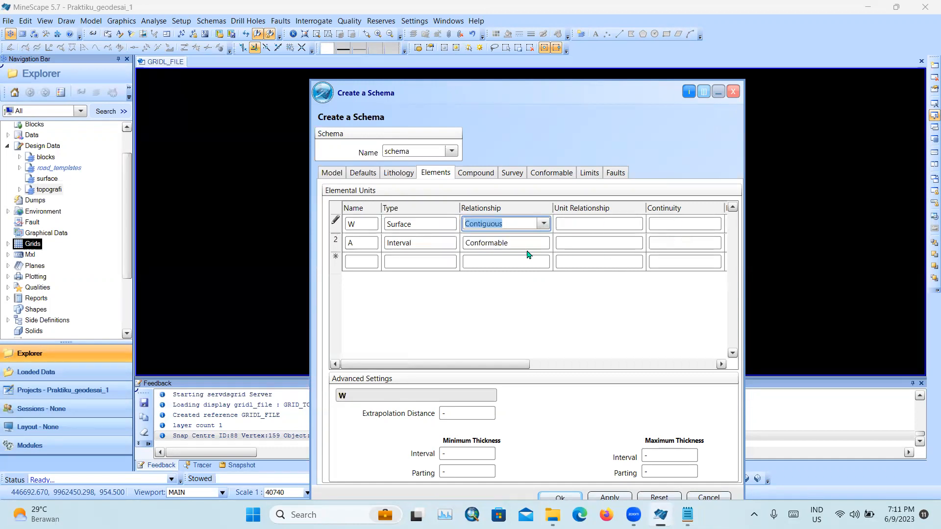
- Set the continuity to Continuous for unit W and Pinch for unit A
left_click(672, 226)
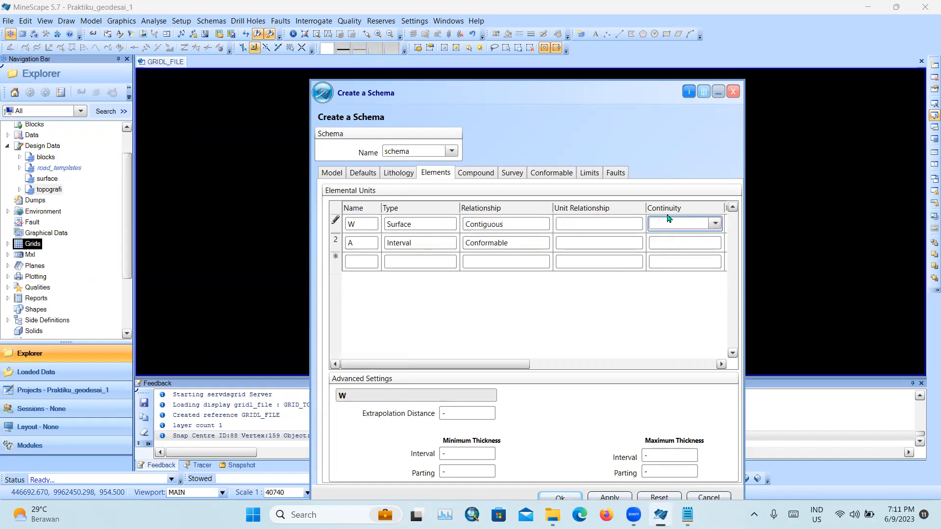
left_click(715, 224)
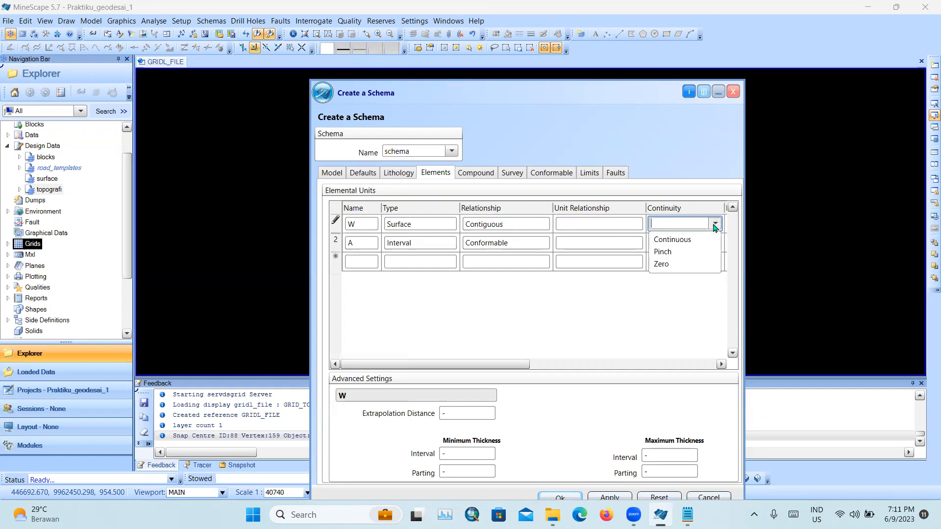
left_click(675, 240)
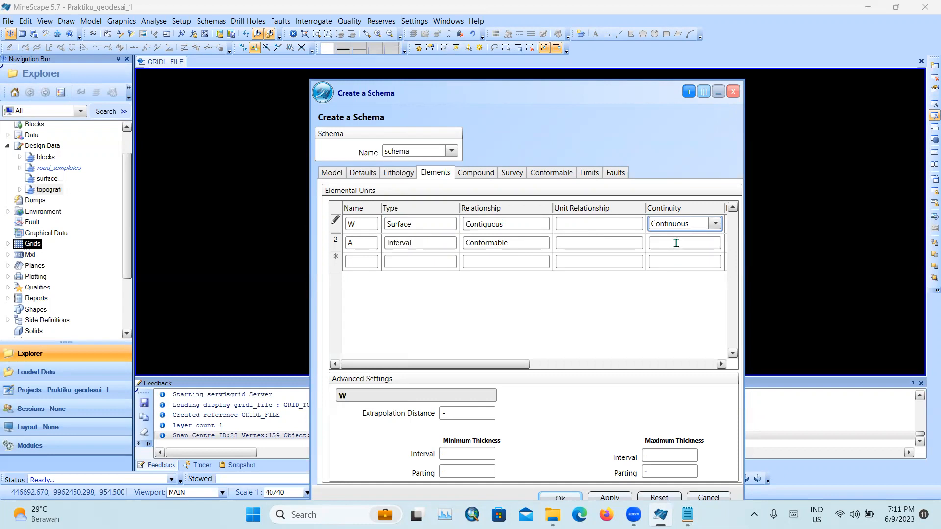
left_click(676, 247)
left_click(715, 242)
left_click(703, 270)
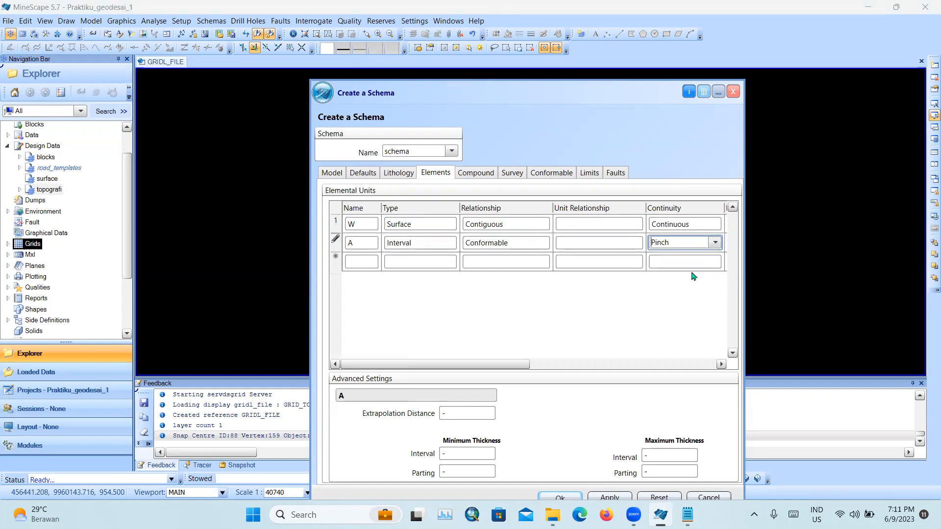
left_click(667, 262)
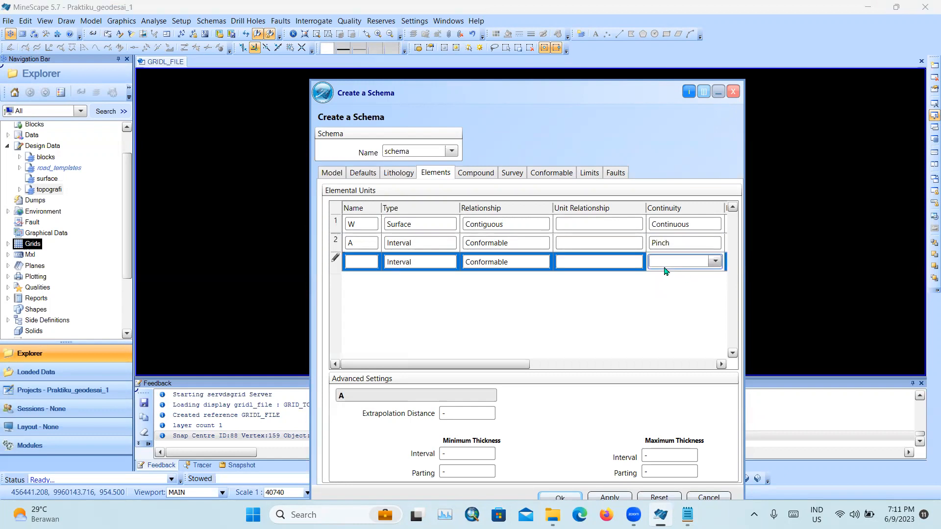
left_click(622, 247)
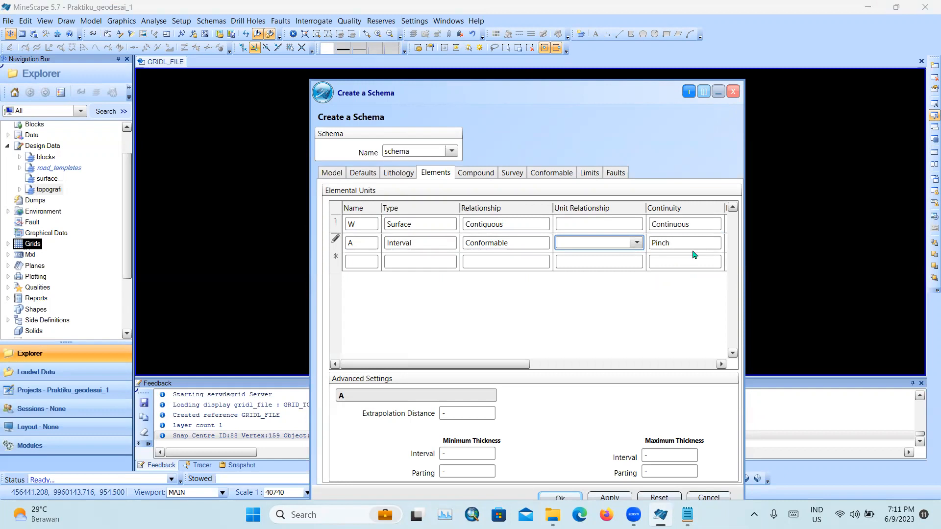
left_click(710, 247)
left_click(715, 243)
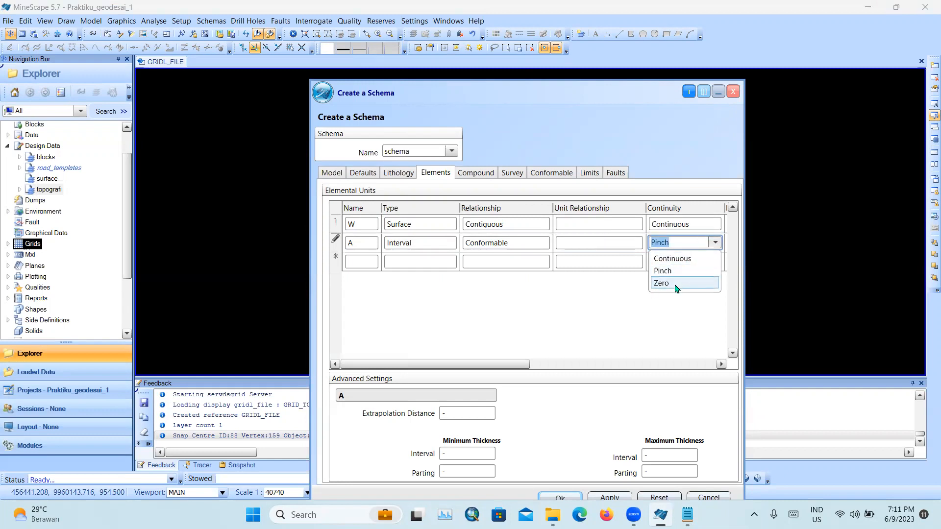
left_click(612, 247)
left_click(632, 262)
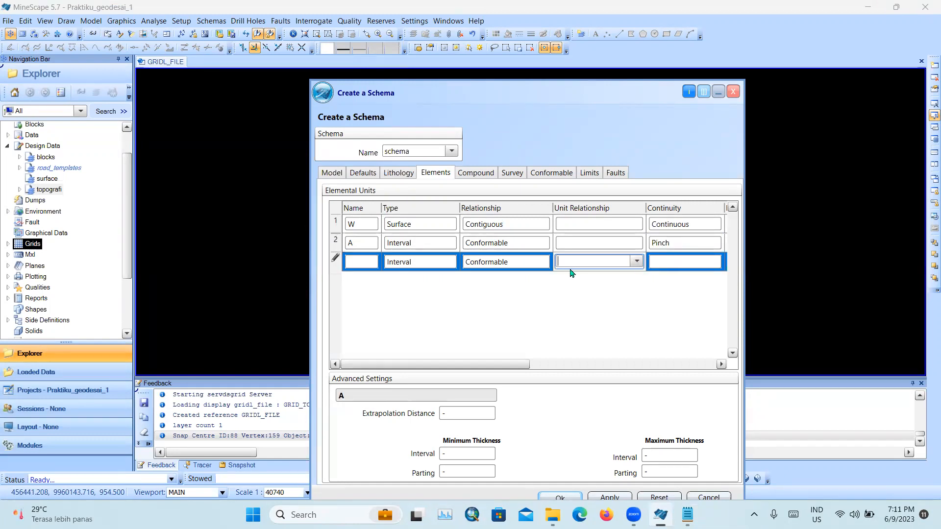
left_click(577, 242)
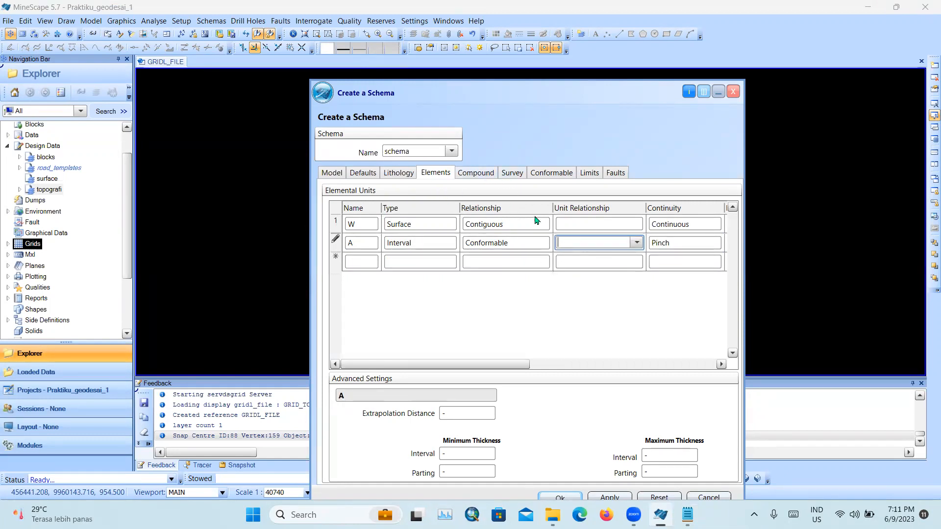
- Add a conformable sequence named WEAT to the schema with GRID_TOPO as its trend surface
left_click(469, 177)
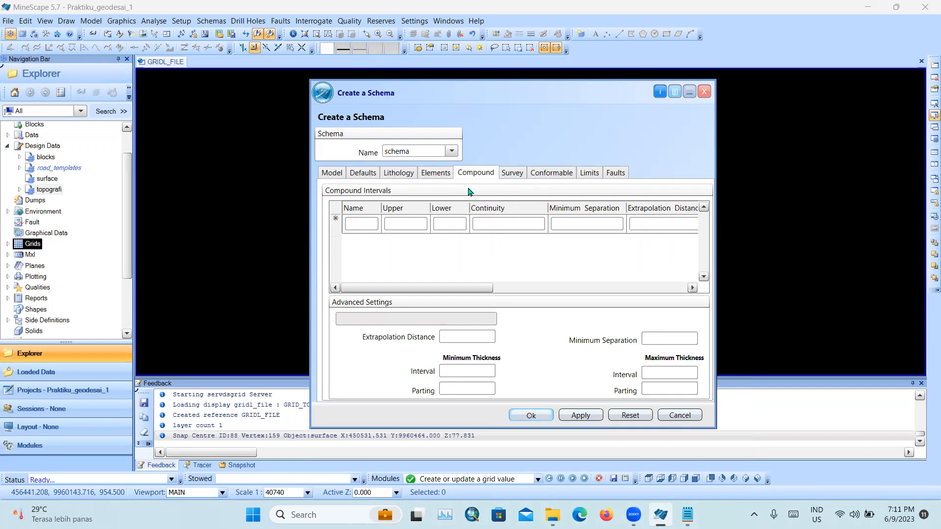
left_click(511, 176)
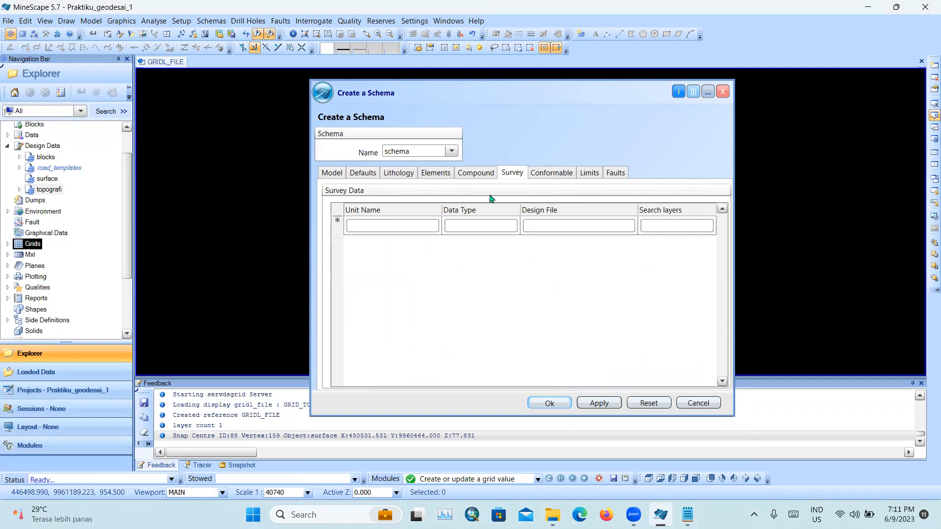
left_click(541, 177)
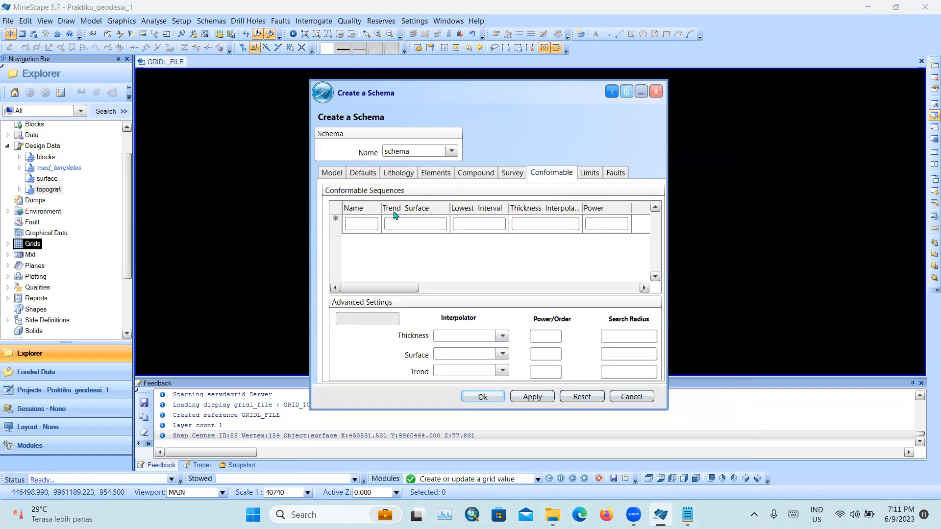
left_click(348, 222)
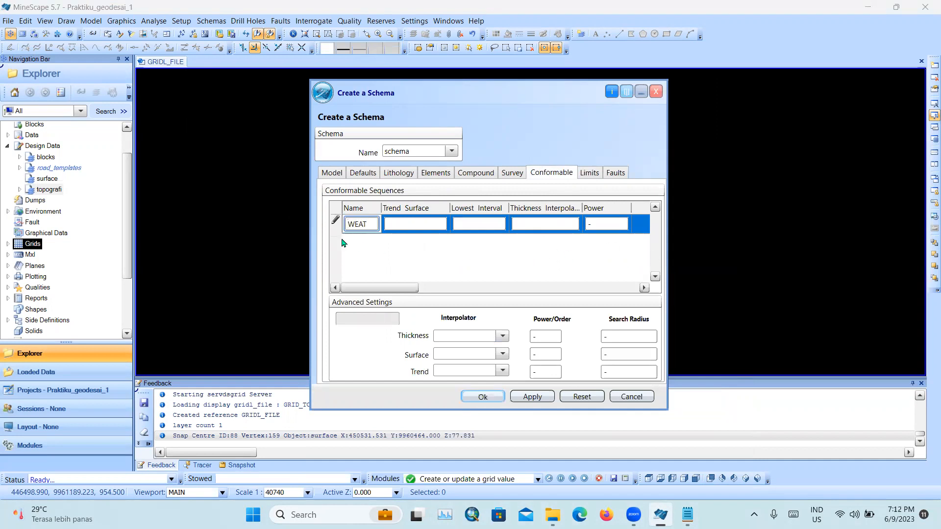
left_click(436, 228)
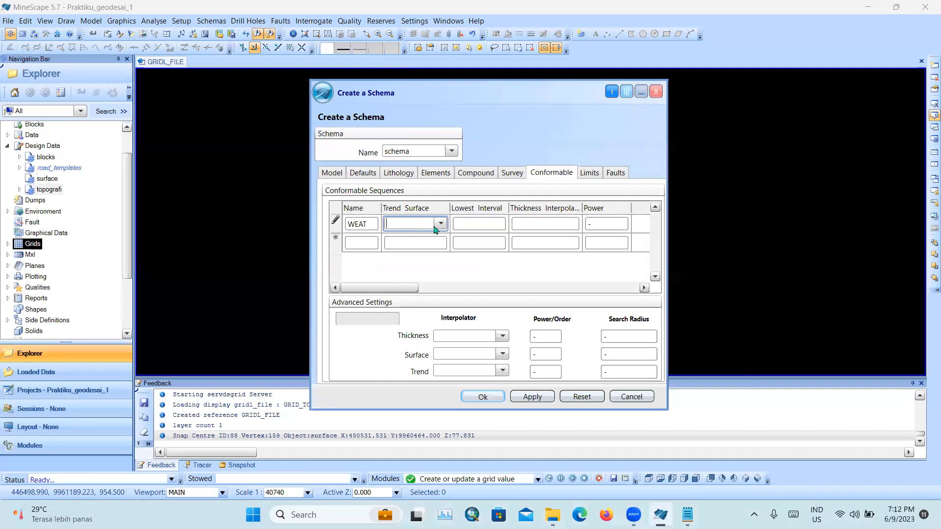
left_click(438, 229)
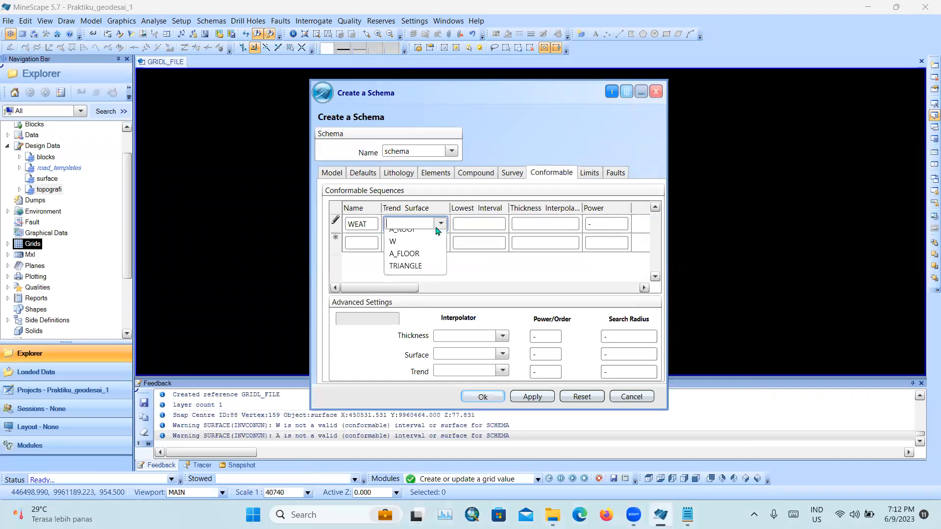
left_click(434, 239)
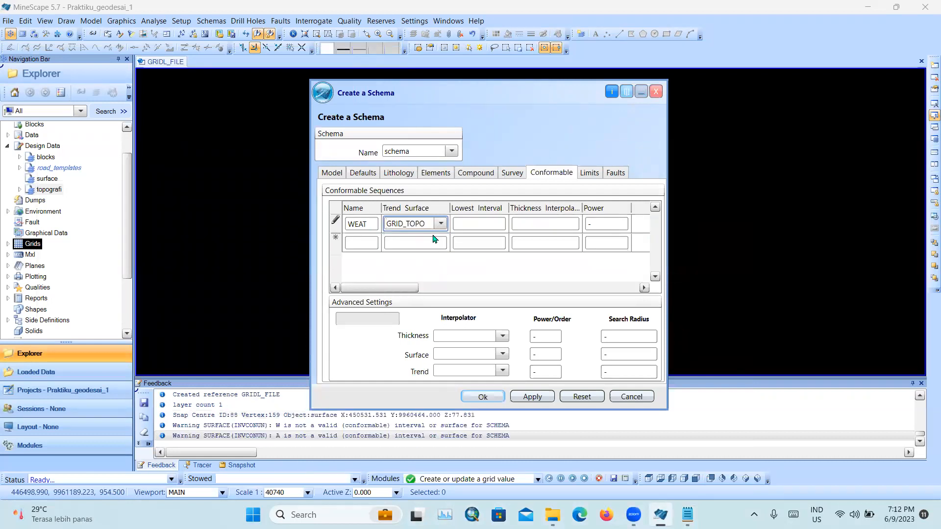
- Try to set the lowest interval of sequence WEAT to W, checking it against the elemental units
left_click(459, 230)
left_click(499, 223)
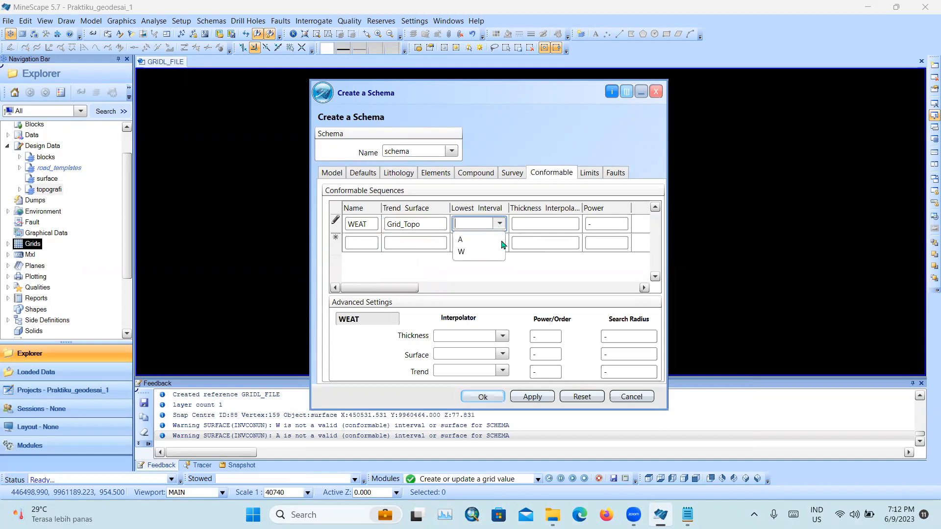
left_click(485, 251)
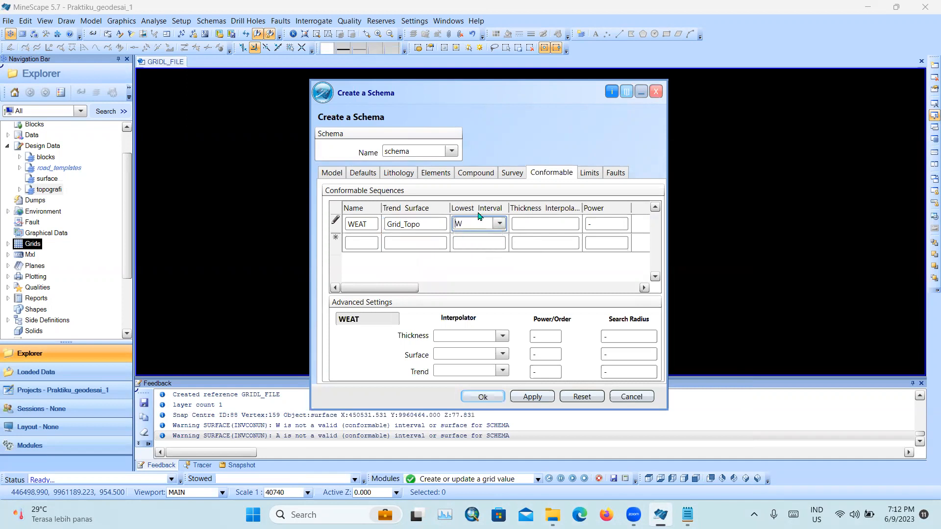
left_click(496, 226)
left_click(473, 197)
left_click(450, 177)
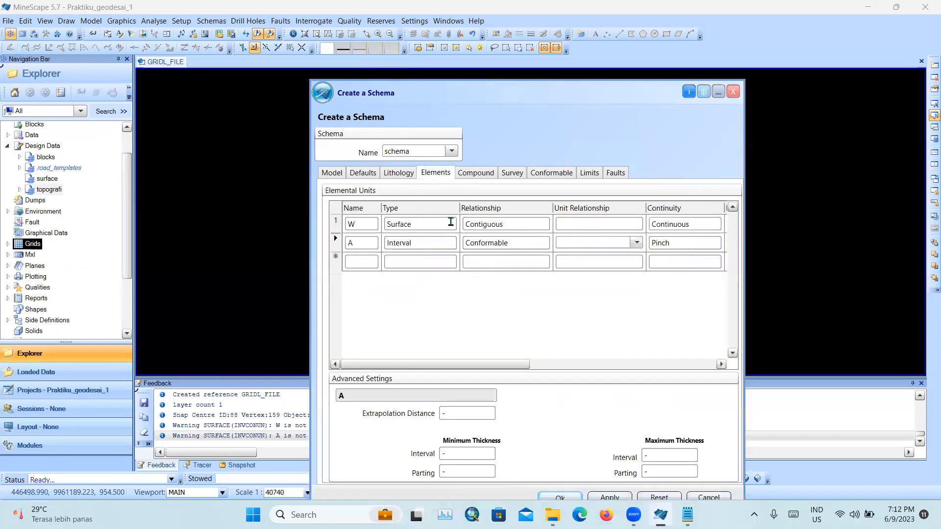
left_click(550, 174)
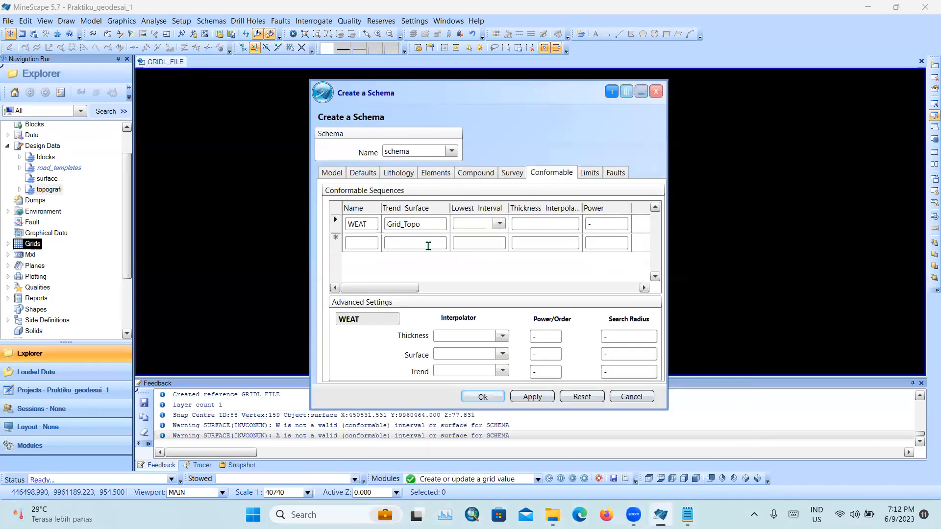
- Add a second conformable sequence named COAL with GRID_TOPO as its trend surface
left_click(361, 243)
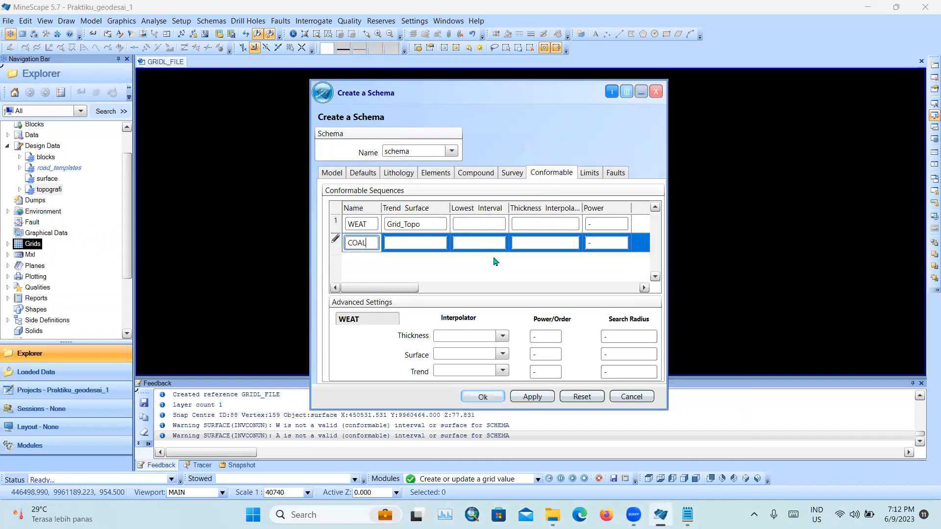
left_click(422, 242)
left_click(441, 243)
left_click(414, 245)
double_click(367, 242)
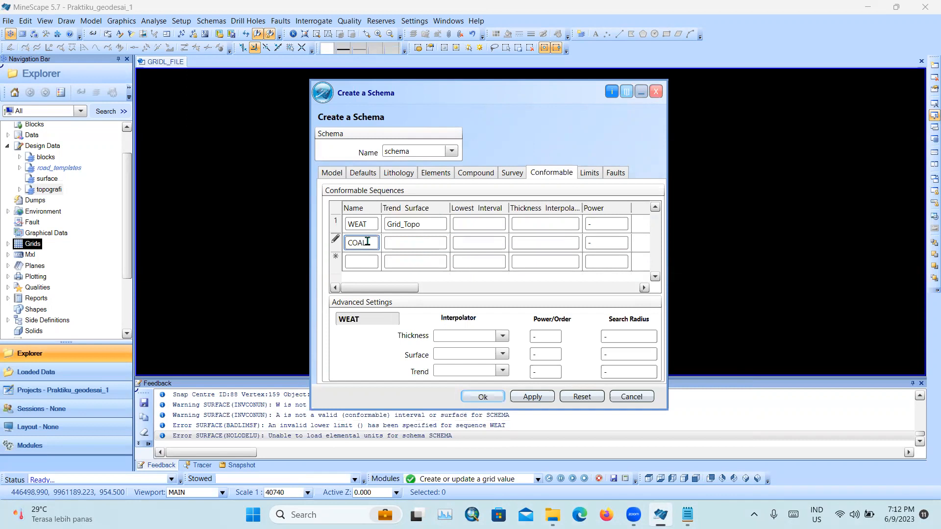
left_click(407, 244)
left_click(441, 242)
left_click(436, 259)
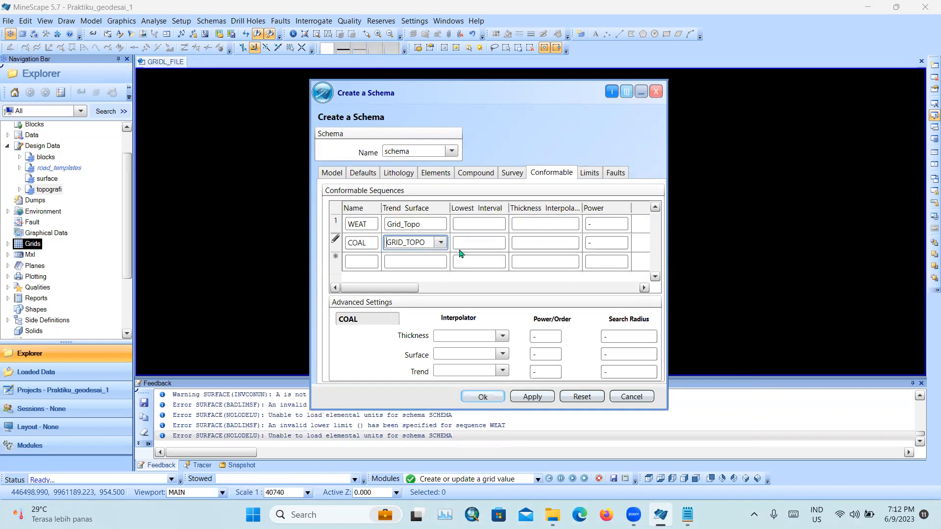
- Try to choose lowest intervals for sequences COAL and WEAT, rechecking the elemental units in between
left_click(468, 245)
left_click(498, 248)
left_click(498, 225)
left_click(498, 224)
left_click(500, 223)
left_click(441, 173)
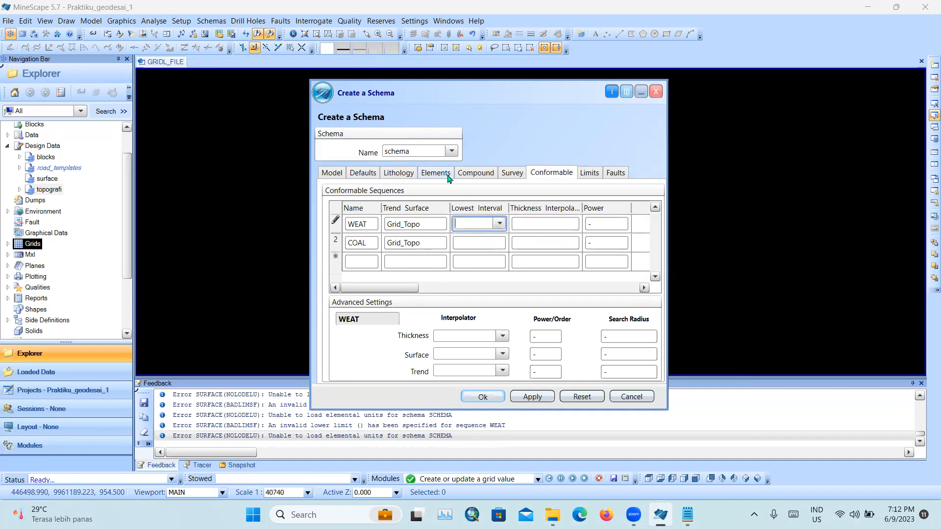
left_click(447, 176)
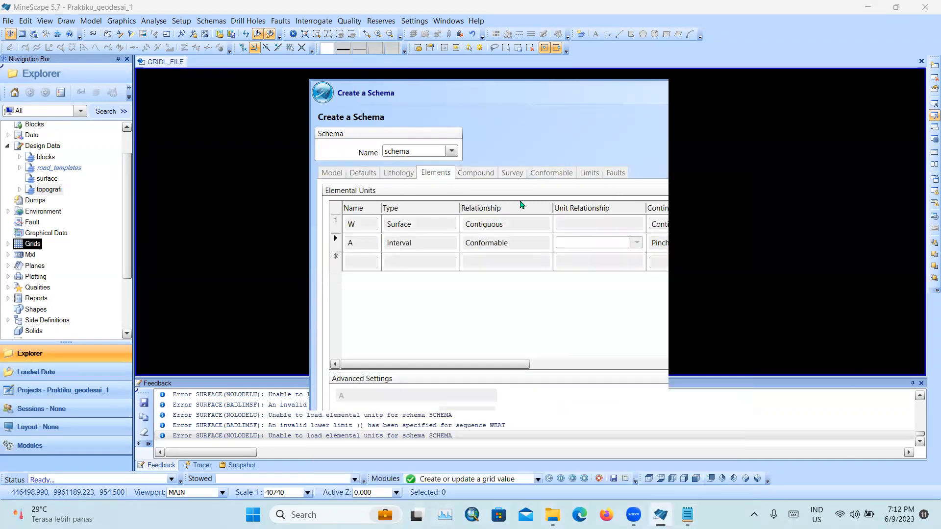
left_click(552, 173)
left_click(500, 224)
left_click(499, 224)
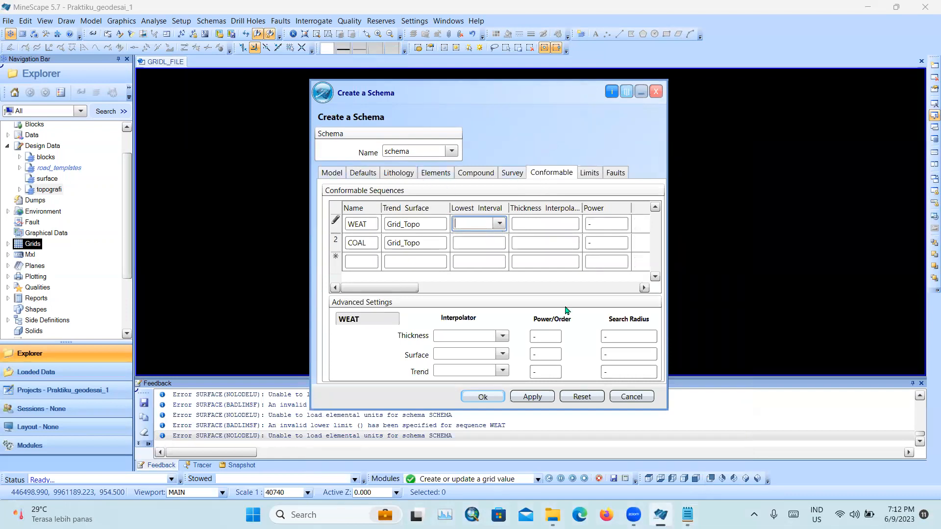
- Review the schema's model, interpolation defaults, lithology codes, elemental units, compound intervals and survey data, and return to the conformable sequences
left_click(334, 177)
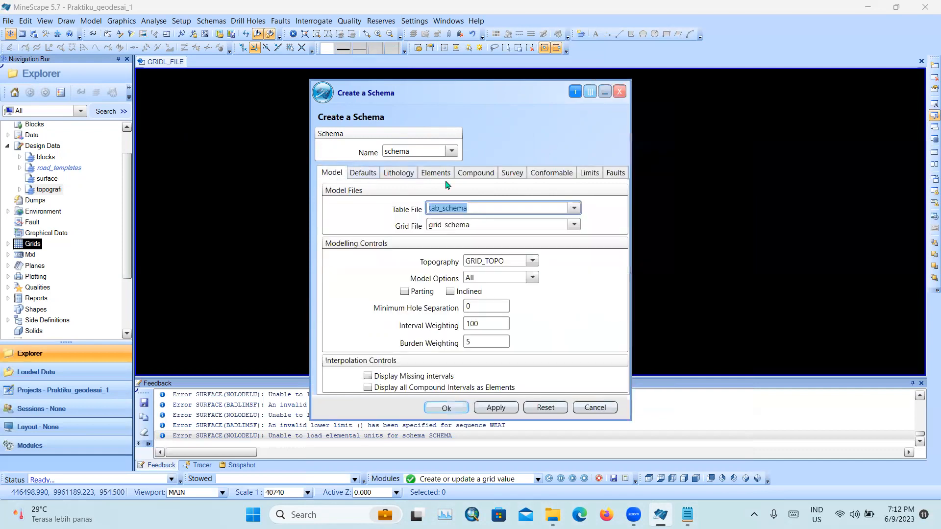
left_click(367, 175)
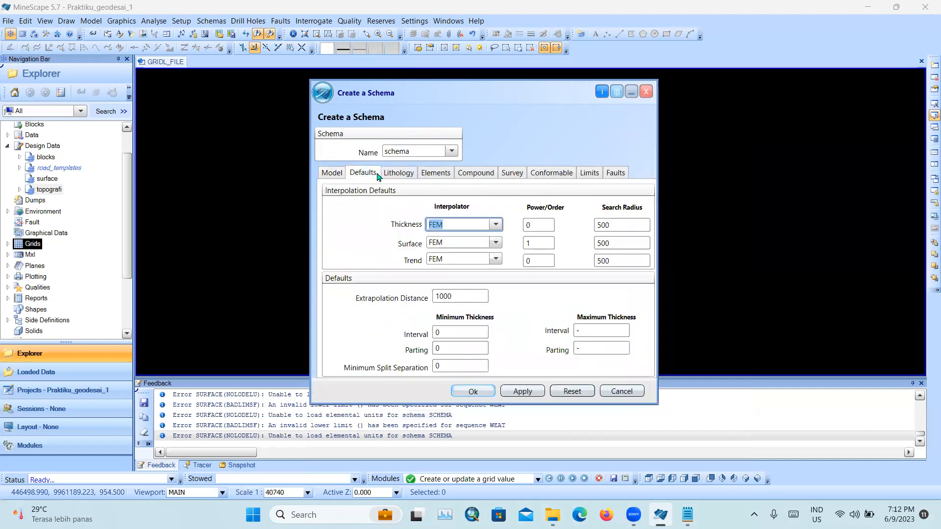
left_click(392, 175)
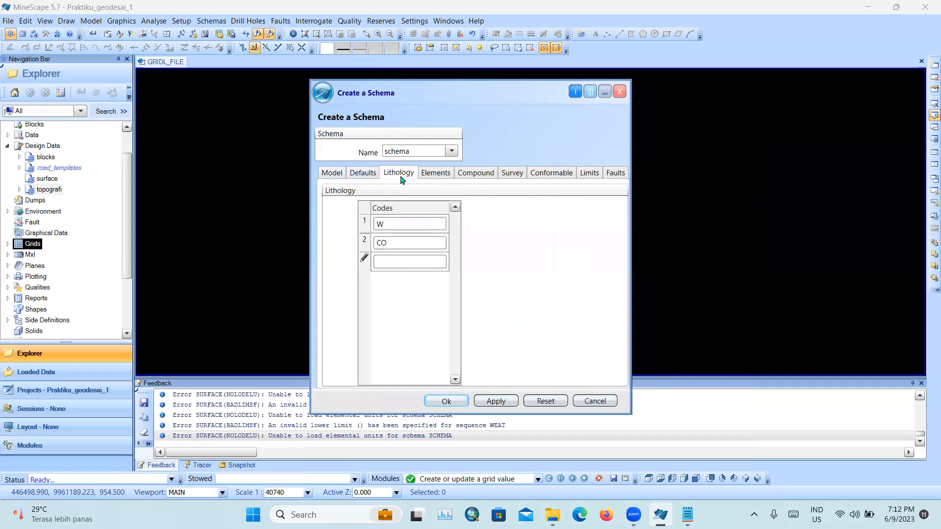
left_click(363, 173)
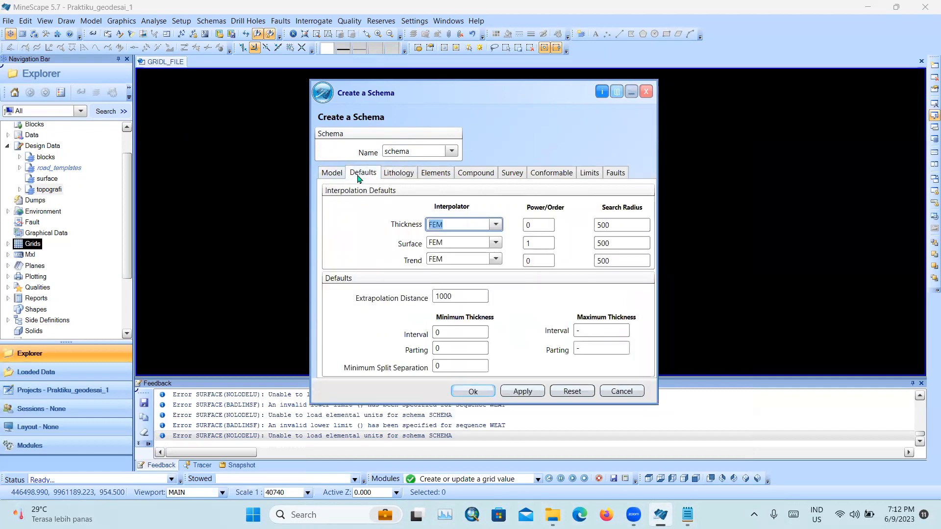
left_click(331, 172)
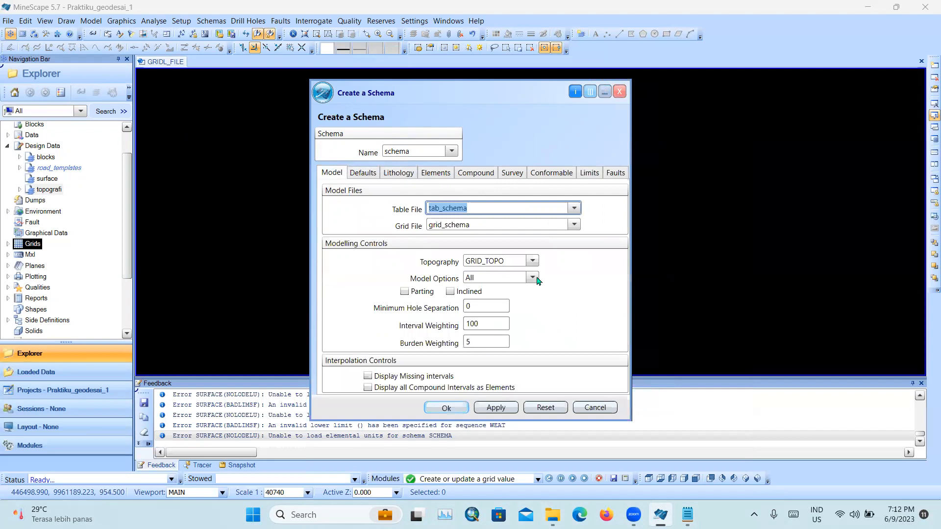
left_click(365, 174)
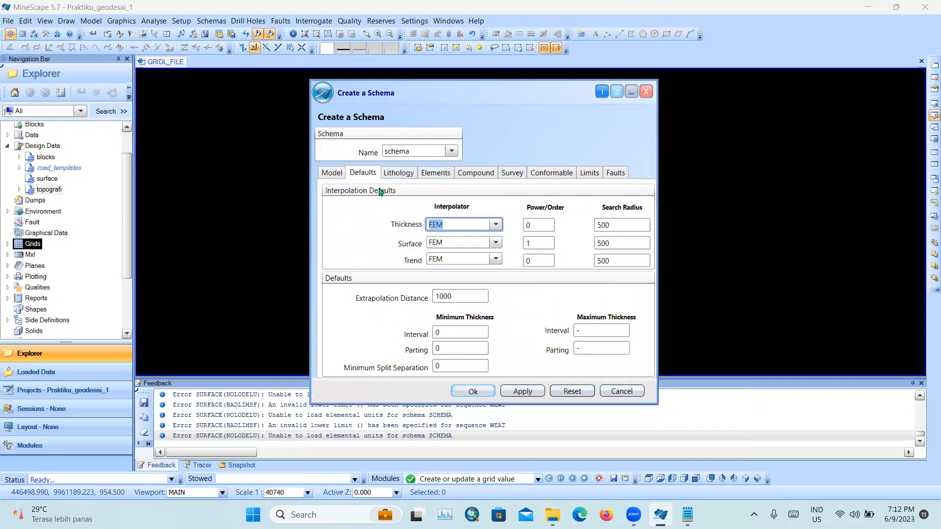
left_click(399, 179)
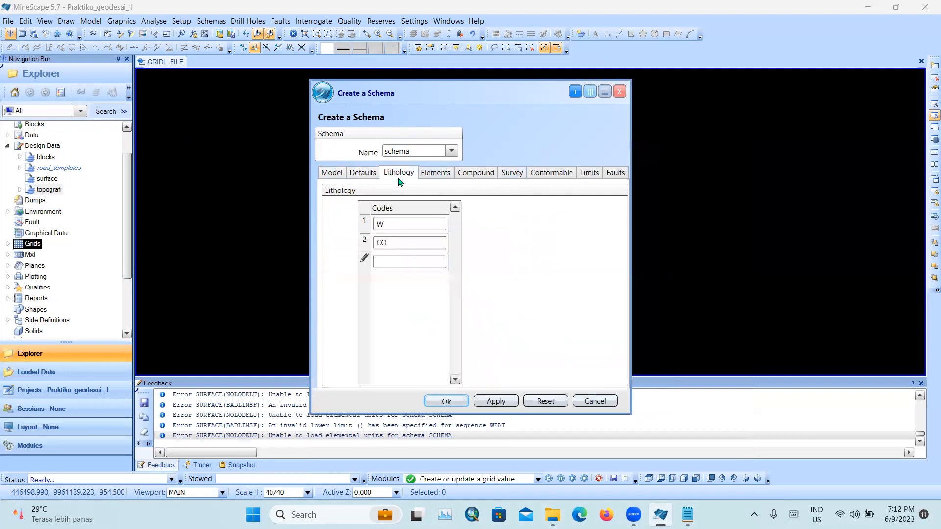
left_click(354, 170)
left_click(388, 176)
left_click(439, 179)
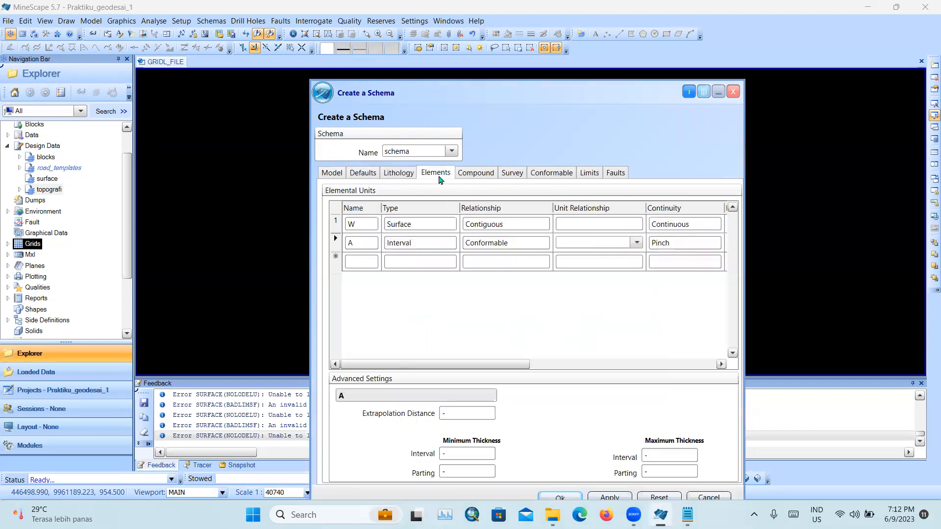
left_click(467, 176)
left_click(521, 180)
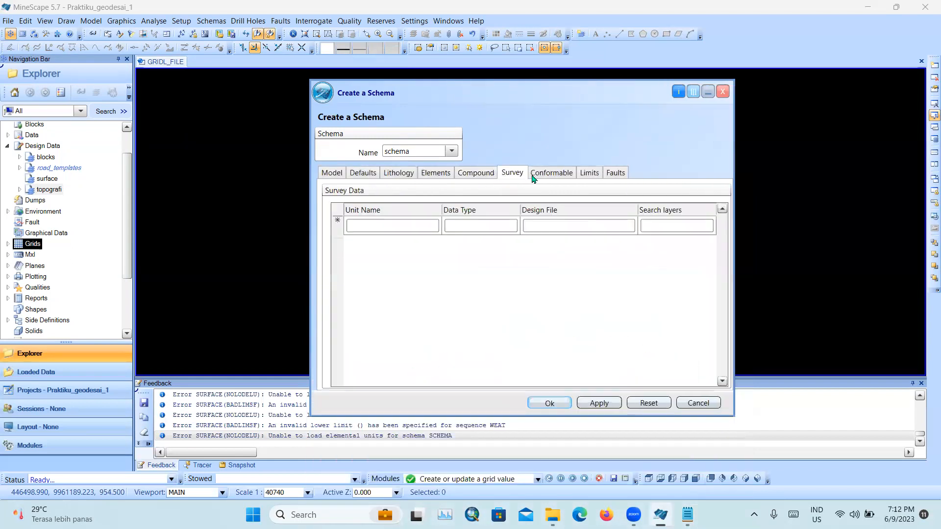
left_click(535, 178)
- Try again to choose WEAT's lowest interval and COAL's trend surface, rechecking the elemental, survey and compound definitions
left_click(497, 227)
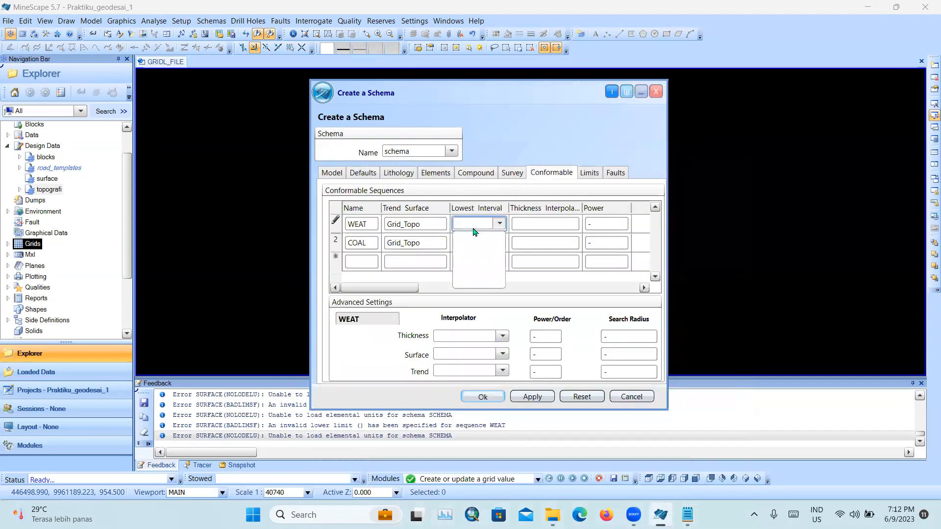
left_click(425, 245)
left_click(431, 243)
left_click(441, 243)
left_click(443, 243)
left_click(432, 174)
left_click(511, 174)
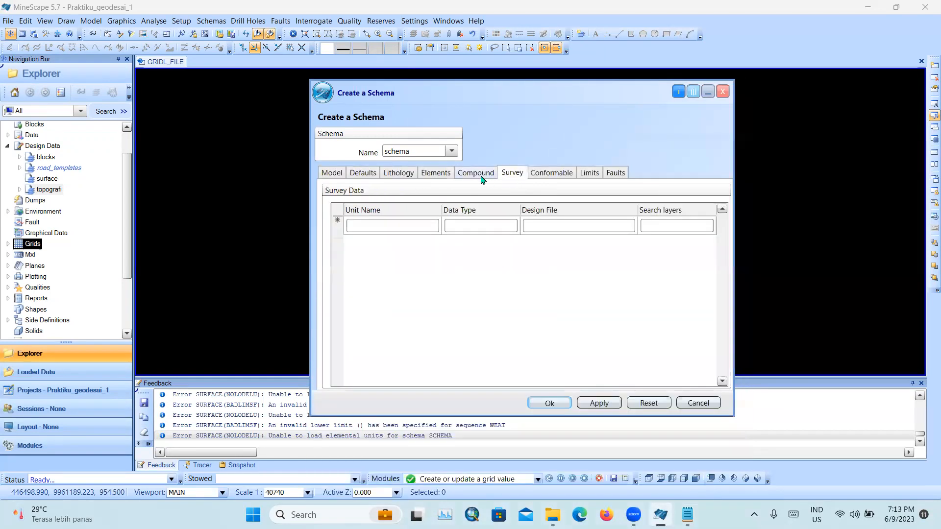
left_click(476, 174)
left_click(552, 174)
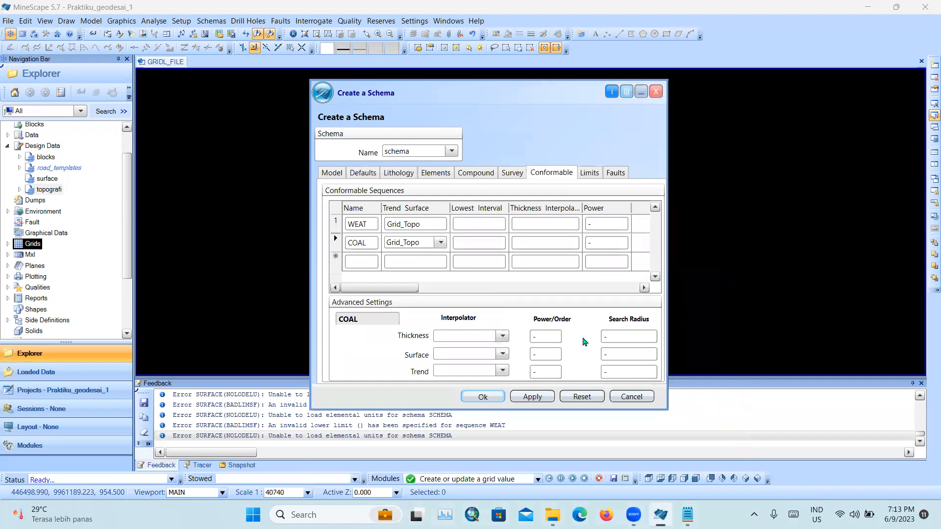
- Try twice to reset the schema definition, dismissing the error each time
left_click(582, 397)
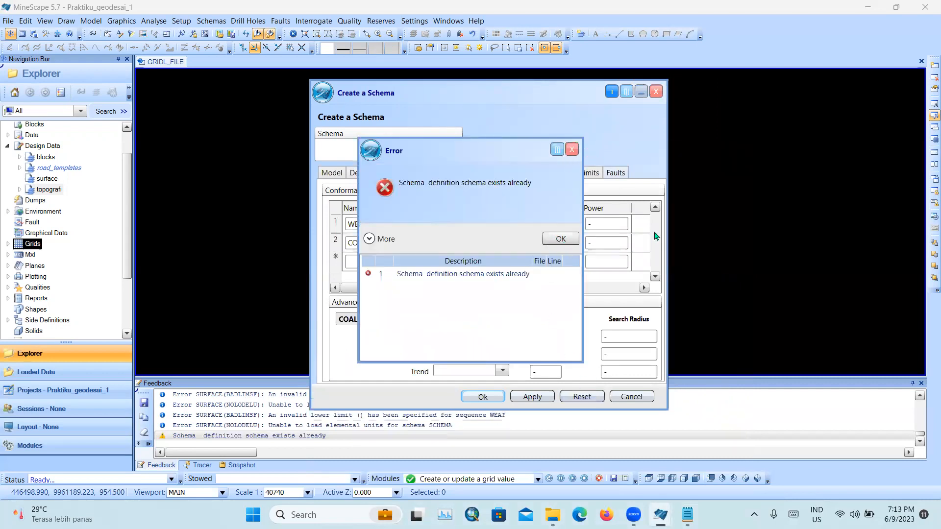
left_click(572, 150)
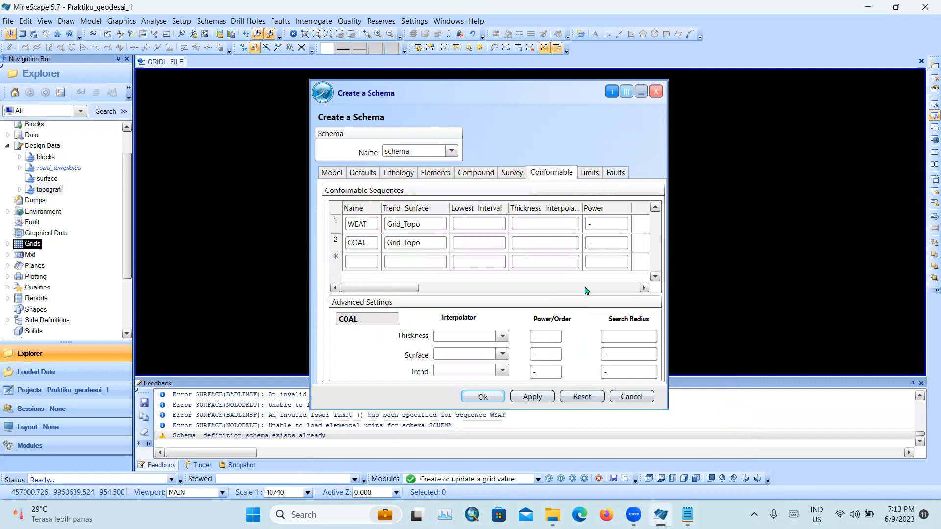
left_click(581, 395)
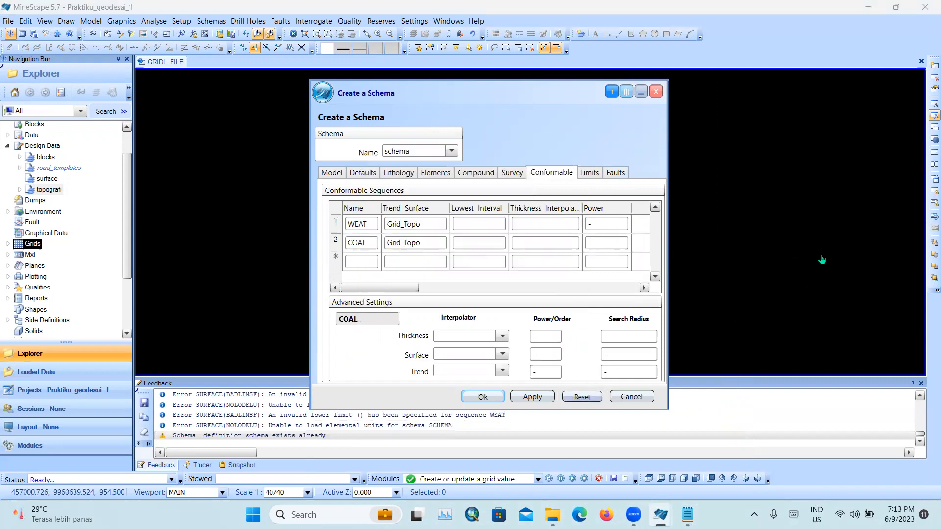
left_click(559, 238)
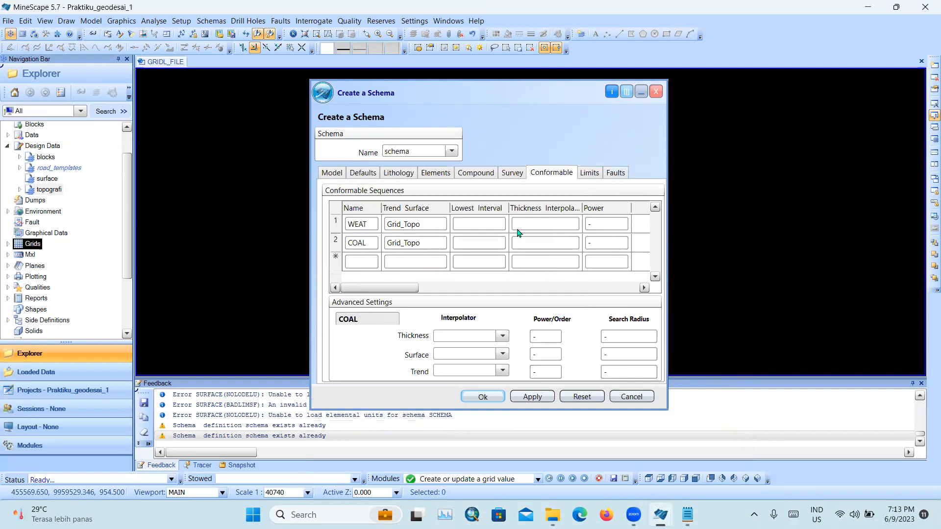
- Recheck the elemental units, survey data and conformable sequences, and discard the current schema definition
left_click(458, 176)
left_click(436, 175)
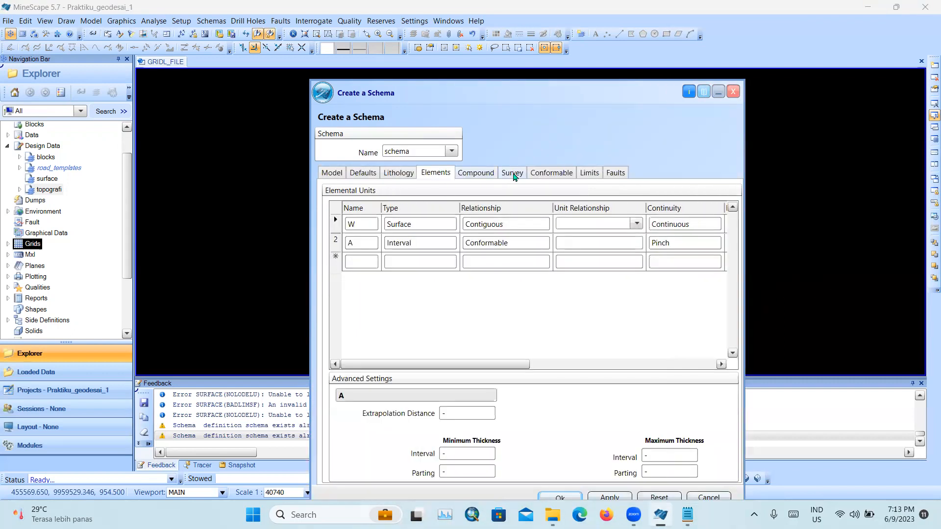
left_click(513, 175)
left_click(534, 175)
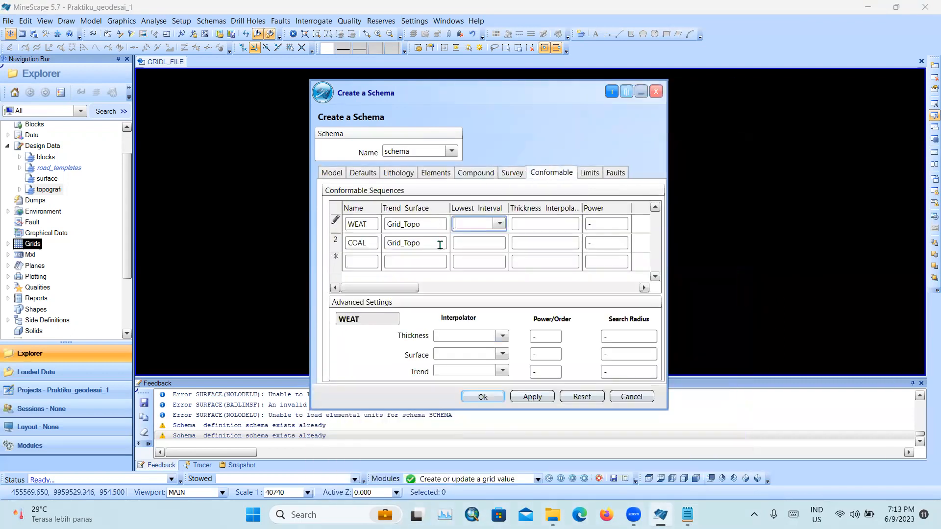
left_click(445, 245)
left_click(443, 243)
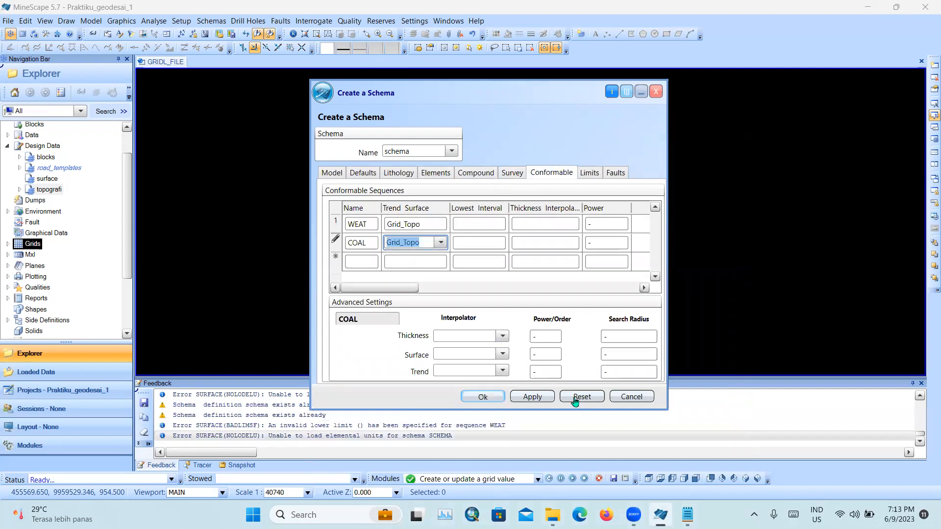
left_click(627, 396)
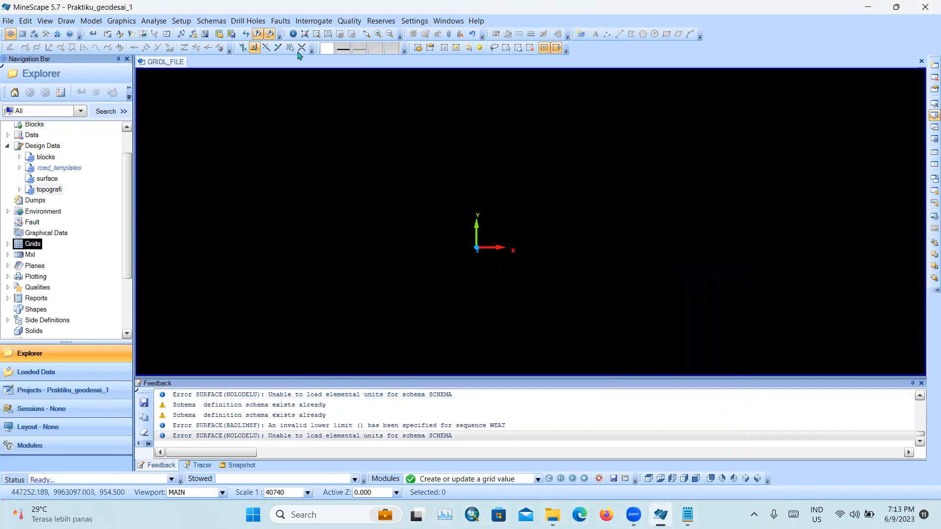
- Start a new schema named schema with table file tab_schema, grid file grid_chema and topography GRID_TOPO
left_click(214, 21)
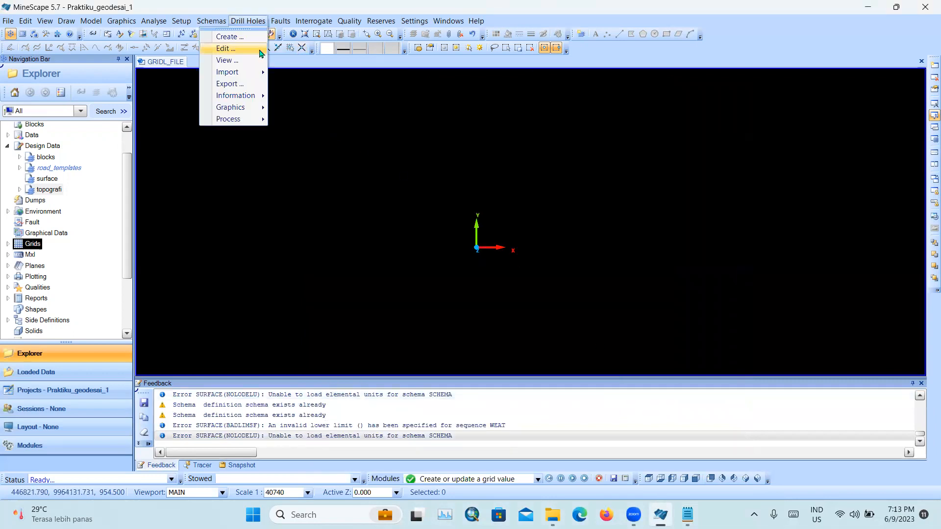
left_click(229, 37)
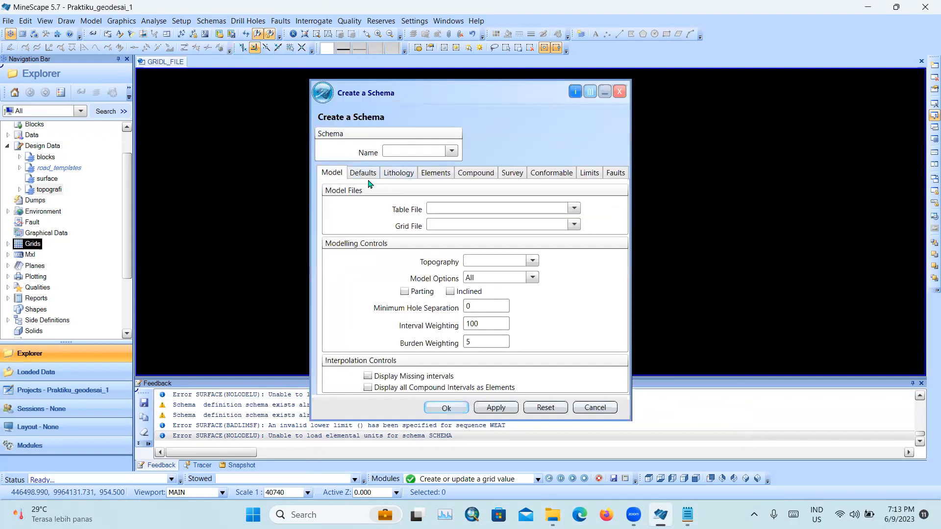
left_click(418, 157)
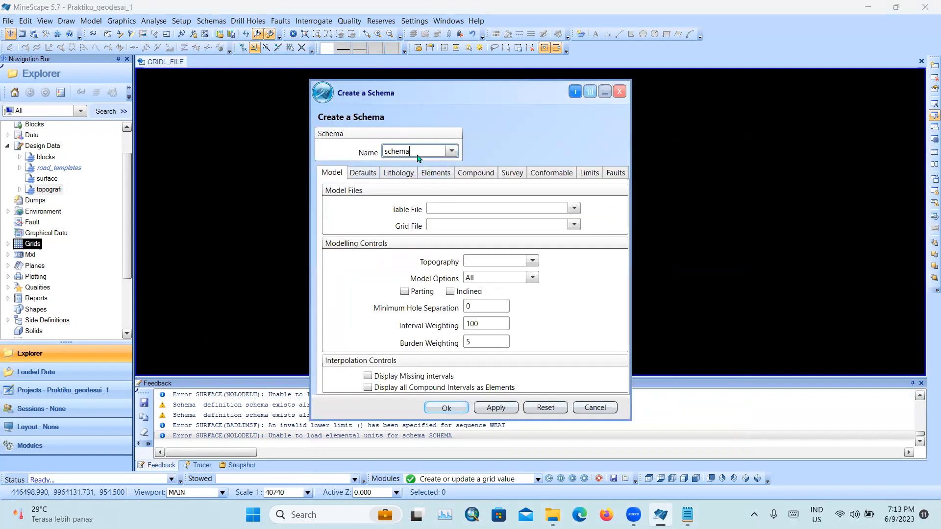
type("schema")
left_click(441, 210)
type("tab_schema")
left_click(450, 226)
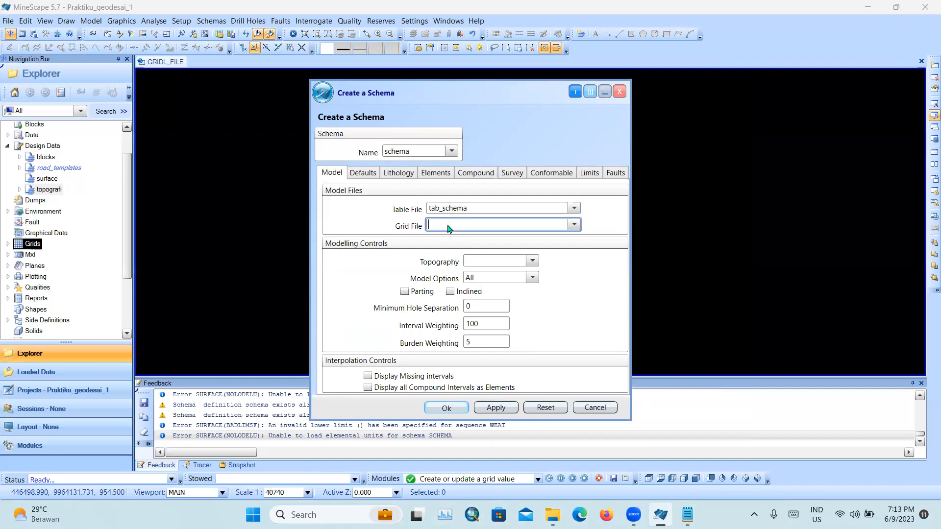
type("grid_s")
left_click(533, 261)
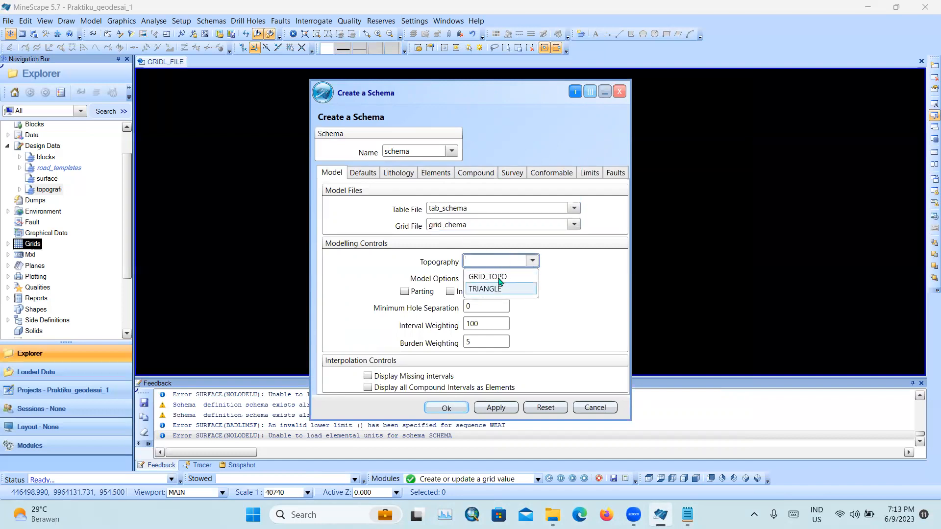
left_click(485, 275)
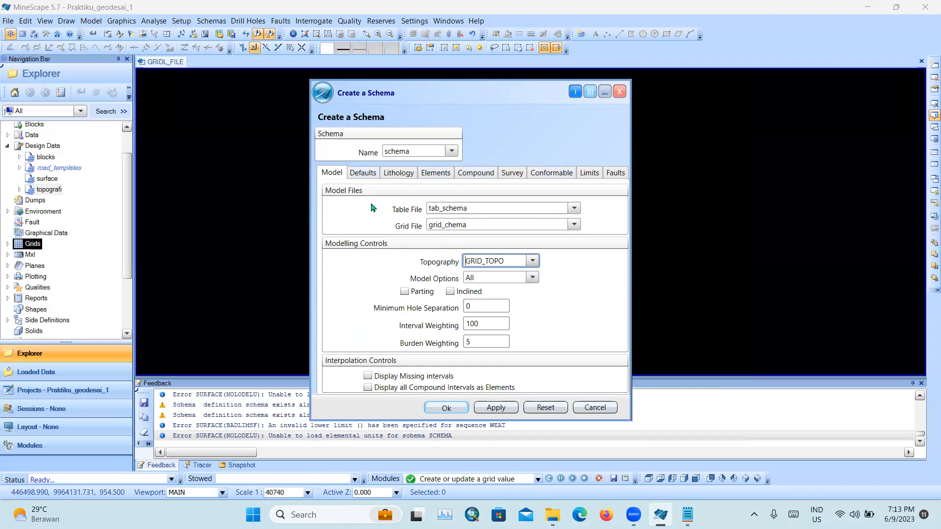
- Set the schema's default thickness and trend interpolators to FEM
left_click(364, 174)
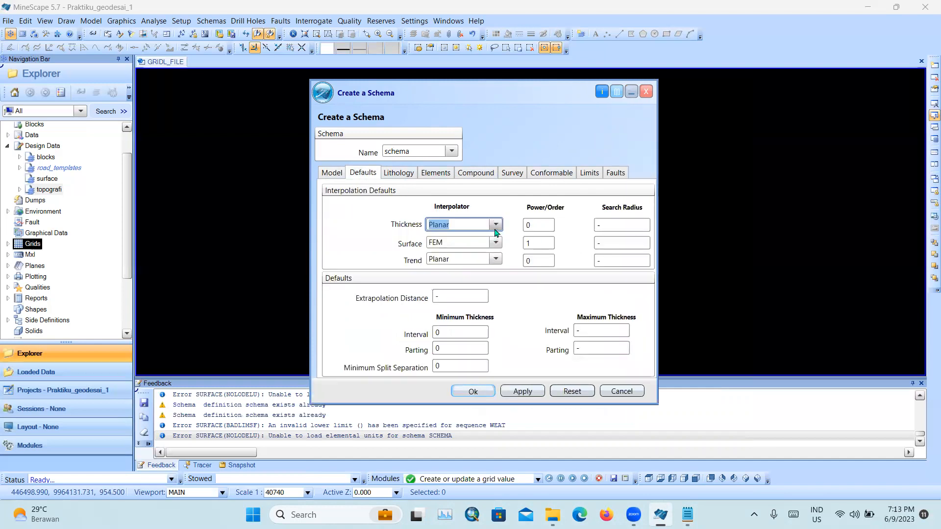
left_click(496, 224)
left_click(473, 275)
left_click(494, 261)
left_click(460, 303)
left_click(495, 263)
left_click(463, 312)
- Set the thickness, surface and trend search radii to 500 and the default extrapolation distance to 1000
left_click(627, 224)
type("500")
key("Tab")
type("500")
key("Tab")
type("500")
left_click(448, 297)
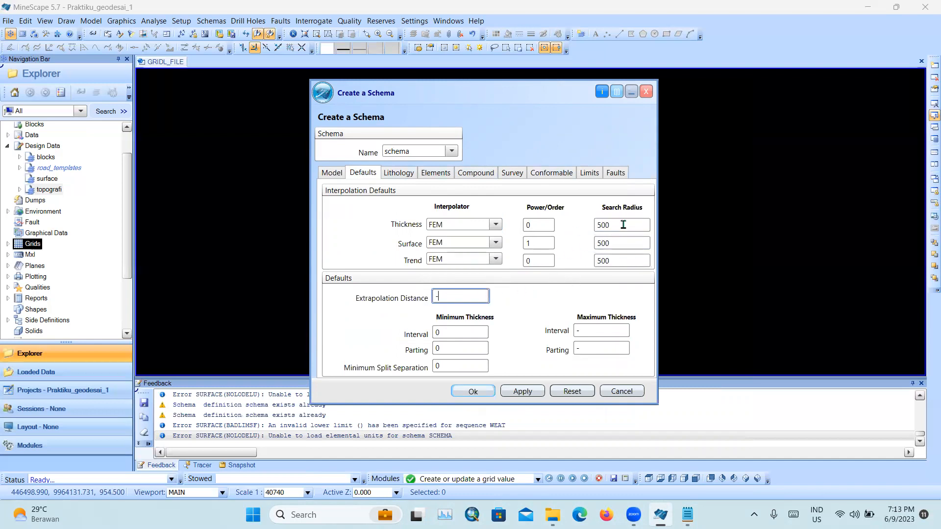
key("BackSpace")
type("1000")
left_click(619, 263)
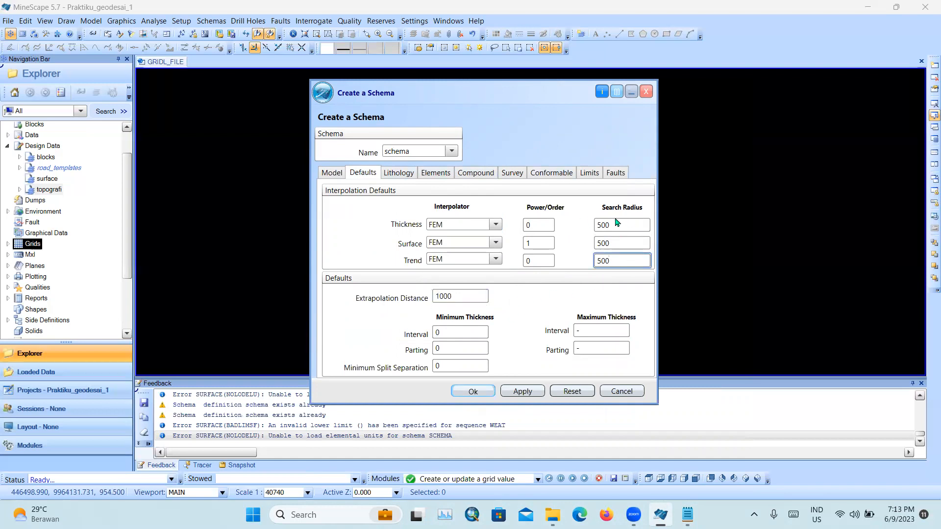
left_click(460, 295)
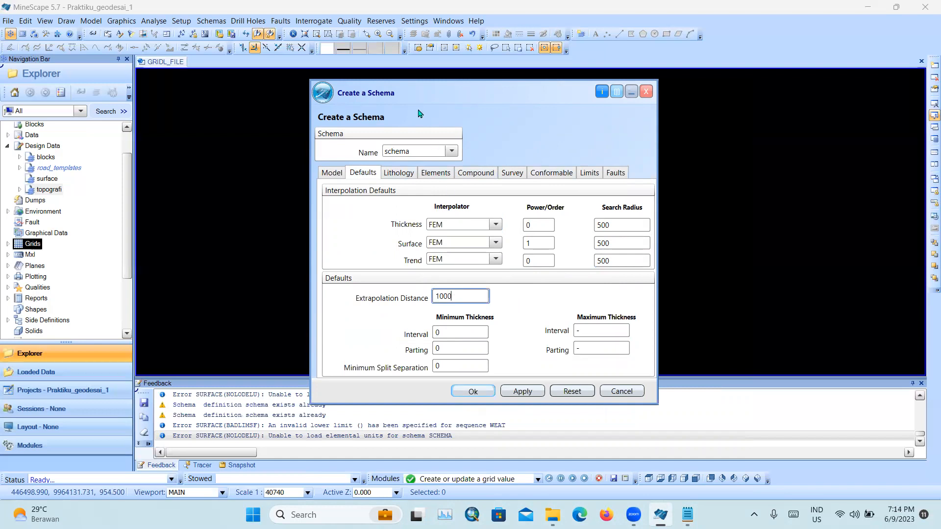
- Add the lithology codes W and CO to the schema
left_click(406, 174)
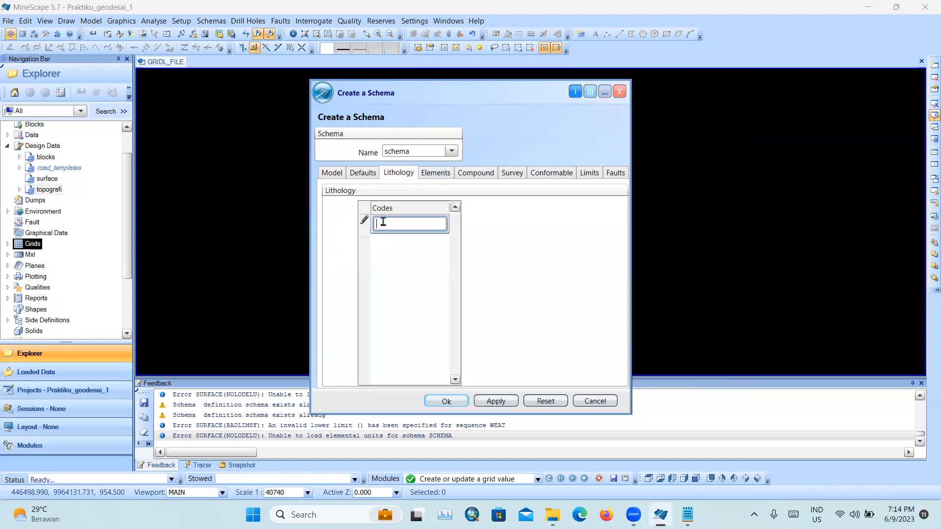
type("W")
key("Return")
type("C")
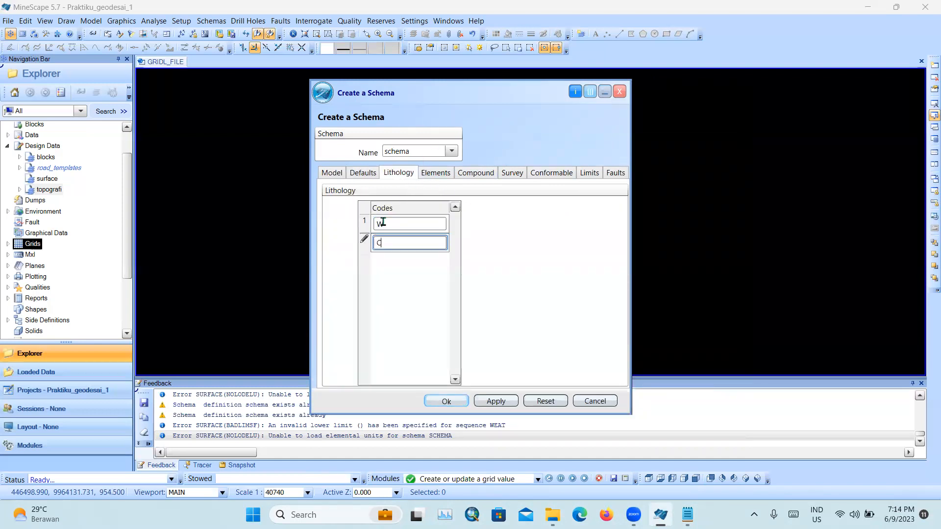
type("O")
key("Return")
- Add two elemental units named W and A
left_click(446, 177)
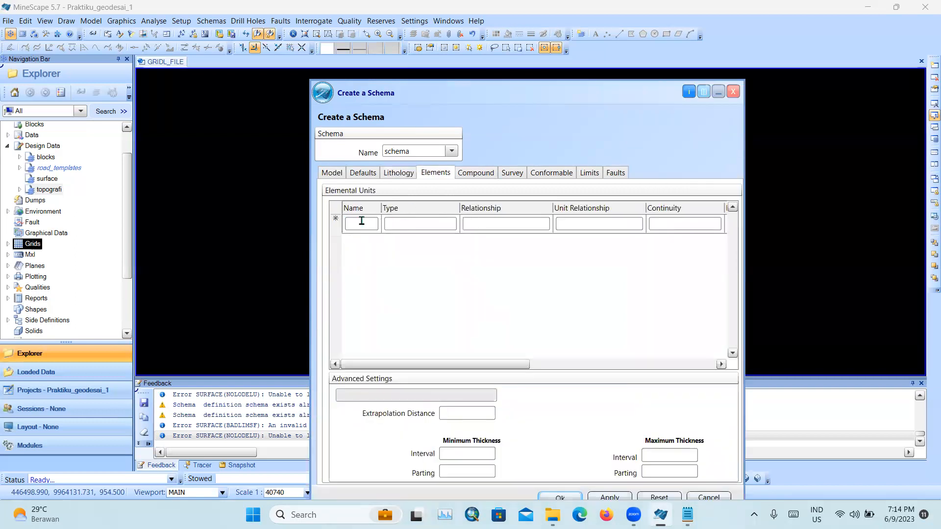
left_click(371, 224)
type("W")
key("Return")
type("A")
key("Return")
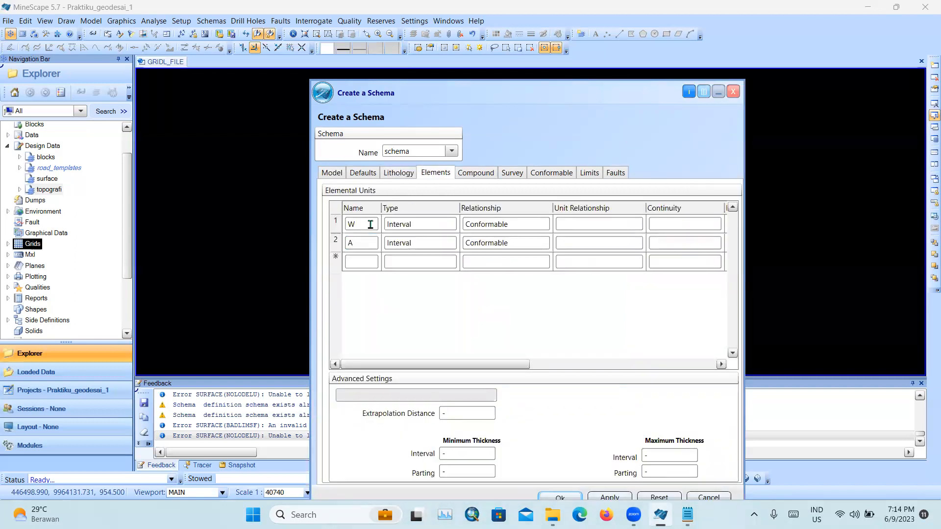
- Define elemental unit W as a Surface with Contiguous relationship and Continuous continuity
left_click(444, 224)
left_click(449, 224)
left_click(437, 241)
left_click(512, 224)
left_click(539, 225)
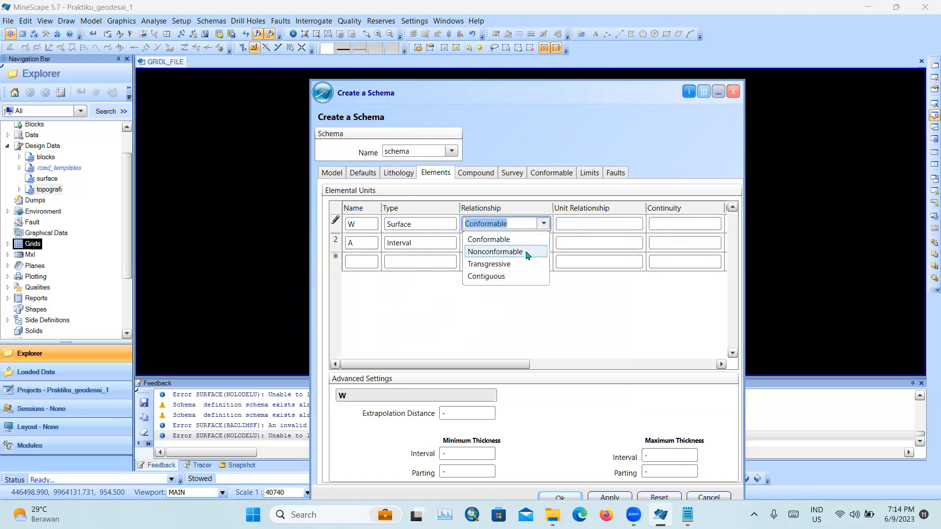
left_click(510, 276)
left_click(661, 223)
left_click(713, 224)
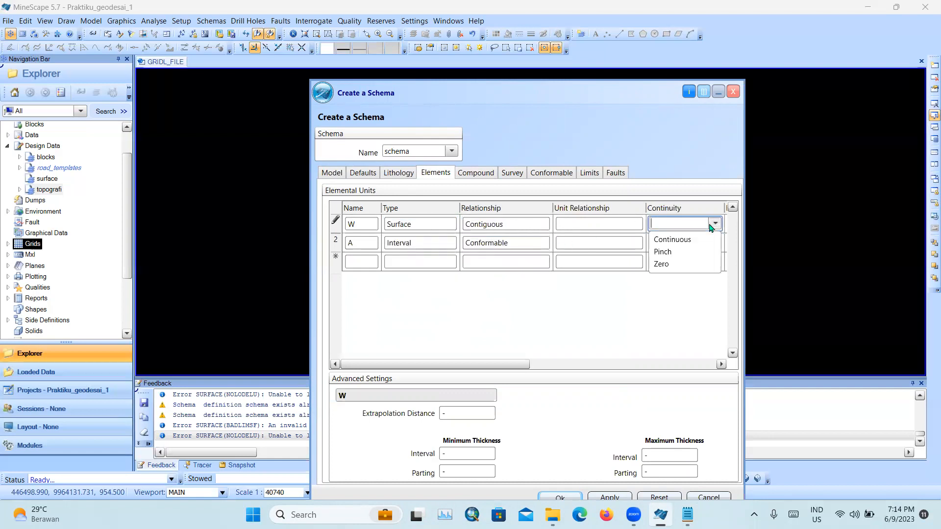
left_click(696, 244)
- Set the continuity of elemental unit A to Pinch
left_click(703, 248)
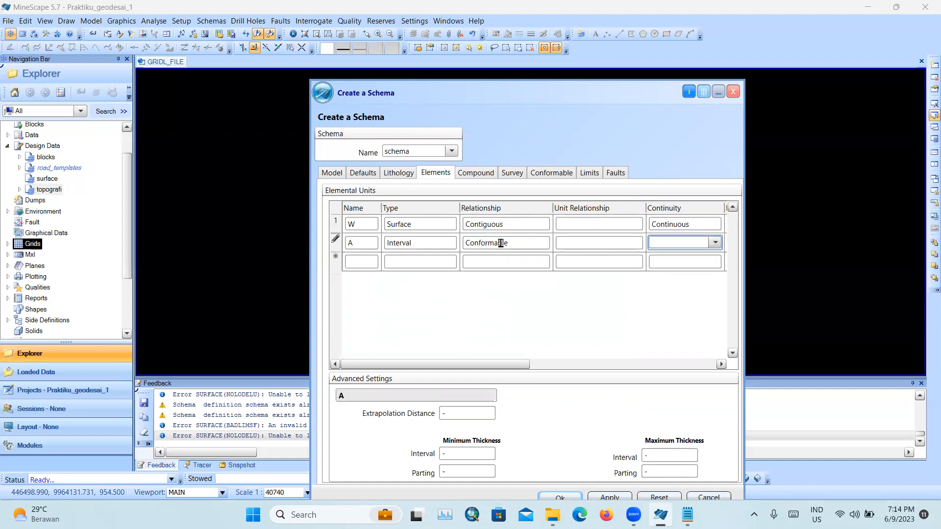
left_click(715, 242)
left_click(696, 271)
- Add conformable sequence WEAT with trend surface Grid_Topo and lowest interval W
left_click(482, 175)
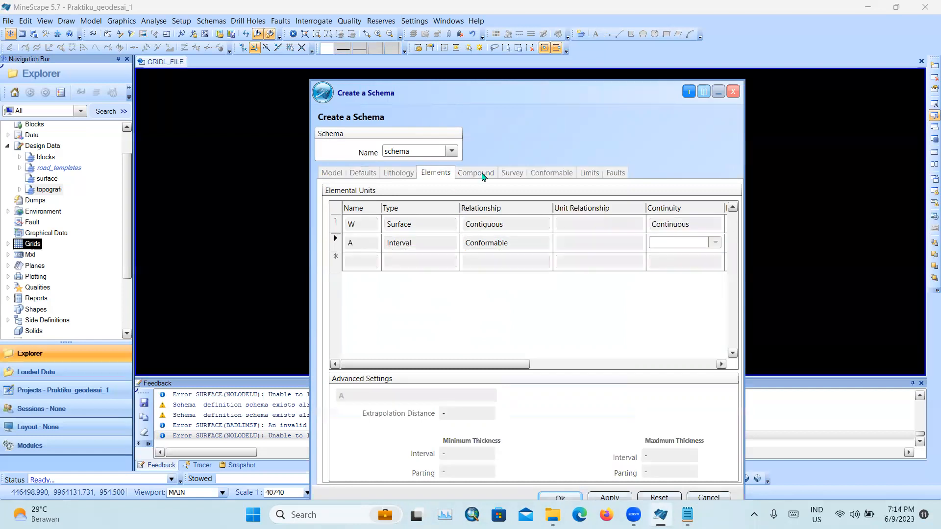
left_click(513, 175)
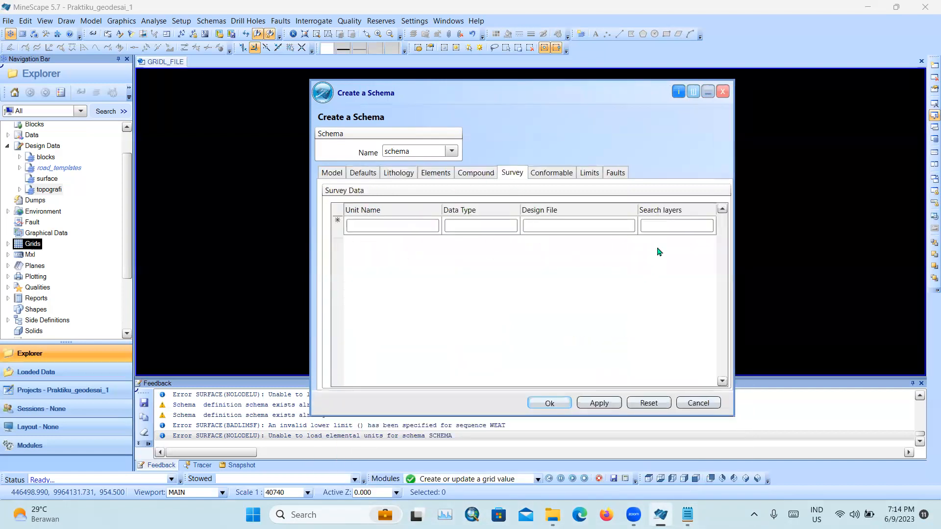
left_click(549, 174)
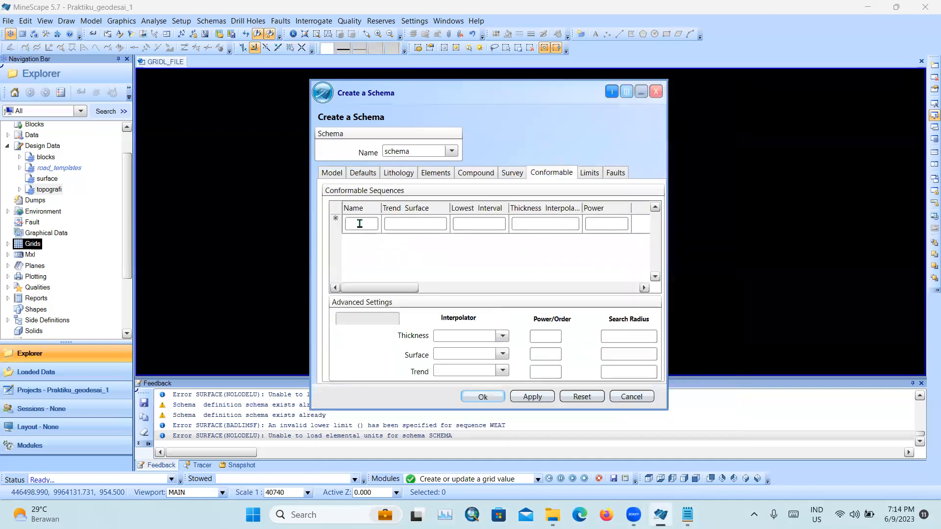
left_click(359, 224)
type("WEAT")
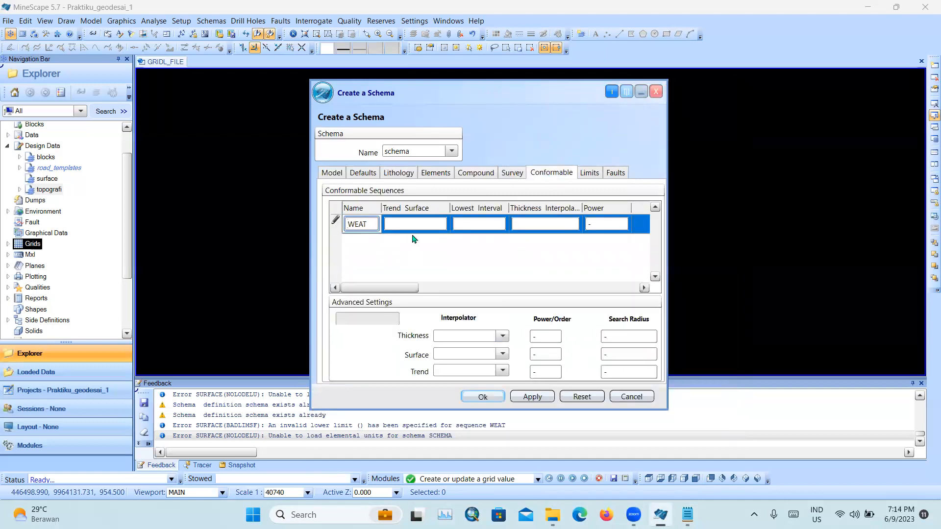
left_click(427, 224)
left_click(441, 225)
left_click(433, 241)
left_click(489, 226)
left_click(500, 223)
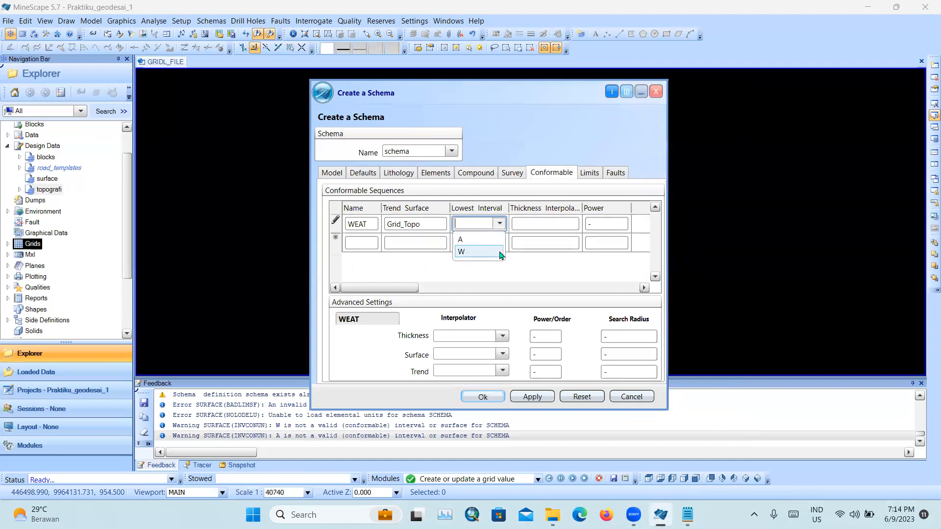
left_click(492, 253)
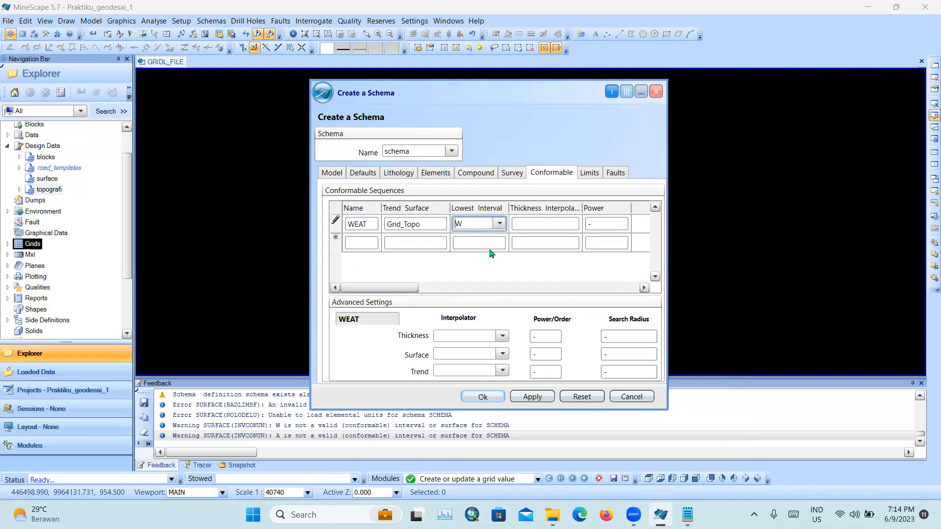
- Add a second conformable sequence named A and open its trend surface choices
left_click(351, 242)
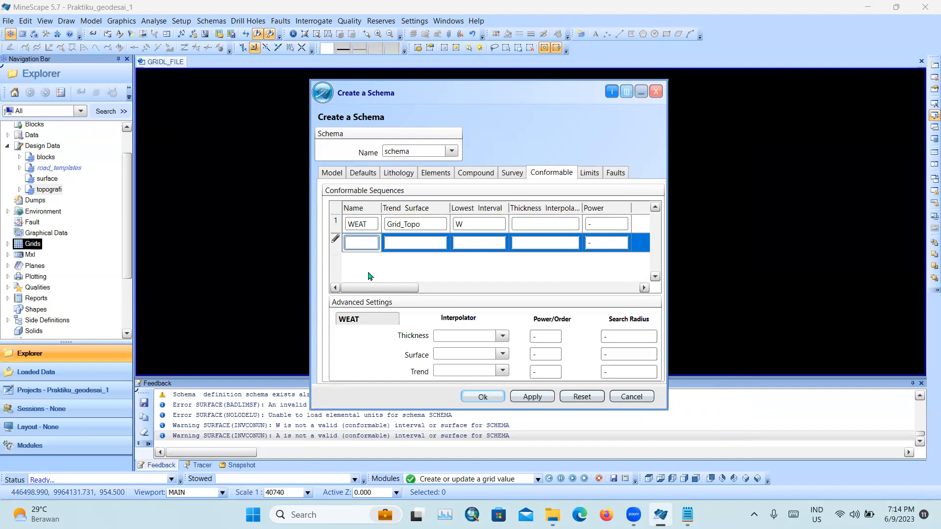
left_click(423, 242)
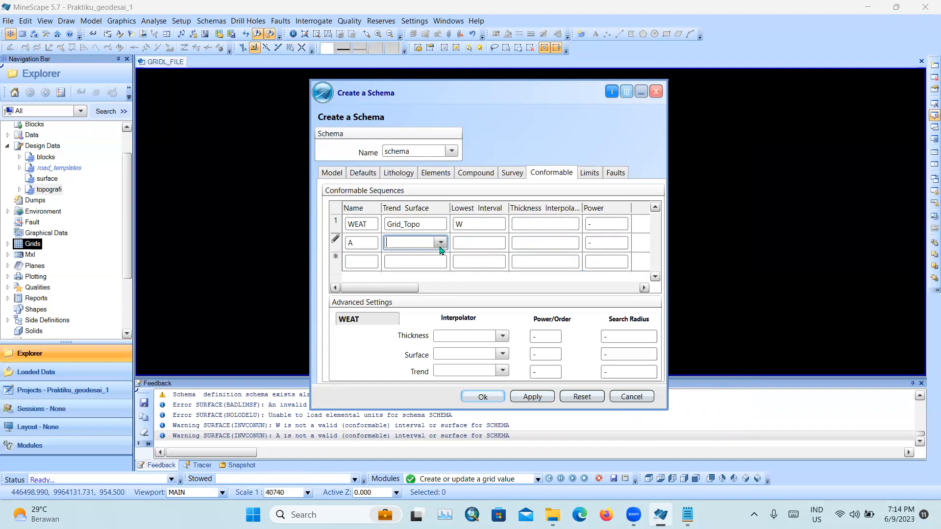
left_click(441, 242)
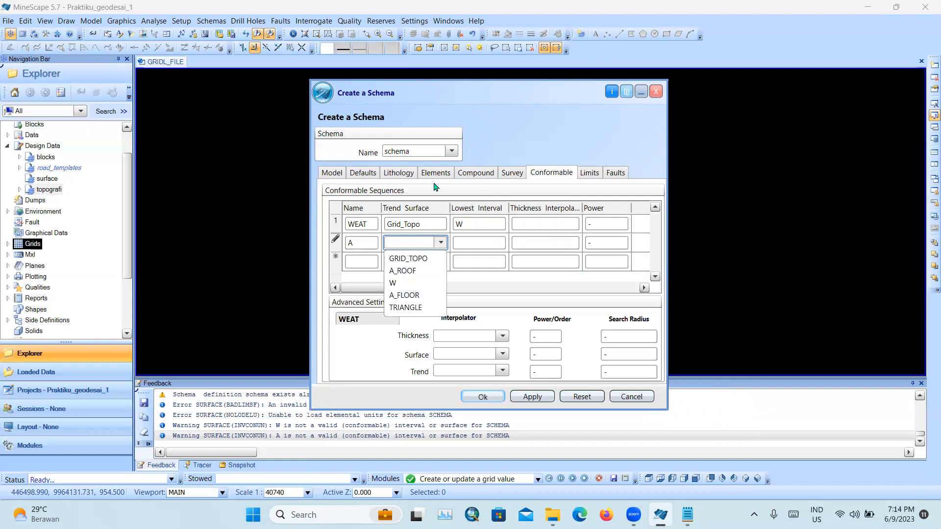
- Give conformable sequence A the trend surface A_Roof and the lowest interval A
left_click(415, 271)
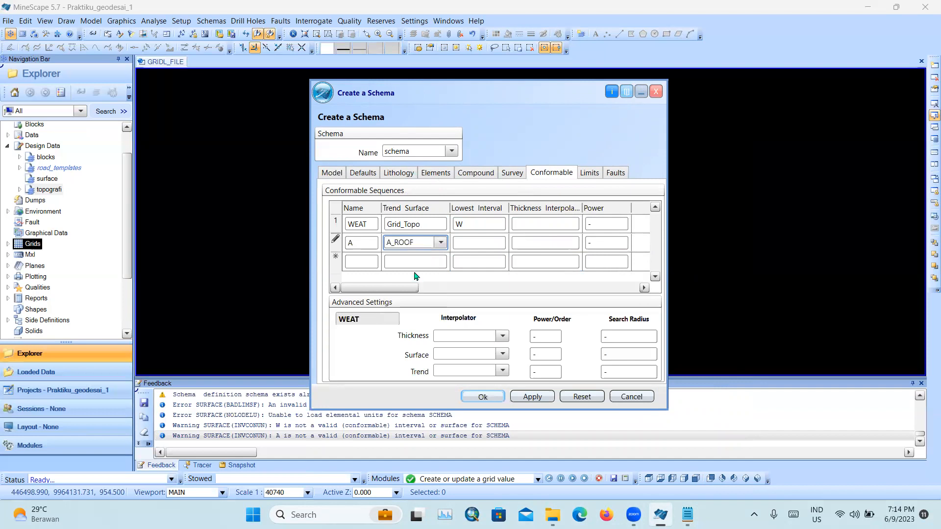
left_click(504, 244)
left_click(499, 243)
left_click(474, 260)
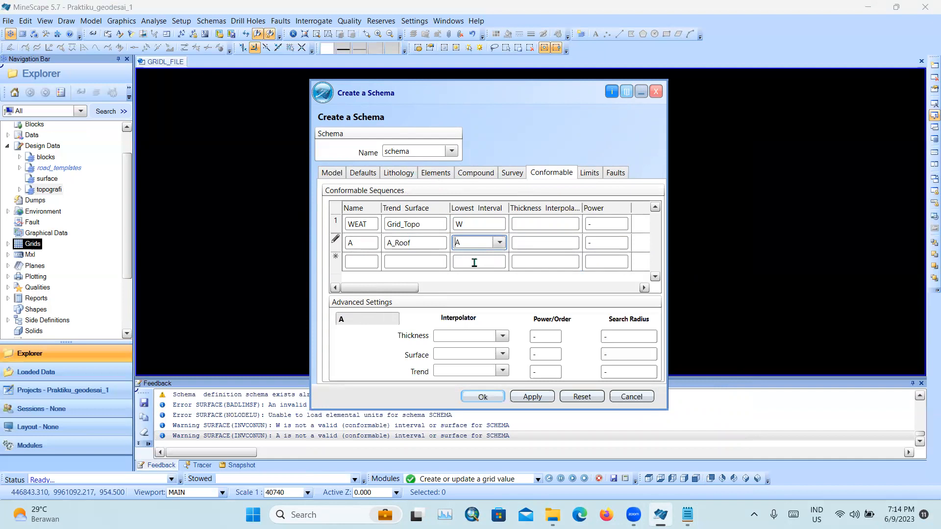
left_click(475, 265)
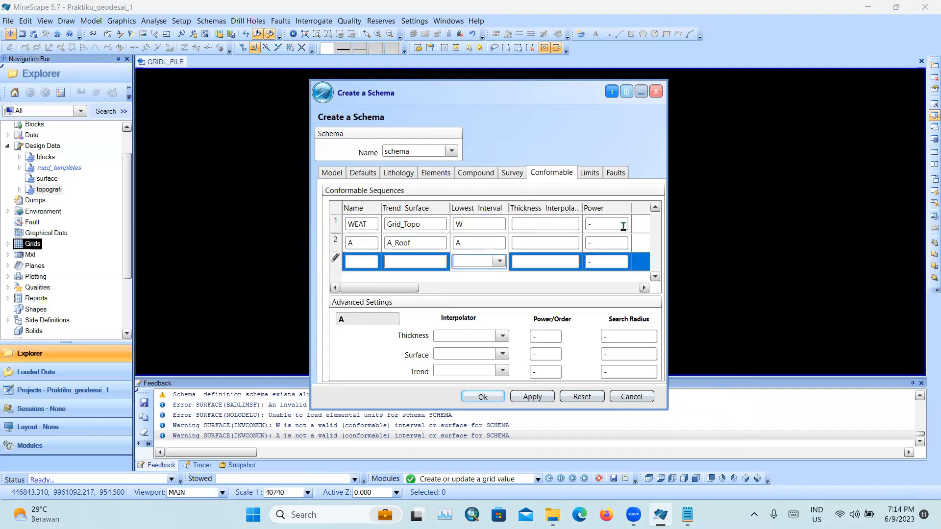
- Leave the schema's limits and fault assignments empty and save it over the existing schema definition
left_click(589, 175)
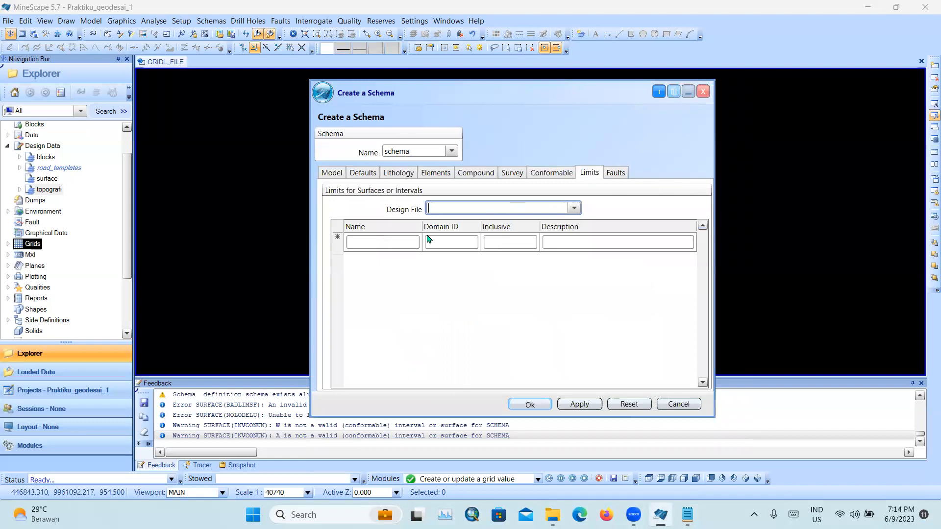
left_click(623, 176)
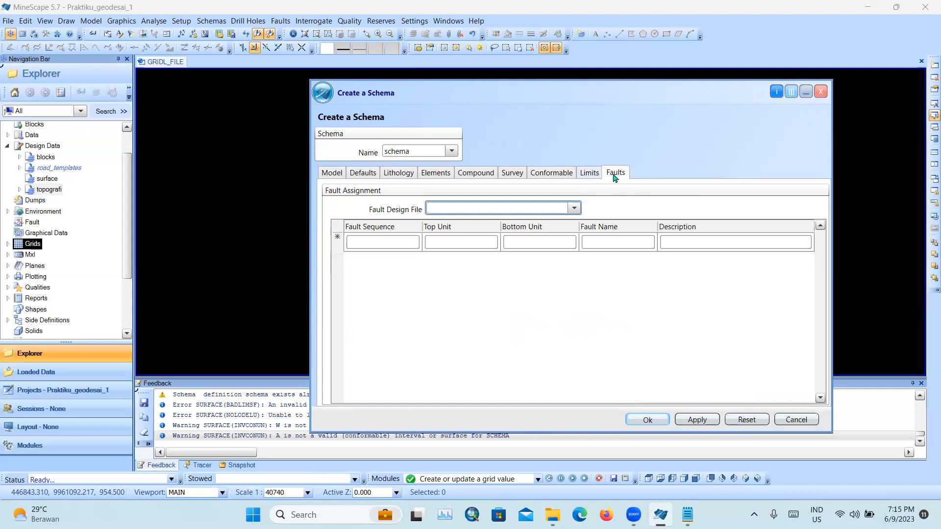
left_click(645, 420)
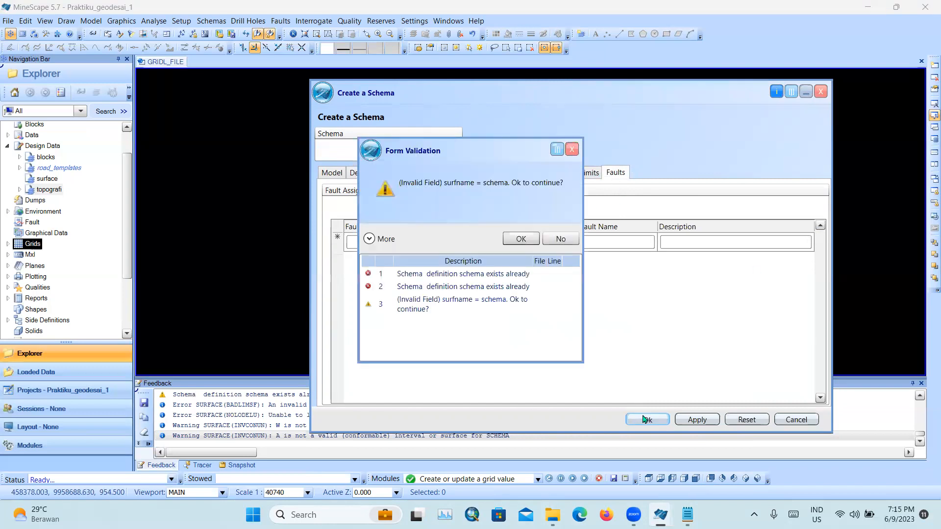
left_click(525, 239)
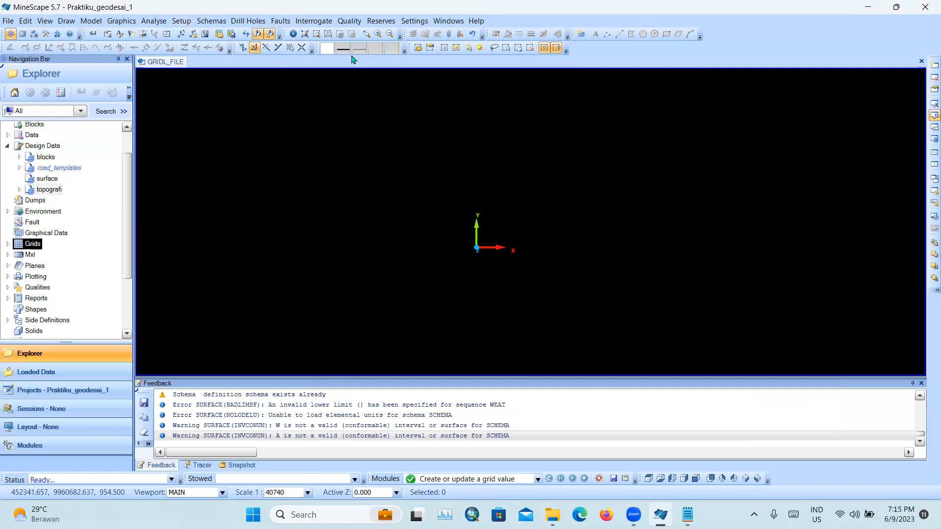
- Set up the current model with schema name schema and model type Grid, leaving the quality model blank
left_click(181, 20)
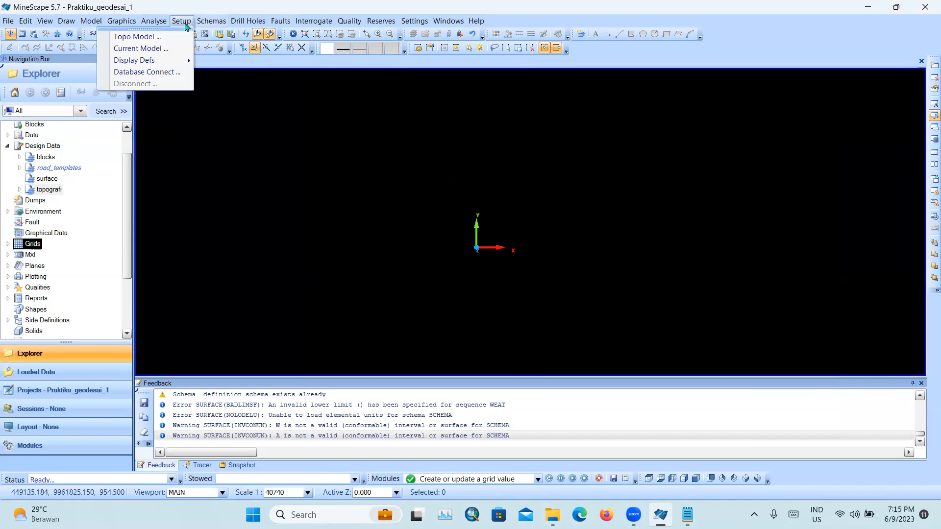
left_click(162, 48)
left_click(503, 219)
left_click(492, 236)
left_click(503, 235)
left_click(497, 253)
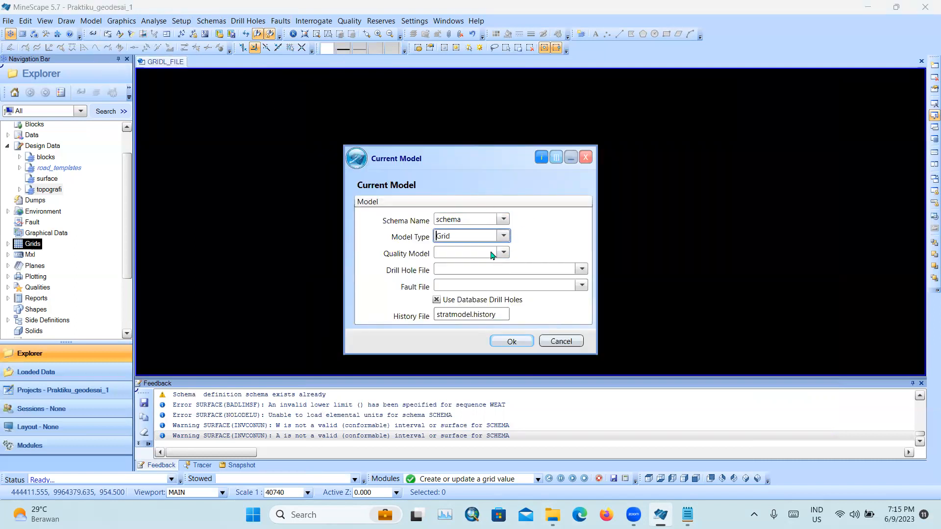
left_click(532, 270)
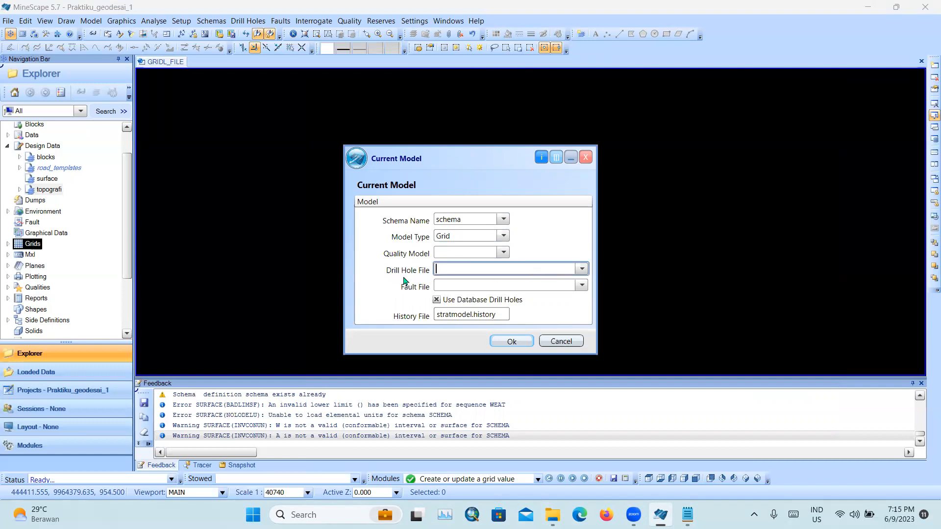
left_click(505, 253)
left_click(506, 254)
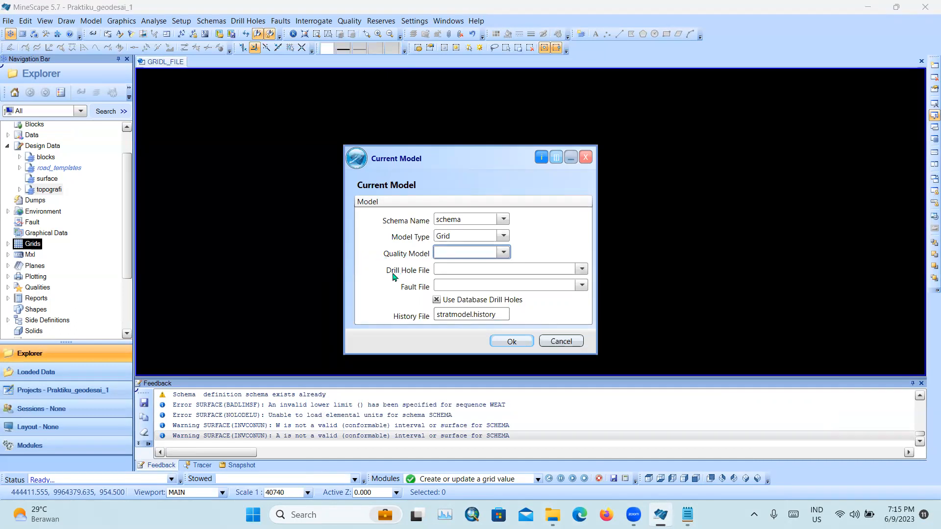
- Create a new 3D design file named drillhole in metres for the current model's drill holes
left_click(582, 269)
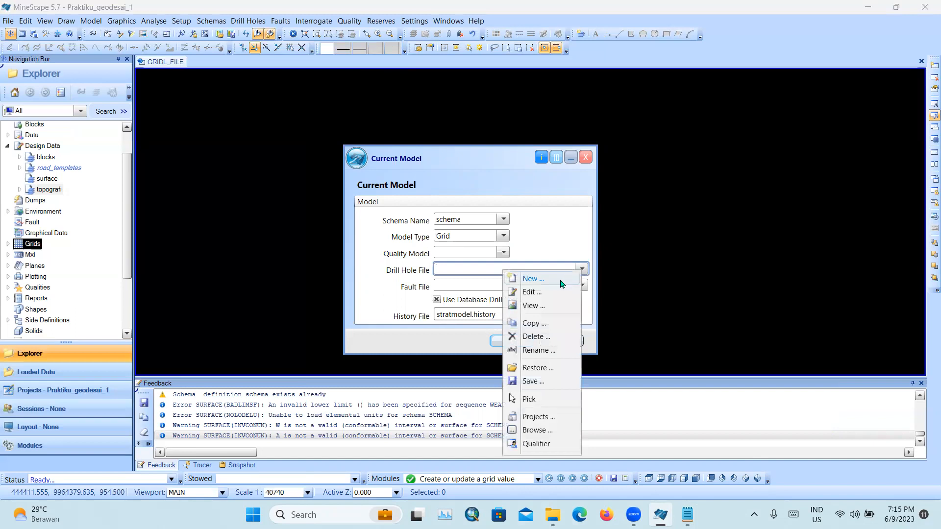
left_click(562, 279)
left_click(466, 216)
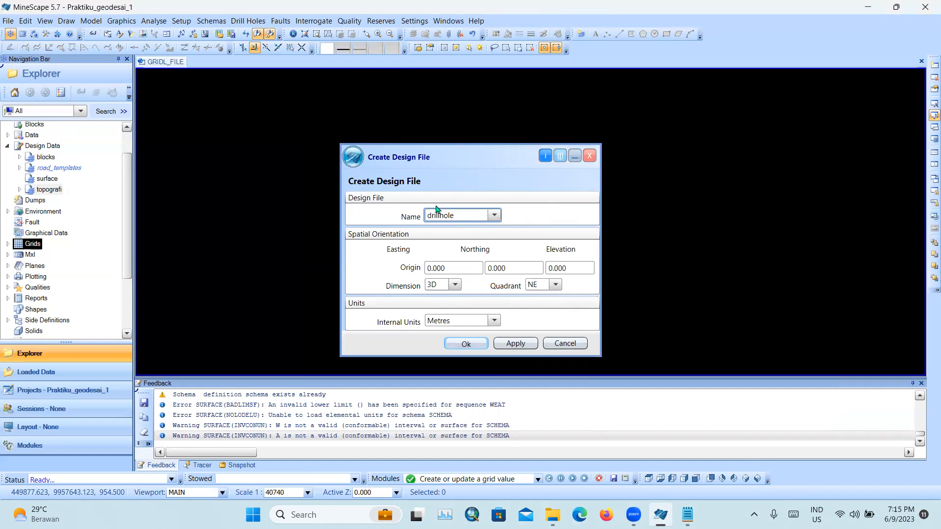
left_click(485, 343)
- Assign drillhole as the current model's drill hole file and confirm the model settings
left_click(582, 269)
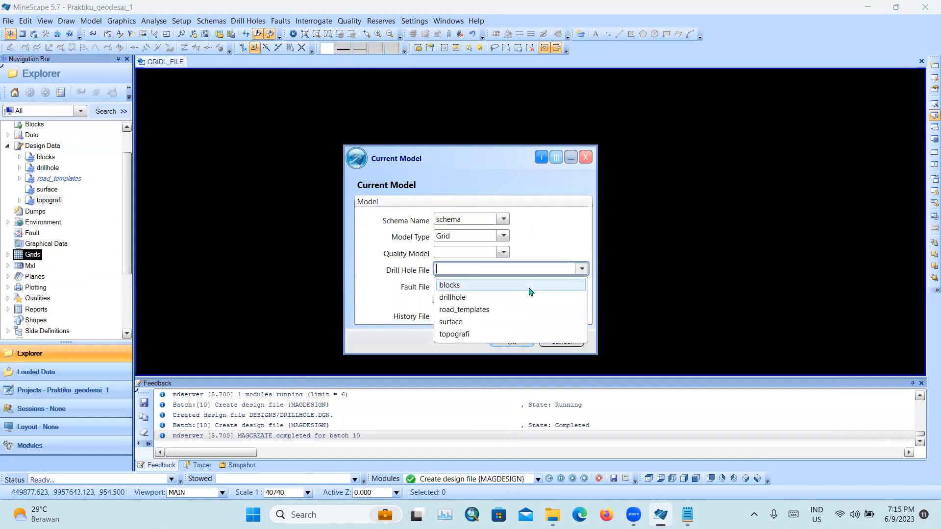
left_click(453, 297)
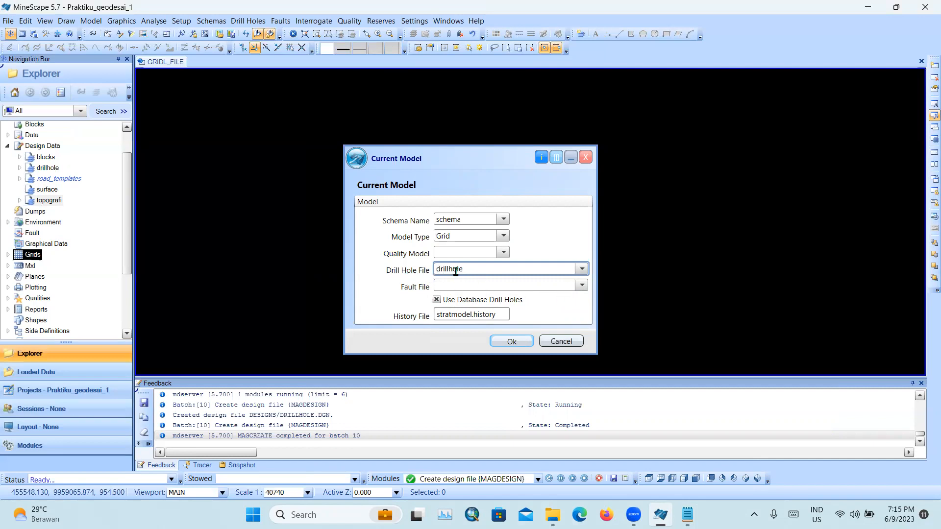
left_click(513, 342)
left_click(572, 149)
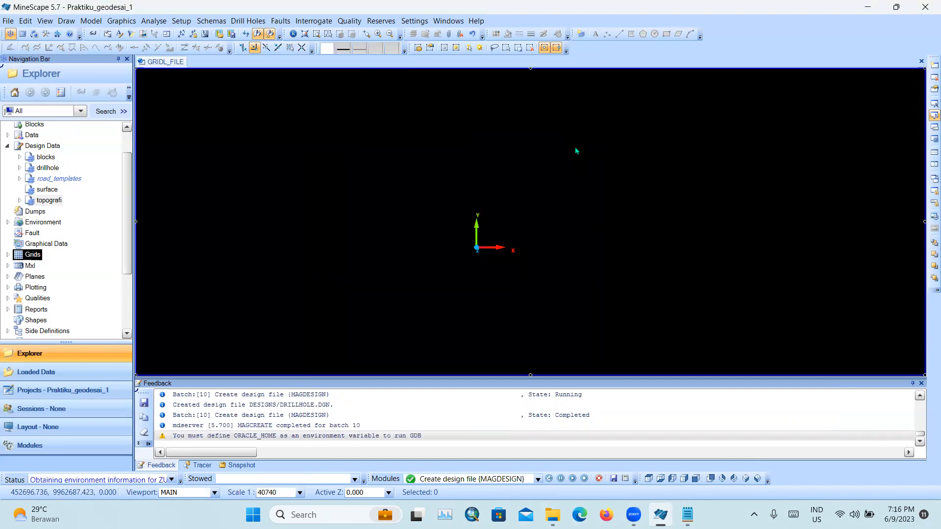
- Save the surface display definitions for schema, keeping surface W white with Normal line style and OneX weight
left_click(187, 22)
mouse_move(134, 66)
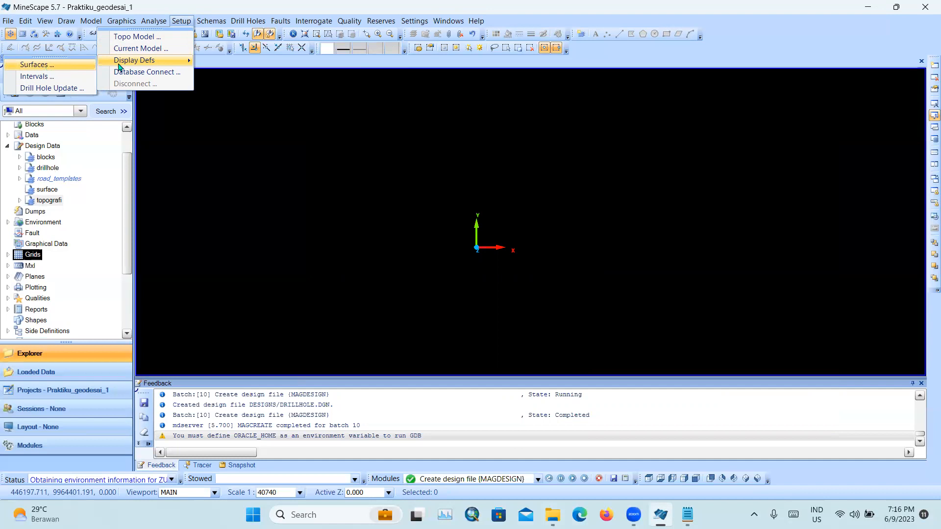
left_click(66, 65)
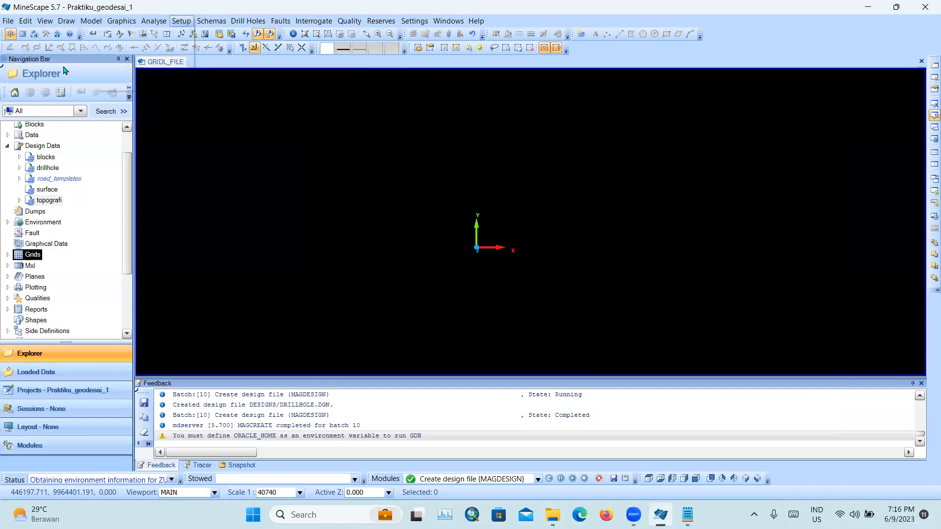
left_click(447, 203)
left_click(434, 221)
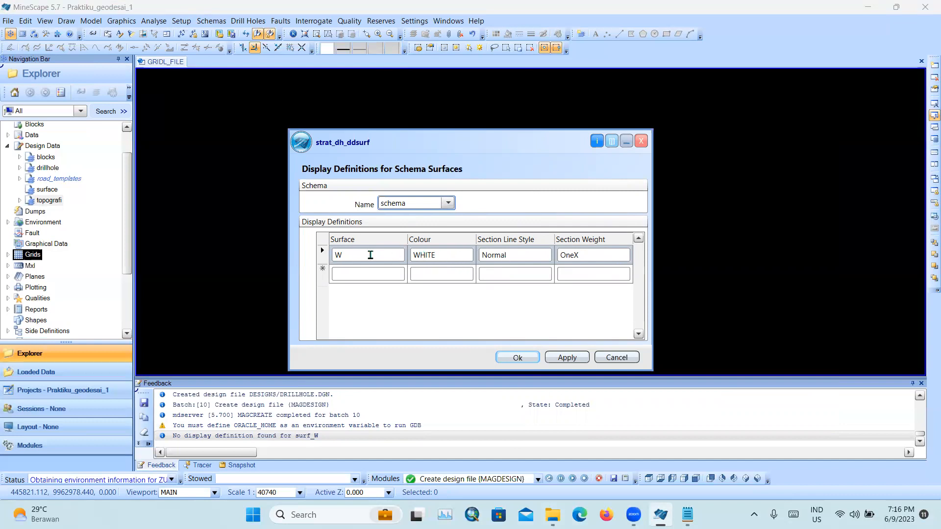
left_click(519, 358)
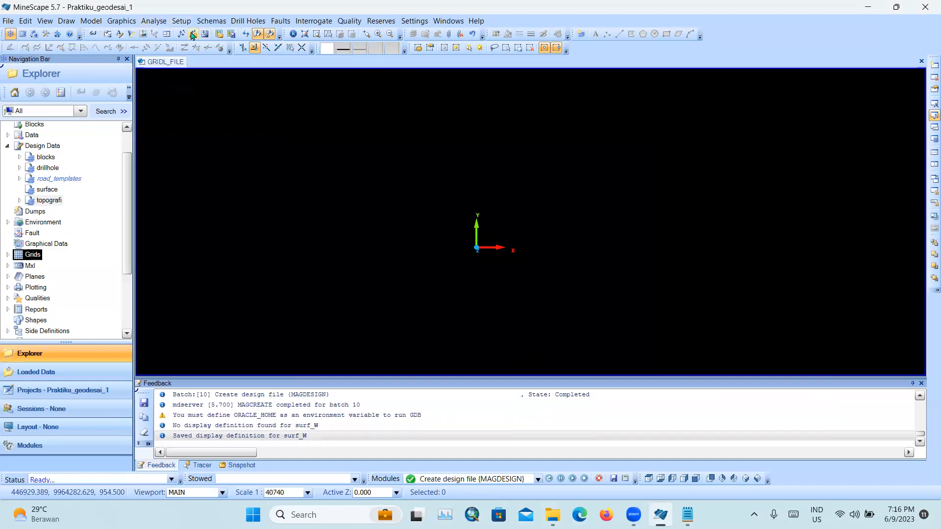
- Open the interval display definitions and load the ones belonging to schema
left_click(181, 21)
mouse_move(185, 60)
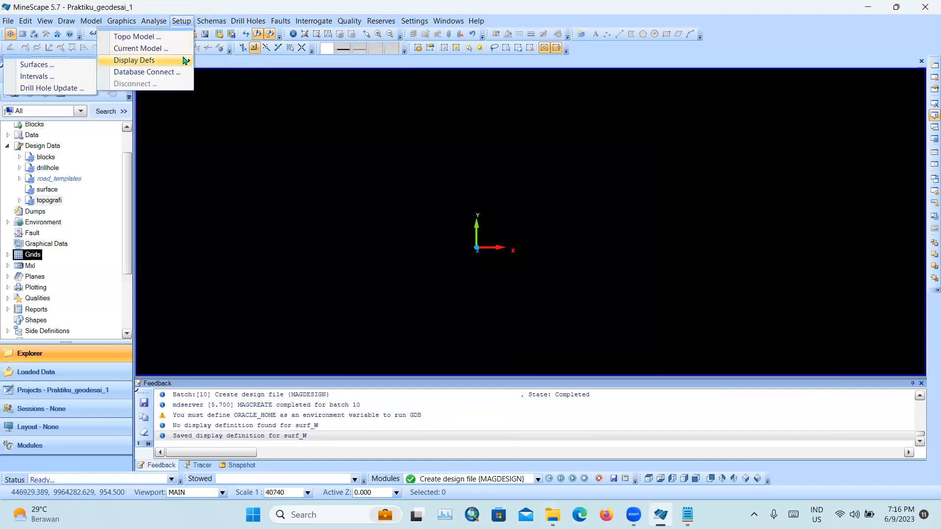
left_click(56, 77)
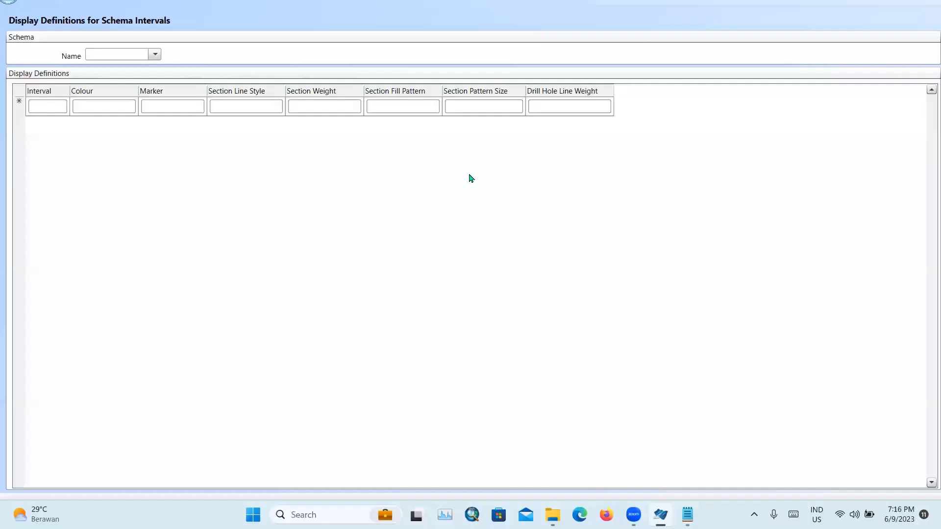
left_click(154, 55)
left_click(152, 65)
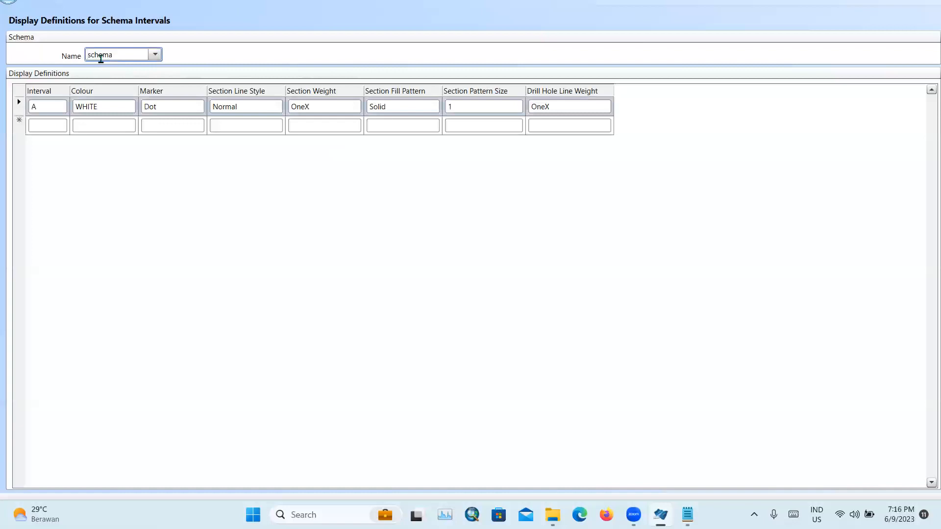
left_click(155, 54)
left_click(145, 75)
- Set the display colour of interval A to RED
left_click(108, 107)
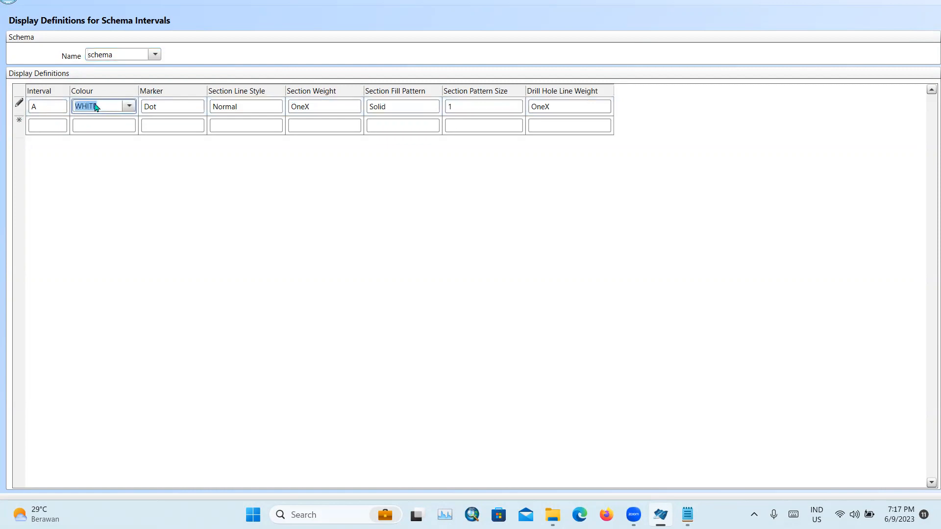
left_click(130, 107)
left_click(84, 148)
- Look through the section line style, weight and fill pattern choices offered for a blank interval row
left_click(55, 124)
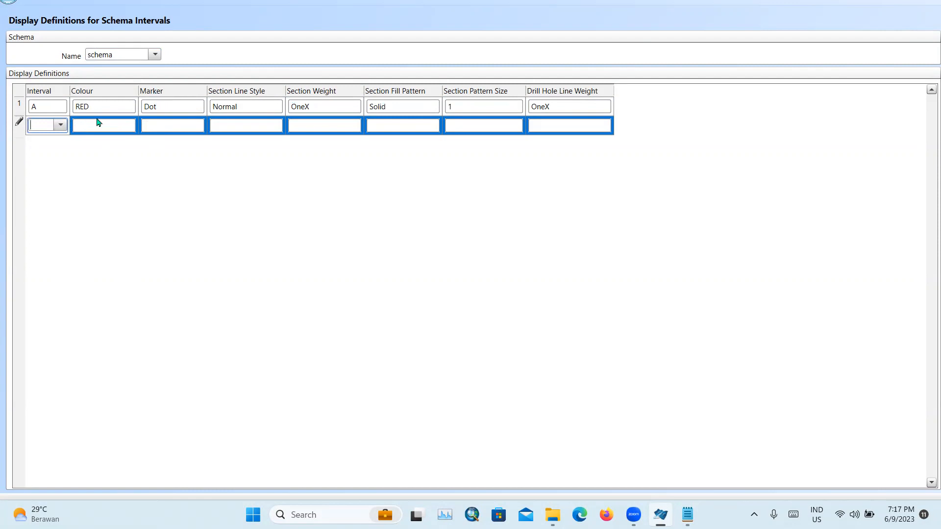
left_click(190, 124)
left_click(198, 125)
left_click(258, 124)
left_click(274, 123)
left_click(276, 126)
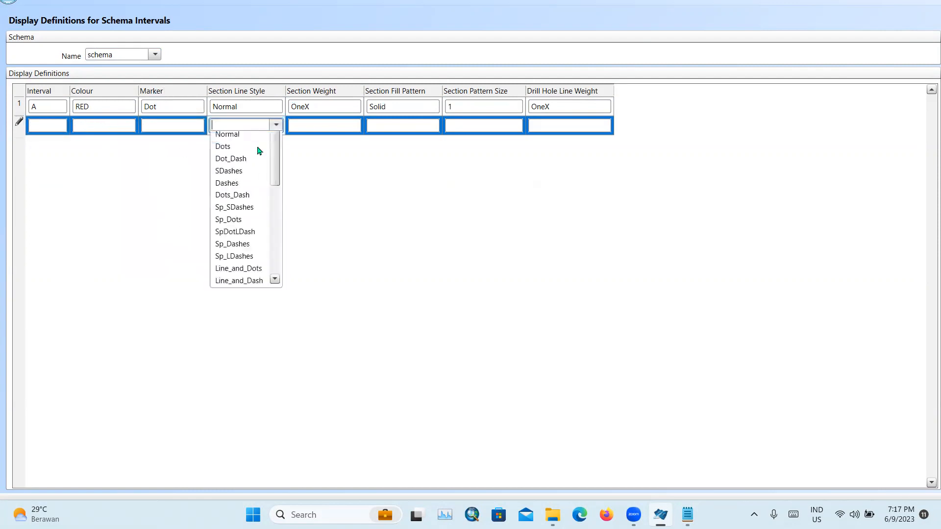
left_click(314, 129)
left_click(357, 129)
left_click(354, 126)
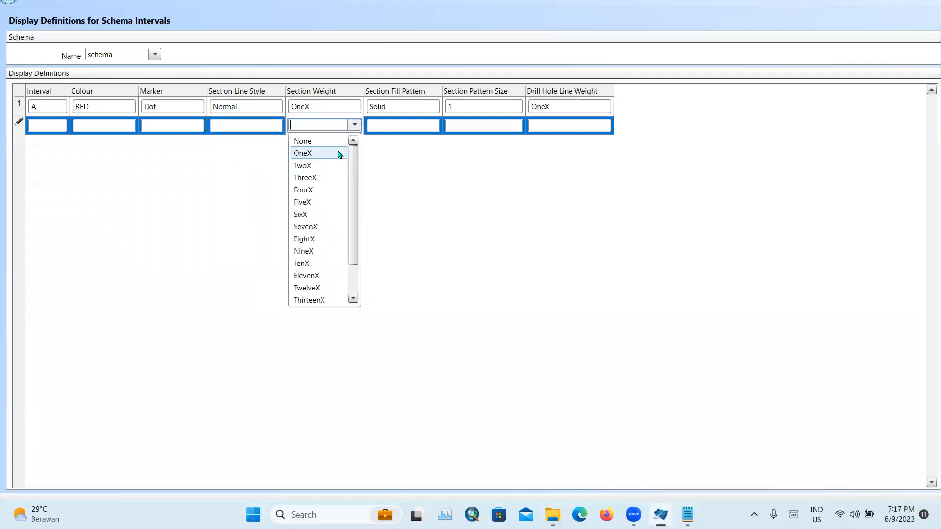
left_click(402, 125)
left_click(432, 126)
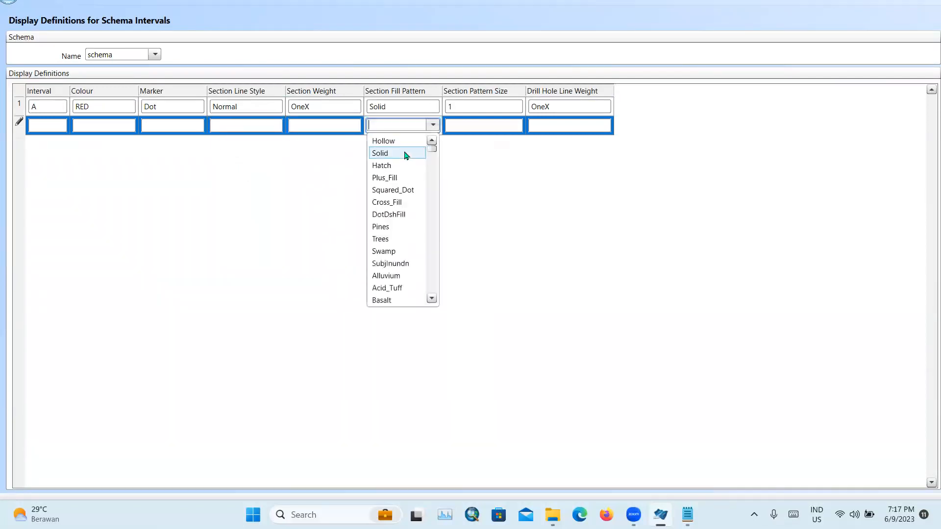
left_click(474, 130)
left_click(549, 124)
left_click(605, 125)
left_click(637, 139)
left_click(567, 110)
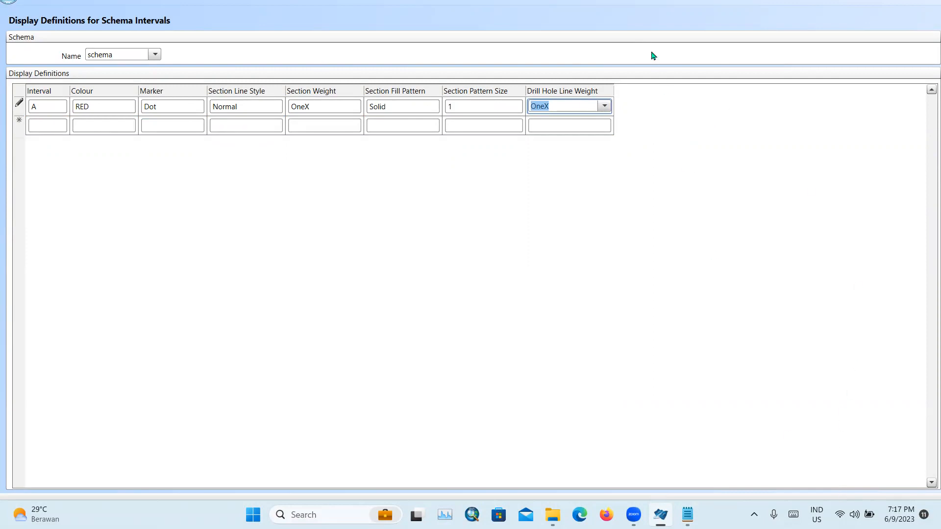
- Bring the whole interval display form into view and save its definitions
left_click_drag(621, 1, 624, 184)
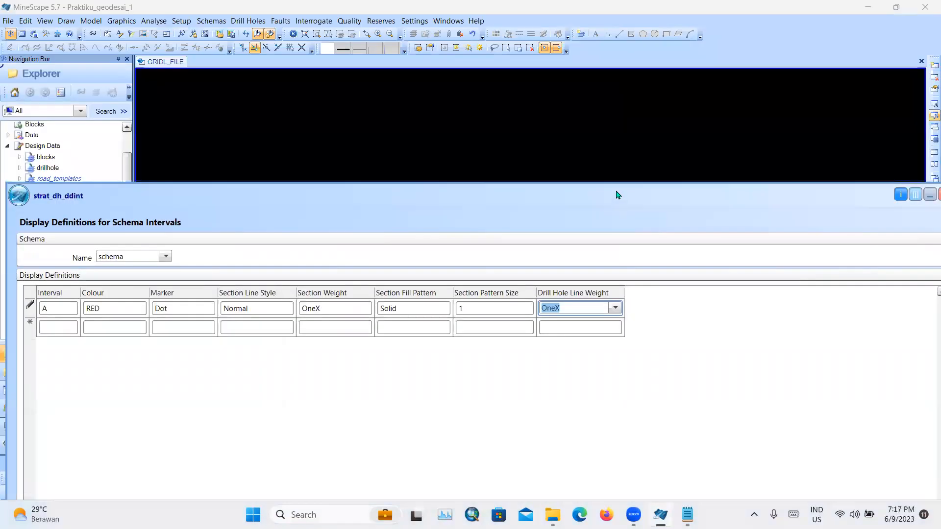
double_click(618, 195)
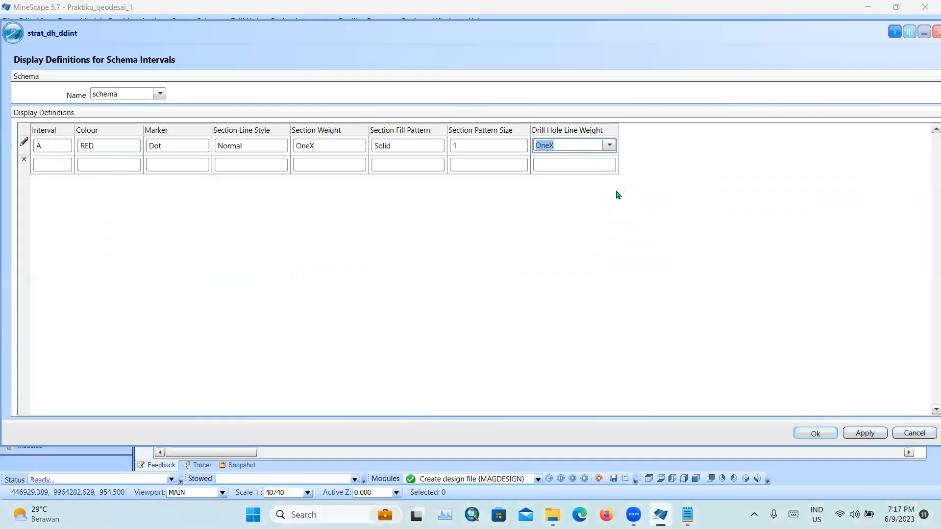
left_click(814, 434)
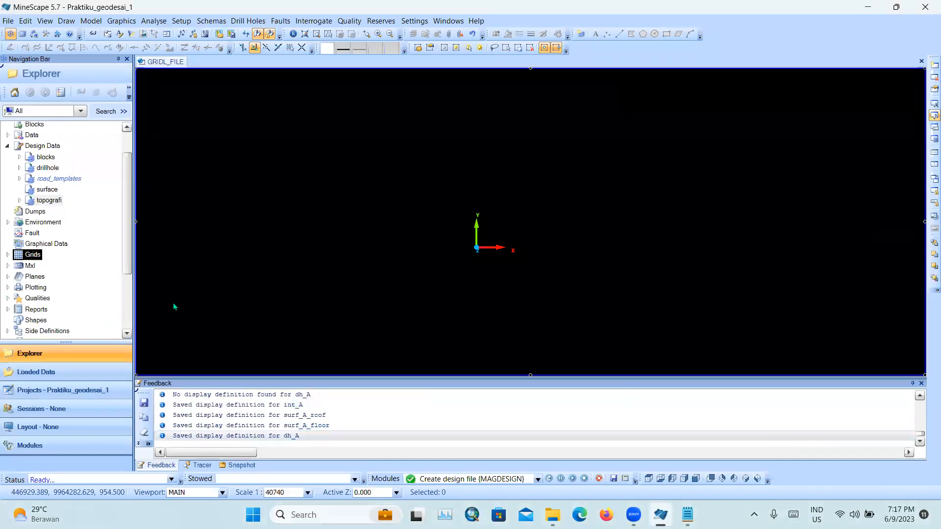
- Open the drill hole import and choose Survey.txt as the survey data file and Lithology.txt as the lithology data file
left_click(186, 22)
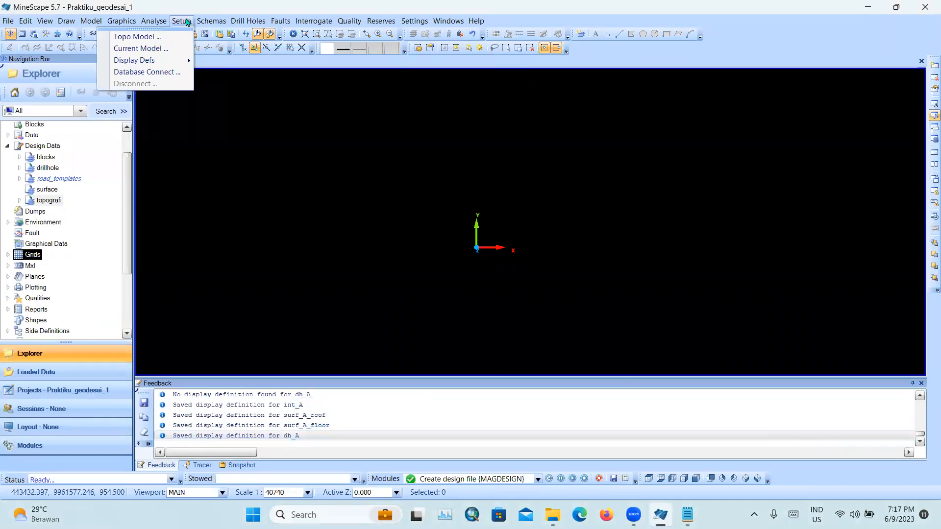
key("Right")
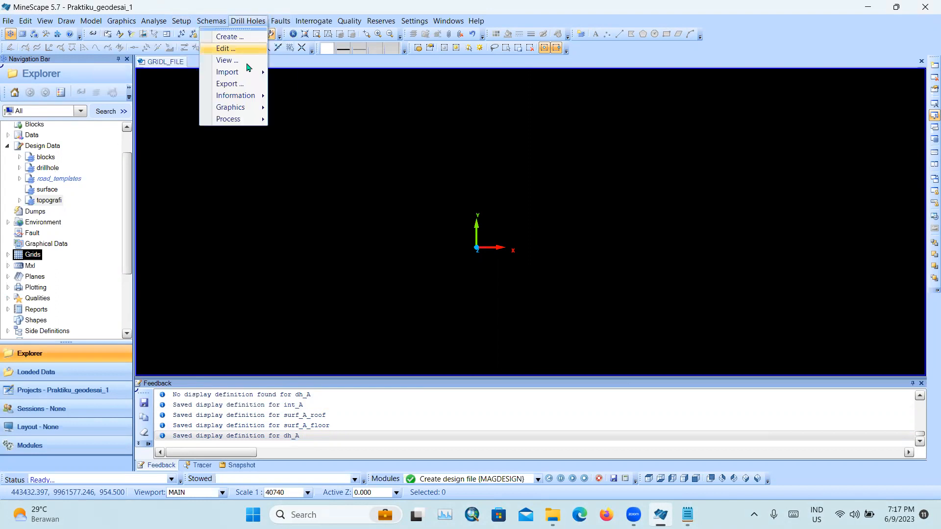
mouse_move(245, 75)
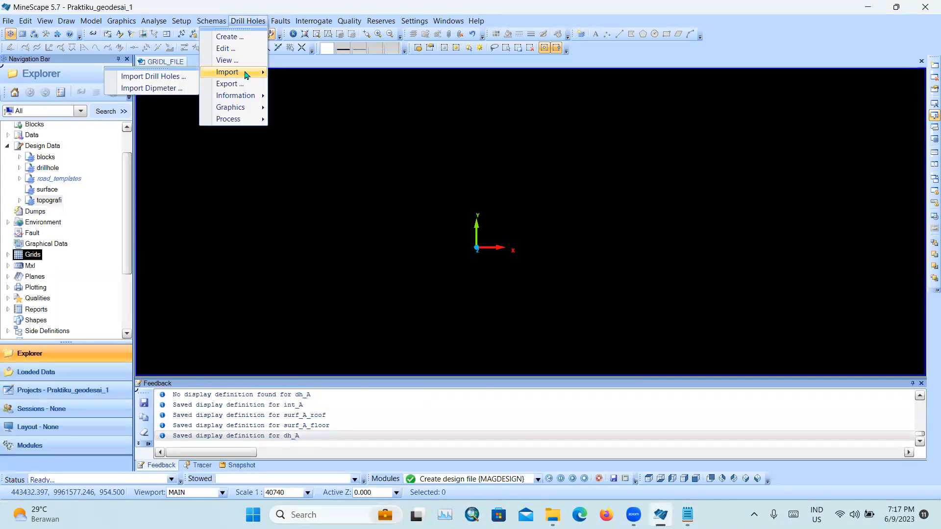
left_click(175, 78)
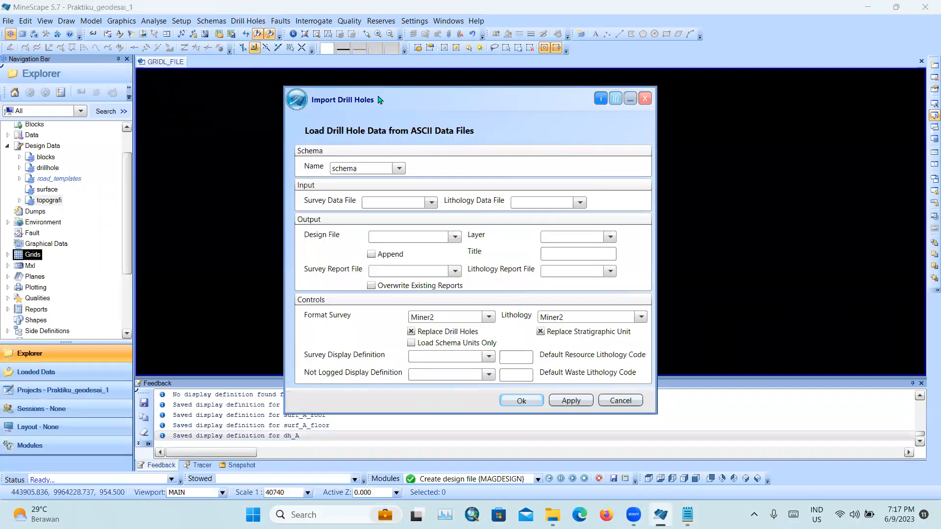
left_click_drag(389, 101, 324, 54)
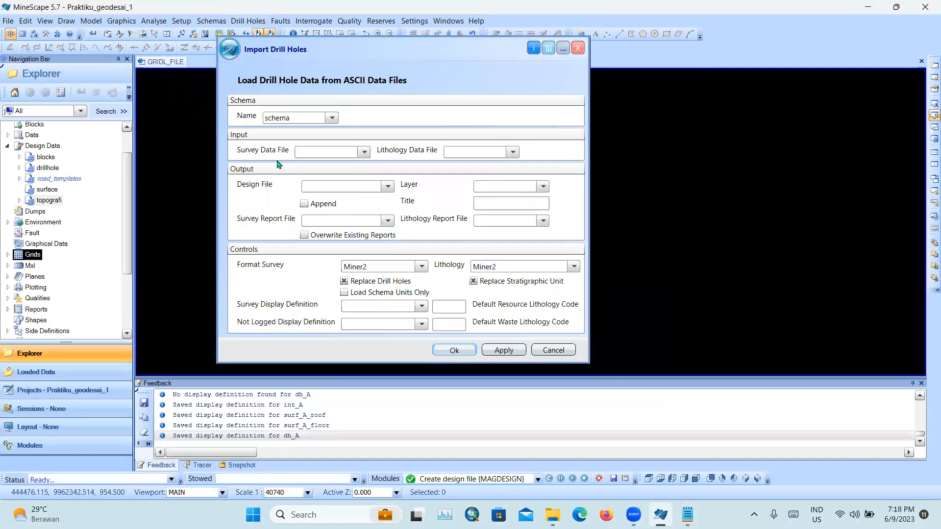
left_click(365, 152)
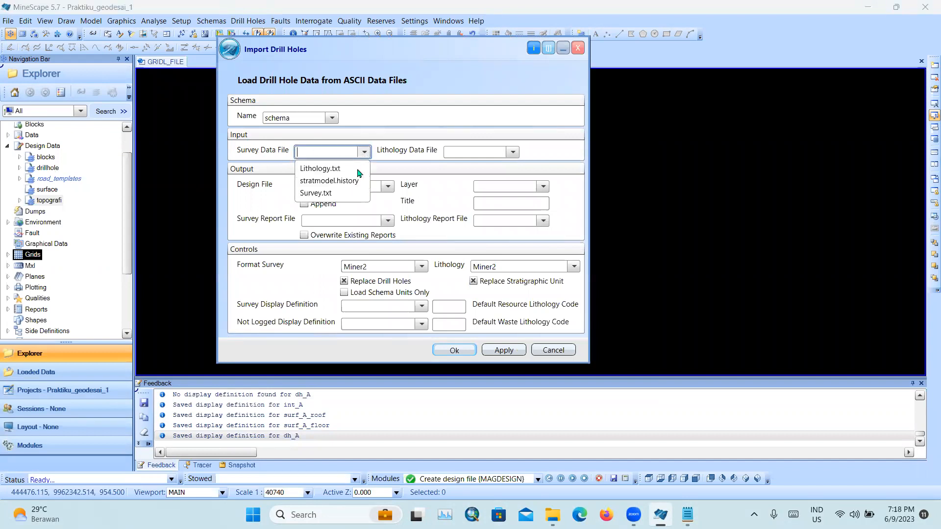
left_click(340, 195)
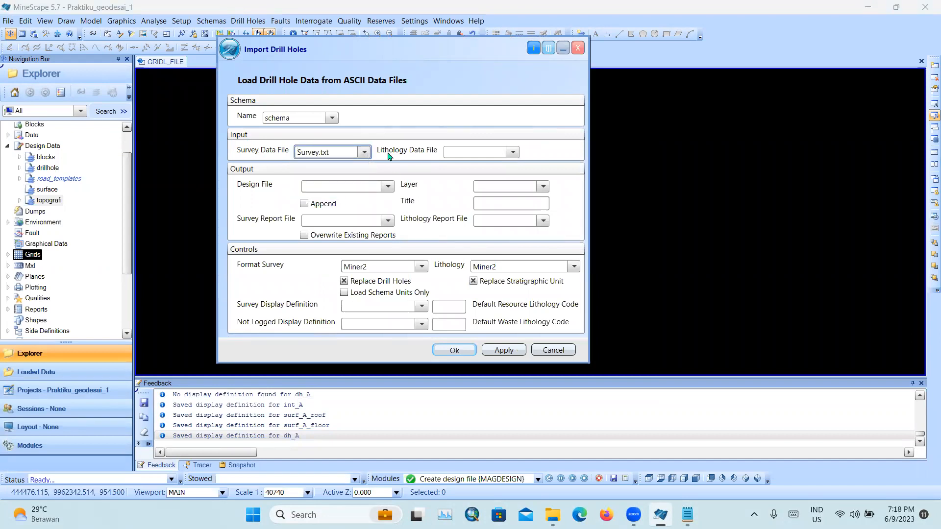
left_click(511, 153)
left_click(493, 169)
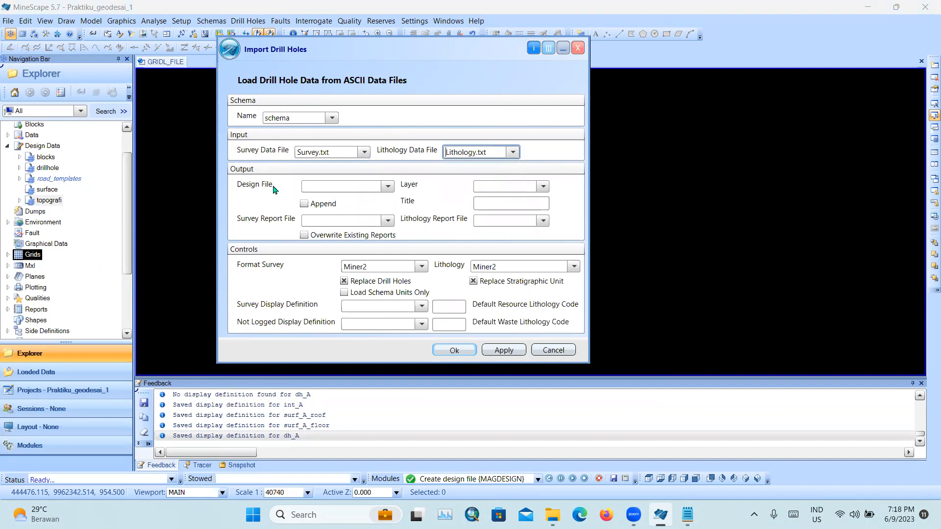
- Set the import output to design file drillhole and layer Drillhole, leaving the title and report files blank
left_click(387, 187)
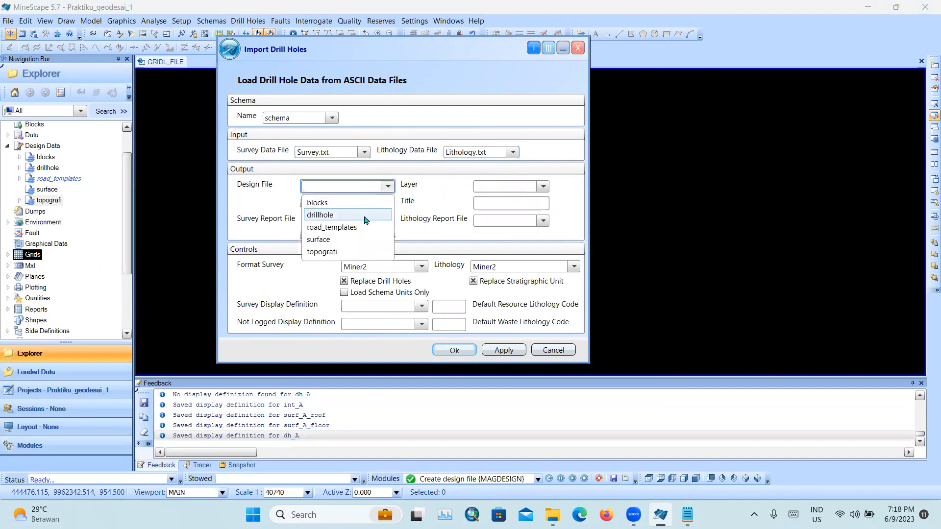
left_click(328, 215)
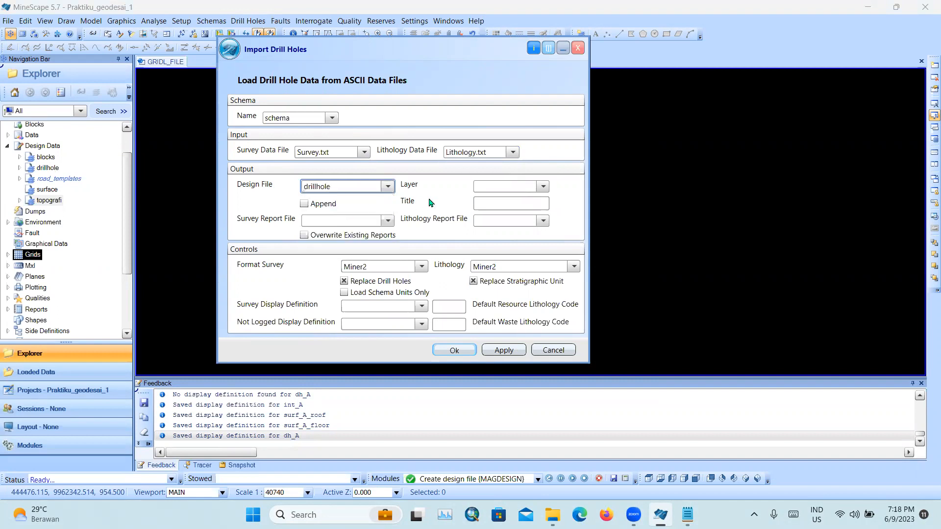
left_click(488, 192)
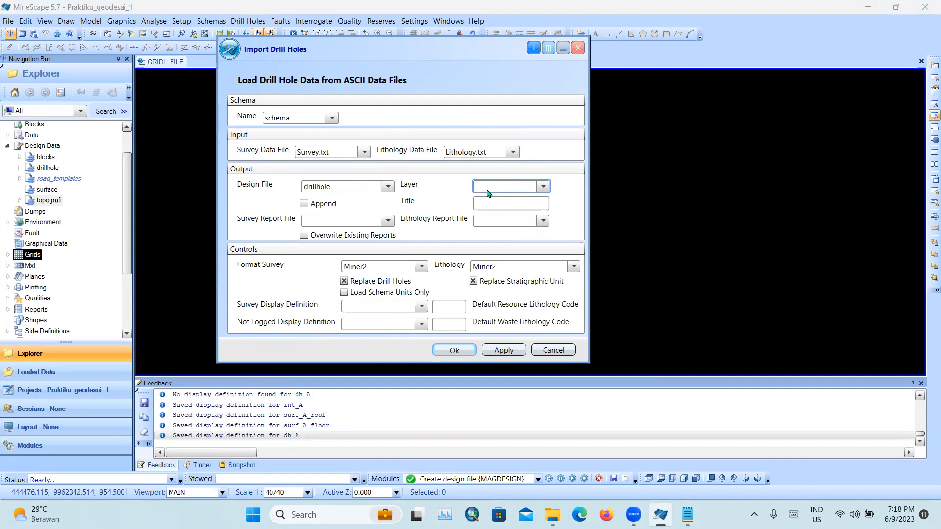
type("drillhole")
left_click(482, 201)
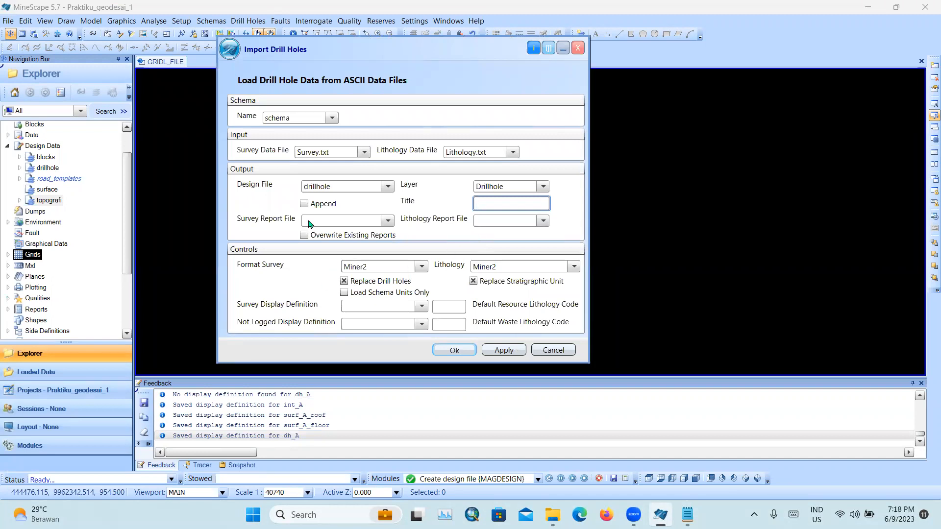
left_click(353, 221)
left_click(496, 222)
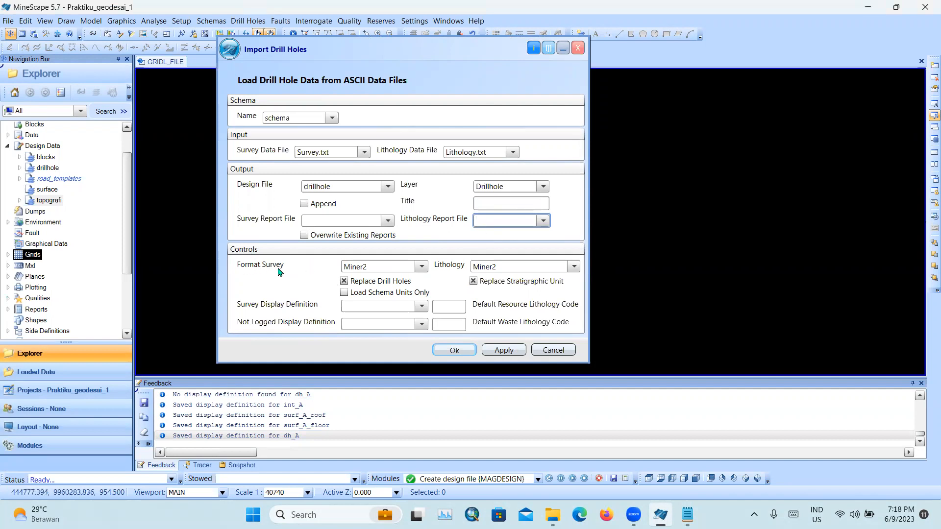
- Create a new survey format specification from the import's survey format setting and name it survey
left_click(372, 269)
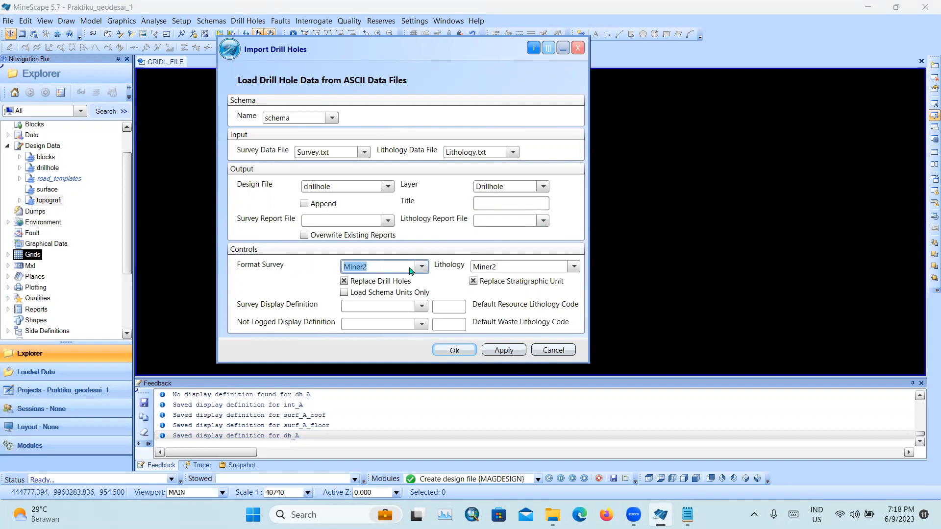
right_click(419, 271)
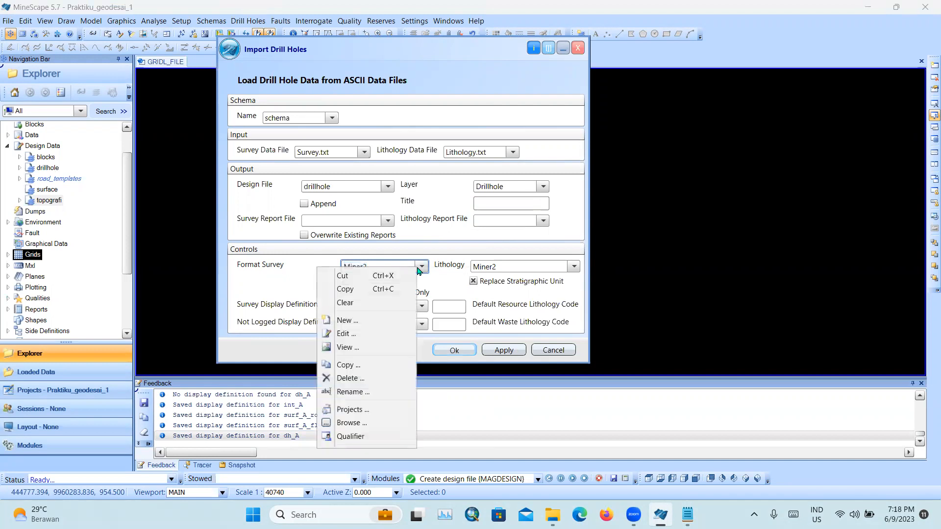
left_click(371, 321)
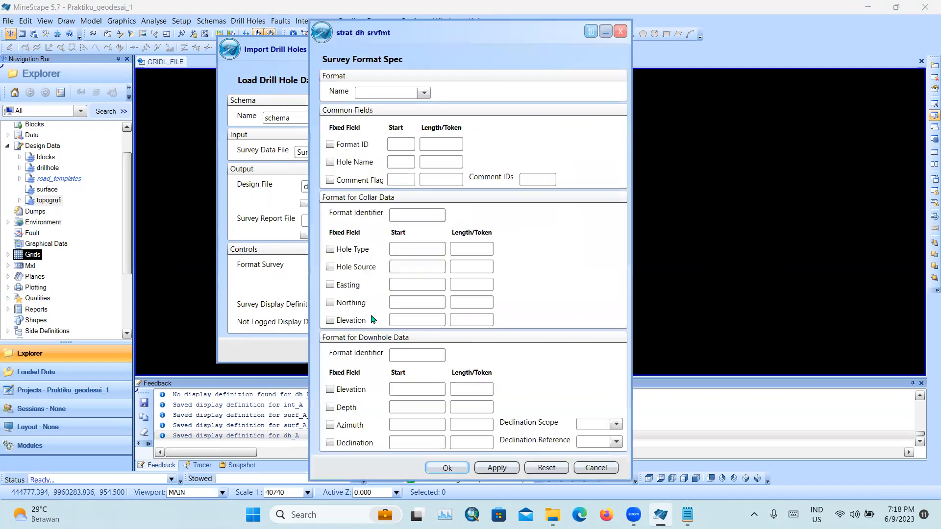
left_click(381, 96)
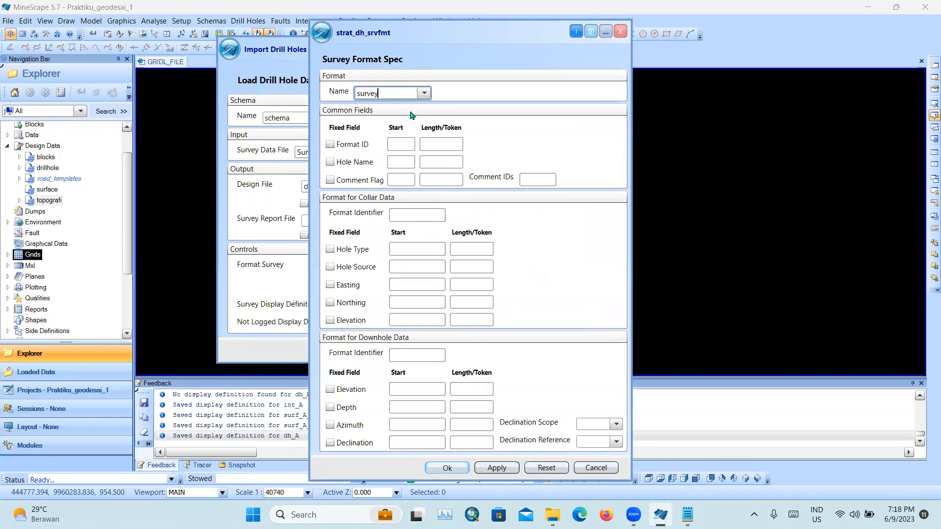
- Open the Survey text file from the project's data folder and place it beside the survey format form to compare columns
left_click(552, 515)
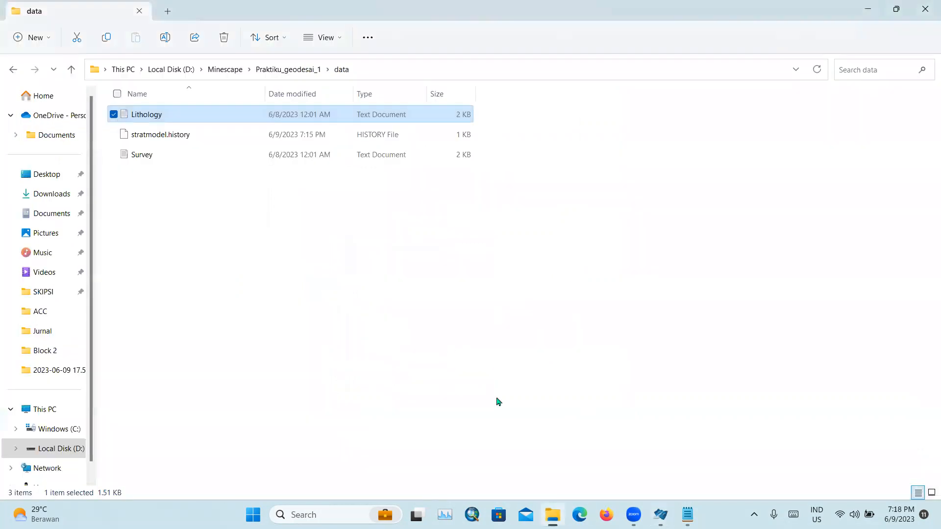
left_click(227, 162)
double_click(227, 162)
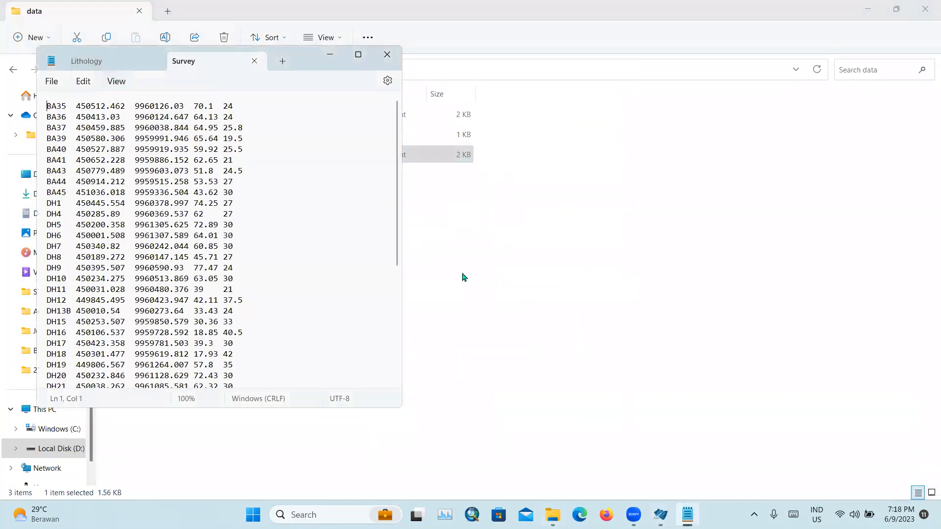
left_click(660, 515)
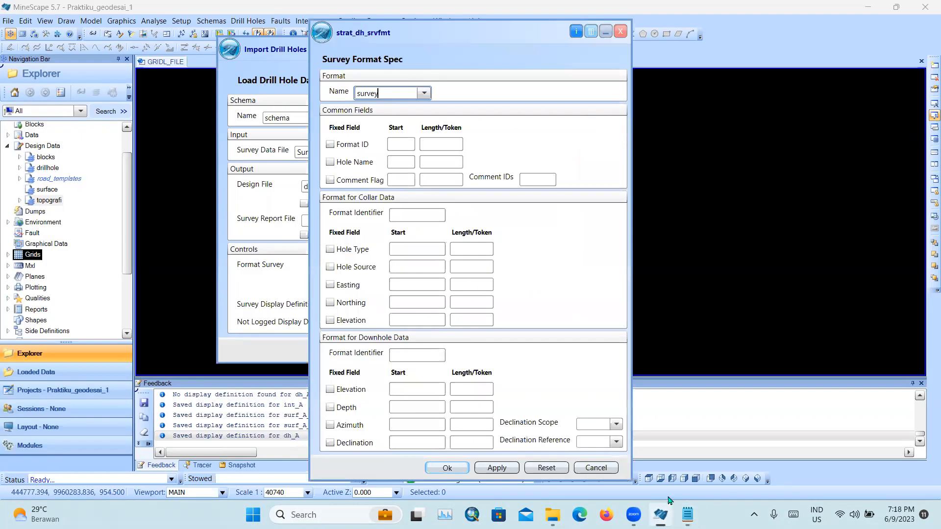
left_click(687, 514)
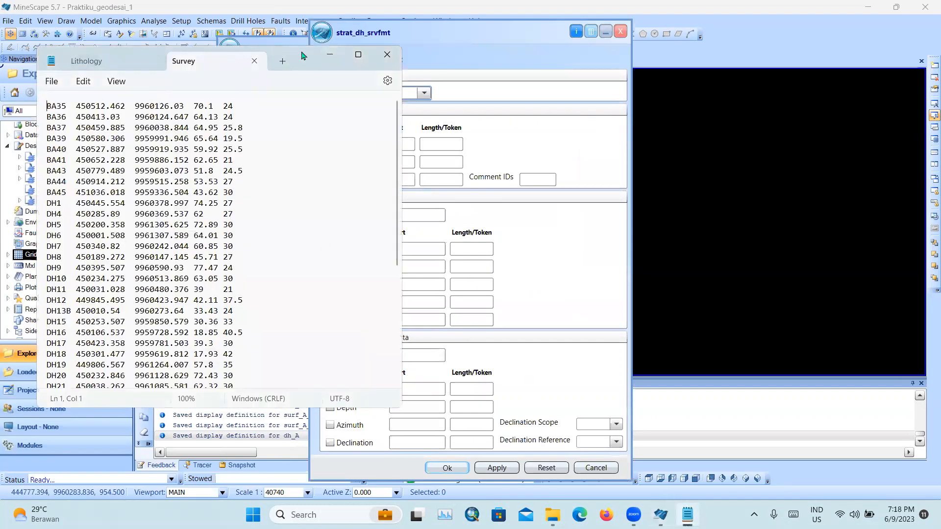
left_click_drag(288, 58, 229, 70)
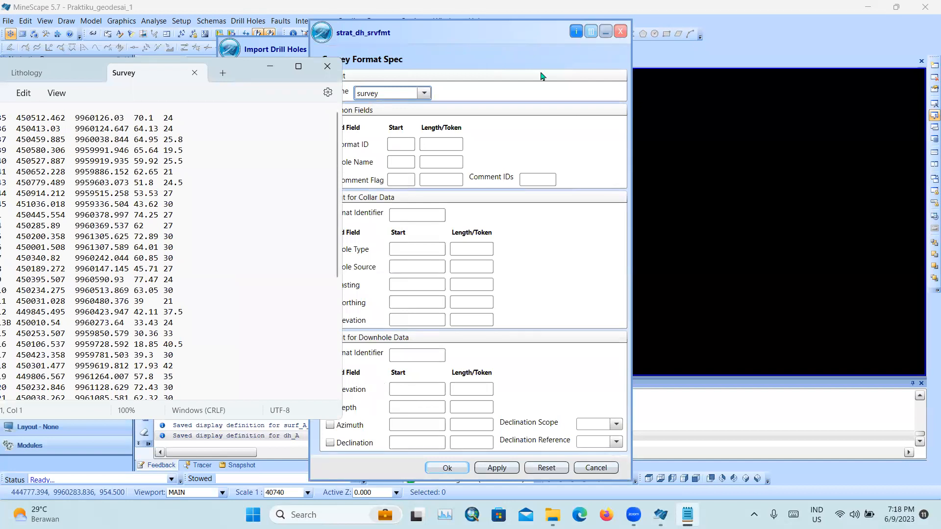
left_click_drag(541, 43, 747, 50)
left_click(687, 515)
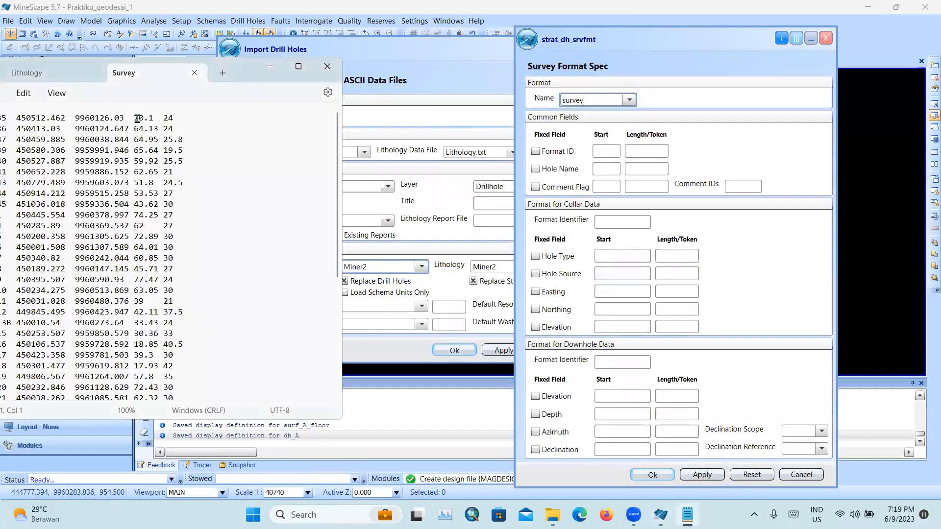
left_click_drag(250, 73, 315, 57)
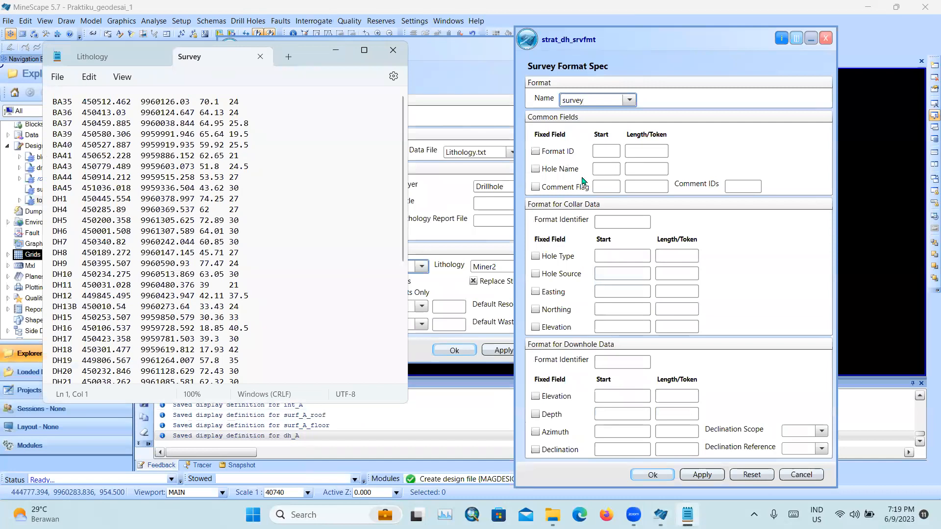
- Set the Hole Name common field to start 1 and token 1
left_click(606, 169)
type("1")
left_click(646, 169)
type("1")
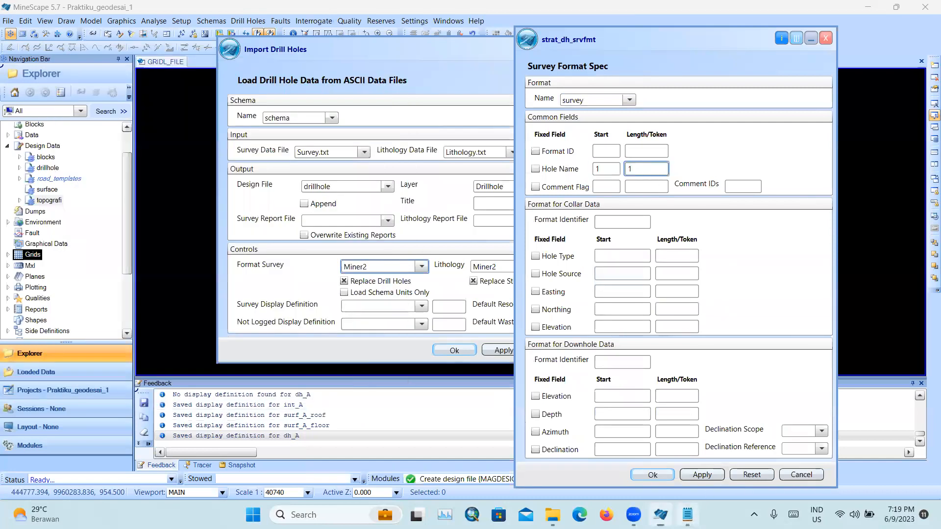
- Check the easting column in the survey file and set the collar Easting field to start 1 and token 2
left_click(688, 515)
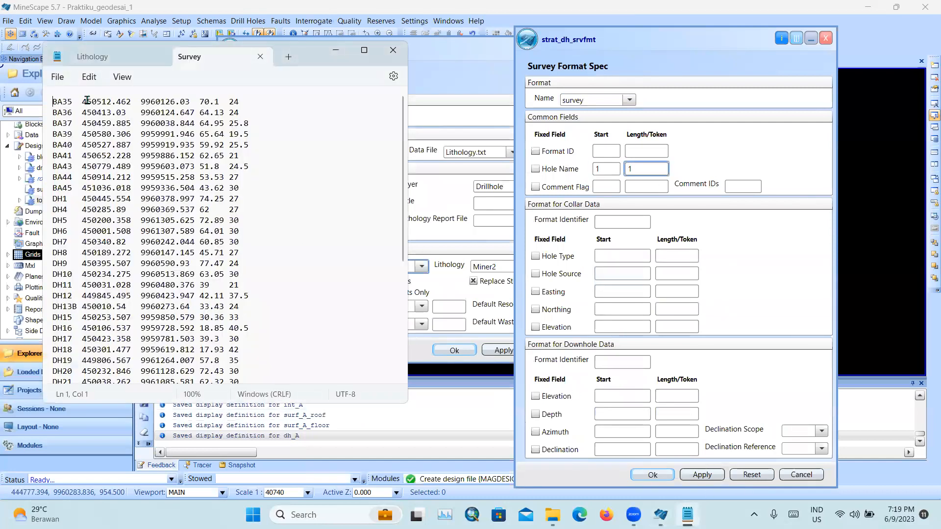
left_click(621, 292)
type("1")
left_click(677, 291)
type("2")
- Check the northing column in the survey file and set the collar Northing field to start 1 and token 3
left_click(688, 514)
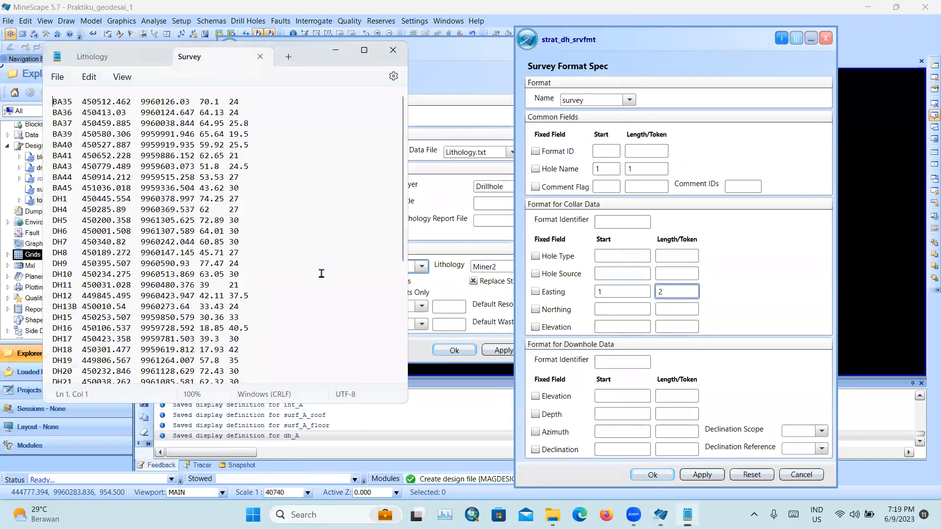
left_click(611, 308)
type("1")
left_click(670, 307)
type("3")
- Check the elevation column in the survey file and set the collar Elevation field to start 1 and token 4
left_click(687, 515)
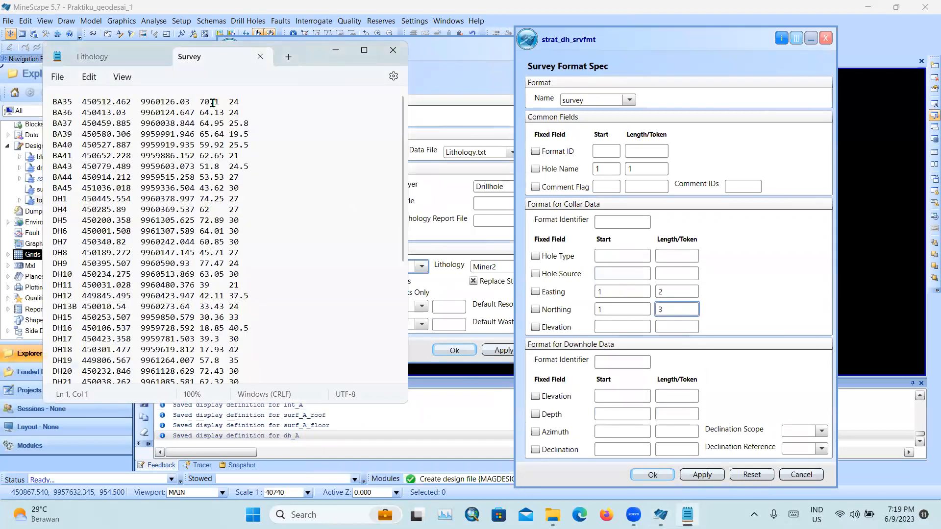
left_click(627, 326)
type("1")
left_click(676, 326)
type("4")
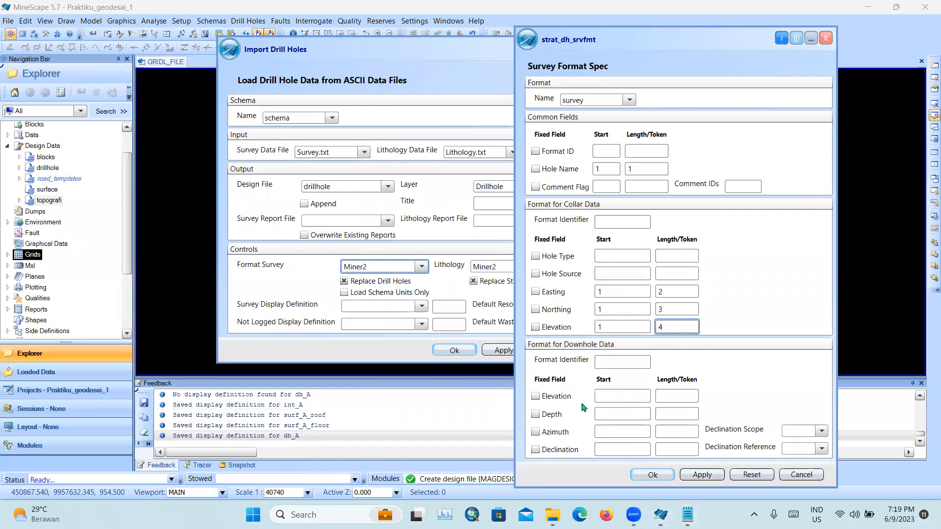
- Check the survey file's last column, set the downhole Depth field to start 1 and token 5, and save the format
left_click(688, 515)
left_click_drag(229, 102, 261, 132)
left_click(290, 146)
left_click(729, 300)
left_click(635, 414)
type("1")
left_click(679, 415)
type("5")
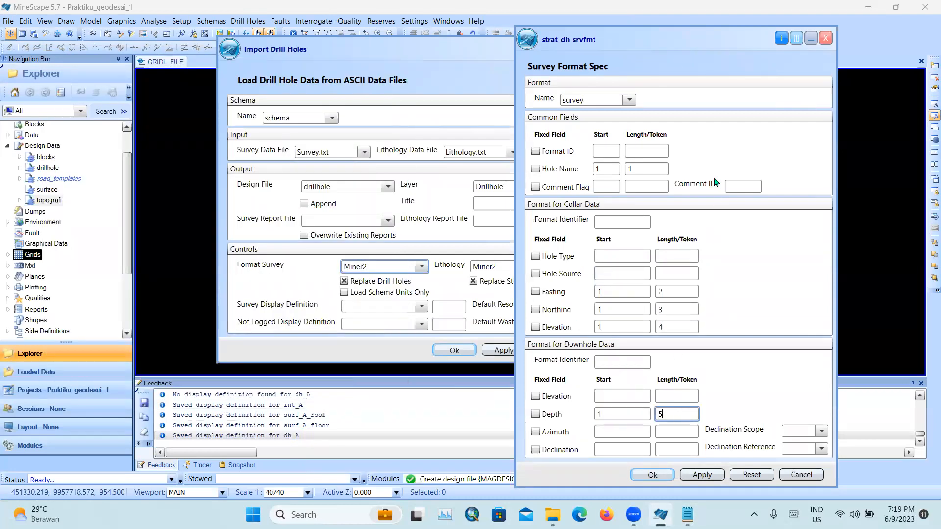
left_click(648, 472)
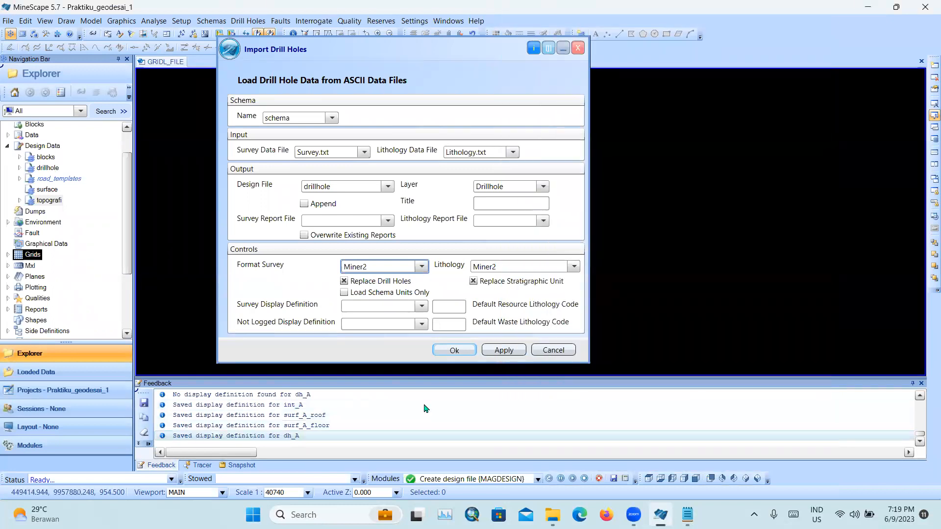
- Select survey as the survey format for the drill hole import
left_click(422, 266)
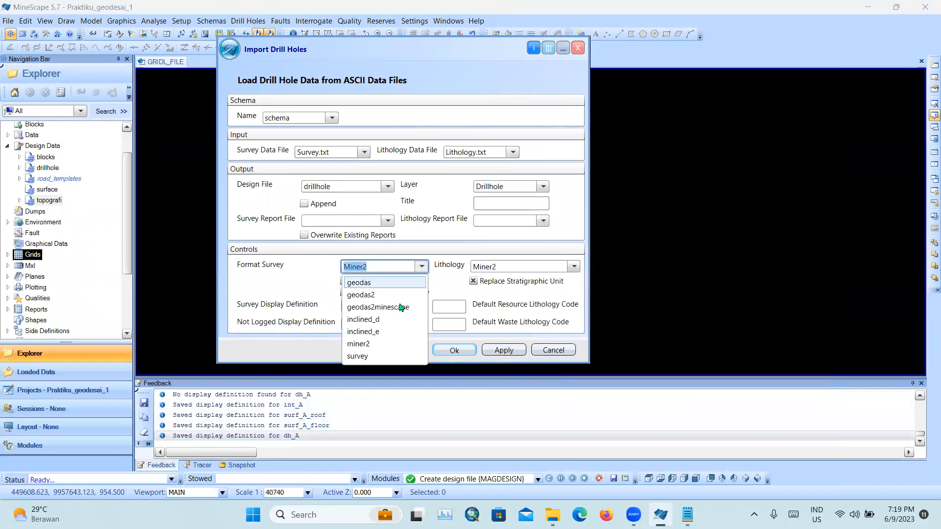
left_click(366, 356)
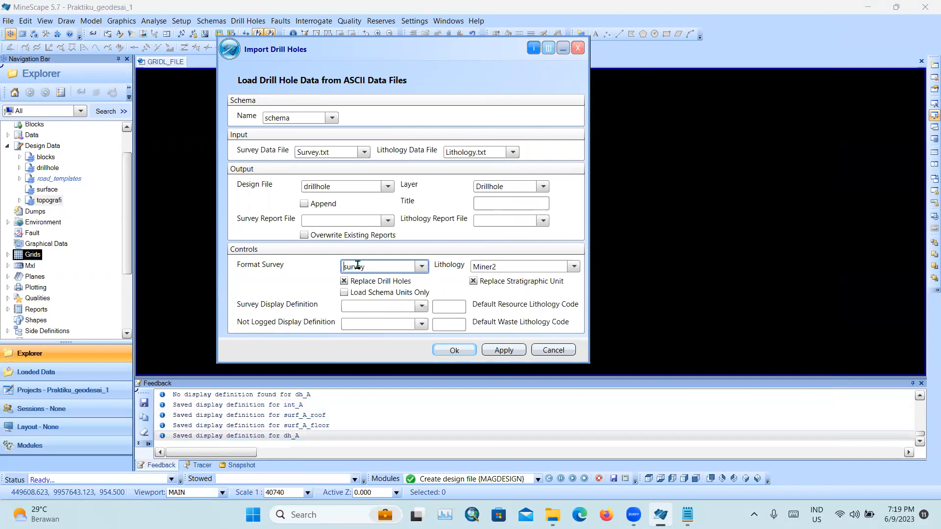
left_click(422, 266)
left_click(365, 358)
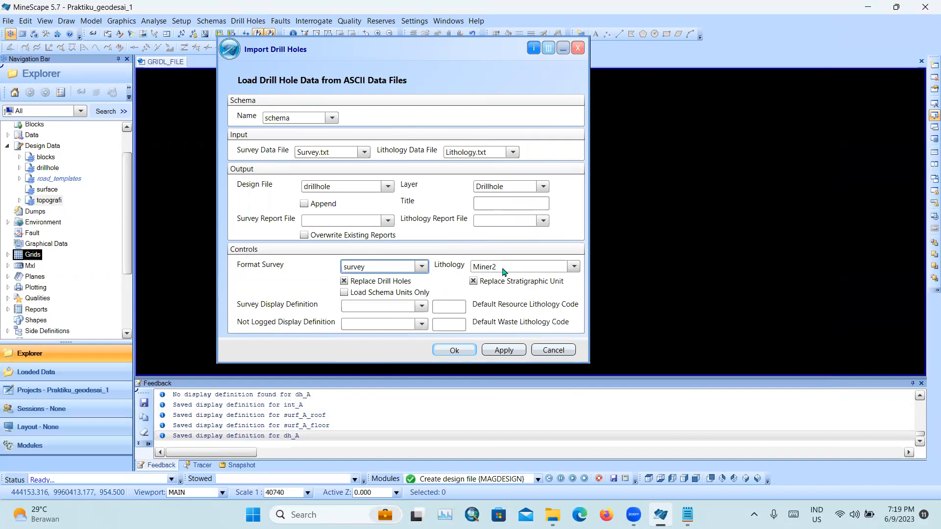
- Create a new lithology format specification named litologi for the drill hole import
right_click(510, 271)
left_click(573, 267)
left_click(572, 267)
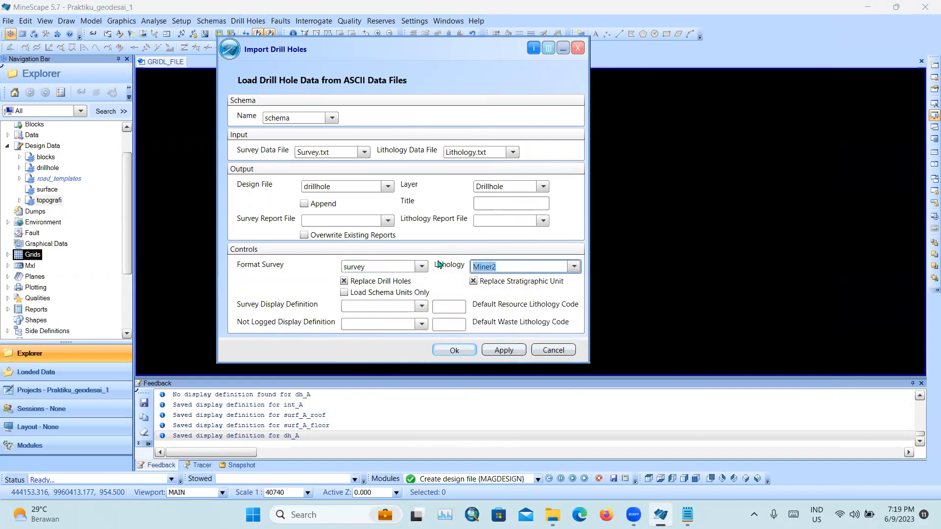
right_click(567, 269)
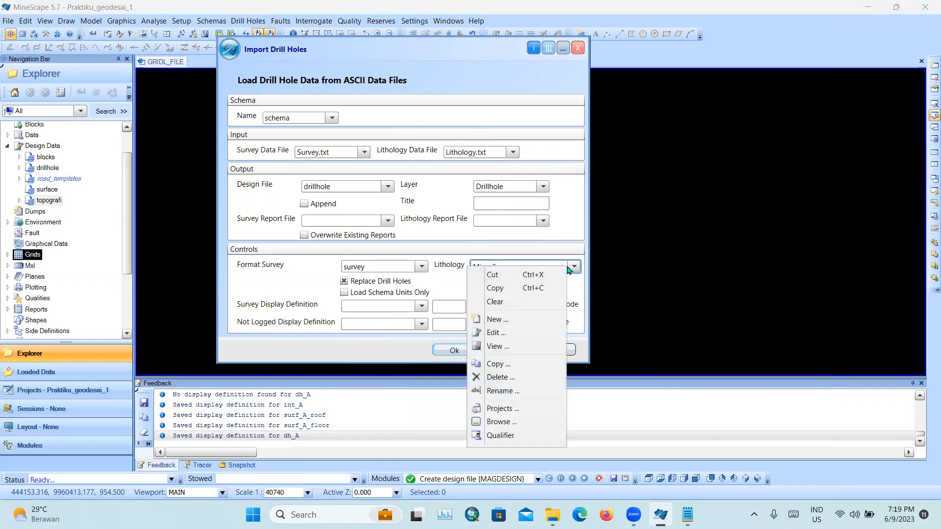
left_click(524, 319)
left_click(360, 117)
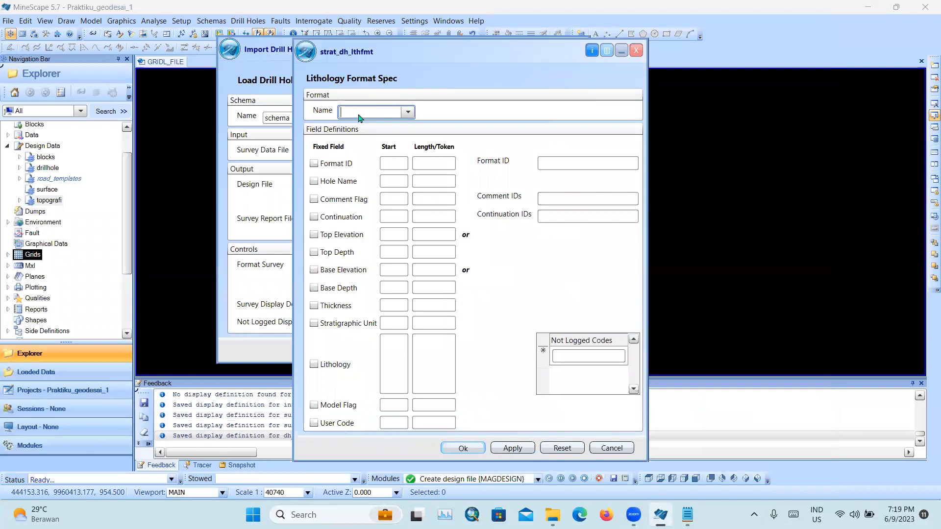
- Close the survey text file, open the Lithology text file and place it beside the Lithology Format Spec dialog
left_click(682, 512)
left_click(392, 52)
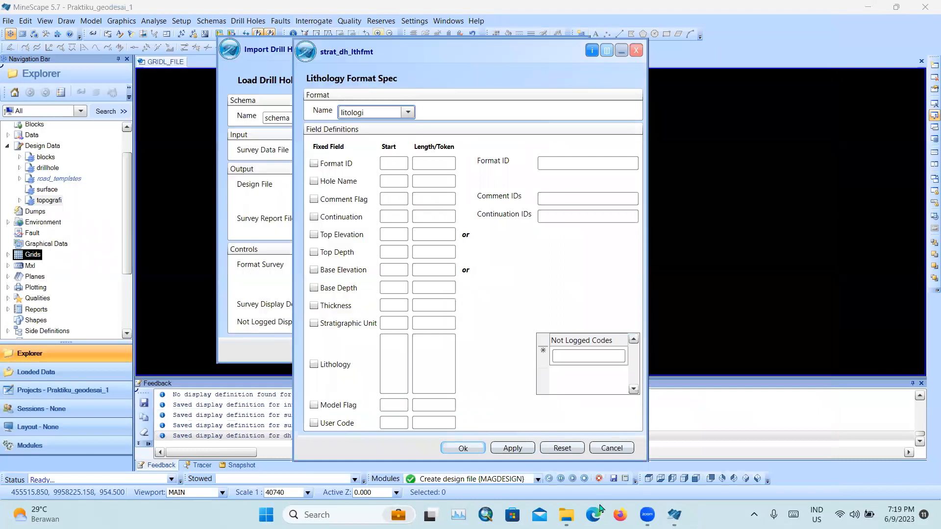
left_click(564, 512)
double_click(171, 112)
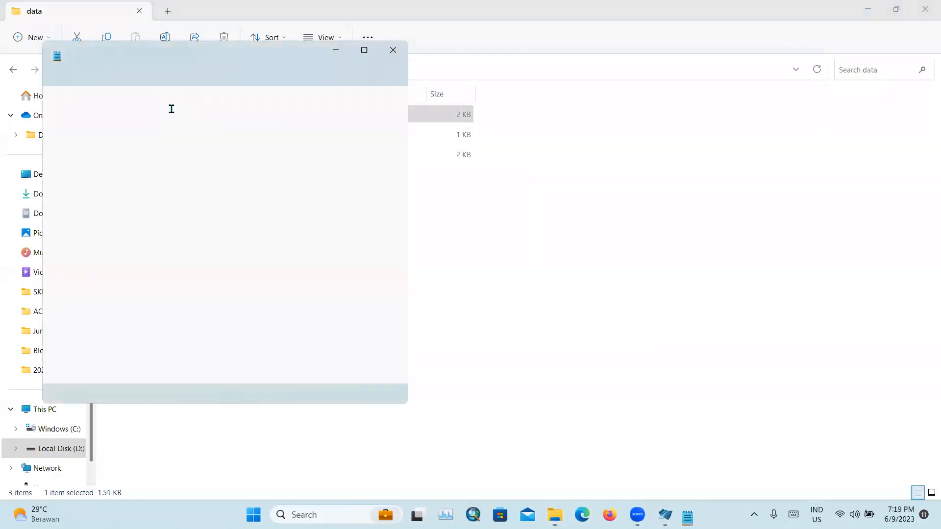
left_click(660, 513)
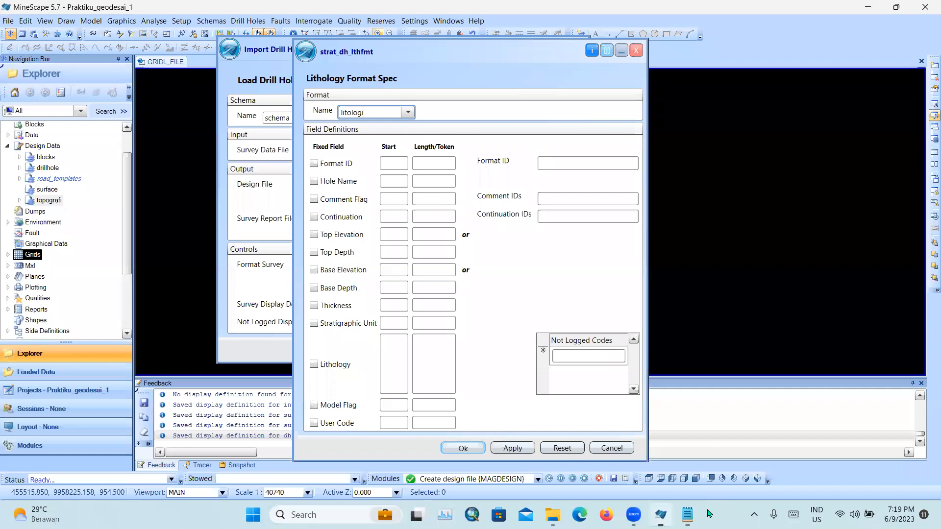
left_click(687, 513)
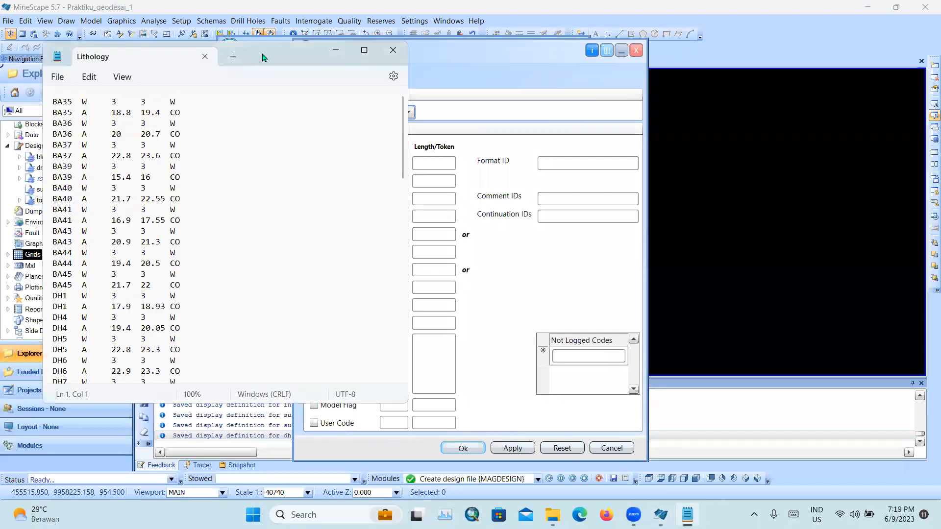
left_click_drag(263, 58, 219, 82)
left_click(506, 59)
left_click_drag(506, 58, 704, 59)
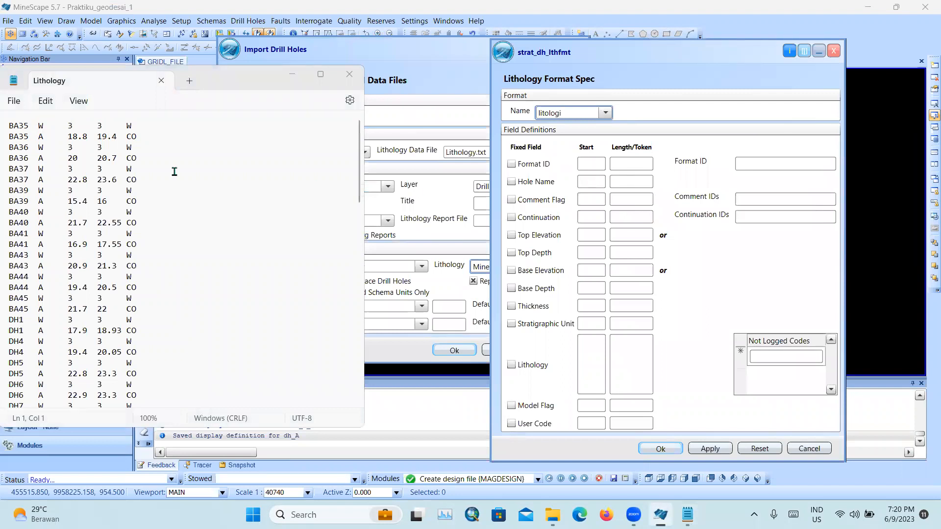
- In the lithology format, set Hole Name to start 1 and token 1, and Stratigraphic Unit to start 1 and token 2
left_click(590, 182)
type("1")
left_click(631, 184)
type("1")
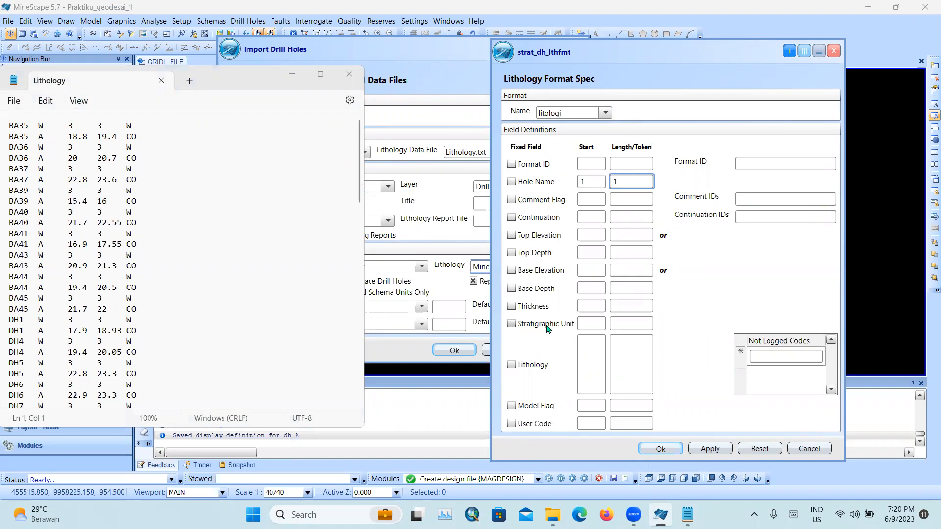
left_click(584, 324)
type("1")
left_click(624, 324)
type("2")
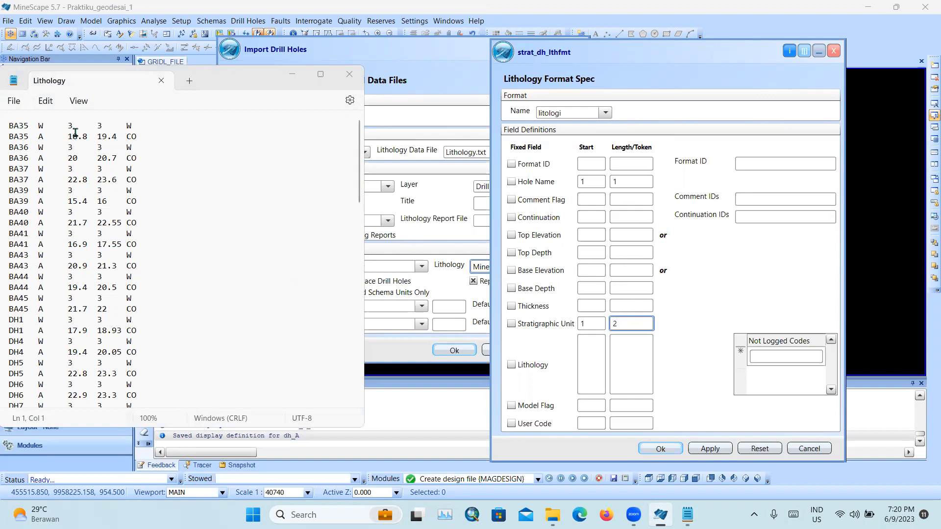
- Set the Top Depth field to start 1 and token 3, and the Base Depth field to start 1 and token 4
left_click(592, 253)
type("1")
left_click(624, 254)
type("3")
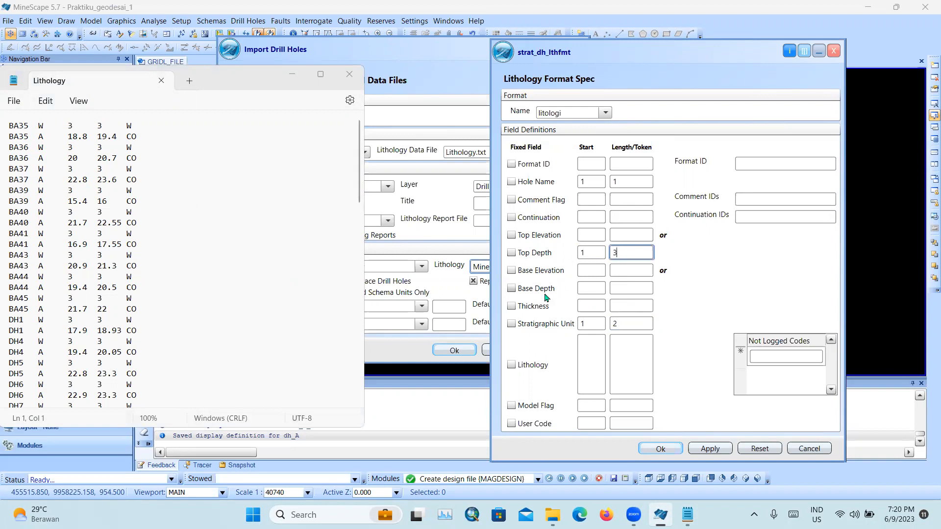
left_click(591, 288)
type("1")
left_click(635, 288)
type("4")
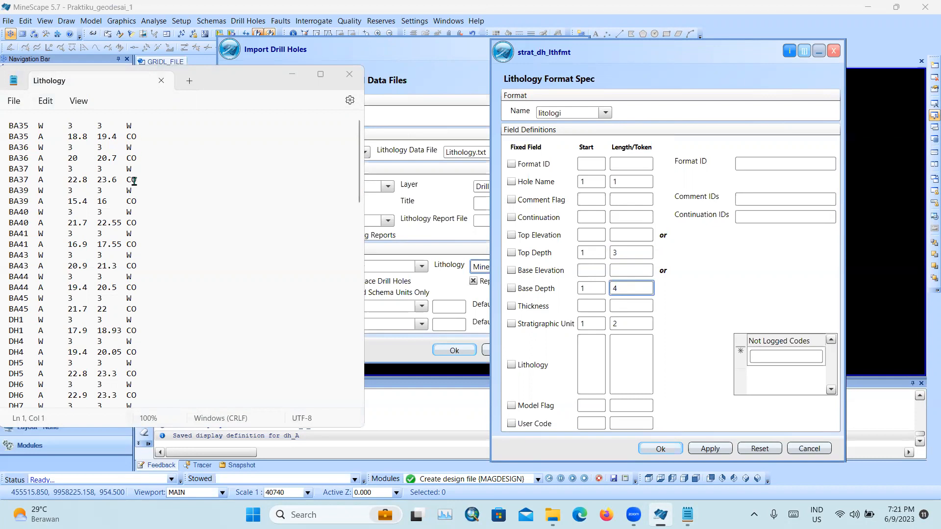
- Set the Lithology field to start 1 and token 5, close the Lithology text file and save the format
left_click(593, 365)
type("1")
left_click(626, 353)
type("5")
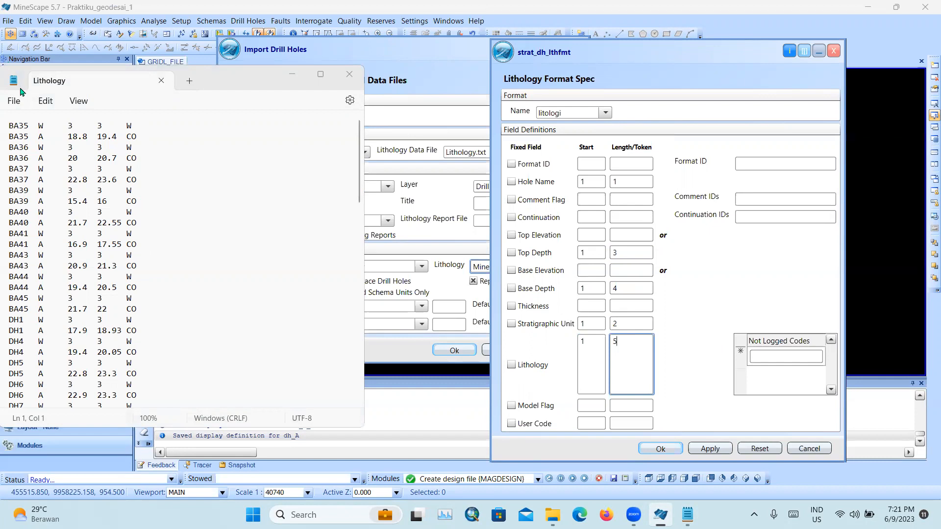
left_click(349, 74)
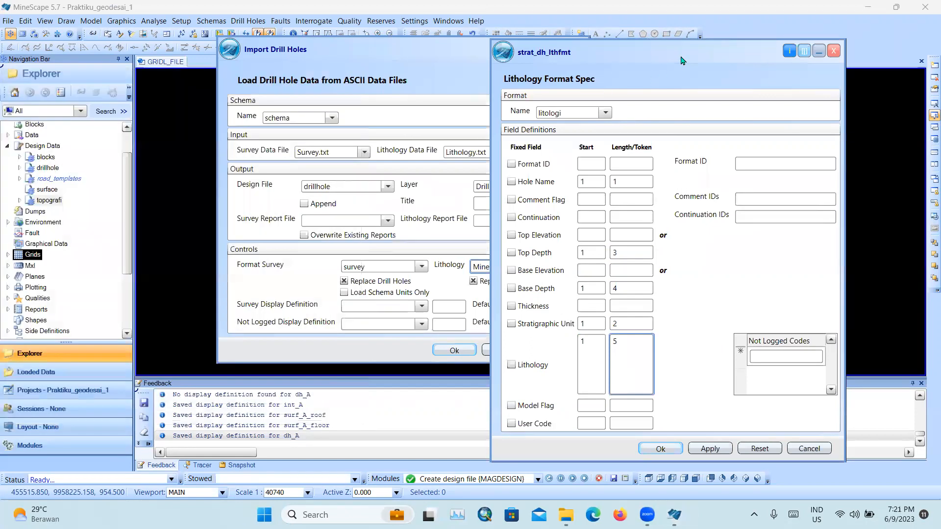
left_click_drag(683, 61, 538, 23)
left_click(523, 412)
- Select litologi as the lithology format for the import and enter CO as the default resource lithology code
left_click(387, 266)
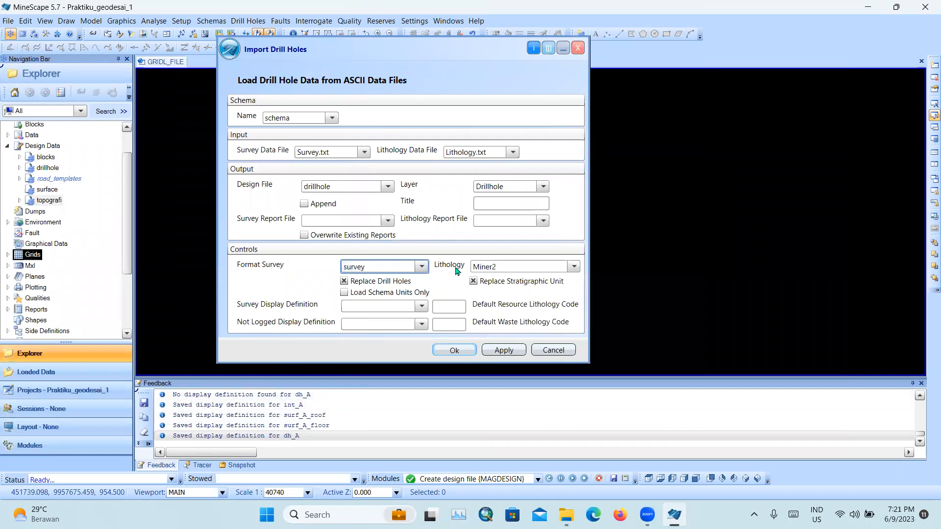
left_click(574, 268)
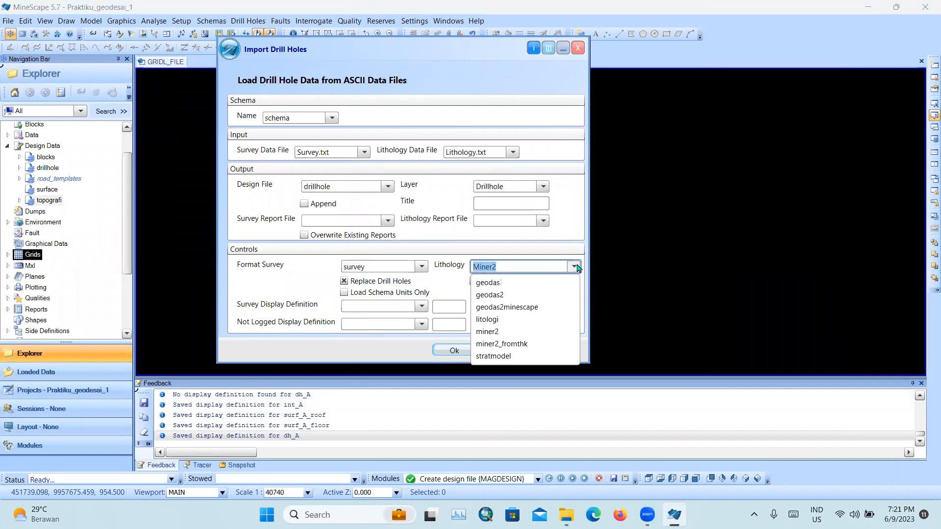
left_click(519, 321)
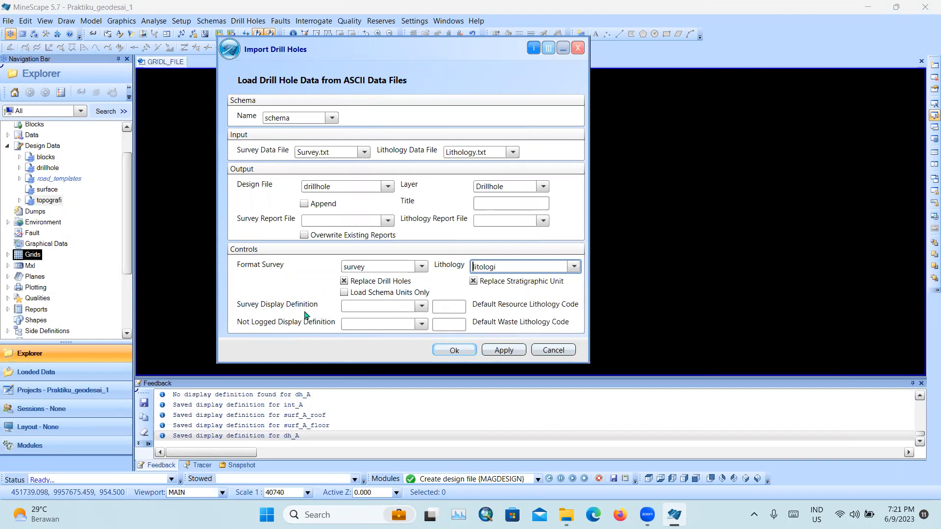
left_click(449, 305)
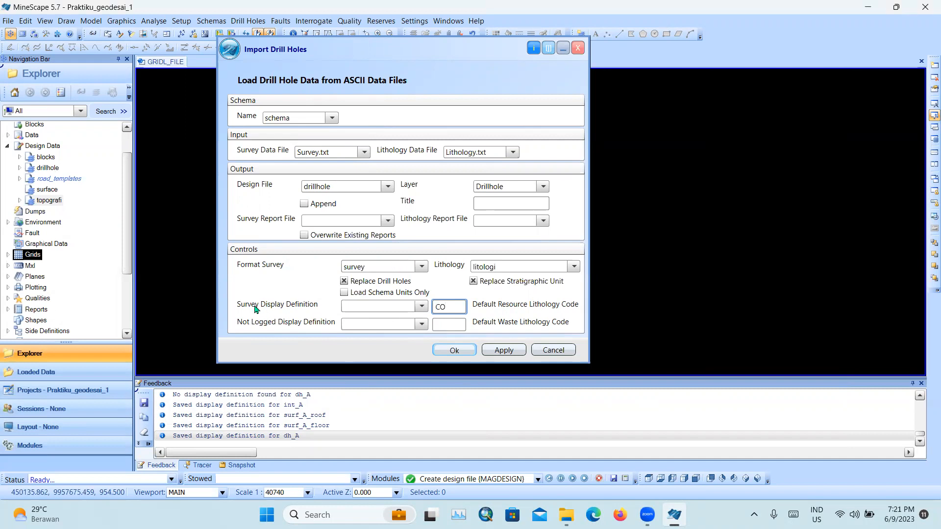
- Set the survey display definition to yellow and run the drill hole import
left_click(422, 307)
scroll(392, 441, "down", 15)
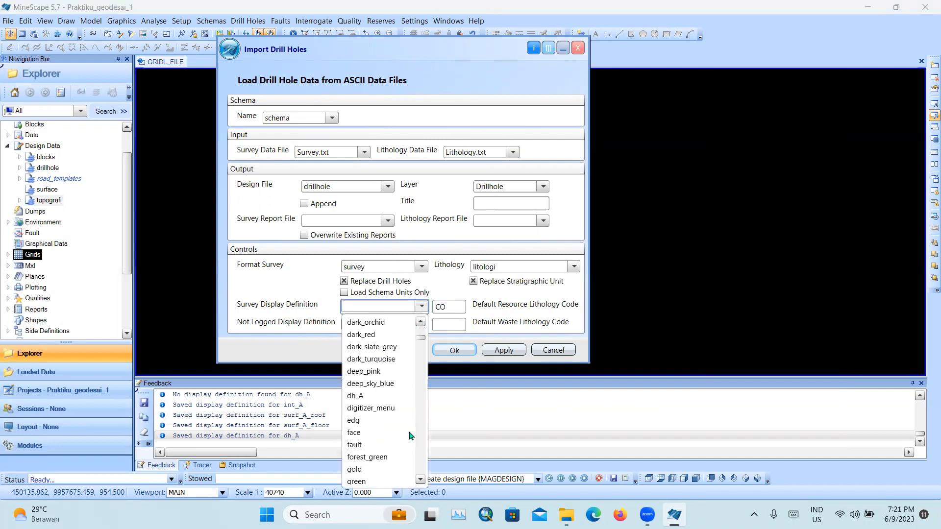
left_click(387, 469)
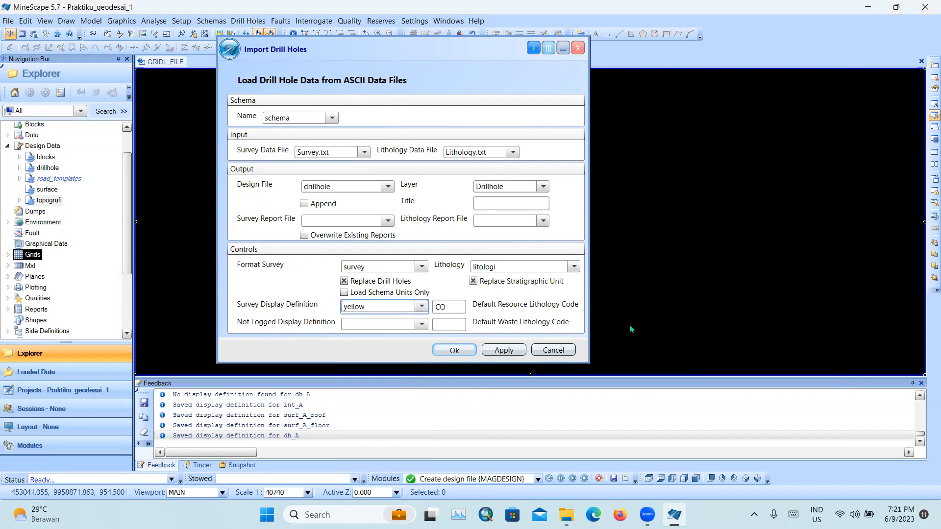
left_click(454, 350)
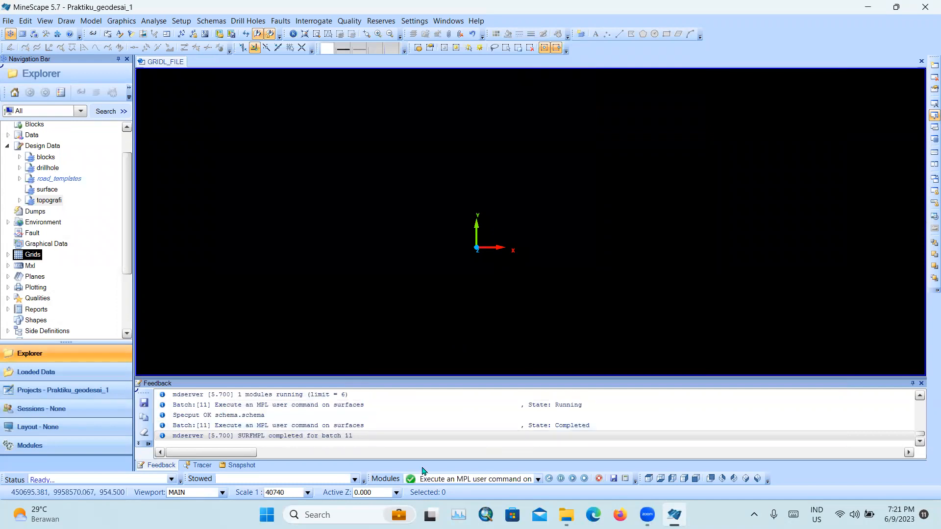
- Load the DRILLHOLE layer of the drillhole design file into the viewport
left_click(19, 168)
left_click(18, 170)
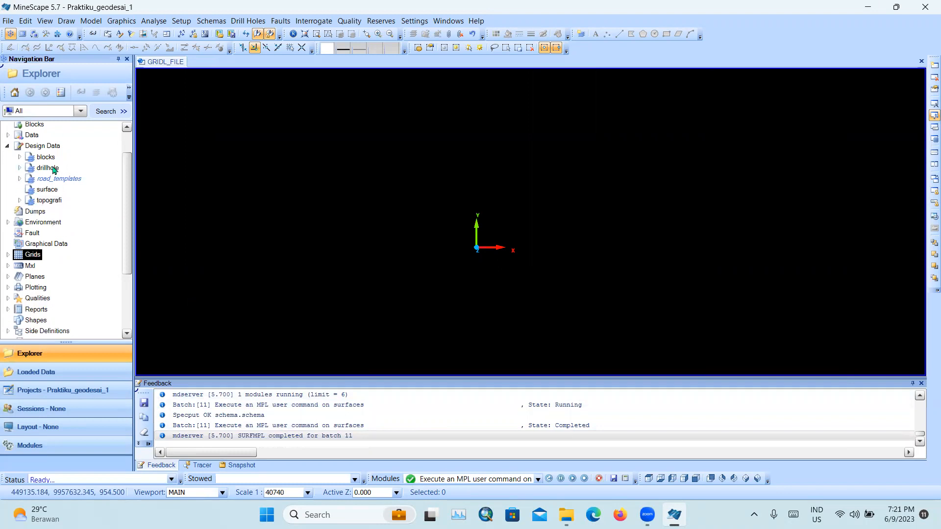
left_click(19, 168)
left_click_drag(73, 178, 564, 192)
scroll(564, 191, "down", 5)
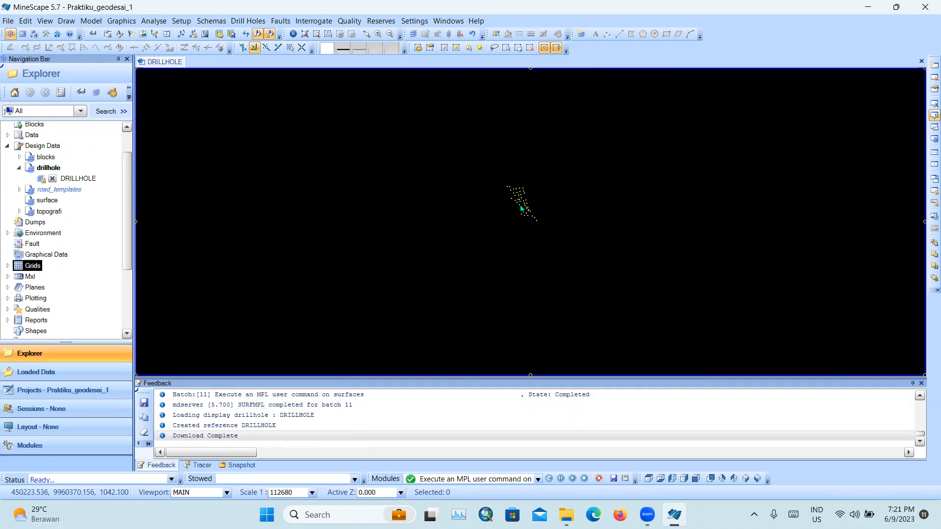
scroll(521, 208, "up", 2)
scroll(521, 209, "down", 2)
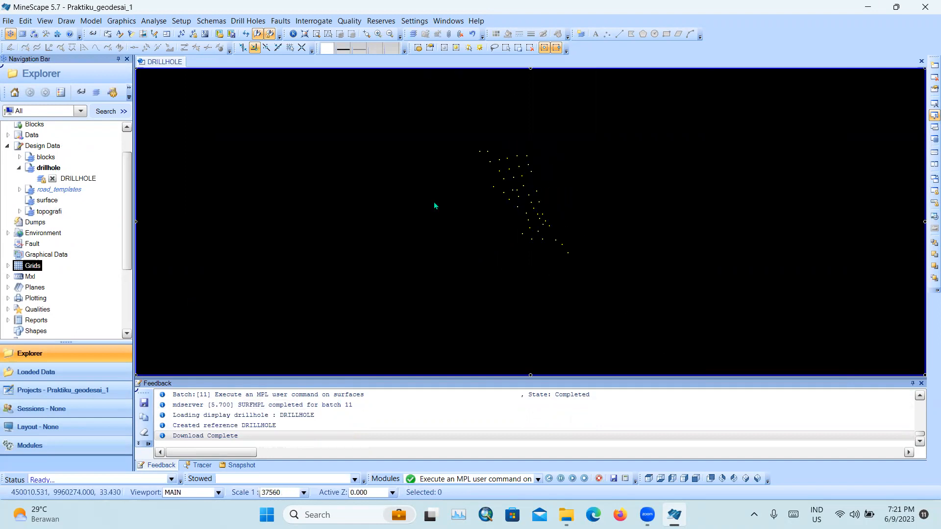
- Switch the DRILLHOLE layer's display off and back on
left_click(53, 179)
left_click(53, 180)
left_click(53, 179)
left_click(53, 179)
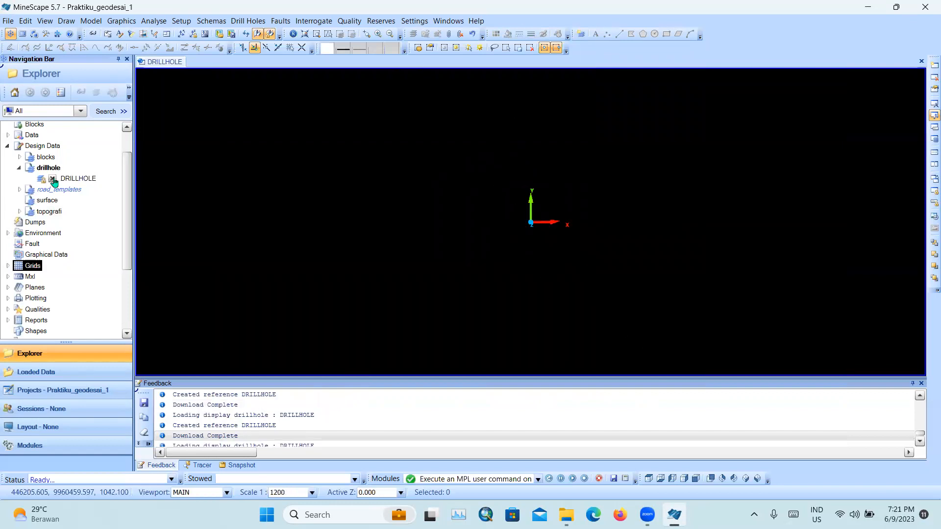
left_click(53, 180)
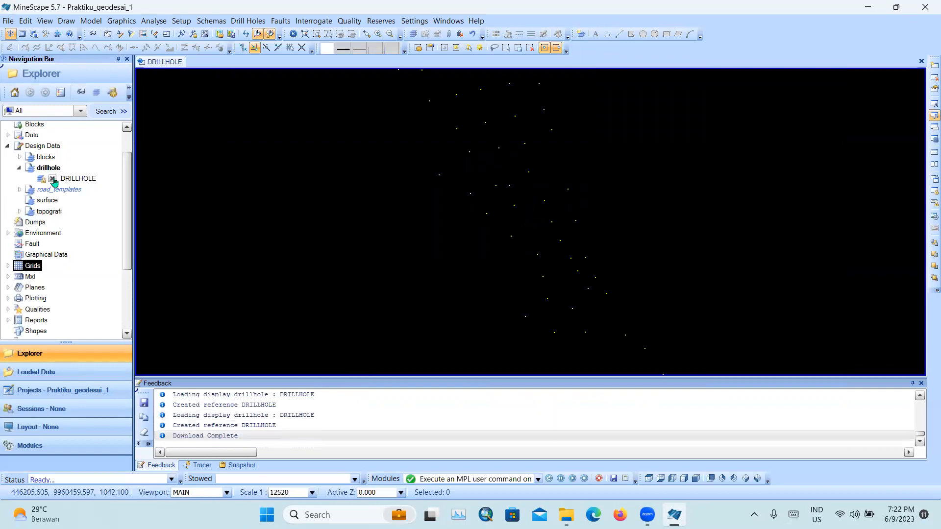
- Examine the imported drill holes in plan and 3D, inspecting the coloured seam interval along individual drill hole traces
scroll(563, 173, "down", 2)
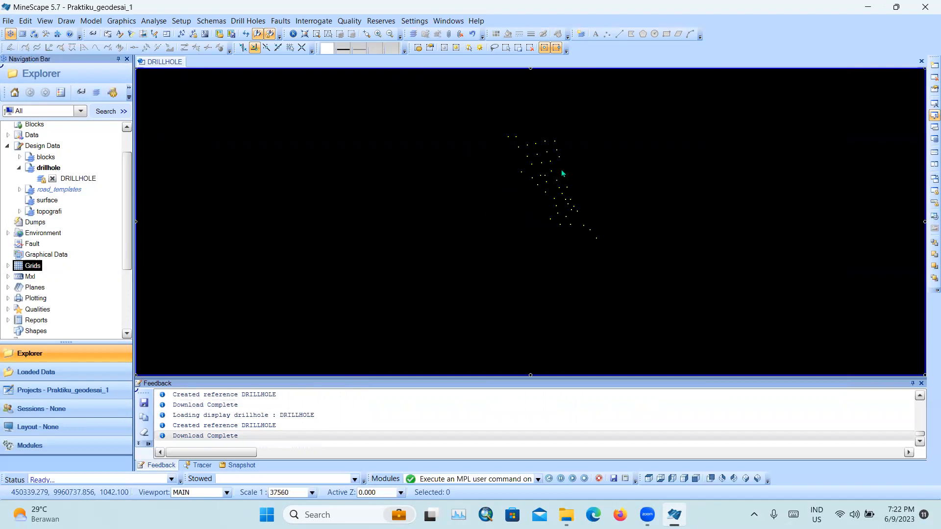
scroll(495, 249, "down", 2)
scroll(472, 215, "up", 2)
left_click(468, 258)
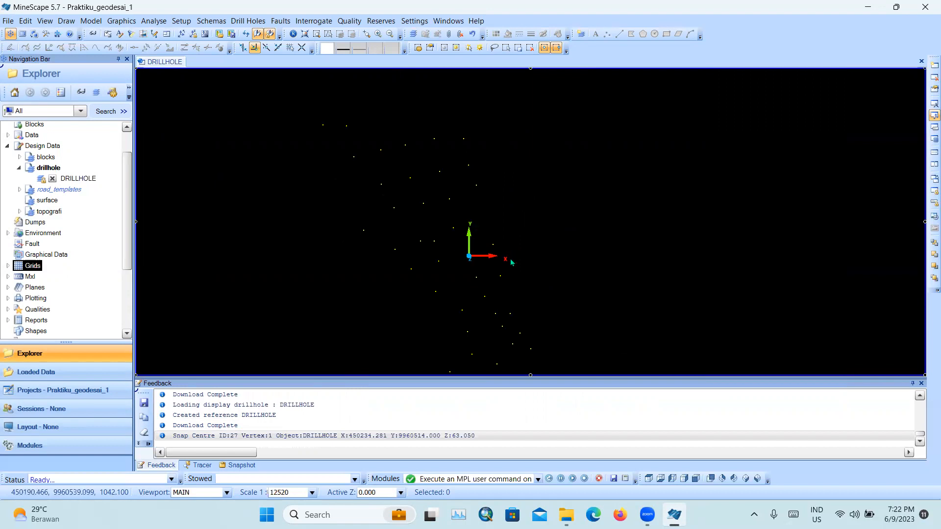
middle_click_drag(560, 326, 596, 287)
middle_click(596, 287)
scroll(468, 261, "up", 5)
scroll(468, 264, "up", 15)
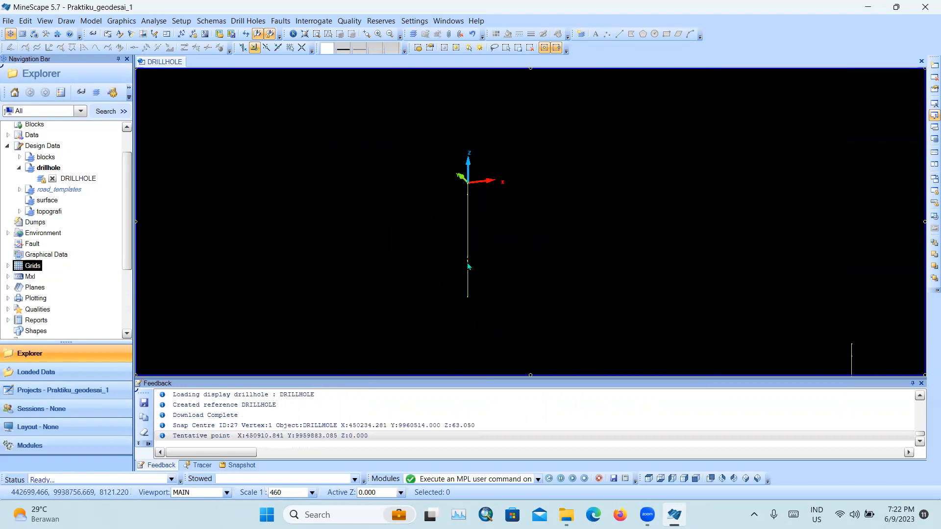
scroll(450, 248, "up", 3)
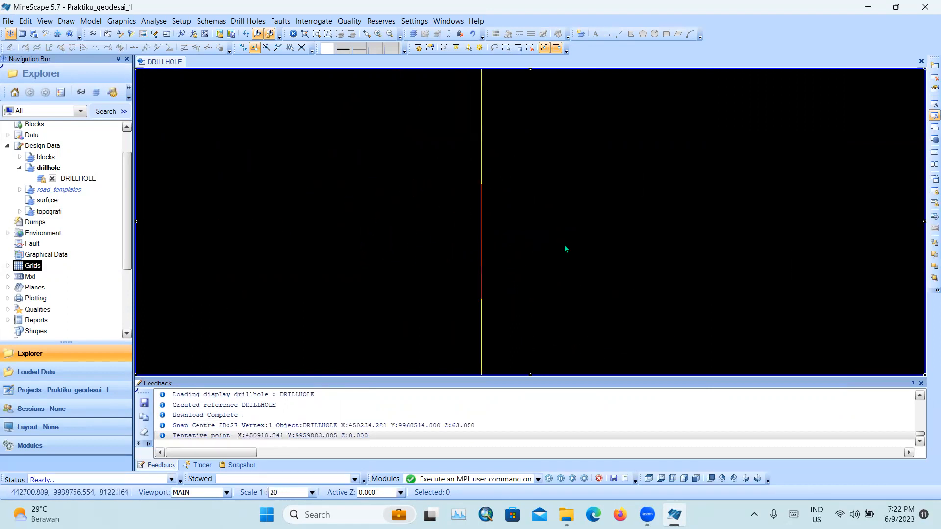
scroll(481, 247, "down", 5)
scroll(482, 247, "up", 4)
scroll(440, 247, "down", 5)
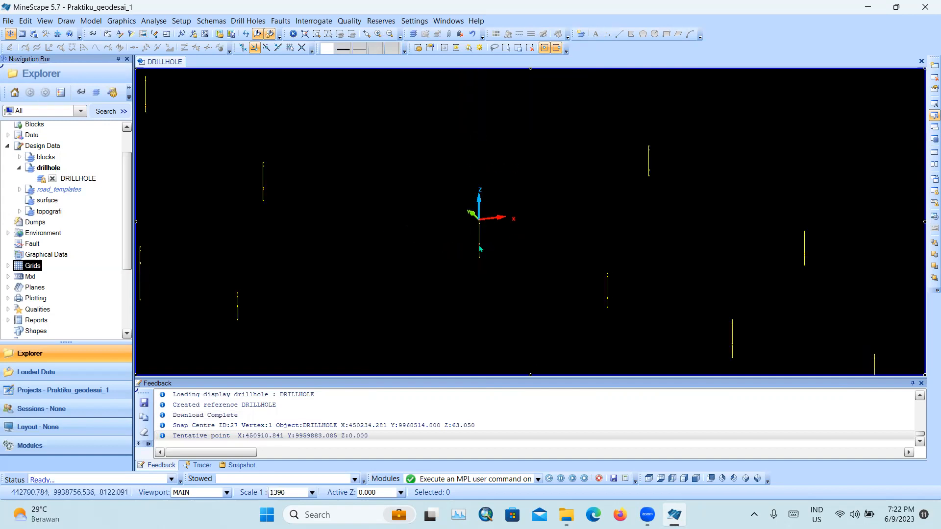
scroll(267, 195, "up", 3)
scroll(224, 129, "down", 1)
middle_click_drag(271, 143, 324, 244)
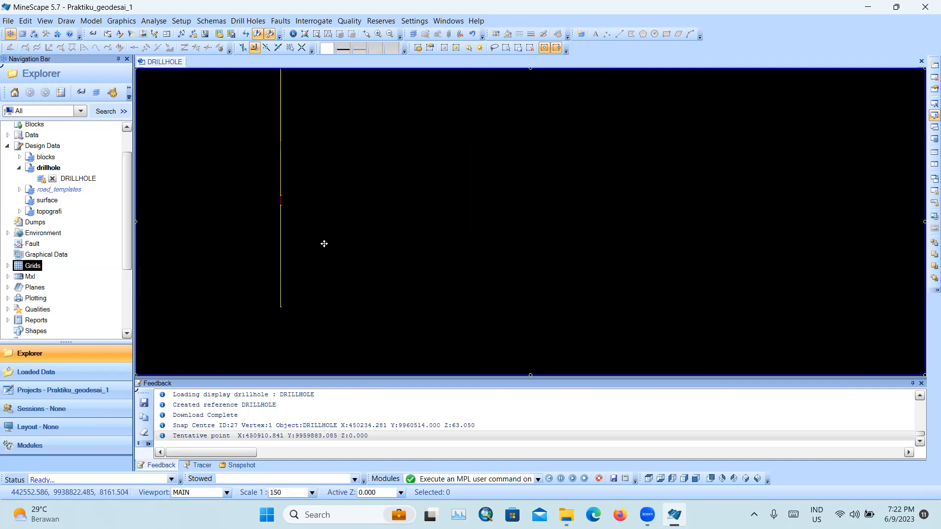
- Check interval A's colour in the schema interval display definitions and close them without changes
left_click(185, 23)
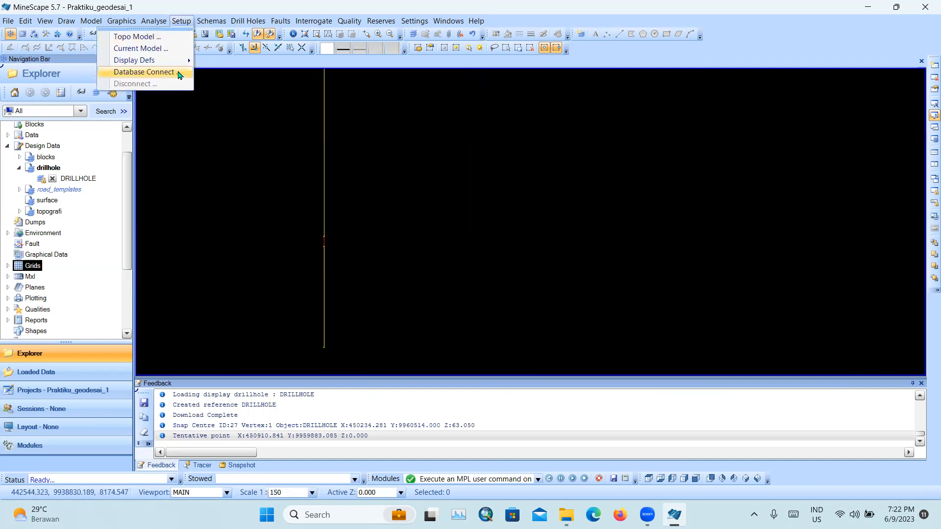
left_click(70, 83)
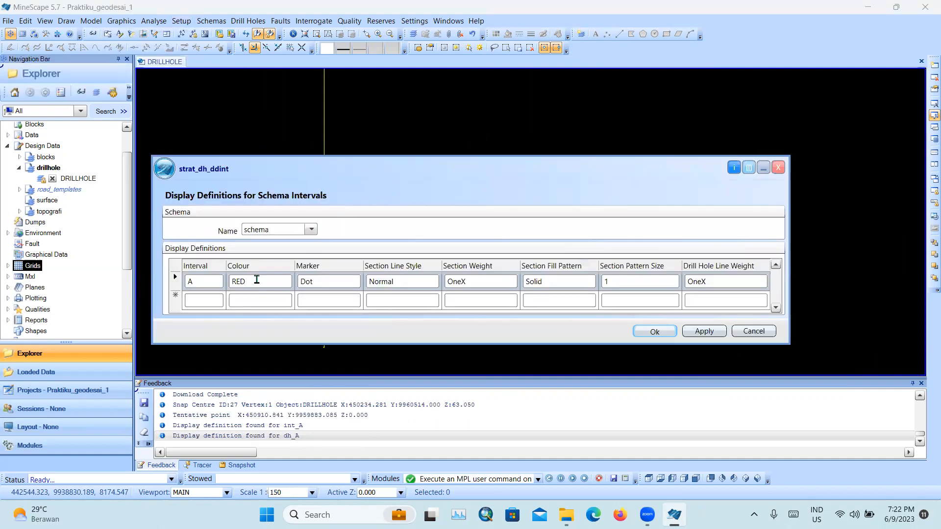
left_click(768, 333)
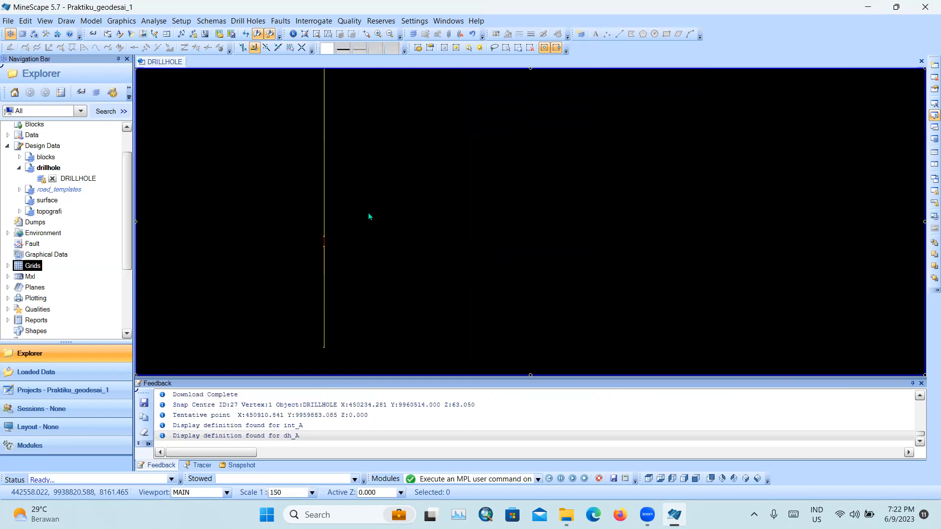
- Examine the coloured intervals along individual drill hole traces in 3D and the overall spread of the holes
scroll(369, 213, "up", 6)
scroll(347, 210, "down", 3)
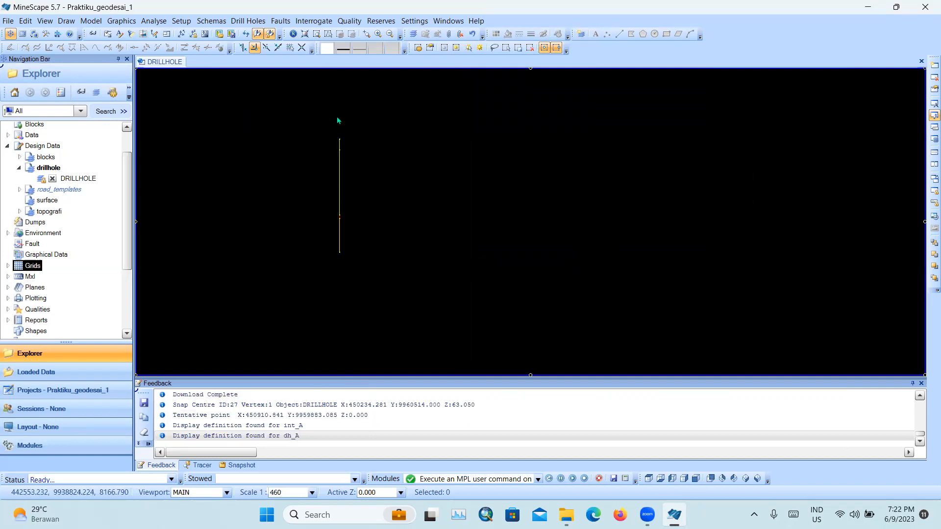
scroll(346, 222, "up", 6)
scroll(280, 223, "down", 8)
scroll(281, 213, "up", 5)
scroll(179, 229, "down", 6)
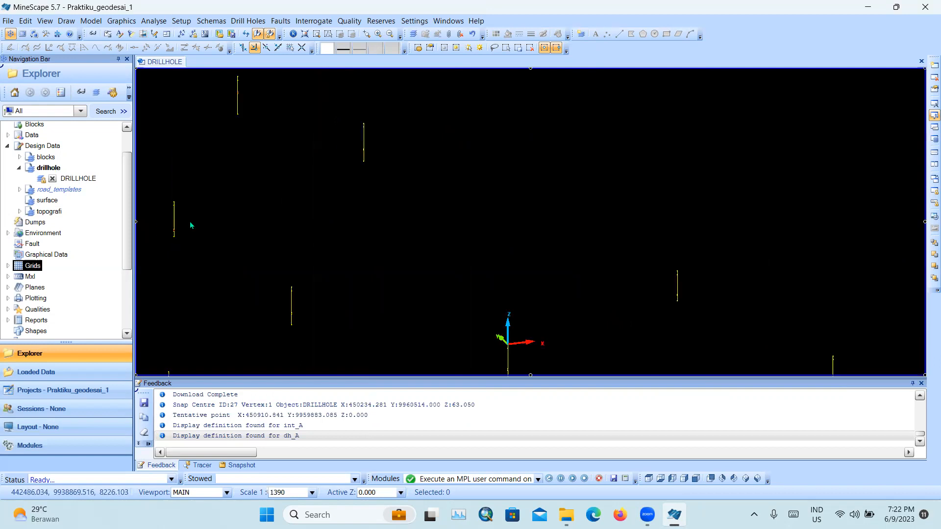
scroll(212, 222, "up", 3)
scroll(212, 221, "up", 6)
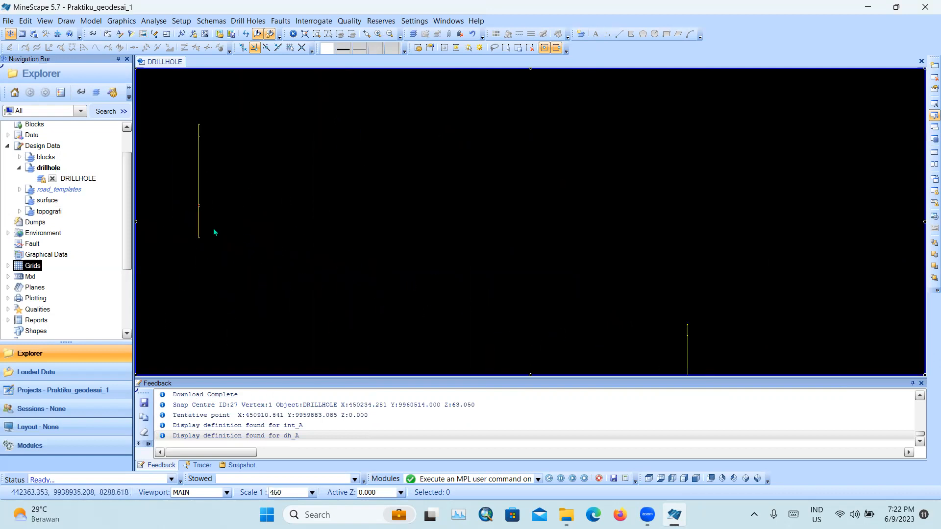
scroll(441, 229, "down", 5)
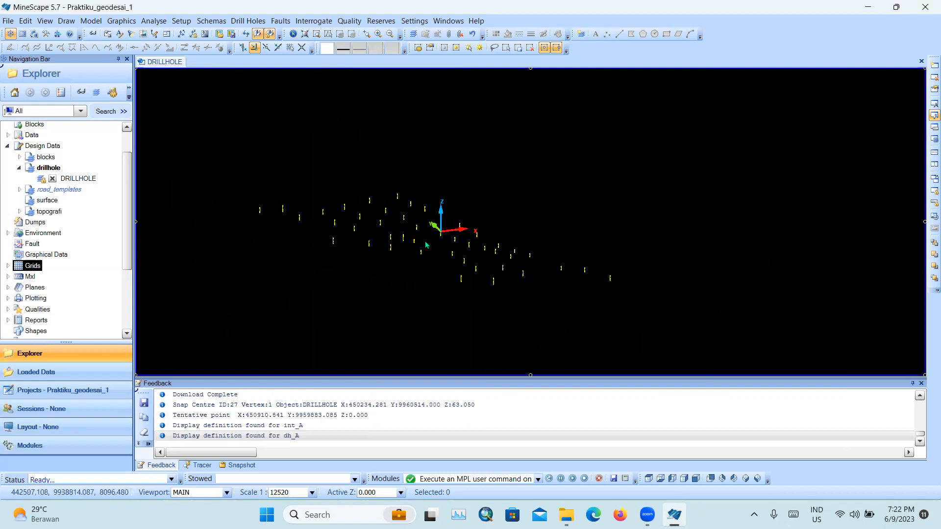
scroll(442, 232, "down", 3)
scroll(443, 230, "down", 2)
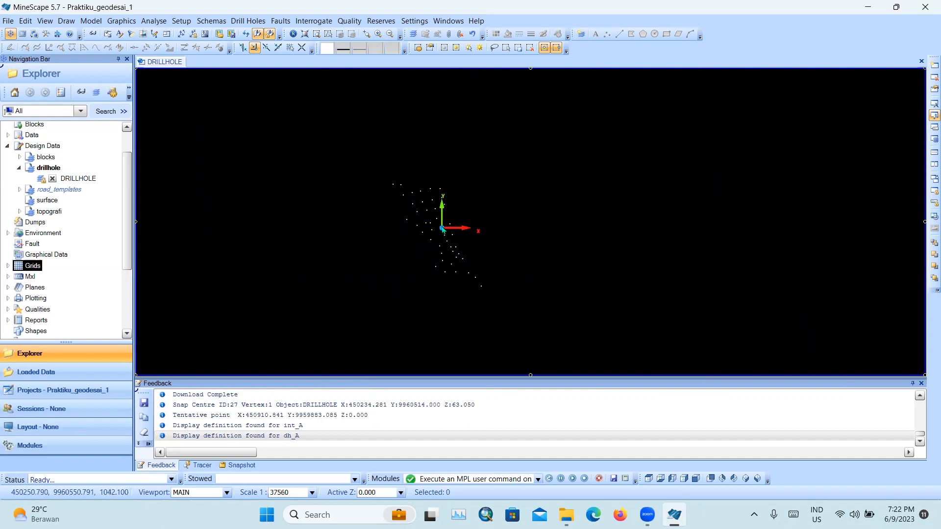
- Hide the view axes, and turn the drill hole name annotation on to check the hole names and back off
left_click(934, 116)
scroll(401, 215, "up", 2)
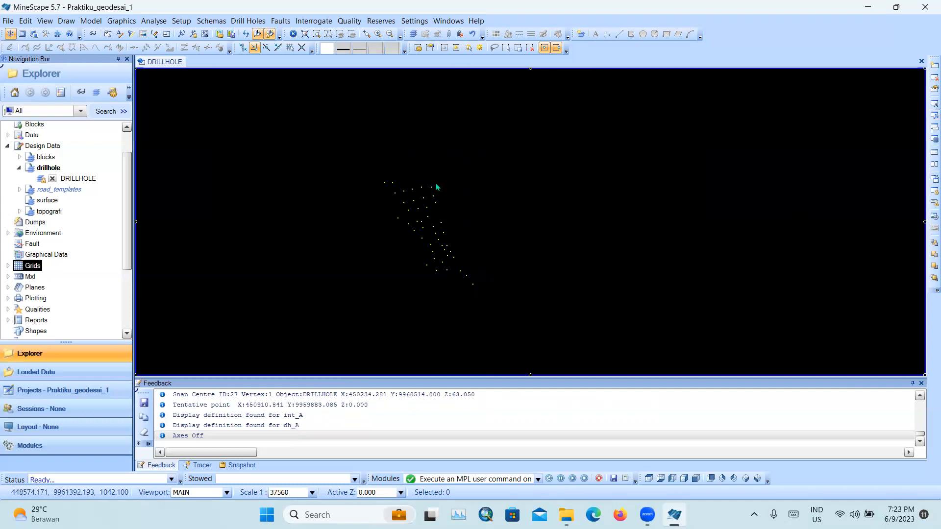
left_click(121, 34)
scroll(441, 221, "up", 5)
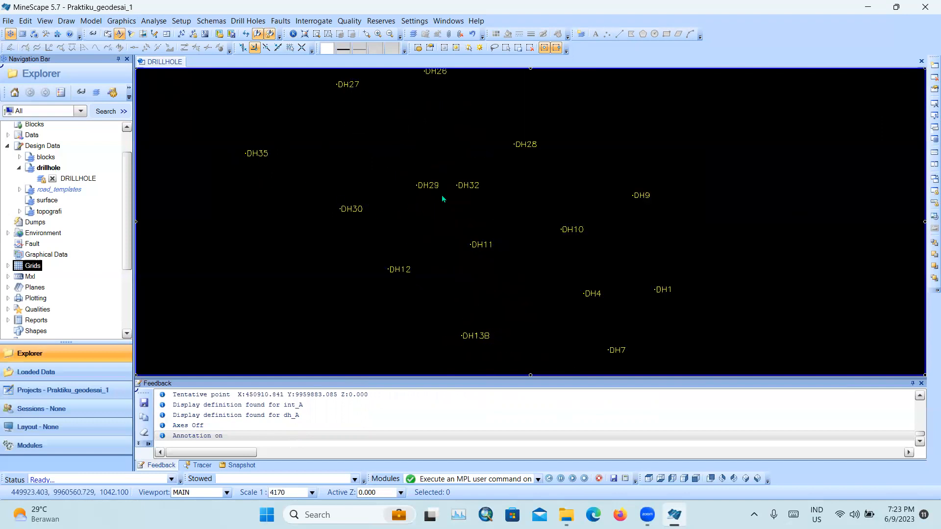
scroll(443, 201, "down", 5)
scroll(444, 203, "up", 1)
left_click(119, 35)
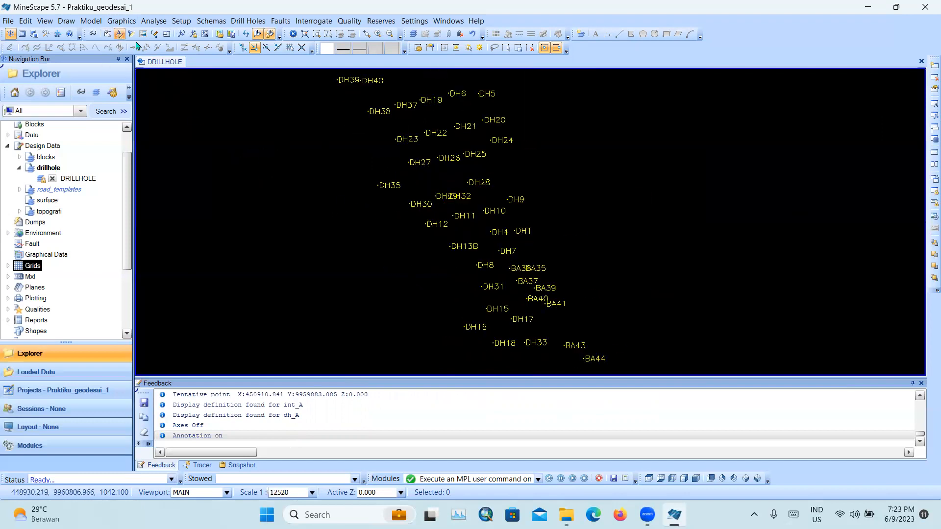
scroll(452, 216, "down", 1)
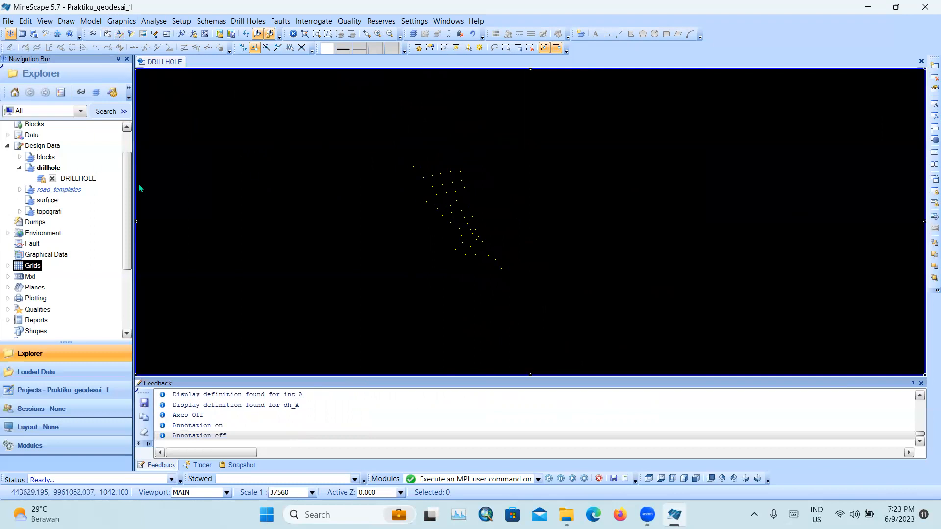
- Unload the DRILLHOLE layer and set the stratigraphic table model's input to the drillhole design file with search layer Drillhole
left_click(53, 178)
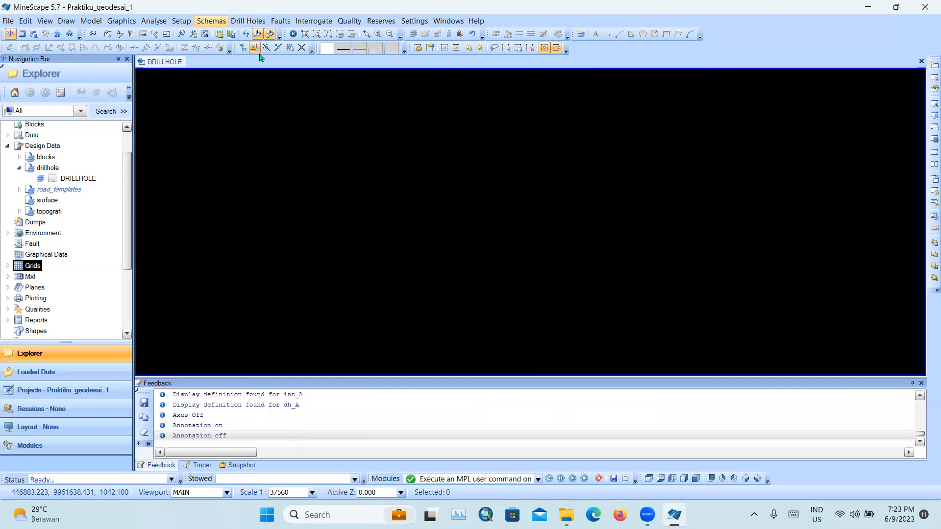
key("Down")
mouse_move(209, 97)
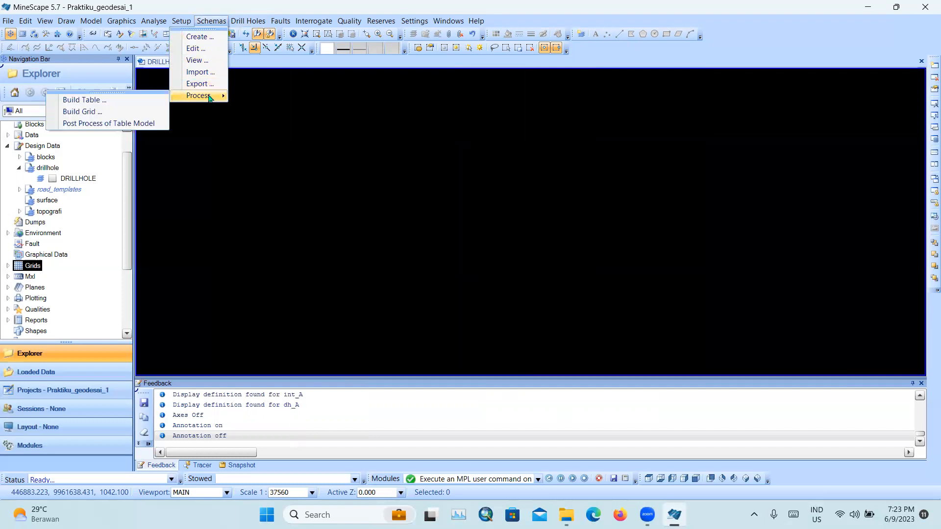
left_click(131, 101)
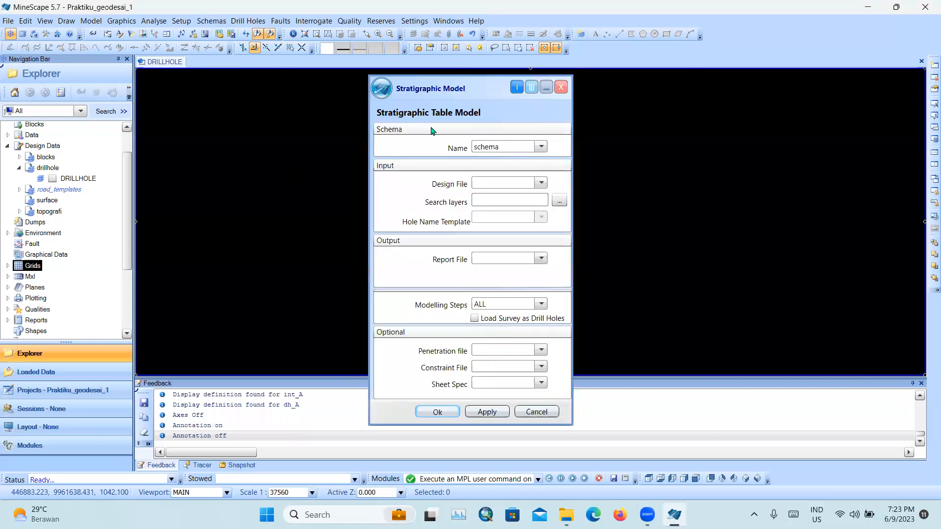
left_click(541, 184)
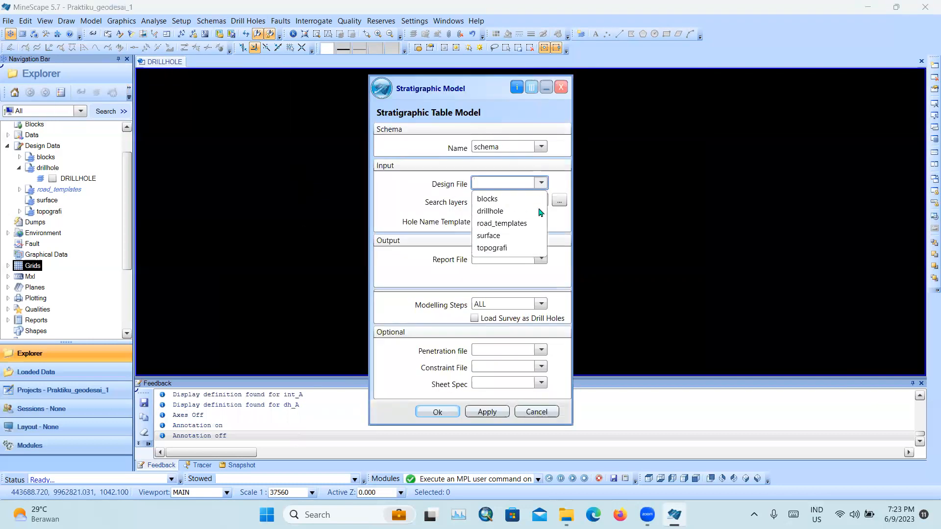
left_click(535, 211)
left_click(559, 201)
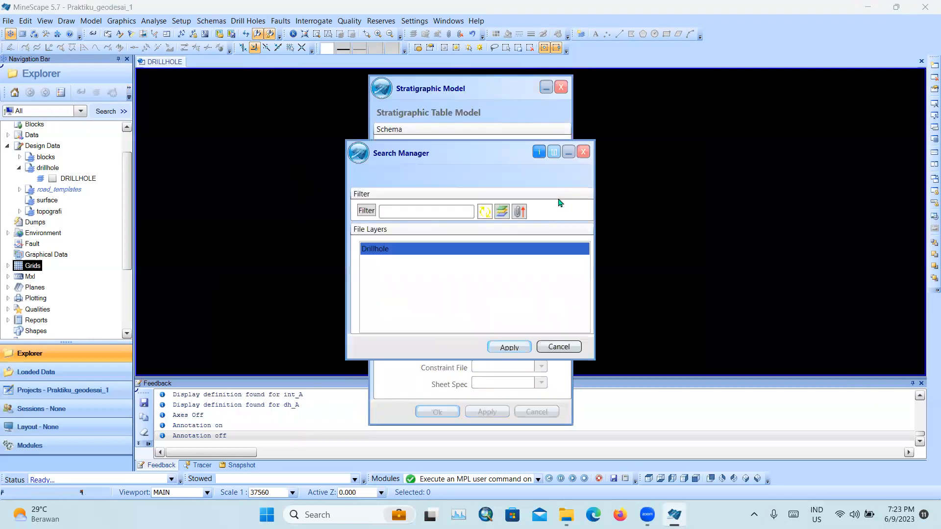
left_click(509, 348)
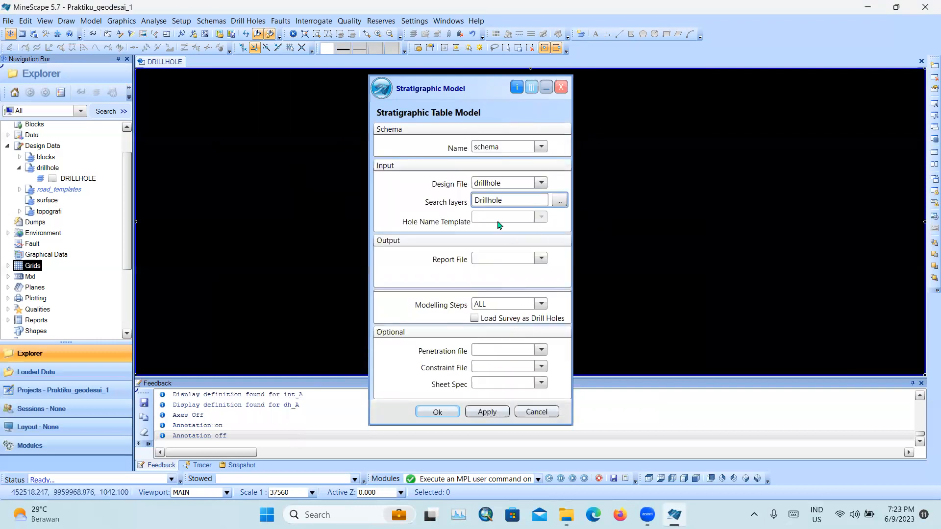
- Build the stratigraphic table model with report file REP_DRILLHOLE and the sheet specification "sheet"
left_click(500, 260)
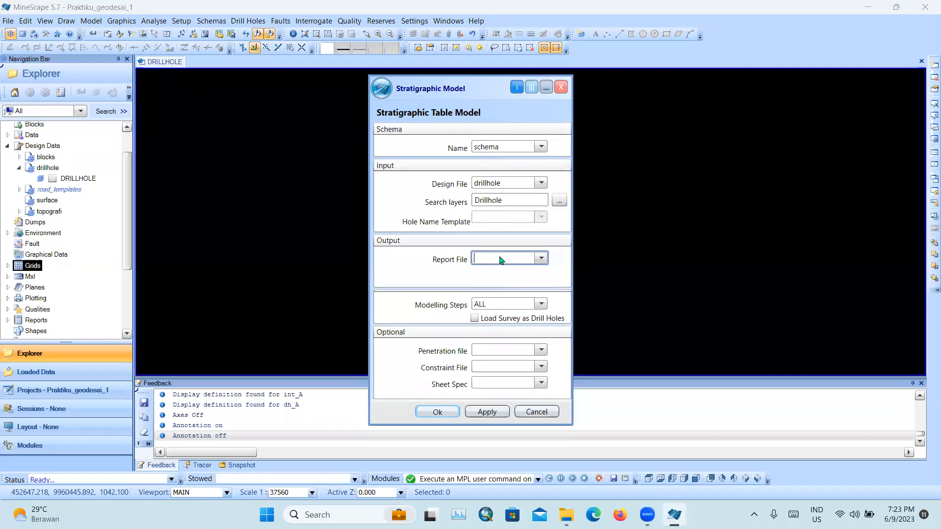
type("REP_DRILLHOLE")
left_click(540, 383)
left_click(514, 407)
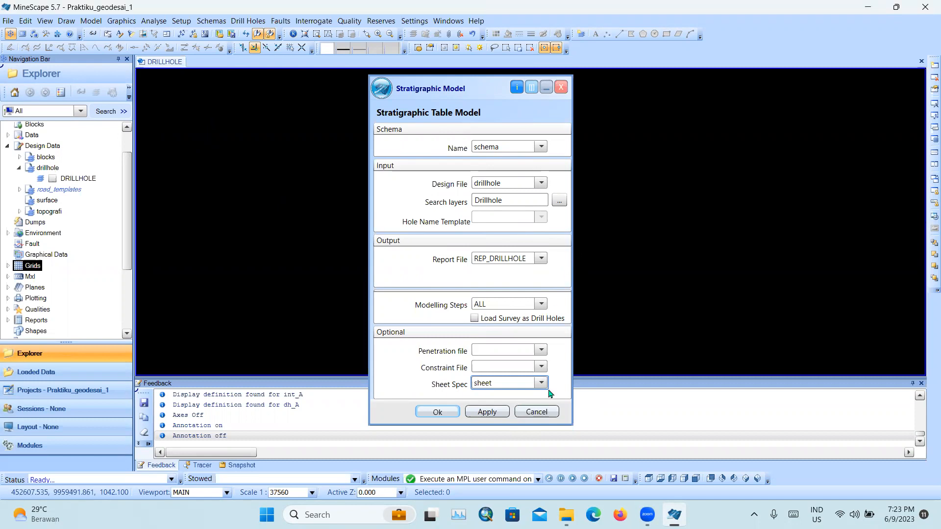
left_click(437, 411)
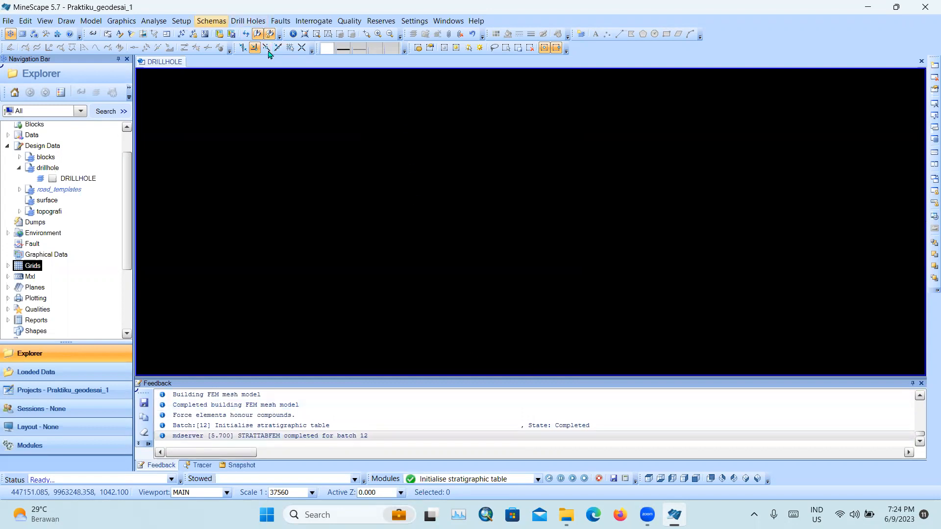
- Build the stratigraphic grid model with grid_spec, resolving node values and both smoothing and filtering surfaces and thicknesses
left_click(211, 21)
mouse_move(205, 95)
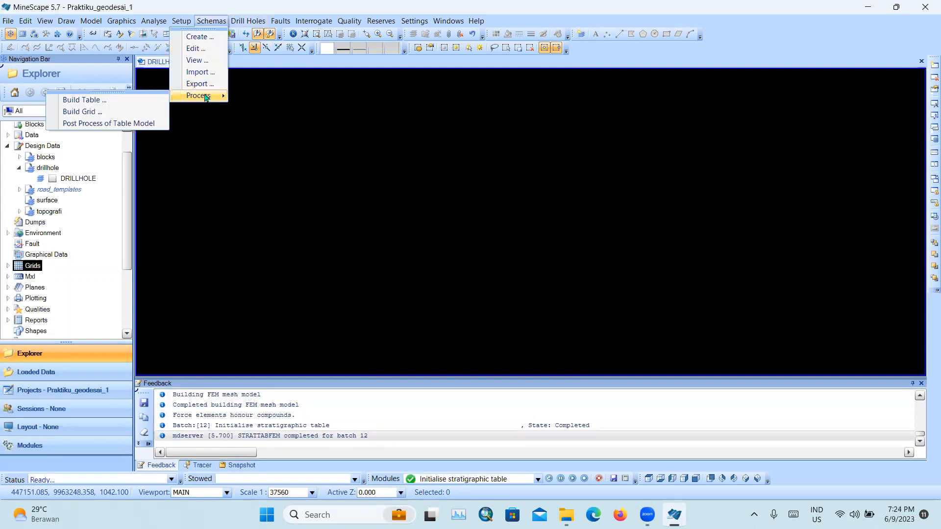
left_click(106, 116)
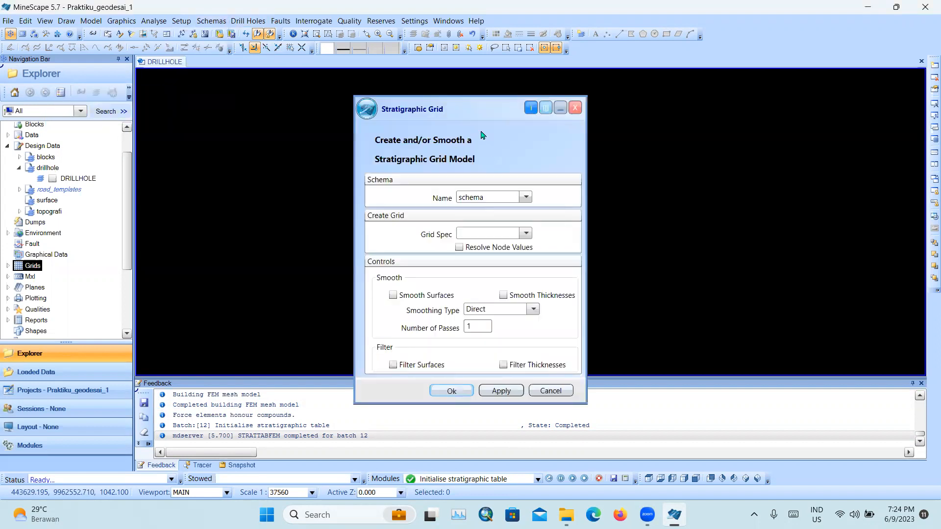
left_click(523, 229)
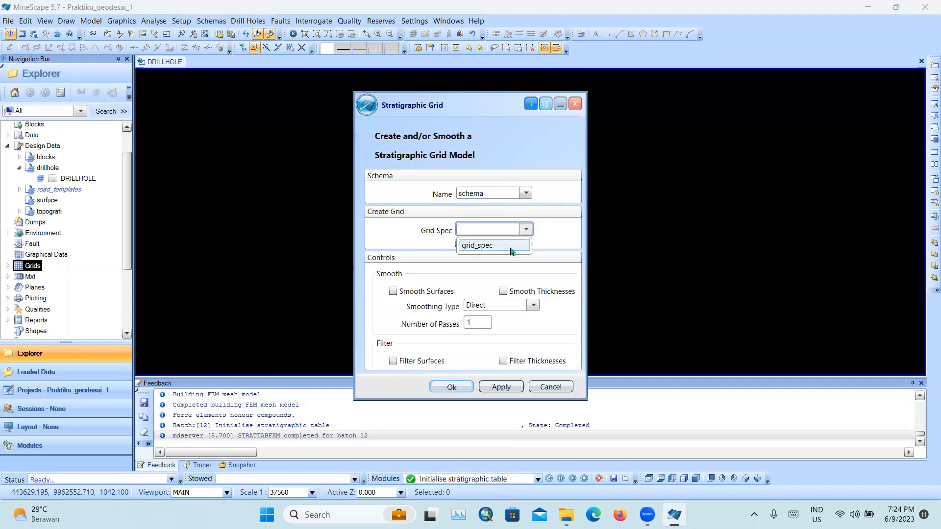
left_click(513, 249)
left_click(463, 245)
left_click(503, 292)
left_click(393, 291)
left_click(393, 361)
left_click(504, 362)
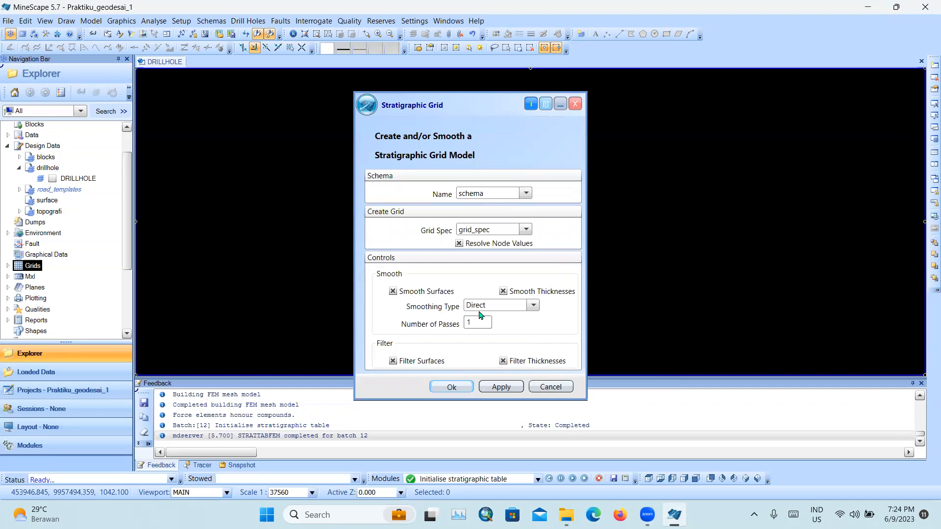
left_click(457, 388)
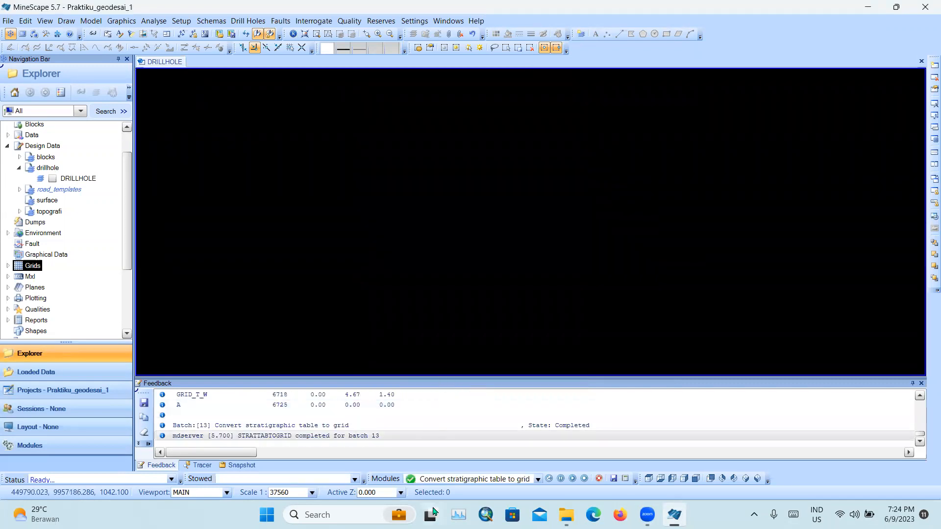
- Set up the generation of multiple schema interval extents with interval A as the input
left_click(52, 179)
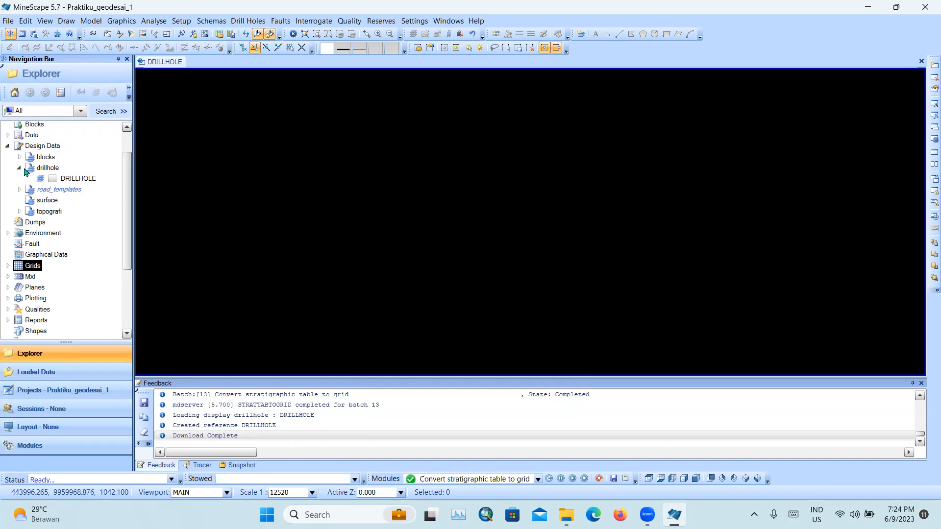
left_click(117, 24)
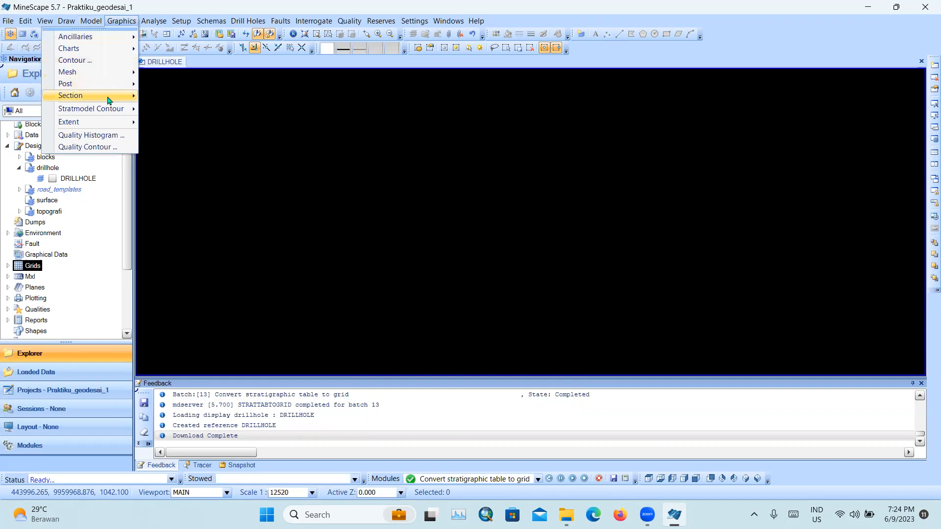
mouse_move(106, 127)
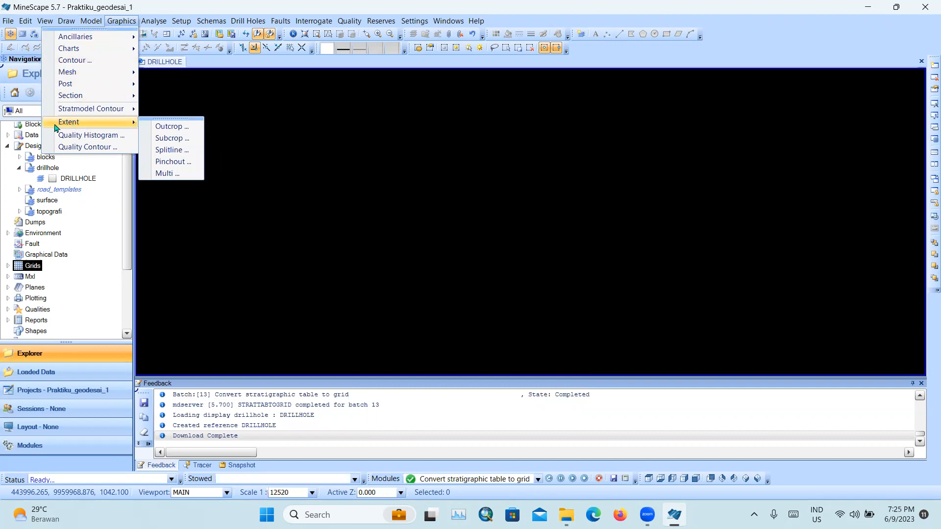
left_click(179, 174)
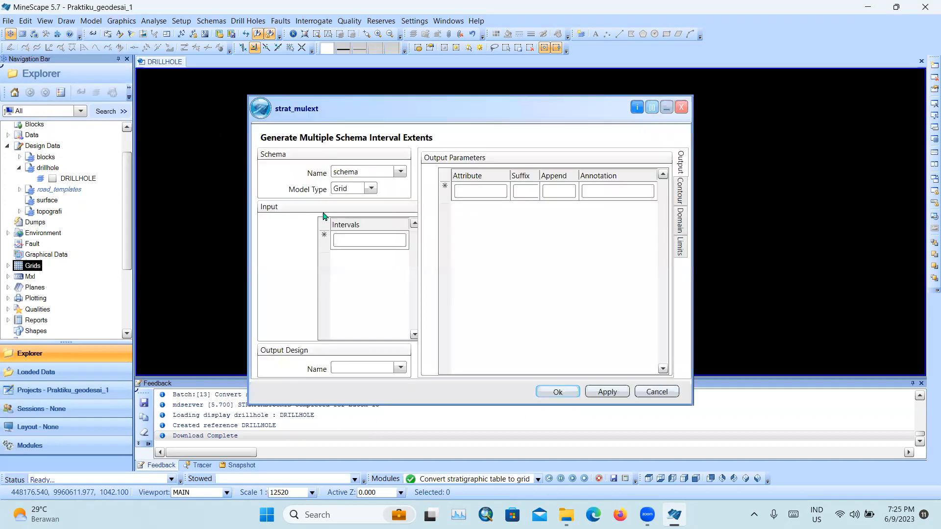
left_click(351, 241)
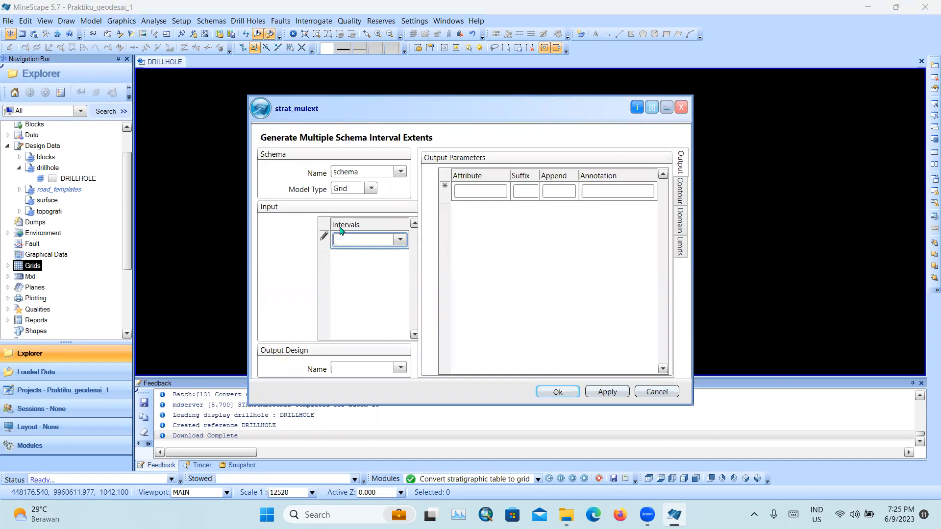
left_click(401, 240)
left_click(377, 259)
left_click(401, 240)
left_click(389, 253)
key("Return")
left_click(400, 259)
left_click(377, 260)
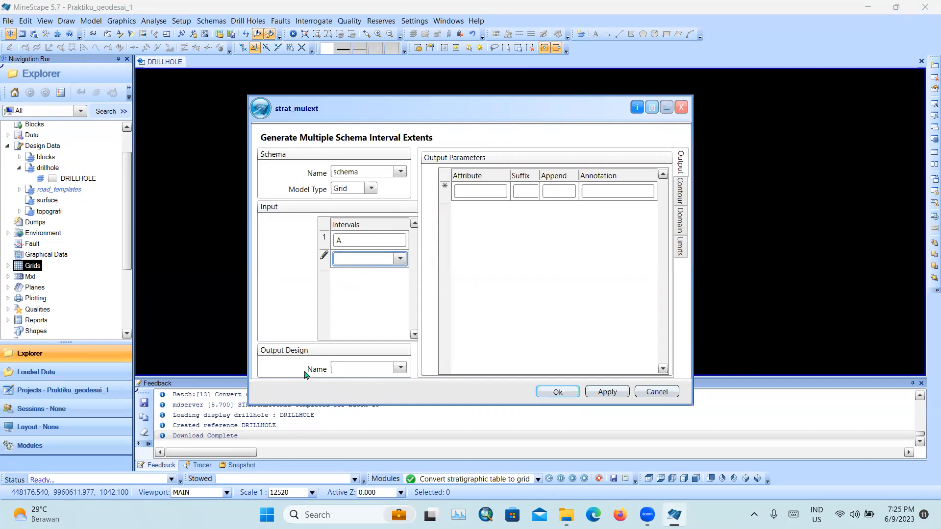
- Create a design file named cropline and select it as the output design for the interval extents
left_click(372, 368)
right_click(375, 370)
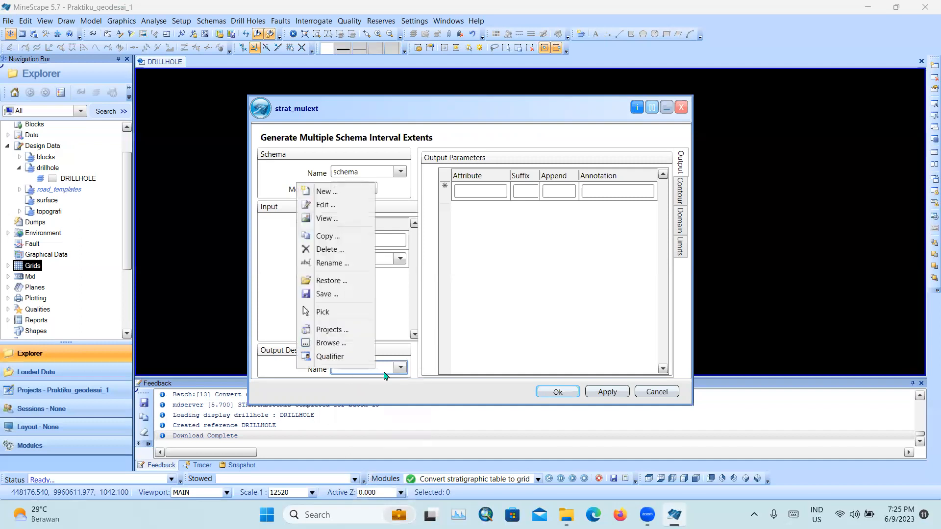
left_click(351, 192)
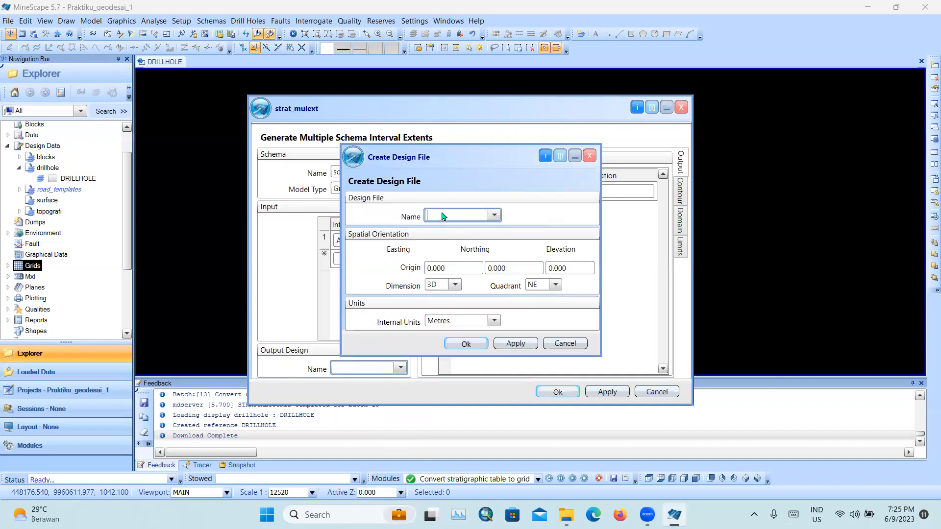
type("cropline")
left_click(464, 345)
left_click(402, 368)
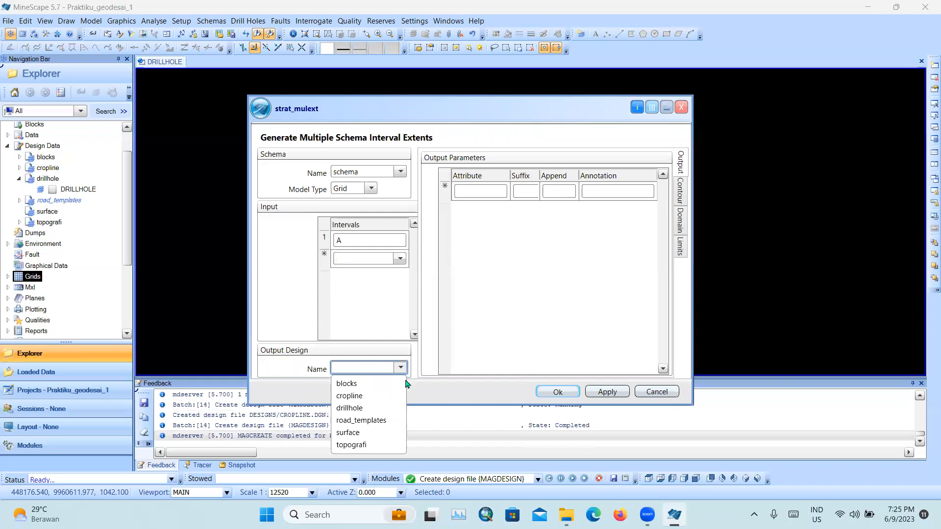
left_click(378, 408)
left_click(402, 368)
left_click(383, 396)
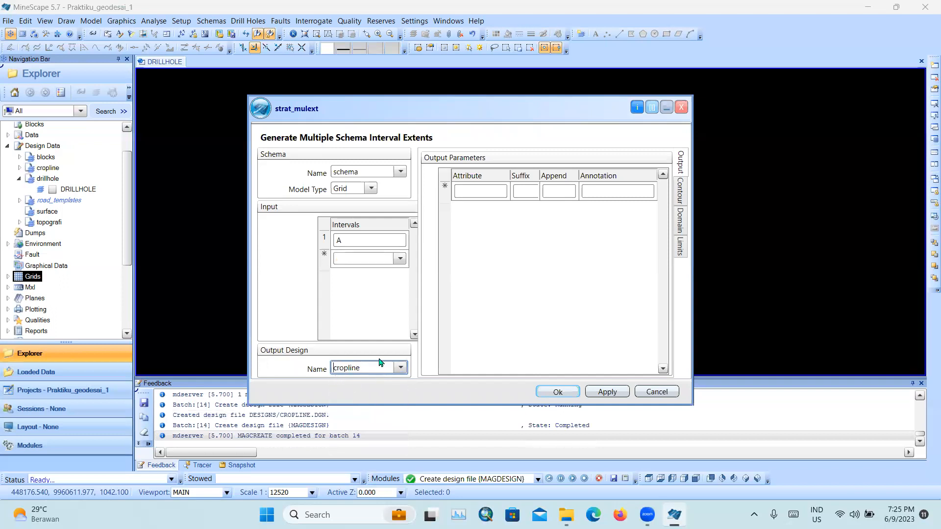
- Add Roof_outcrop as the first output attribute of the interval extents
left_click(477, 189)
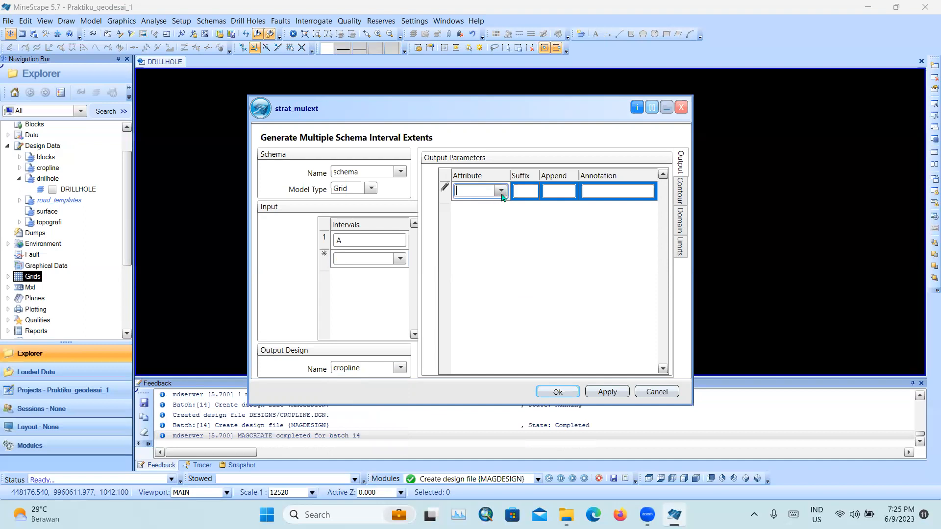
left_click(501, 193)
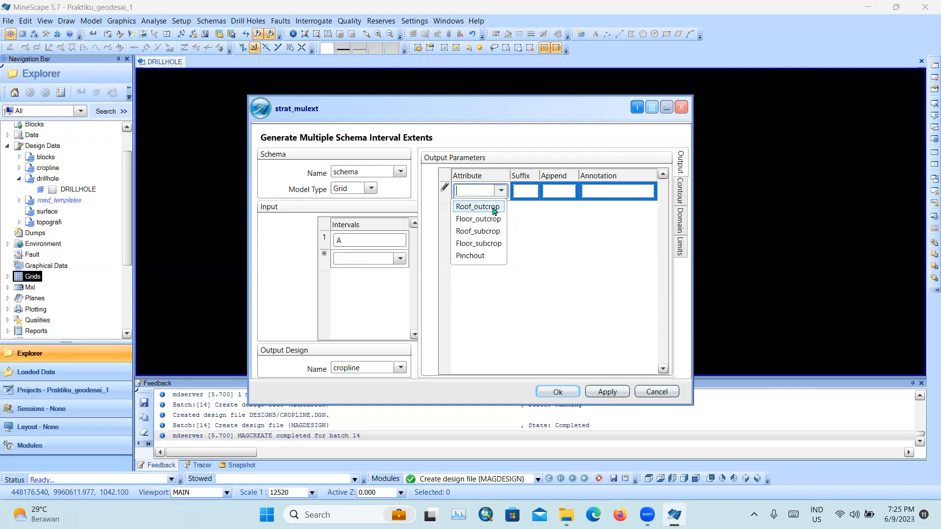
left_click(494, 206)
left_click(501, 191)
left_click(497, 212)
left_click(501, 191)
left_click(502, 194)
left_click(501, 192)
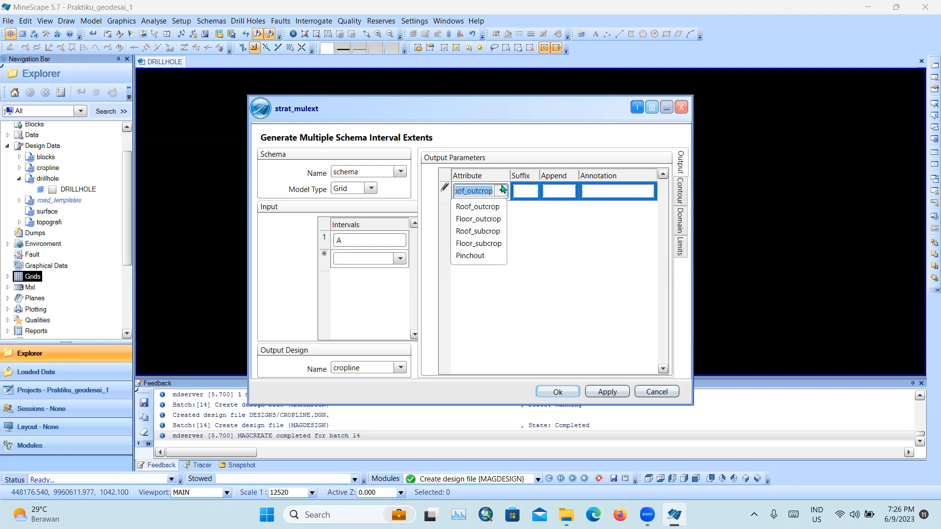
left_click(496, 210)
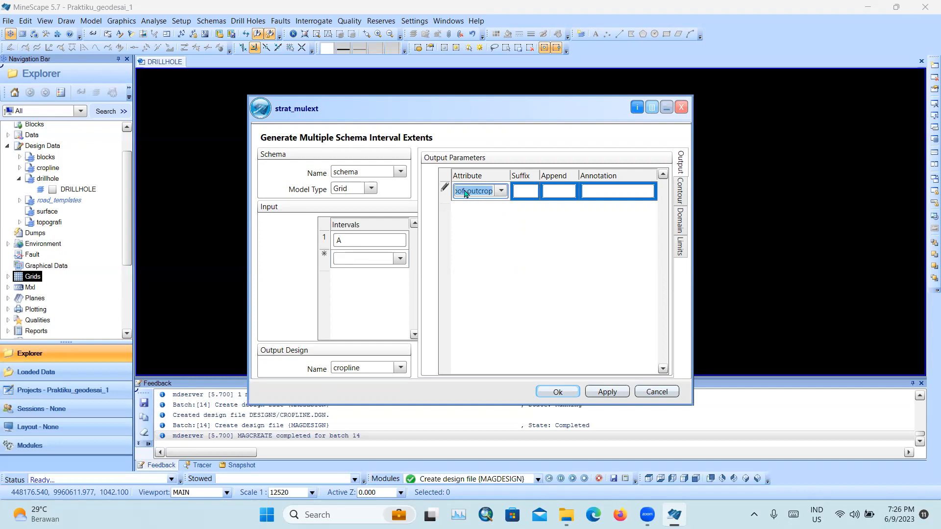
key("Return")
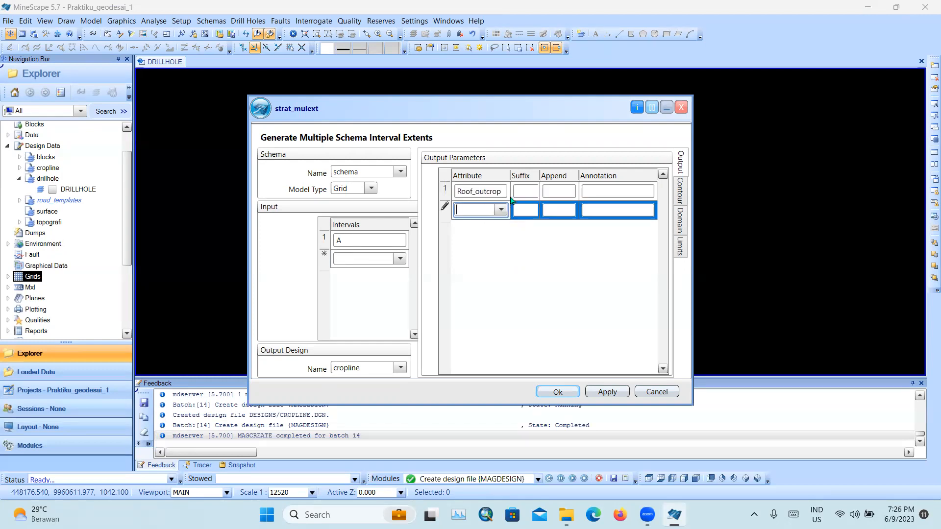
- Add Roof_subcrop as the second output attribute and set the annotation of both attributes to 5
left_click(501, 210)
left_click(491, 251)
key("Return")
left_click(594, 192)
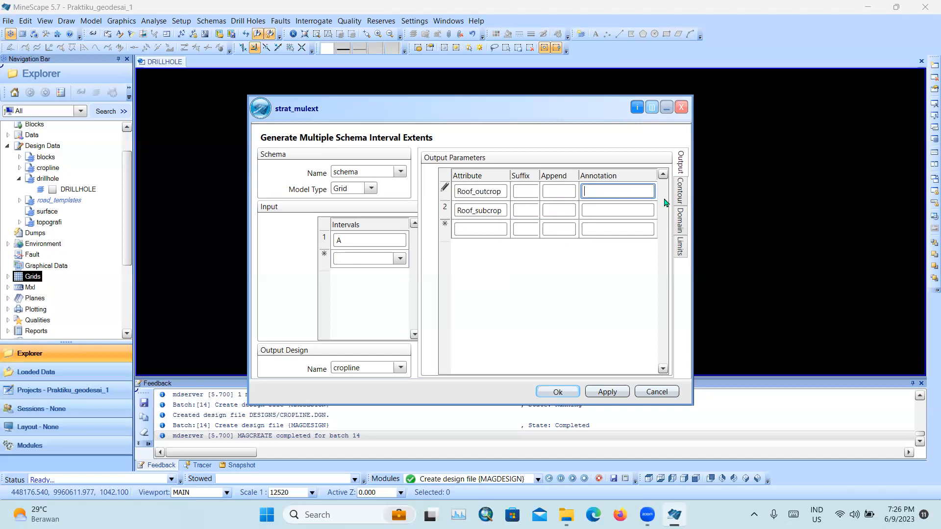
type("5")
left_click(611, 208)
type("5")
key("Return")
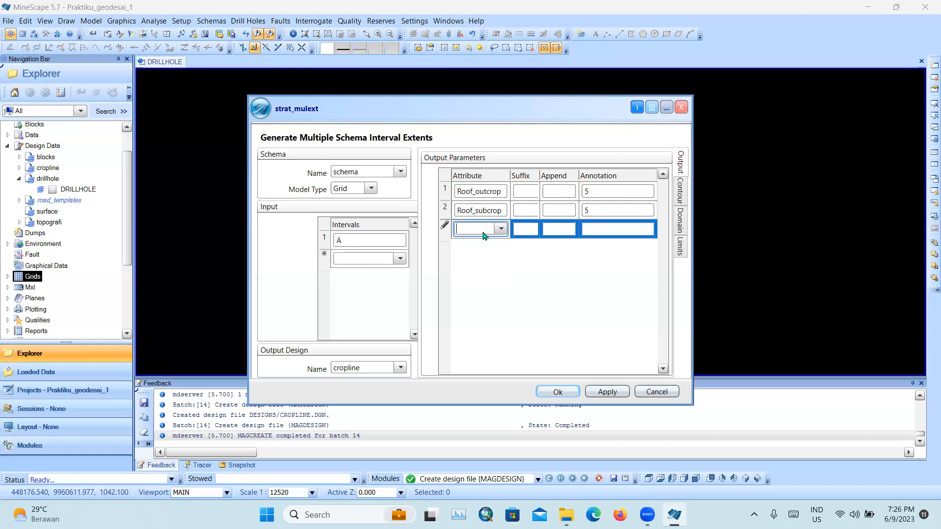
- Keep Point contour smoothing, limit the extents with the sheet specification "sheet", and generate the croplines
left_click(679, 191)
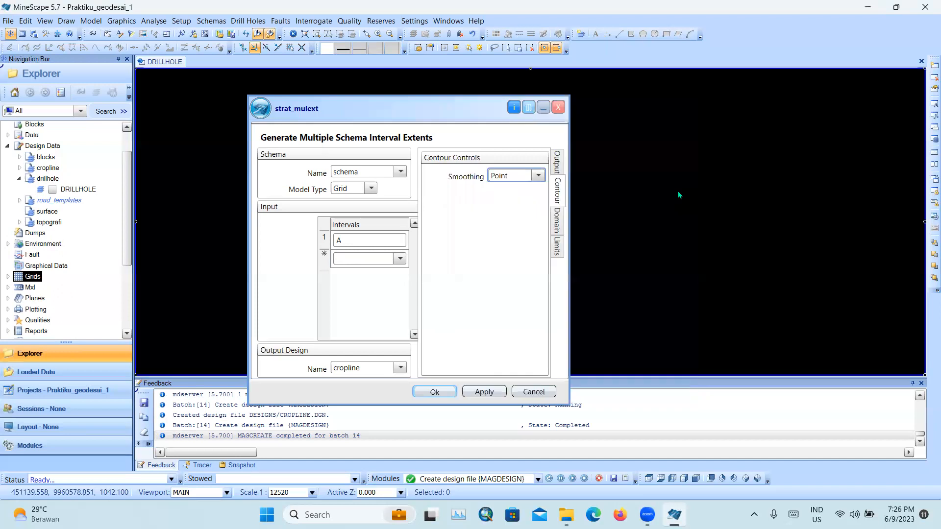
left_click(539, 176)
left_click(537, 176)
left_click(537, 176)
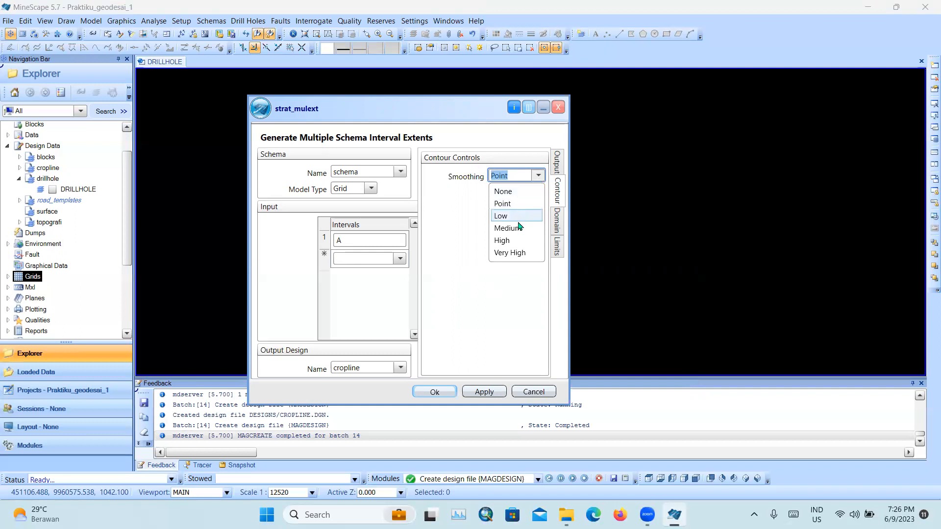
left_click(538, 177)
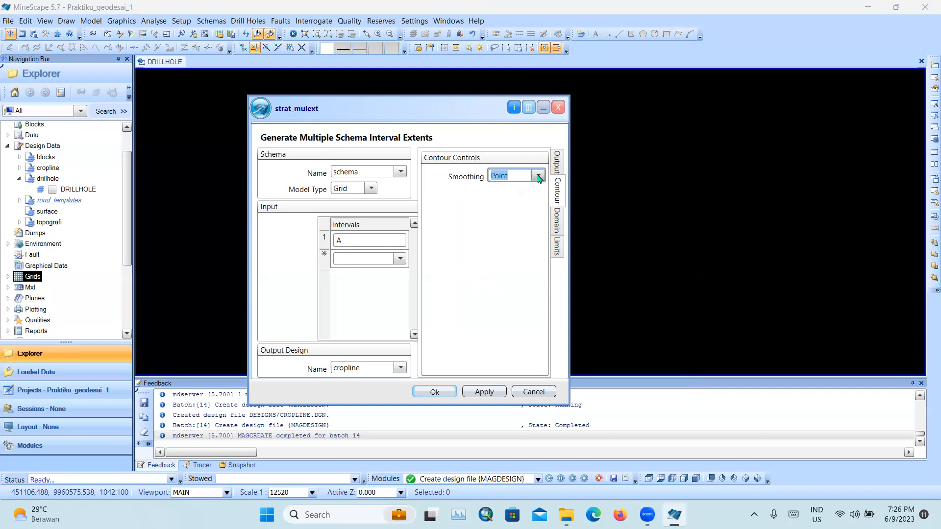
left_click(558, 221)
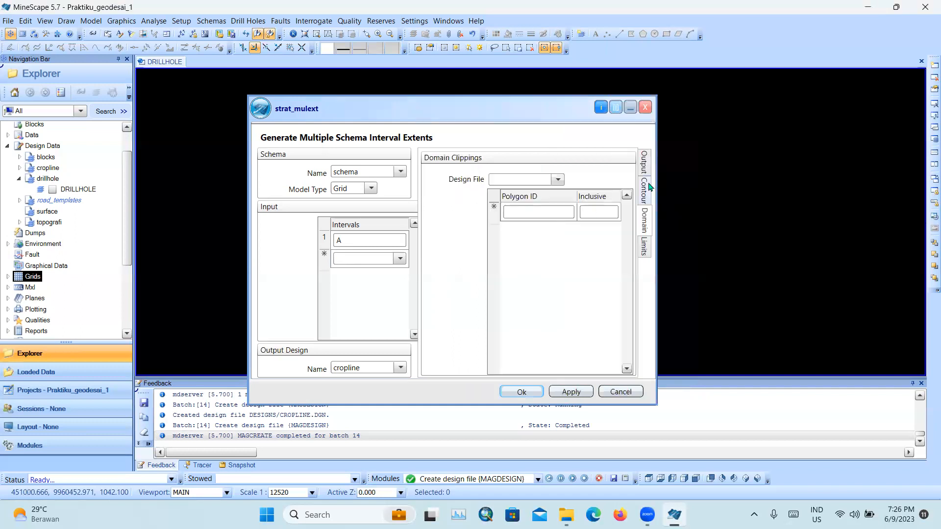
left_click(644, 246)
left_click(595, 179)
left_click(569, 210)
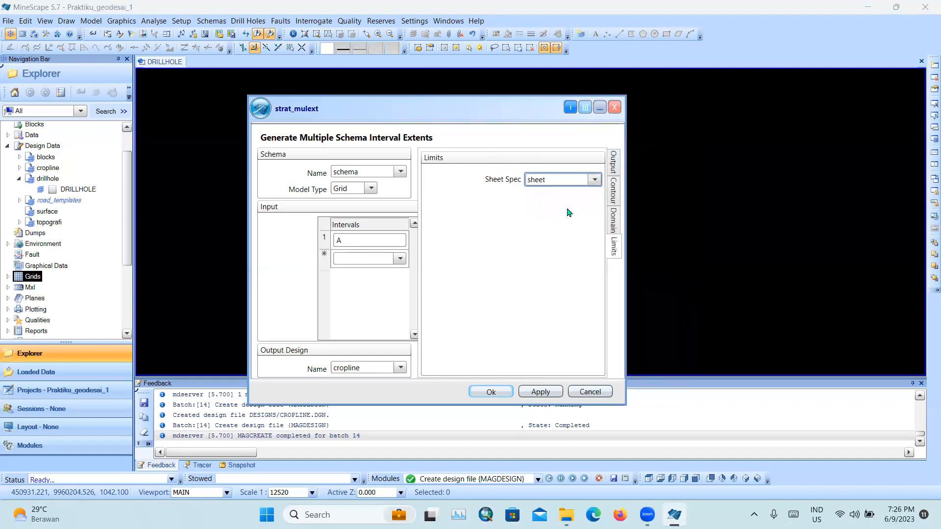
left_click(487, 392)
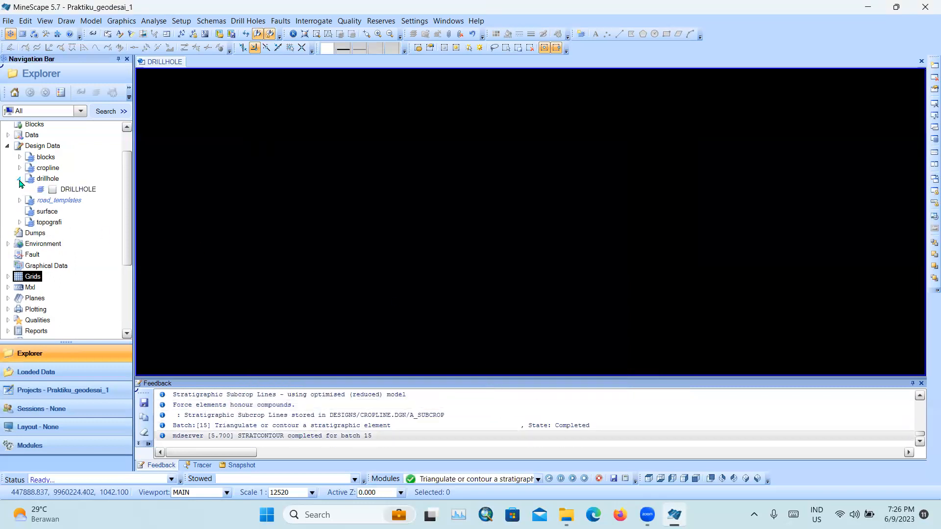
left_click(53, 190)
left_click(53, 190)
left_click(53, 190)
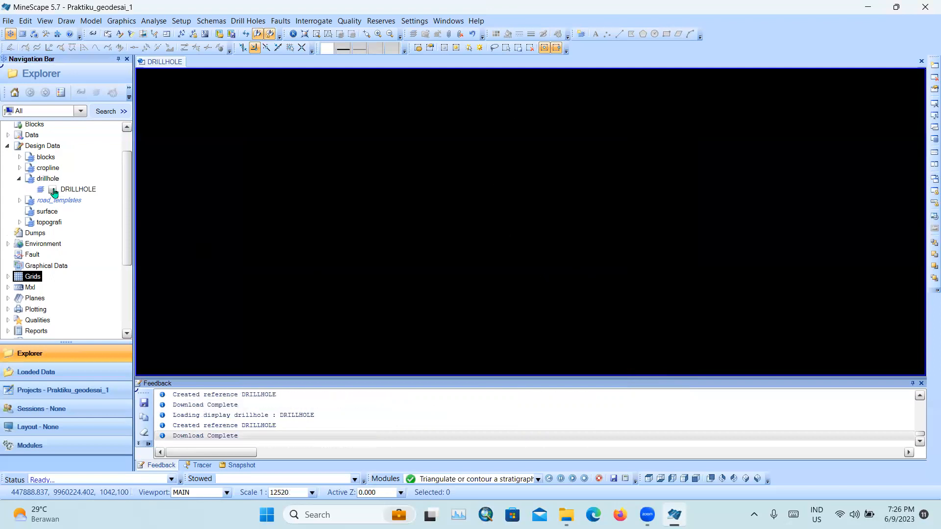
- Display the SHEET layer of the topografi design so that its whole boundary is in view
left_click(19, 222)
left_click(53, 254)
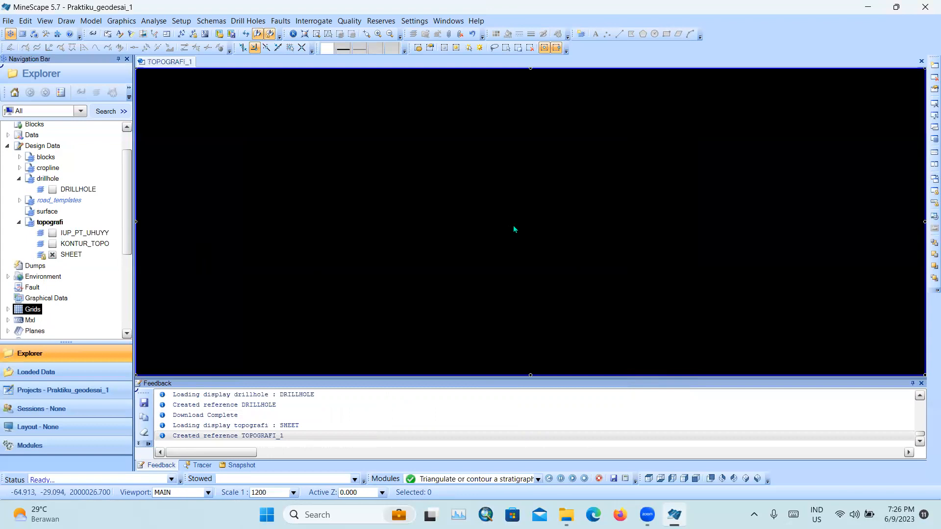
scroll(519, 222, "up", 2)
scroll(445, 171, "down", 2)
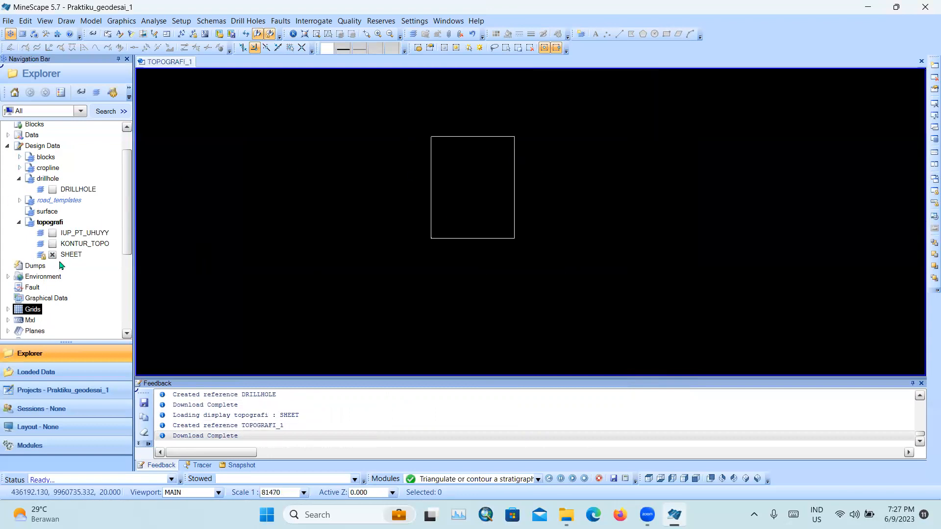
- Display the A_OUTCROP and A_SUBCROP layers of the cropline design in turn to examine the generated lines within the sheet boundary
left_click(20, 168)
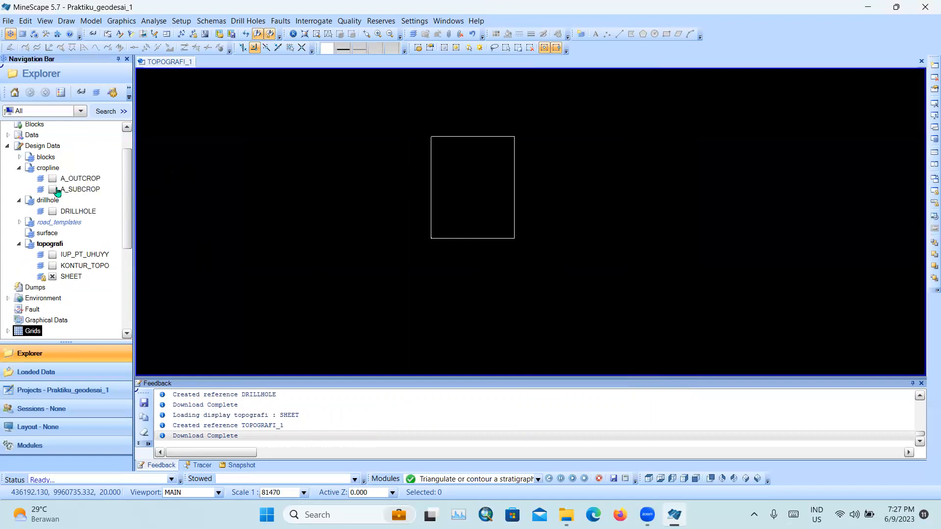
left_click(52, 178)
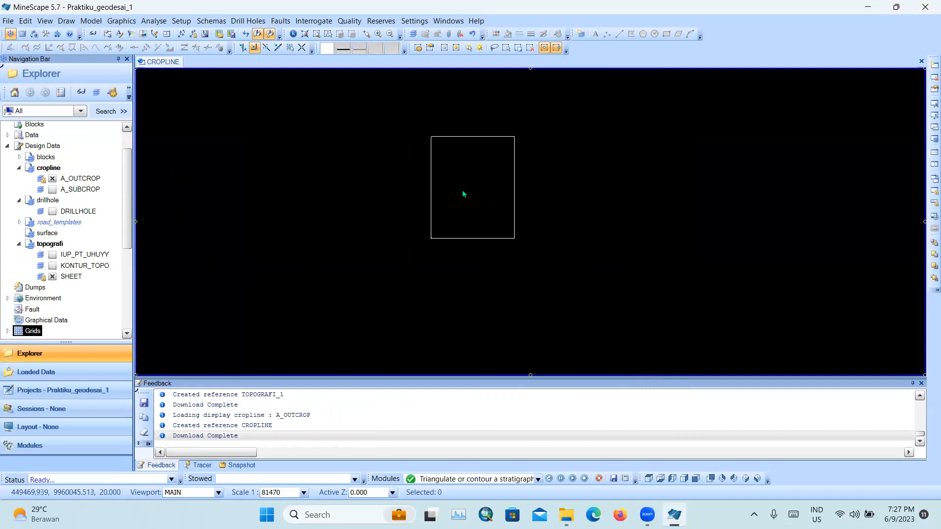
left_click(51, 179)
left_click(53, 189)
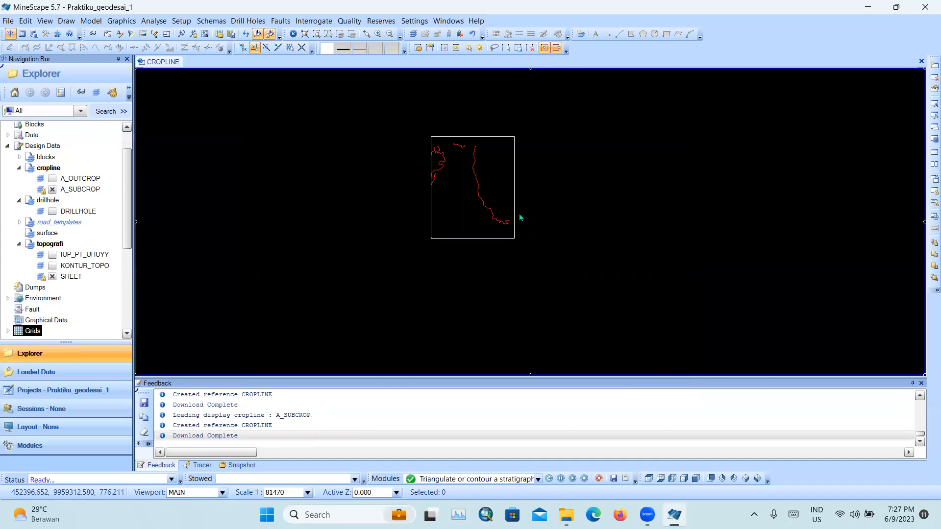
scroll(438, 150, "up", 2)
left_click(52, 189)
left_click(52, 178)
scroll(480, 220, "down", 2)
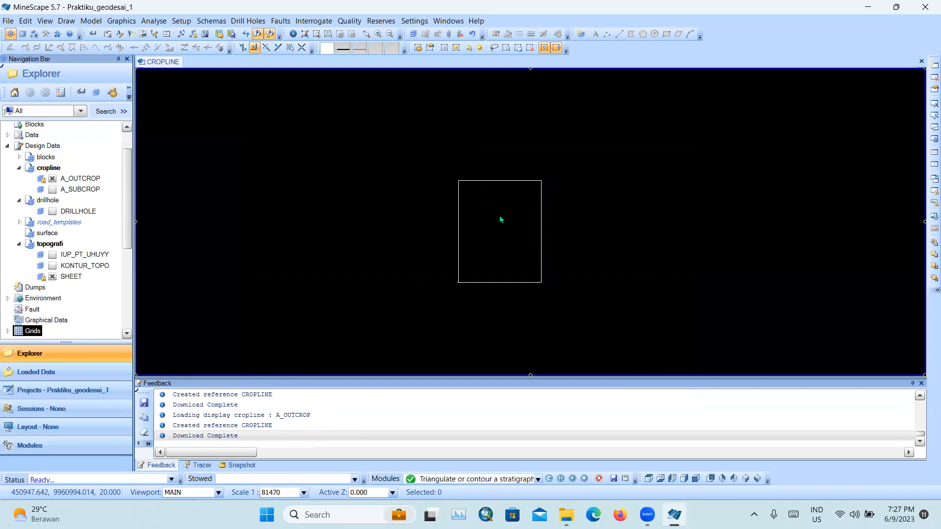
left_click(53, 179)
left_click(53, 190)
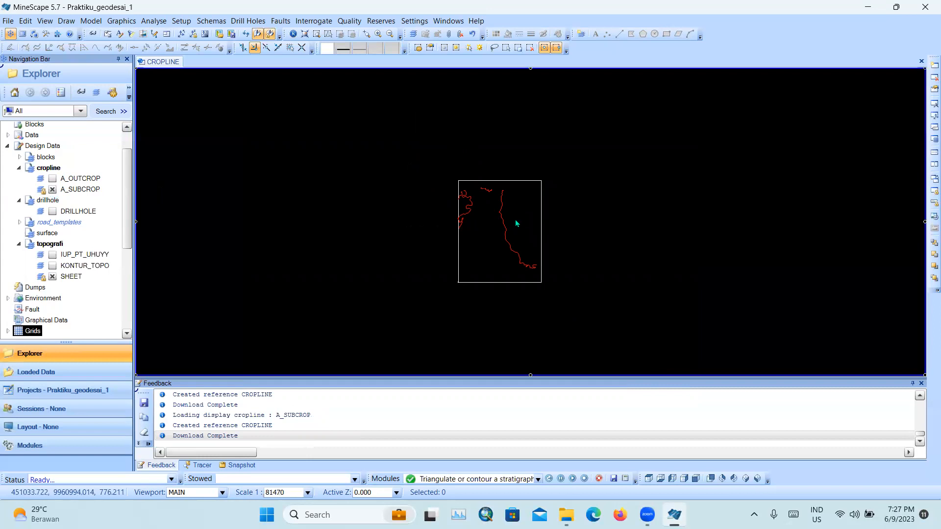
- Switch the display repeatedly between the A_OUTCROP and A_SUBCROP layers to compare their contents
left_click(55, 190)
left_click(52, 179)
left_click(52, 190)
left_click(52, 179)
left_click(52, 190)
left_click(52, 189)
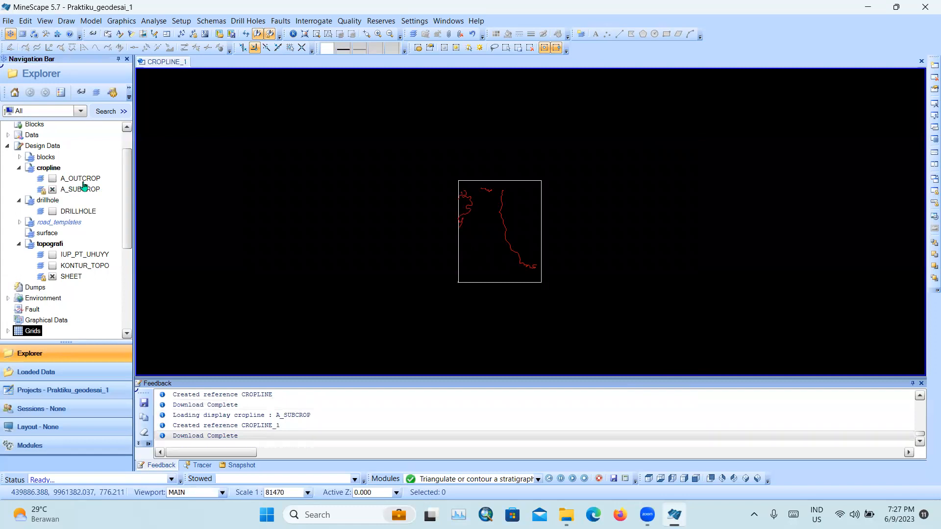
left_click(85, 180)
left_click(53, 179)
left_click(53, 179)
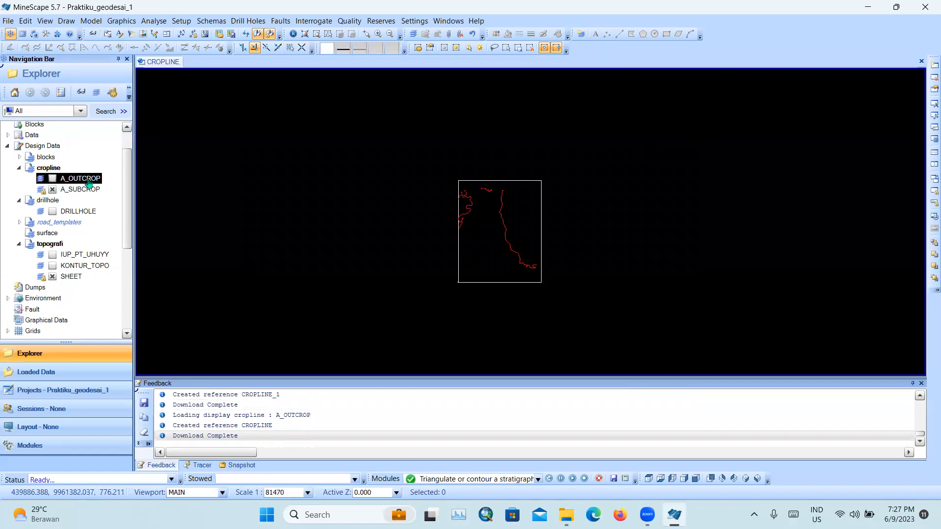
- Hide the A_SUBCROP layer and collapse the cropline design's layer list
right_click(90, 179)
left_click(70, 178)
left_click(52, 190)
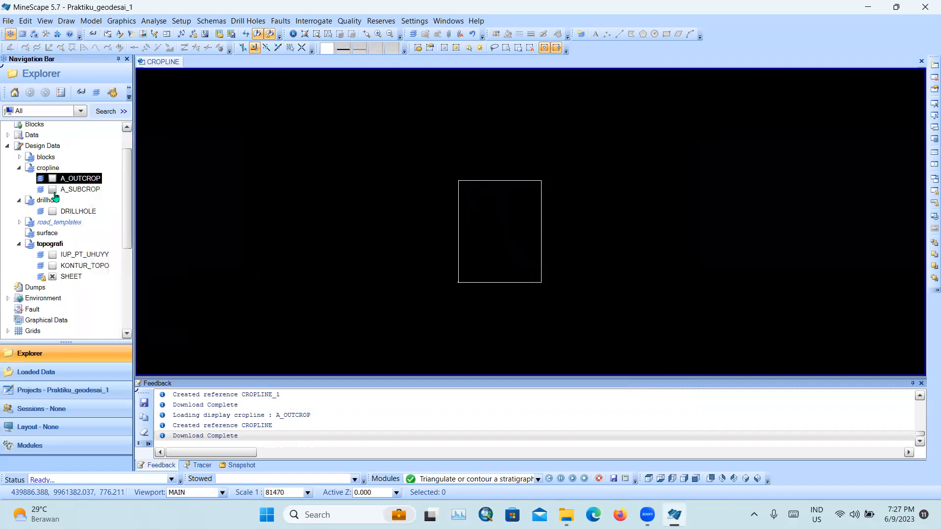
left_click(19, 168)
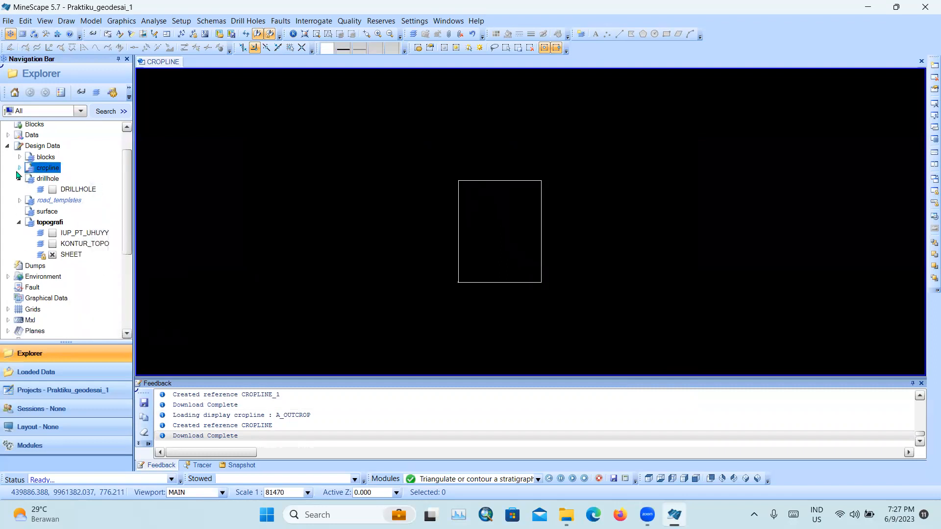
- Set up contouring of multiple schema intervals and attributes with interval A as the input
left_click(119, 24)
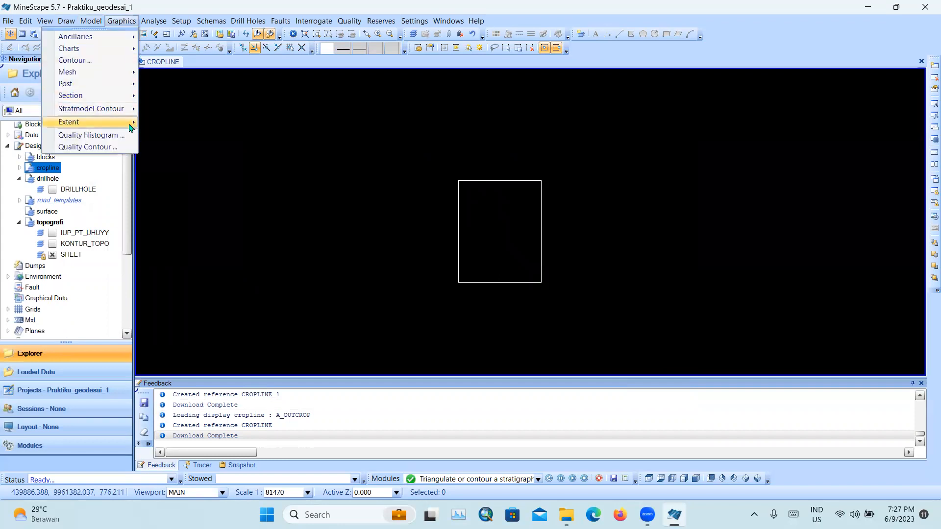
mouse_move(131, 126)
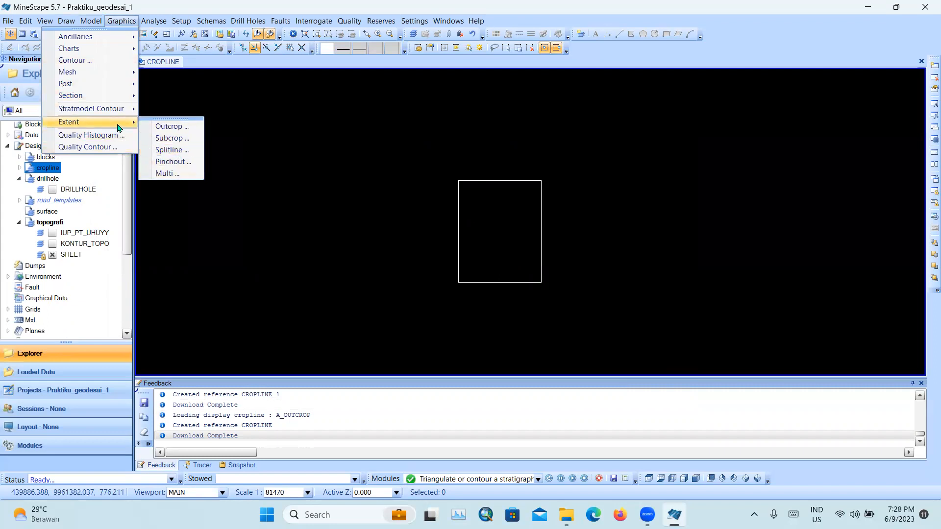
mouse_move(111, 113)
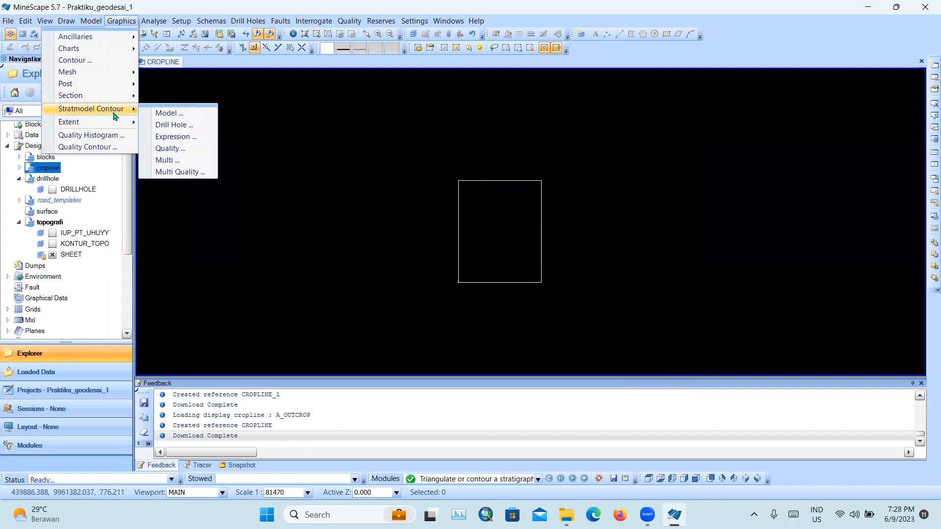
left_click(180, 163)
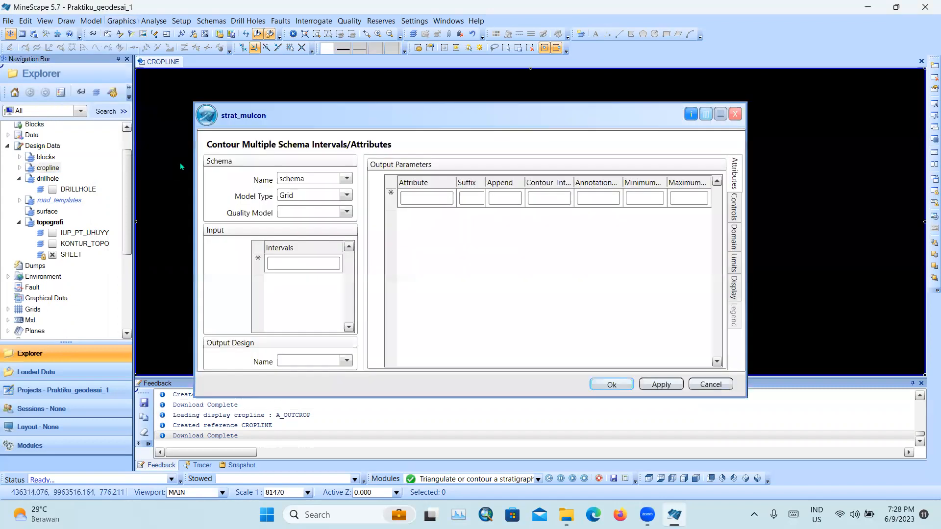
left_click(290, 226)
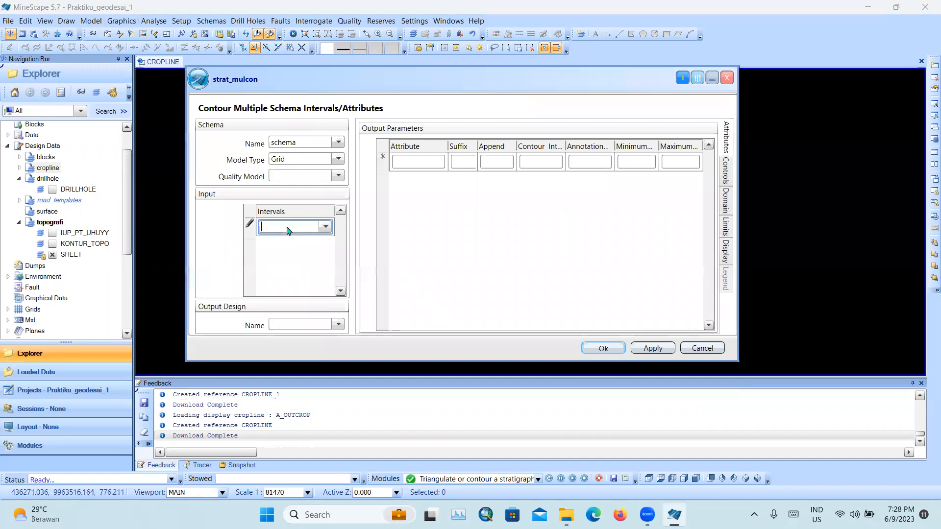
type("A")
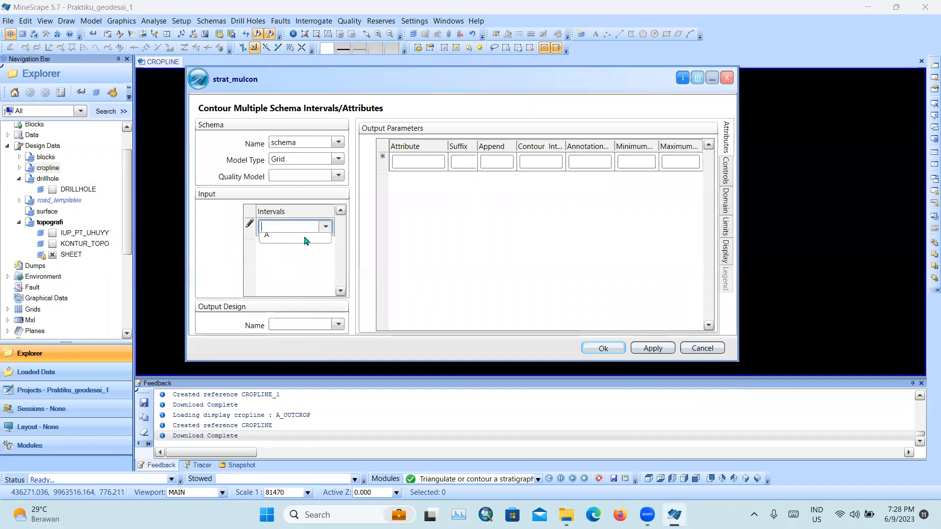
key("Return")
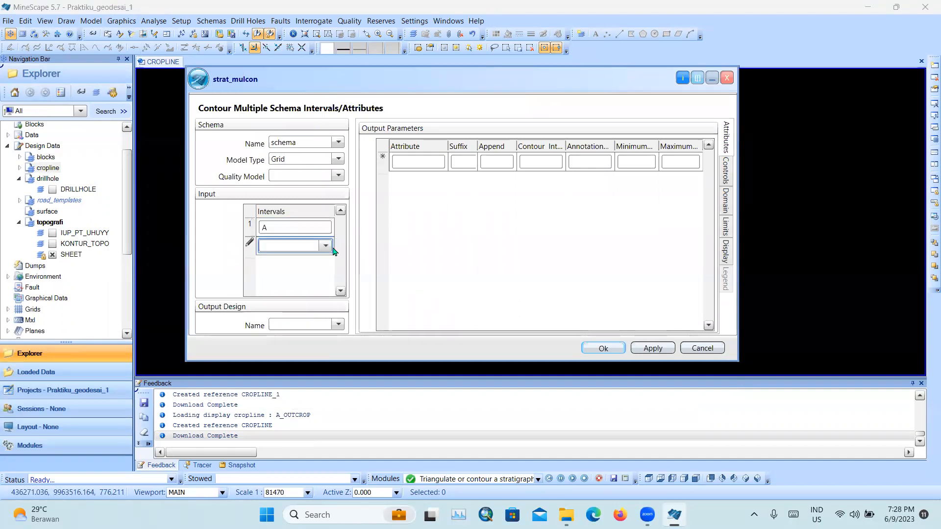
- Create a new design file named kontur_struktur and assign it as the output design for the contours
left_click(338, 324)
left_click(313, 325)
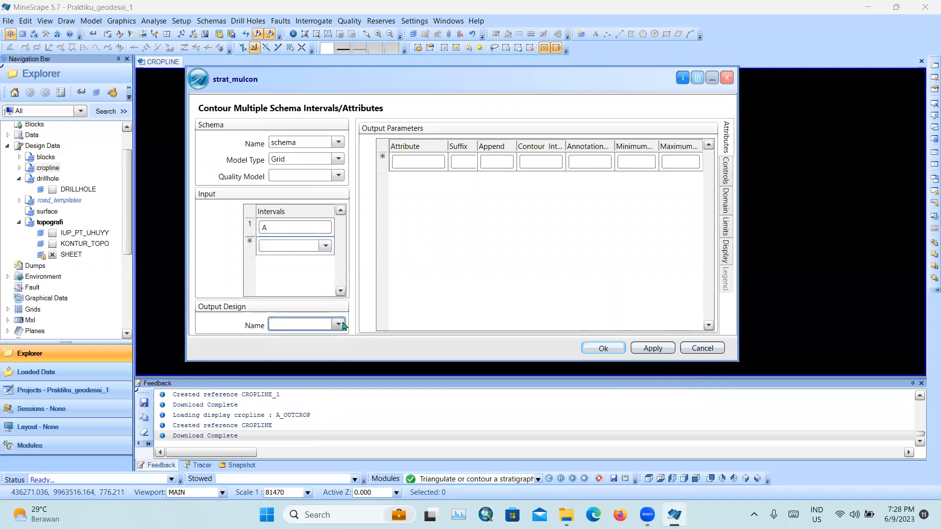
right_click(303, 327)
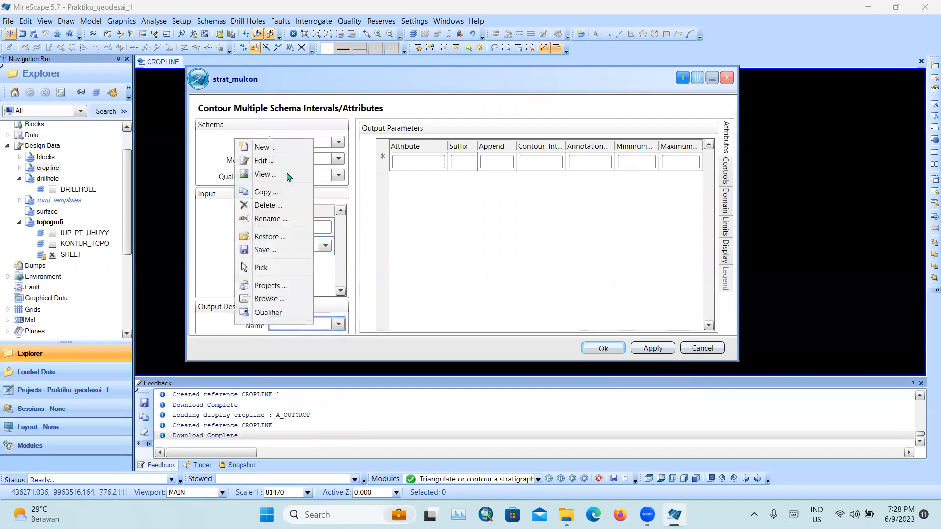
left_click(279, 145)
left_click(451, 219)
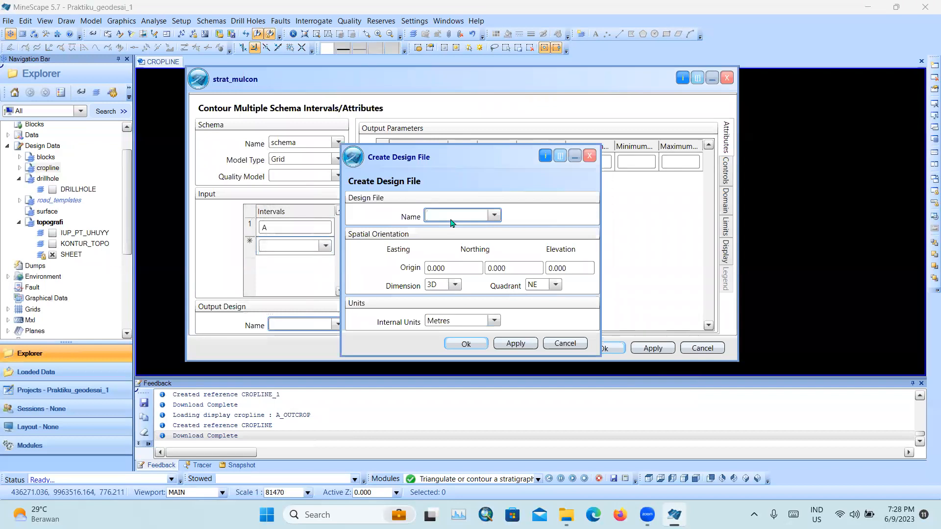
type("kontur_struktur")
key("Return")
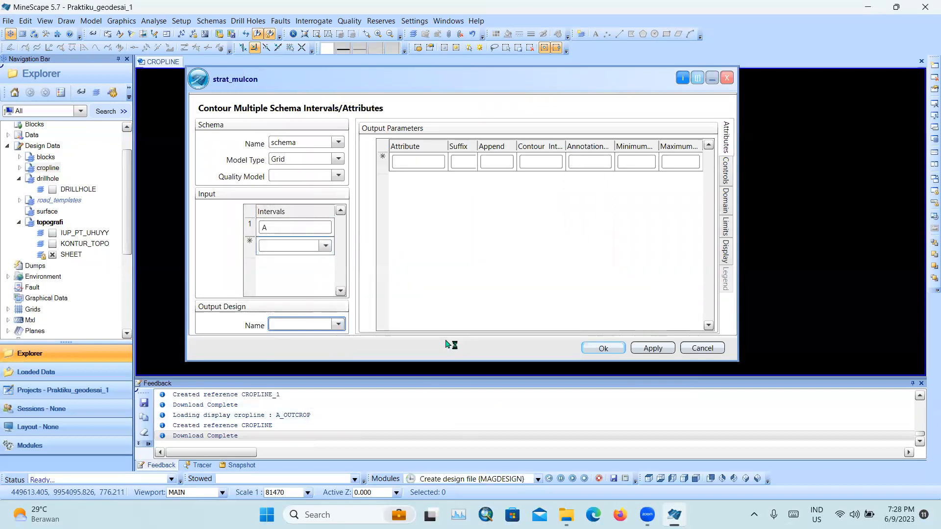
left_click(338, 324)
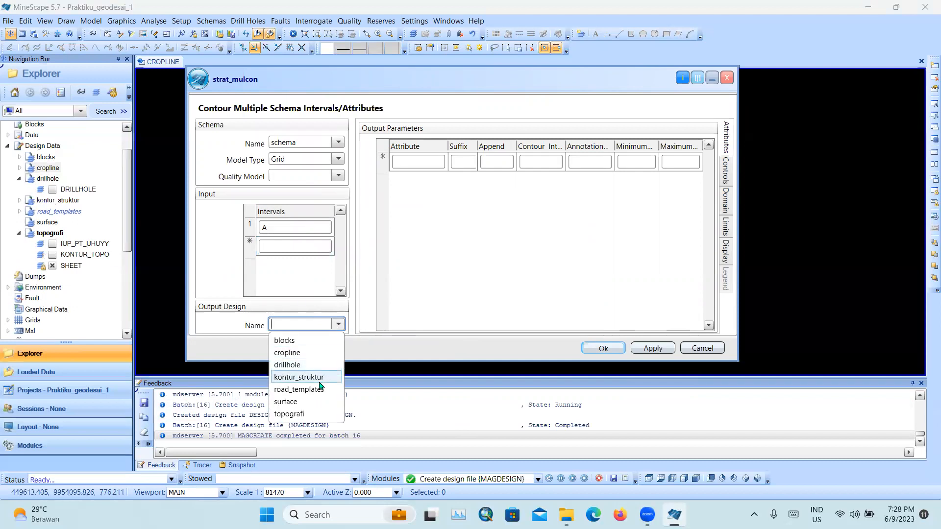
left_click(303, 377)
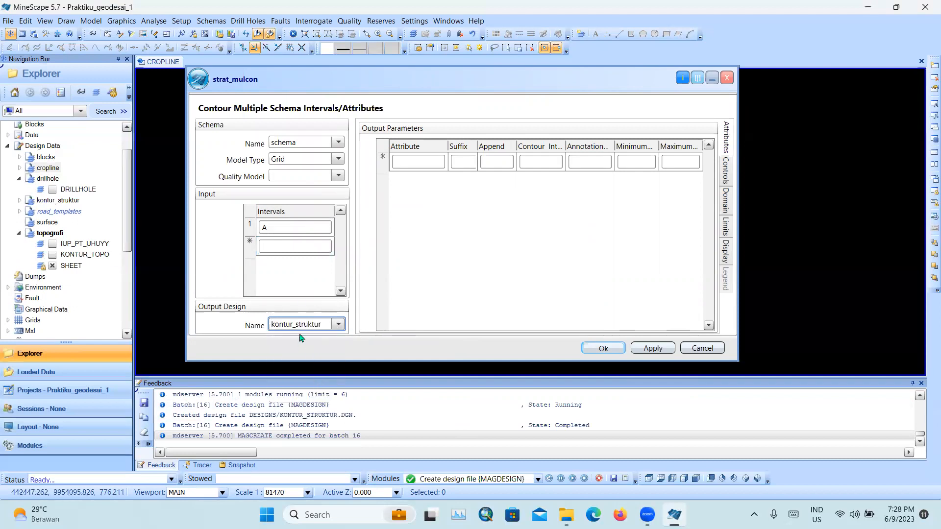
- Add the Roof attribute to the output parameters with a contour interval of 1 and an annotation interval of 5
left_click(432, 166)
left_click(439, 162)
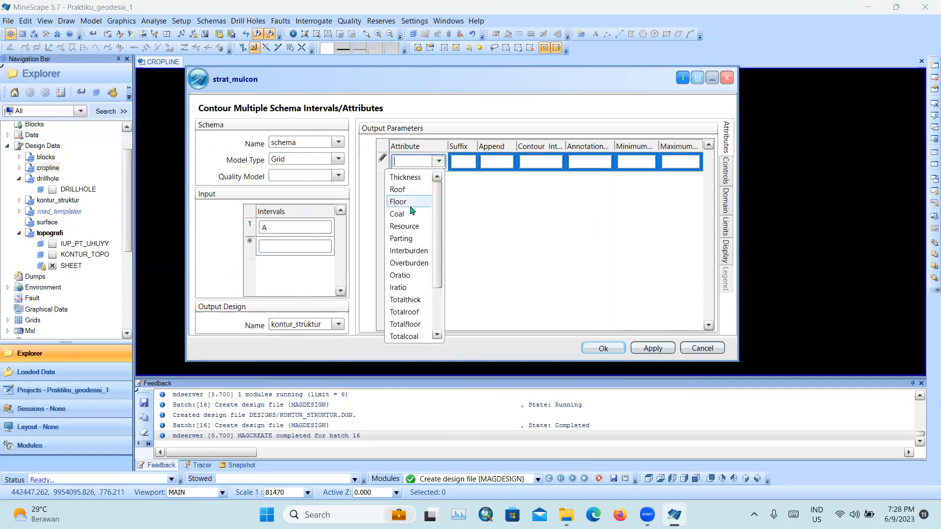
left_click(405, 190)
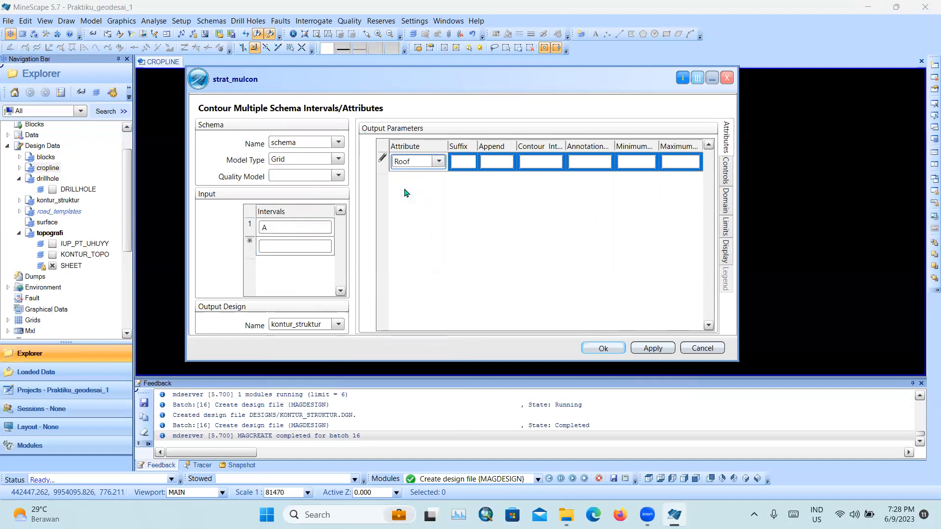
left_click(530, 166)
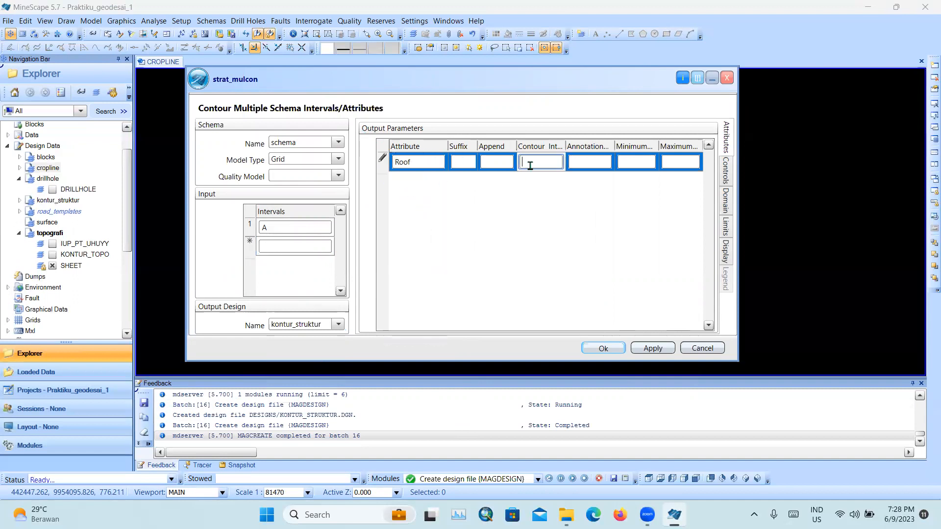
left_click(588, 163)
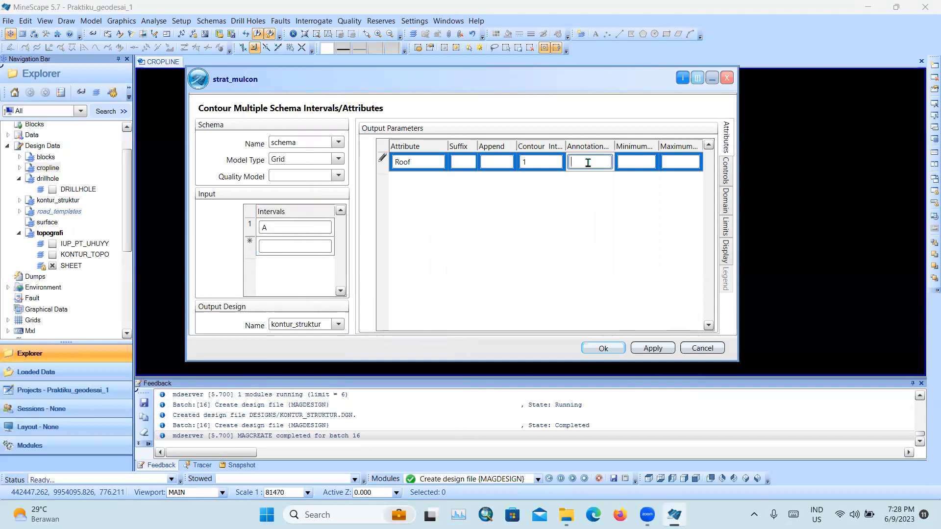
type("5")
key("Return")
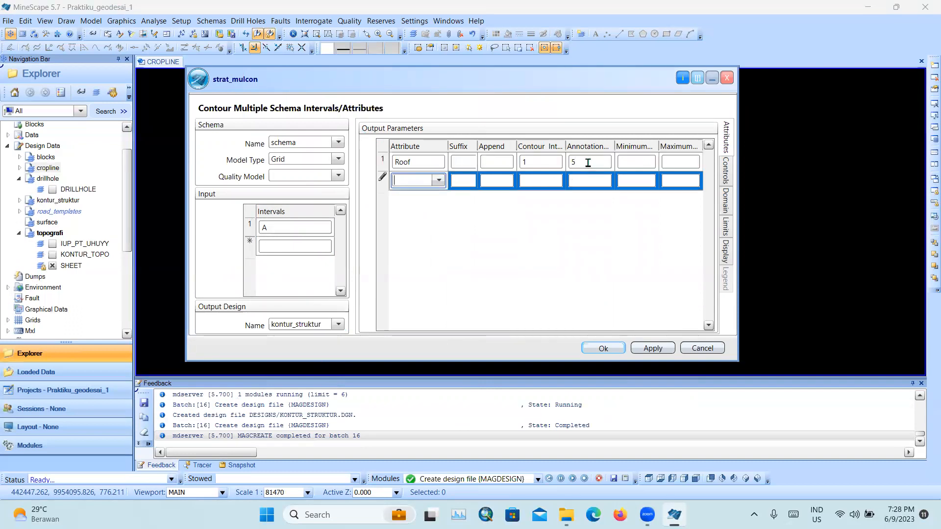
- Add the Floor attribute as a second output with a contour interval of 1 and an annotation interval of 5
left_click(437, 182)
left_click(417, 223)
left_click(549, 181)
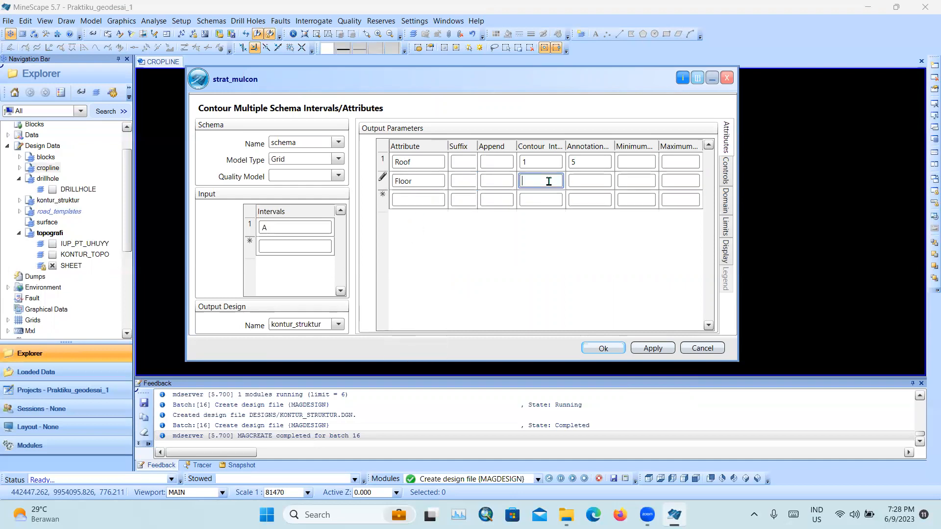
type("1")
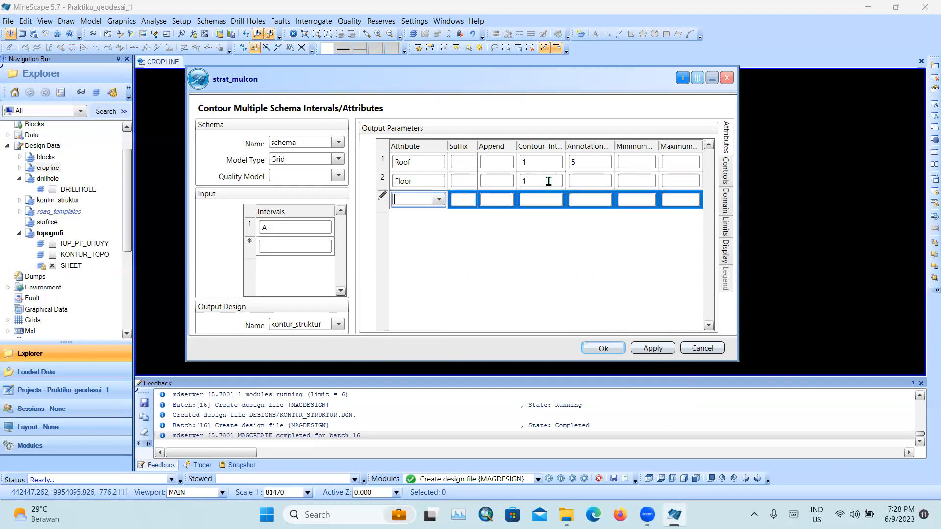
left_click(594, 182)
type("5")
key("Return")
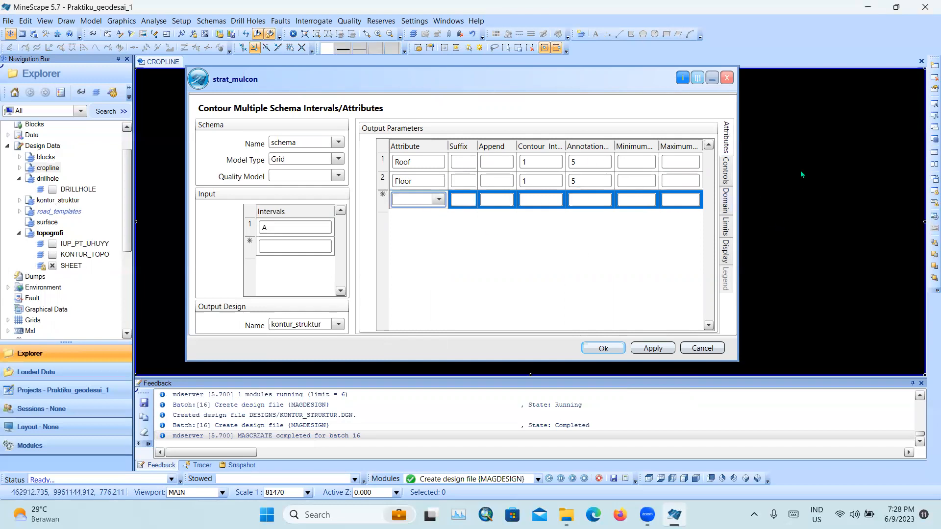
- Review the contour controls and domain clipping options, and limit the contouring to the sheet specification named sheet
left_click(726, 173)
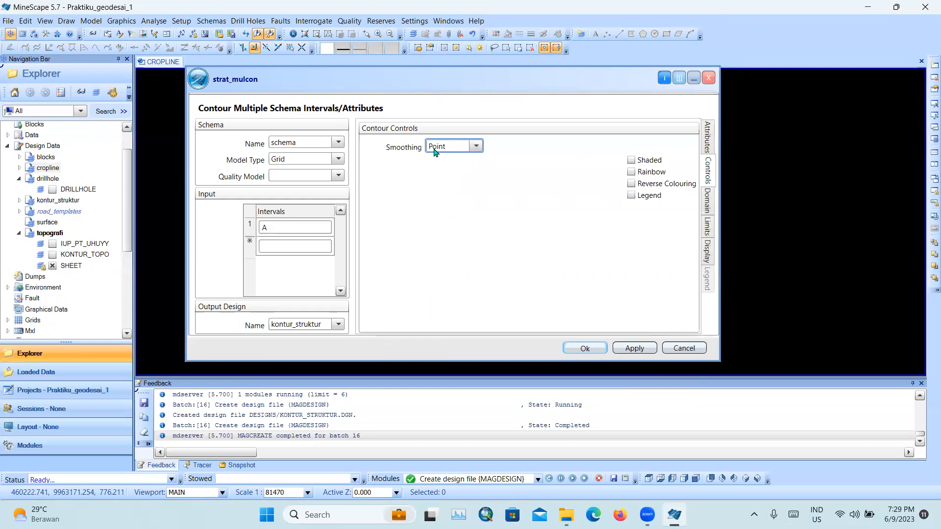
left_click(710, 213)
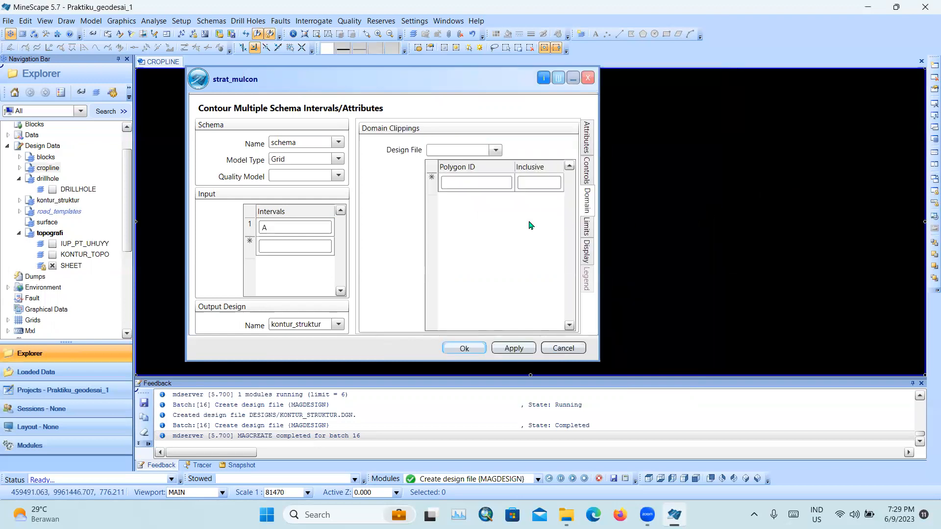
left_click(586, 227)
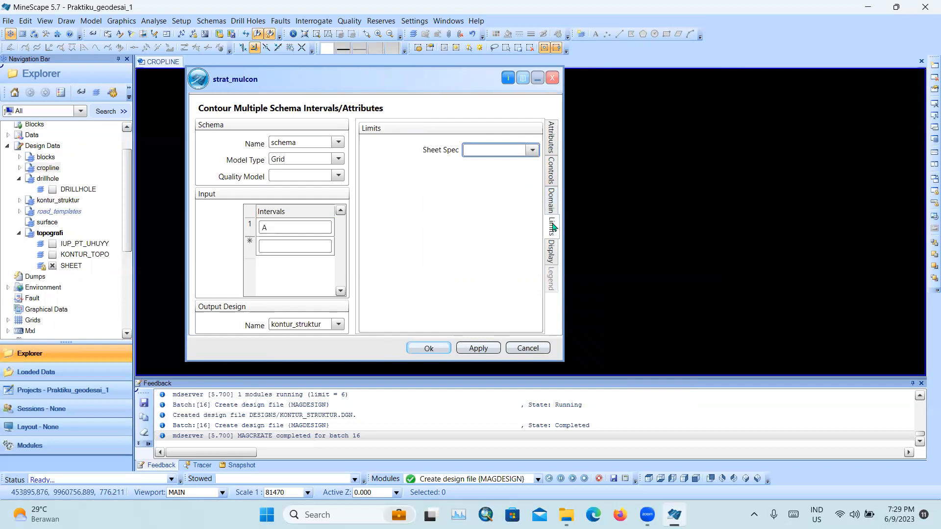
left_click(532, 150)
left_click(505, 180)
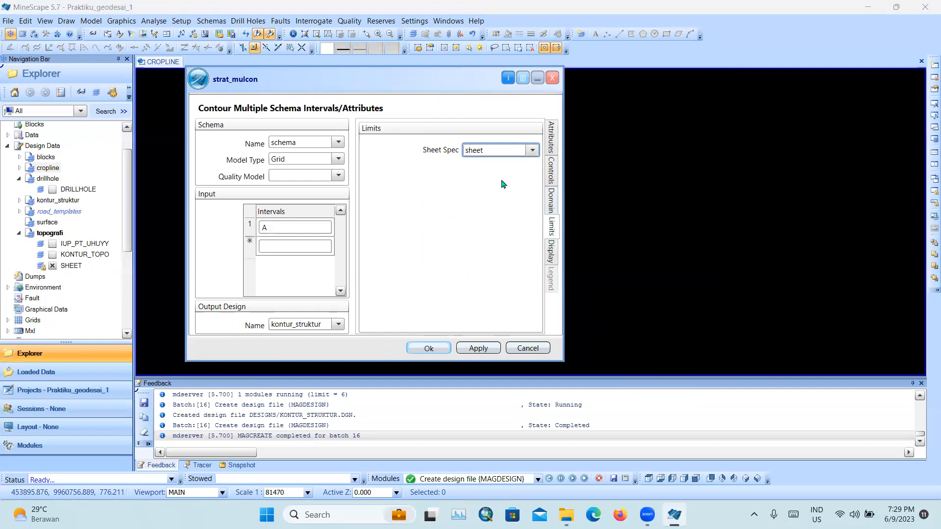
- Review the contour display definitions, set the value contours to white, and run the contouring
left_click(552, 250)
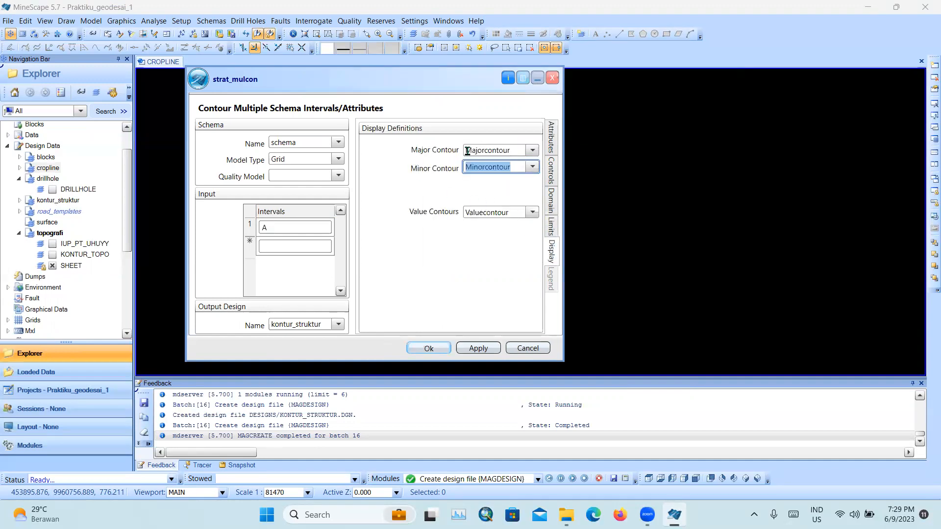
left_click(533, 151)
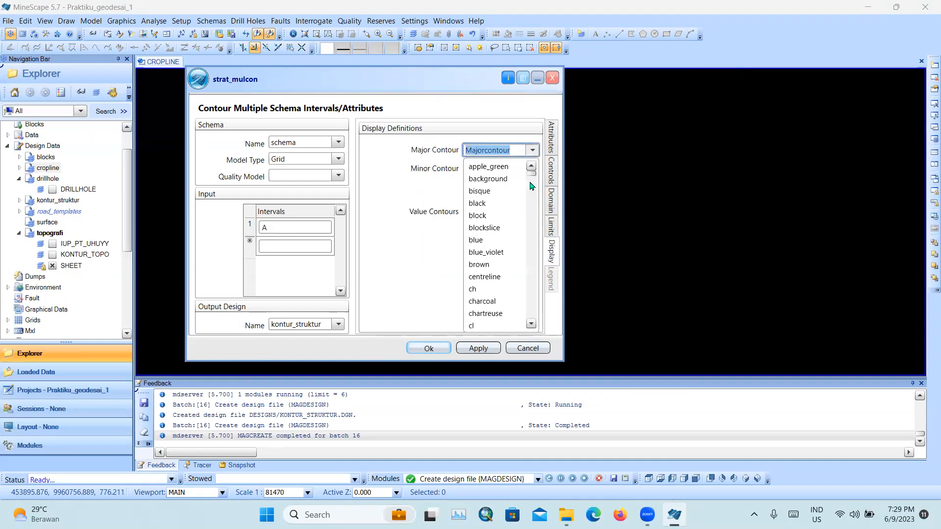
scroll(510, 329, "down", 10)
left_click_drag(531, 315, 530, 149)
left_click(434, 182)
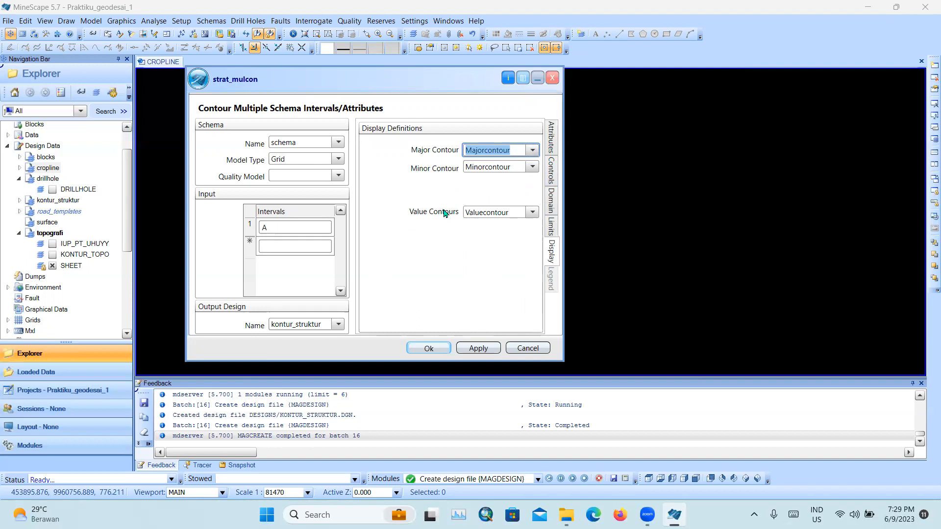
left_click(498, 167)
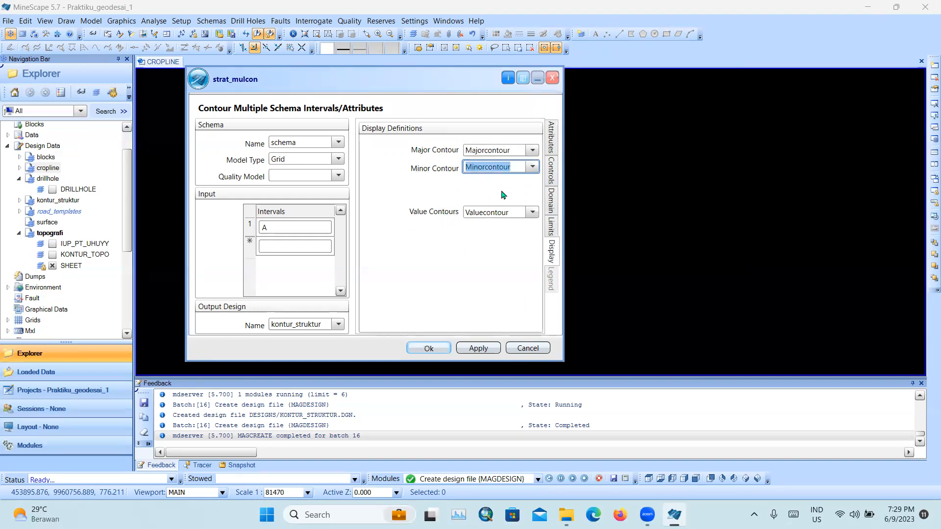
left_click(501, 217)
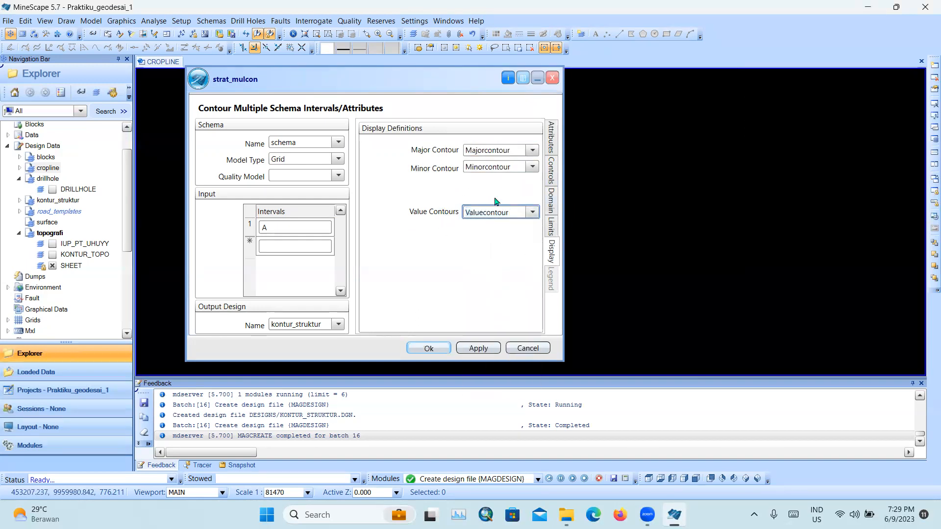
left_click(530, 213)
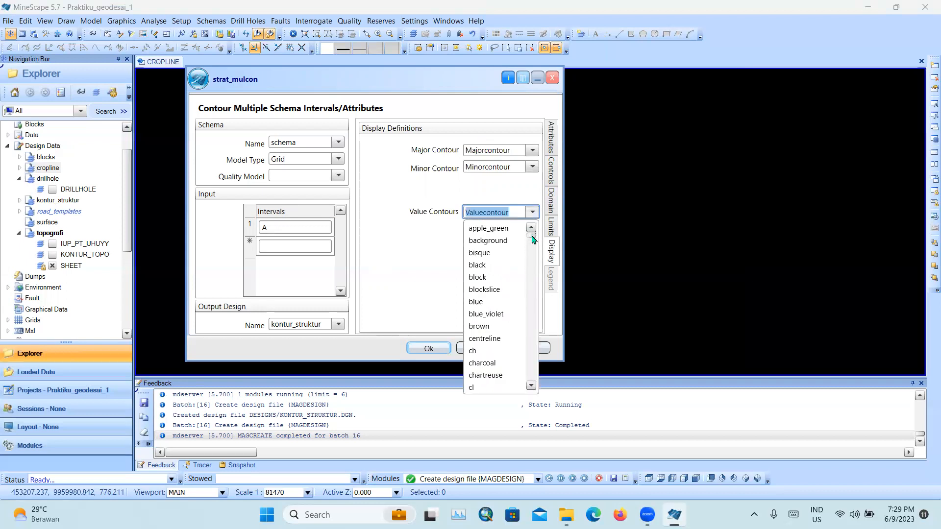
left_click_drag(531, 236, 532, 379)
left_click(486, 351)
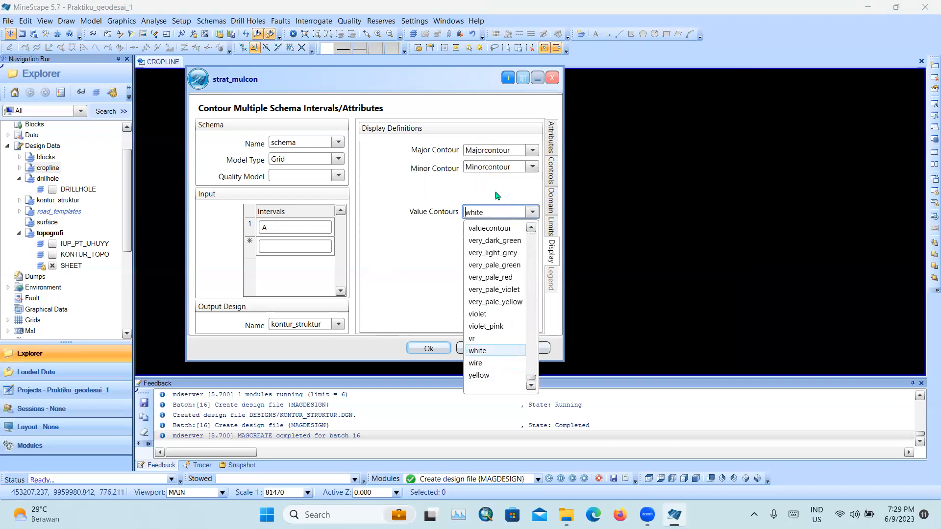
left_click(533, 167)
left_click(370, 216)
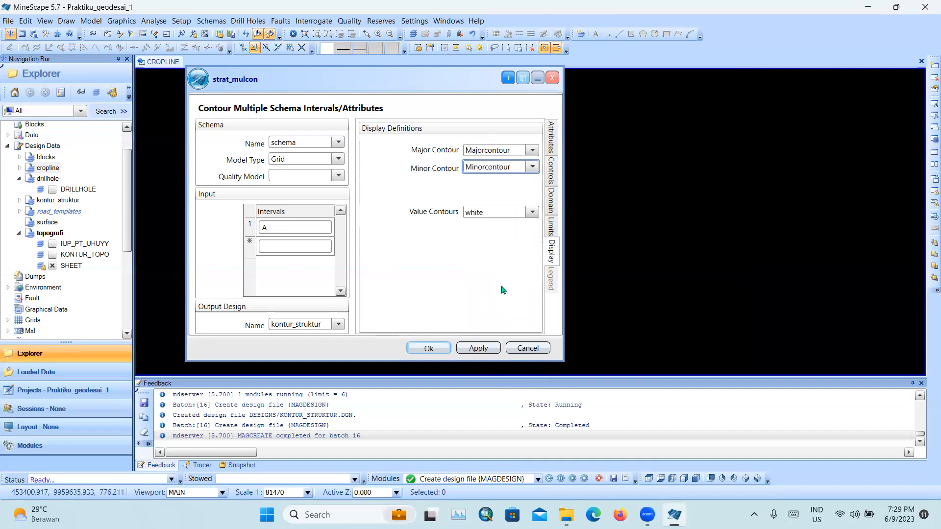
left_click(426, 349)
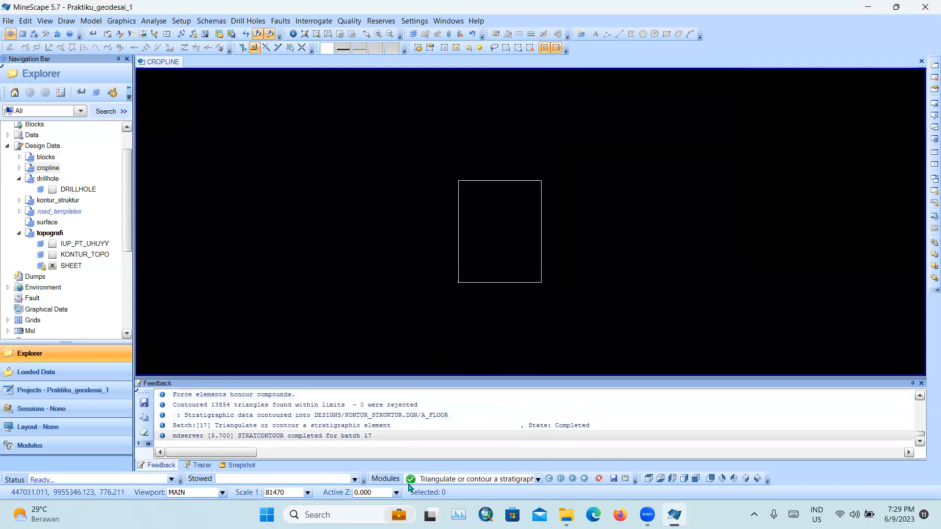
- Check the layers generated in the kontur_struktur design and collapse the layer lists of all expanded designs
left_click(19, 233)
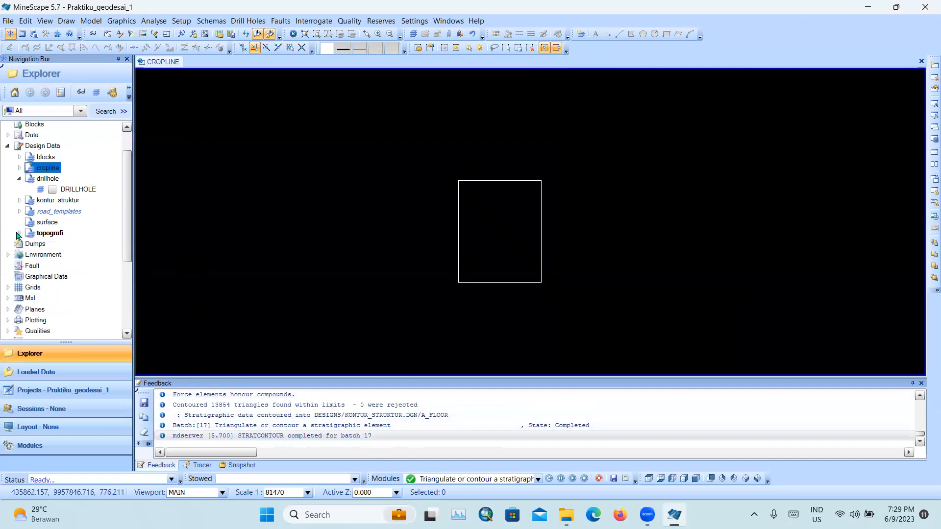
left_click(19, 200)
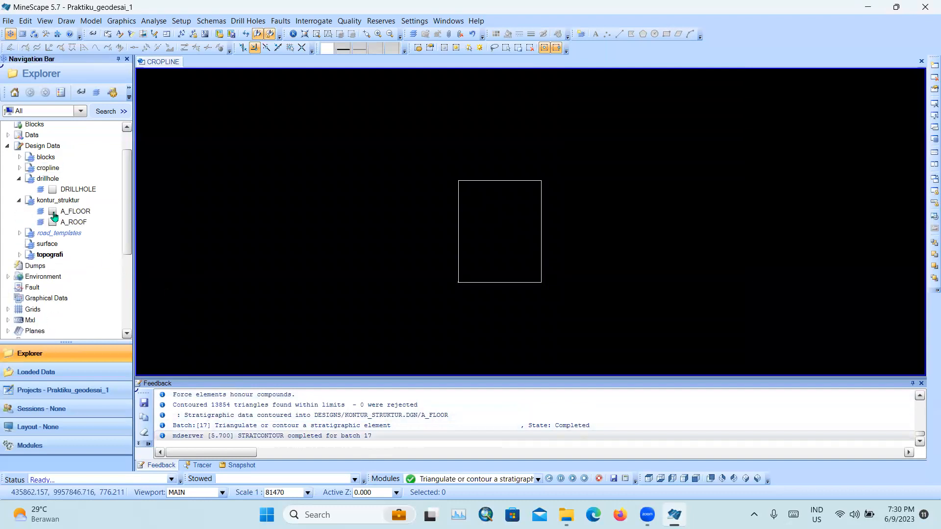
left_click(17, 201)
left_click(21, 170)
left_click(19, 169)
left_click(20, 178)
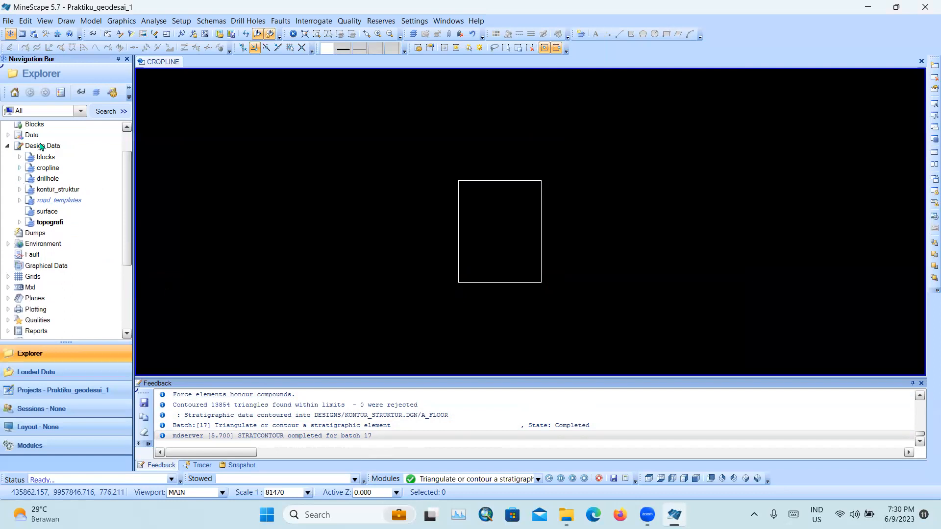
- Display the A_FLOOR layer of the kontur_struktur design and examine its contours within the sheet boundary
left_click(19, 189)
left_click(52, 200)
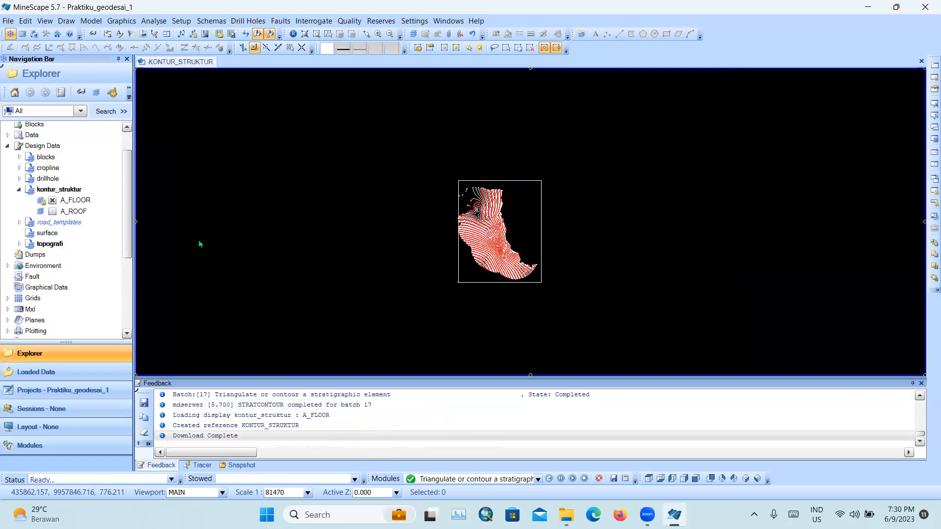
scroll(504, 233, "up", 3)
scroll(502, 187, "down", 3)
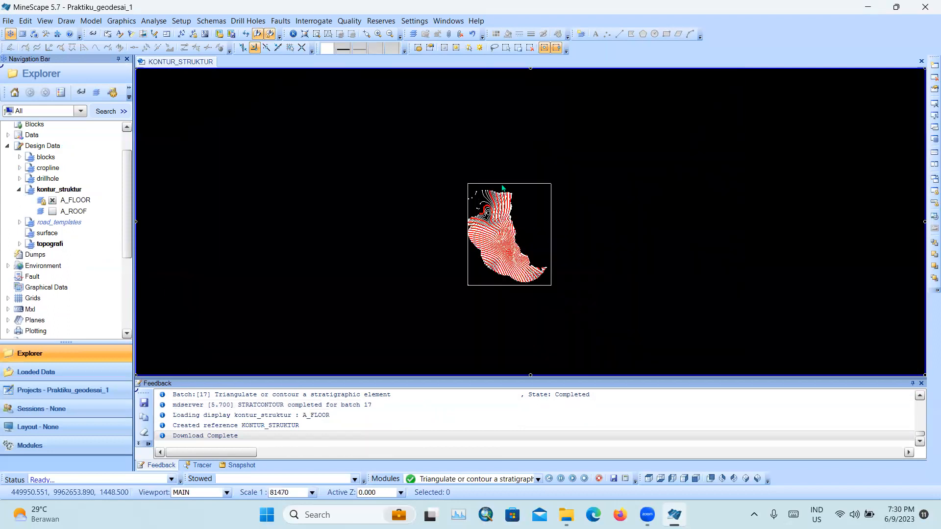
scroll(497, 228, "up", 3)
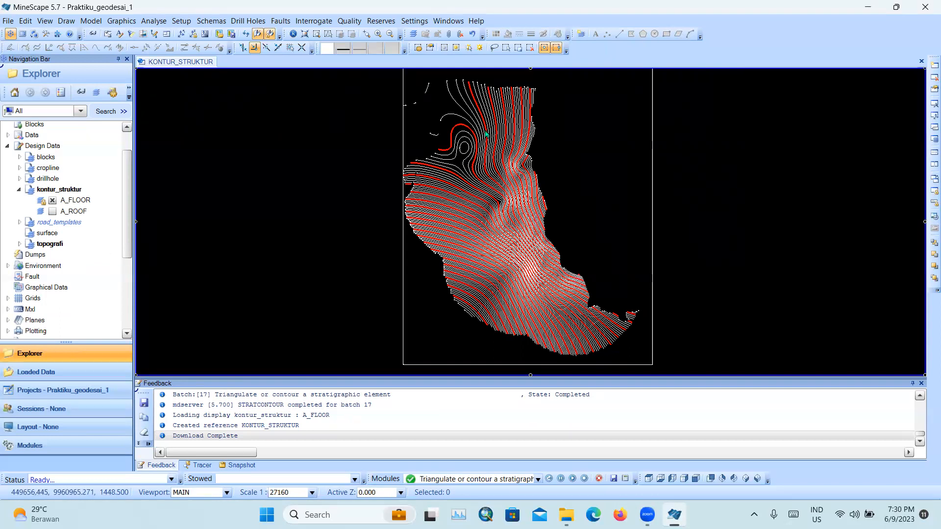
mouse_move(486, 134)
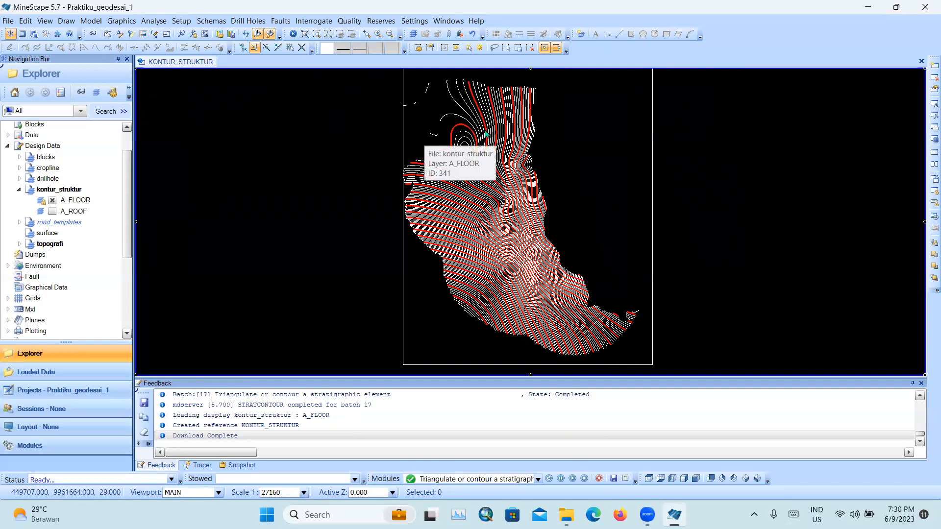
- Switch the display from the A_FLOOR layer to the A_ROOF layer to compare the contours
left_click(53, 200)
left_click(53, 212)
left_click(52, 199)
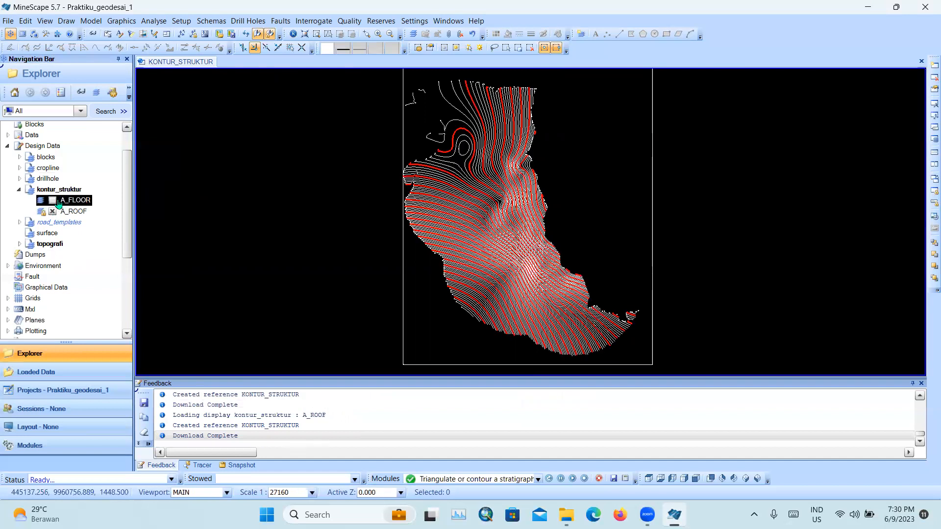
- Compare the A_FLOOR and A_ROOF contours by showing the layers in turn, leave both hidden, and collapse the kontur_struktur design
left_click(53, 212)
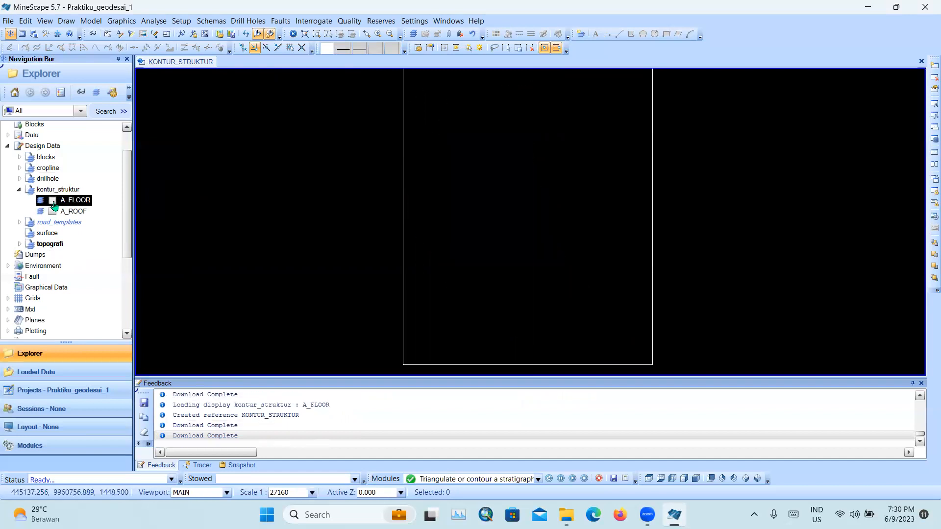
left_click(53, 211)
left_click(53, 200)
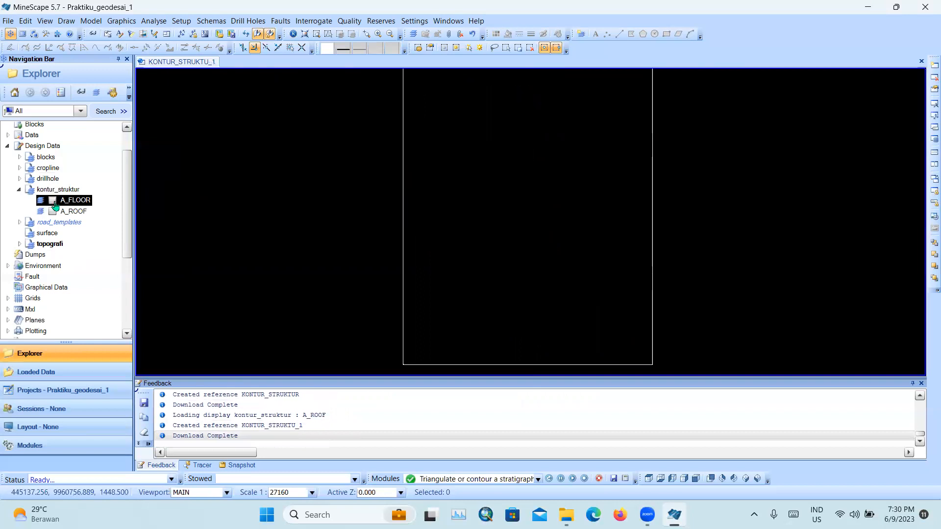
left_click(52, 201)
left_click(53, 212)
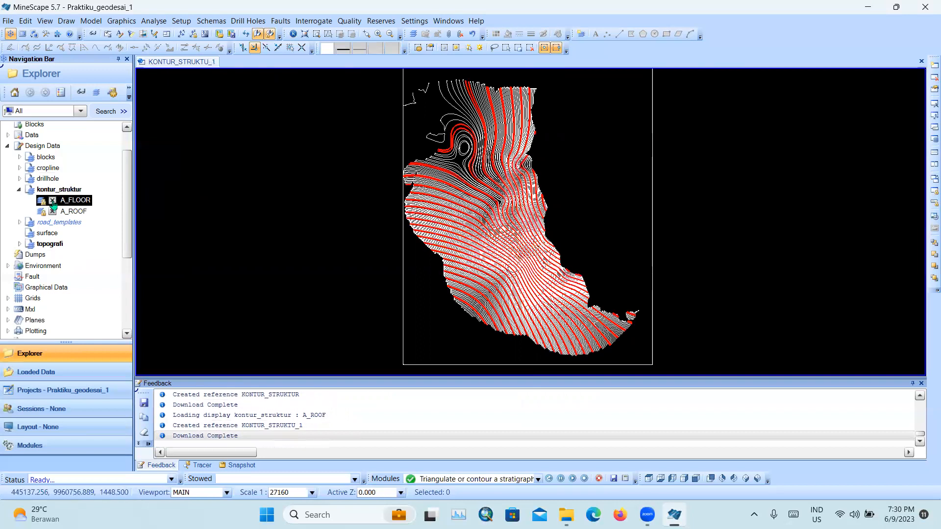
left_click(52, 212)
left_click(52, 212)
left_click(52, 200)
left_click(52, 201)
left_click(52, 212)
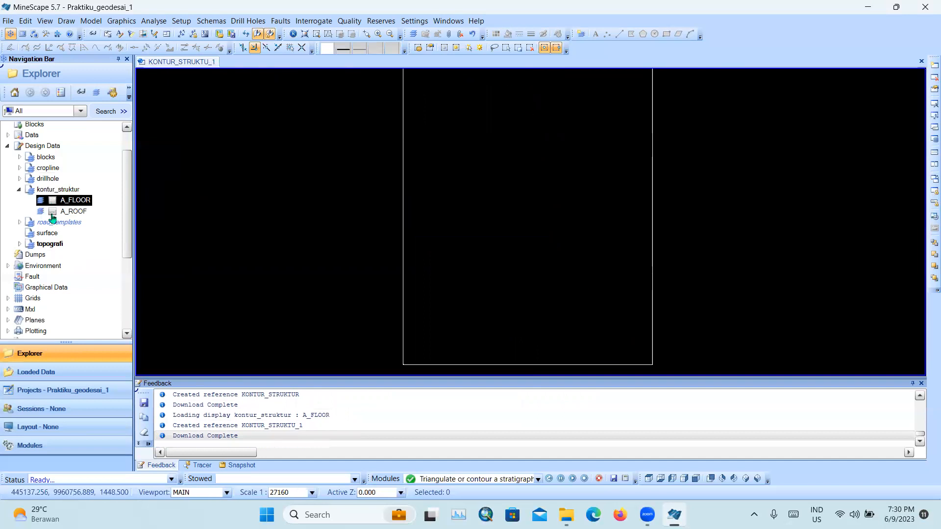
left_click(19, 189)
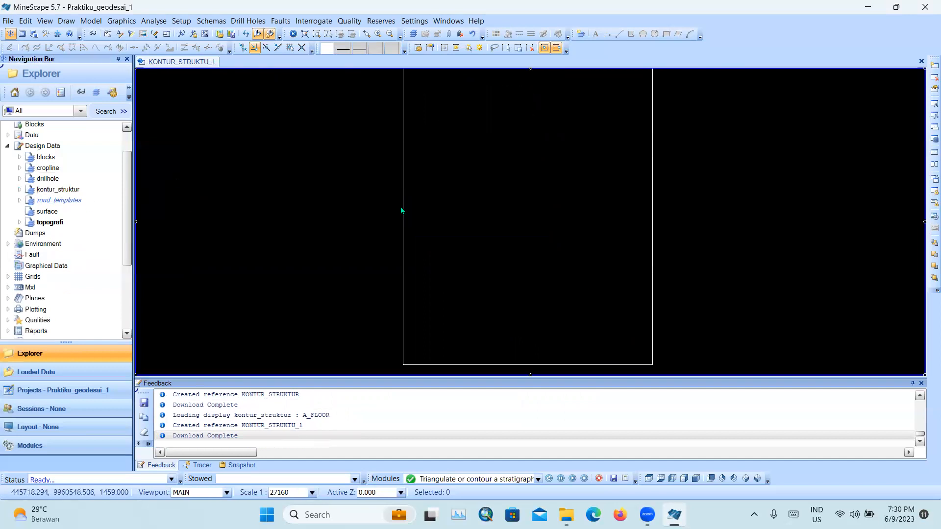
- Display the DRILLHOLE layer of the drillhole design within the sheet boundary
scroll(556, 228, "down", 3)
middle_click_drag(561, 233, 521, 232)
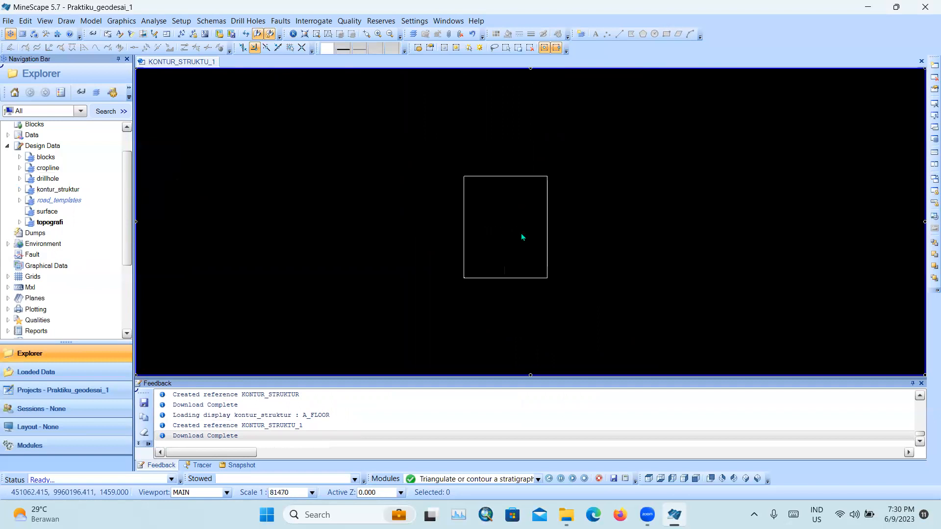
scroll(521, 234, "up", 1)
scroll(521, 234, "down", 1)
scroll(521, 233, "up", 1)
scroll(522, 234, "down", 1)
middle_click_drag(516, 233, 490, 233)
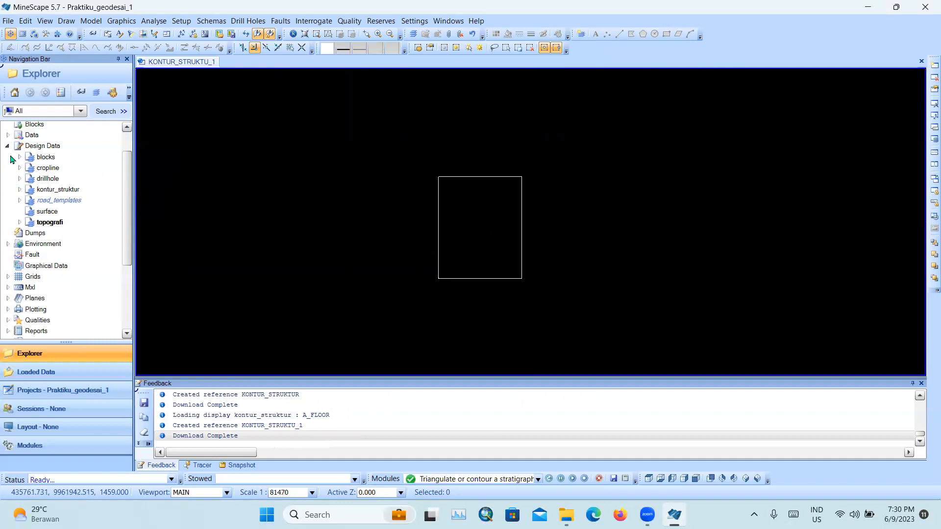
left_click(20, 179)
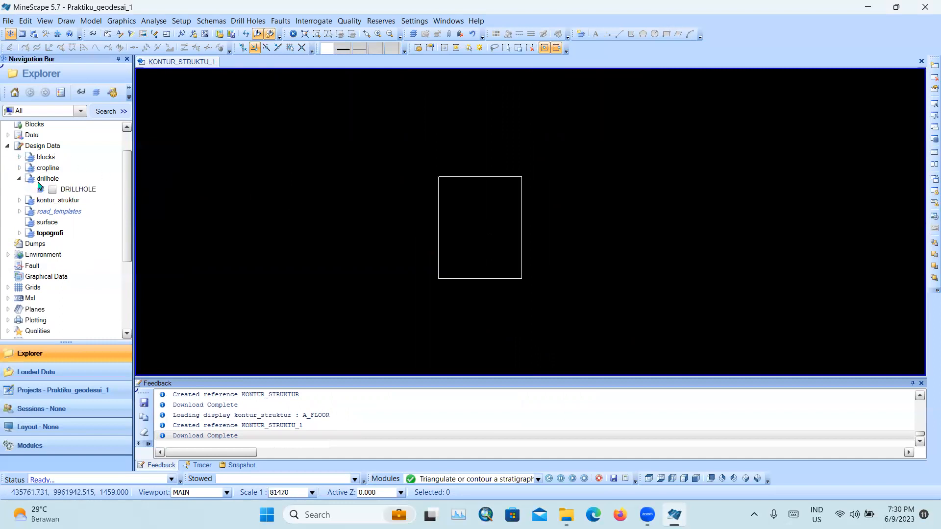
left_click(53, 189)
scroll(484, 219, "up", 2)
scroll(510, 295, "down", 2)
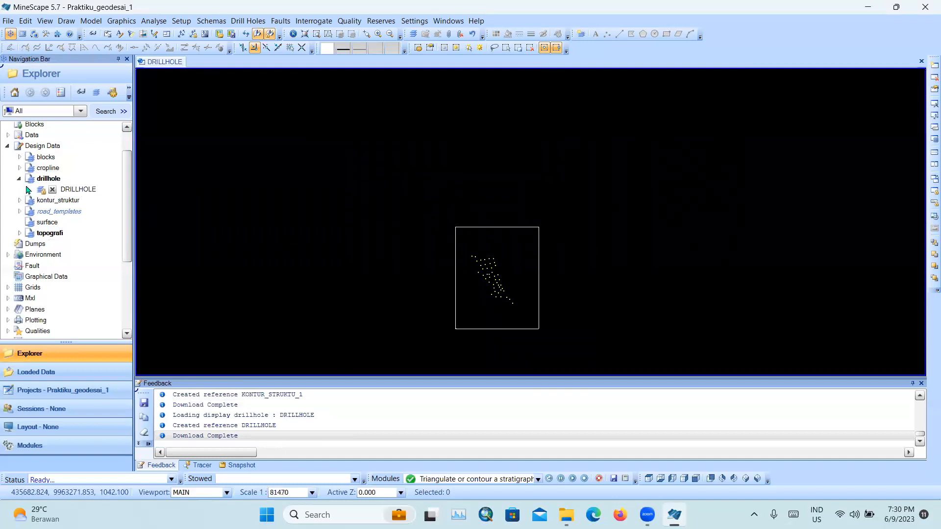
- Create a new 3D design file named line, with the origin at 0, quadrant NE and internal units in metres
right_click(52, 147)
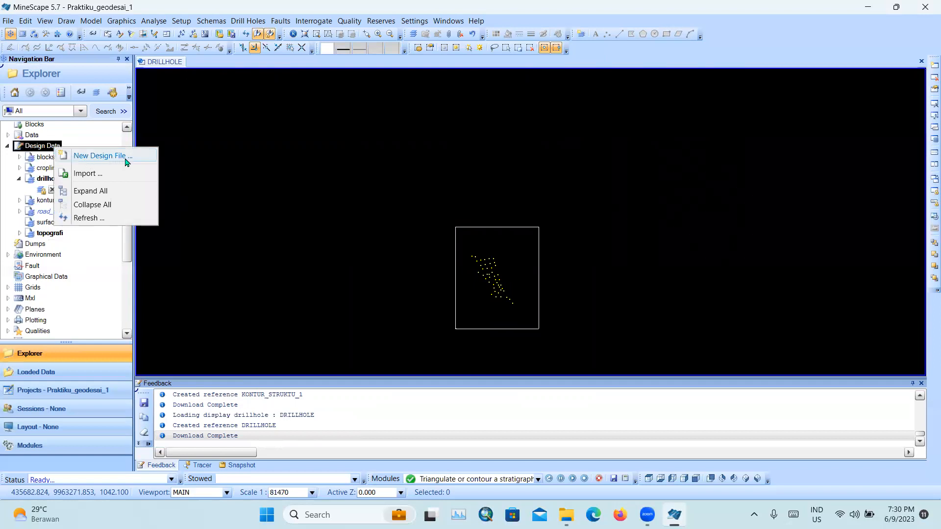
left_click(48, 150)
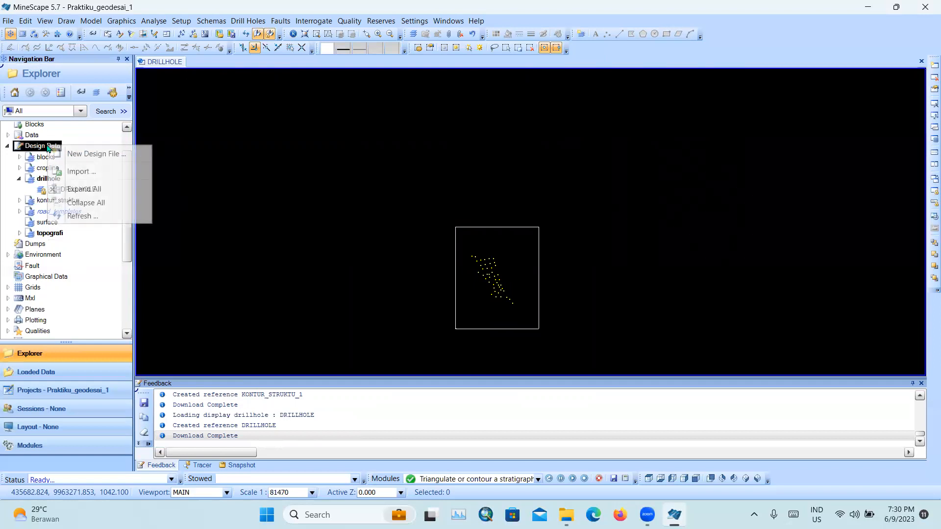
left_click(84, 154)
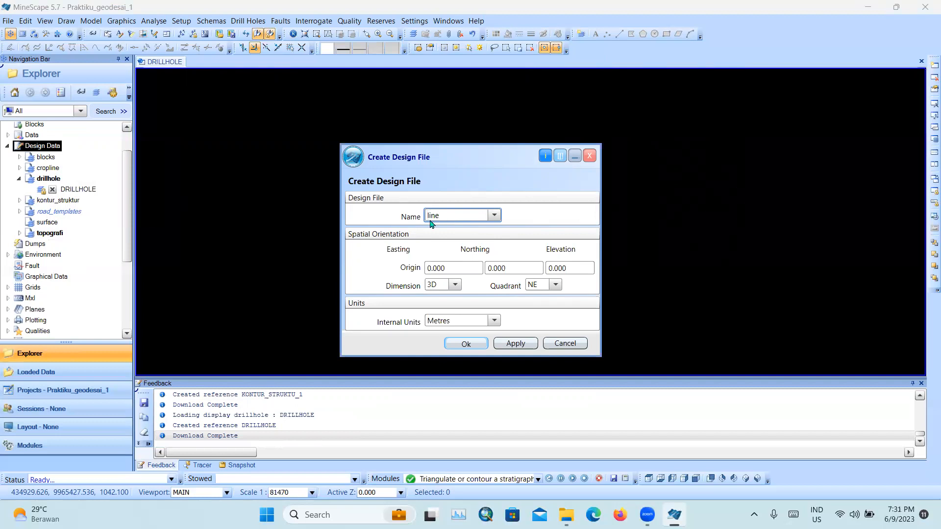
left_click(479, 343)
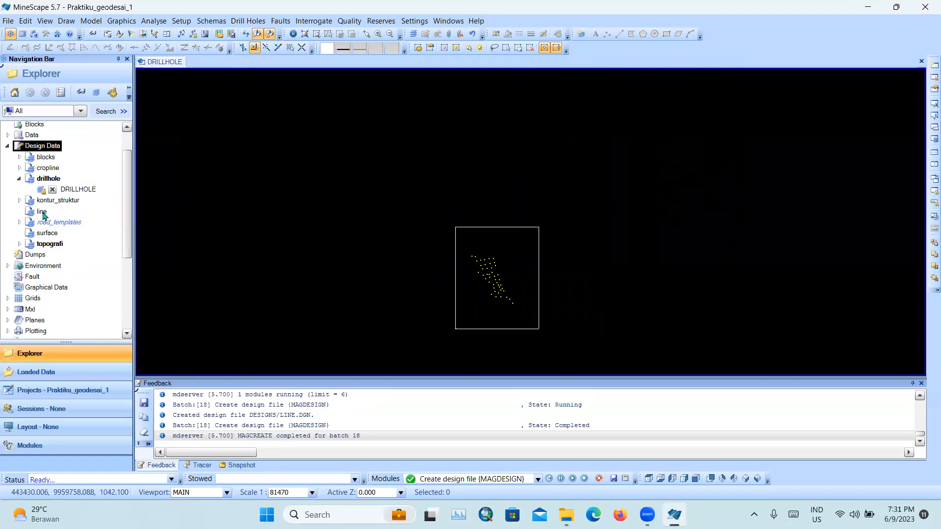
- Create a layer named garis_sayatan in the line design file
left_click(42, 215)
right_click(44, 216)
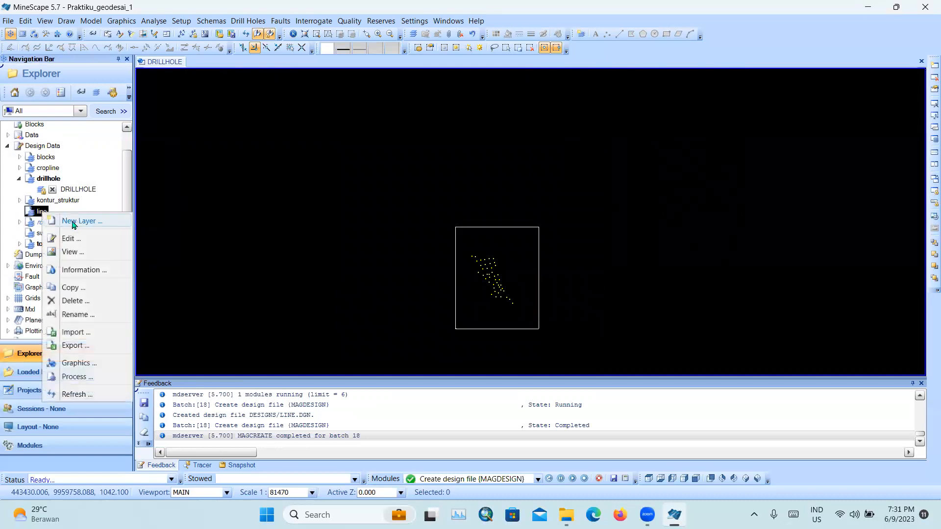
right_click(35, 216)
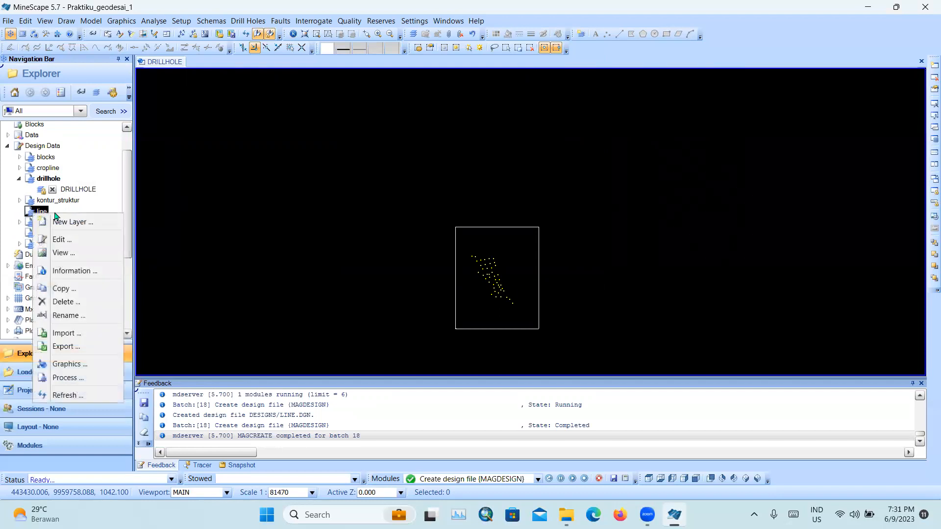
left_click(73, 222)
left_click(454, 273)
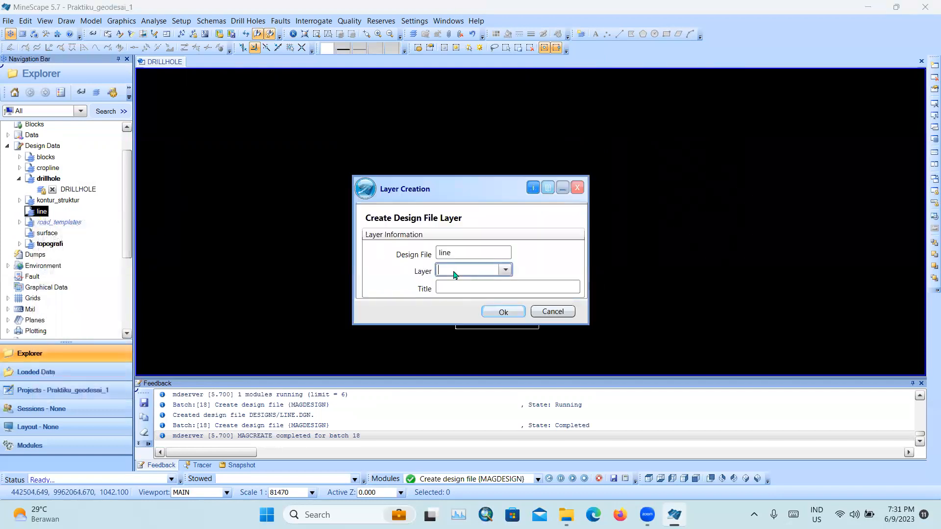
type("garis_sayatan")
key("Return")
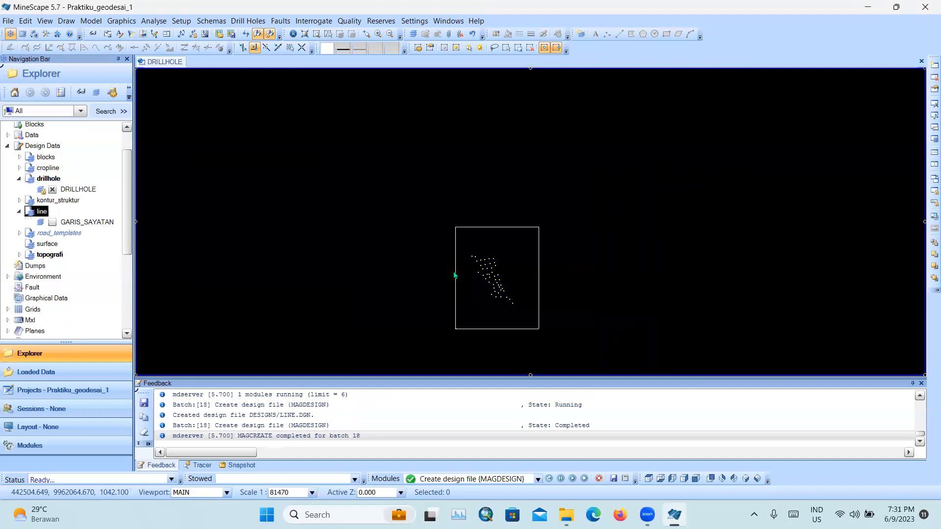
- Display the GARIS_SAYATAN layer of the line design and open it for editing
left_click(54, 224)
left_click(53, 223)
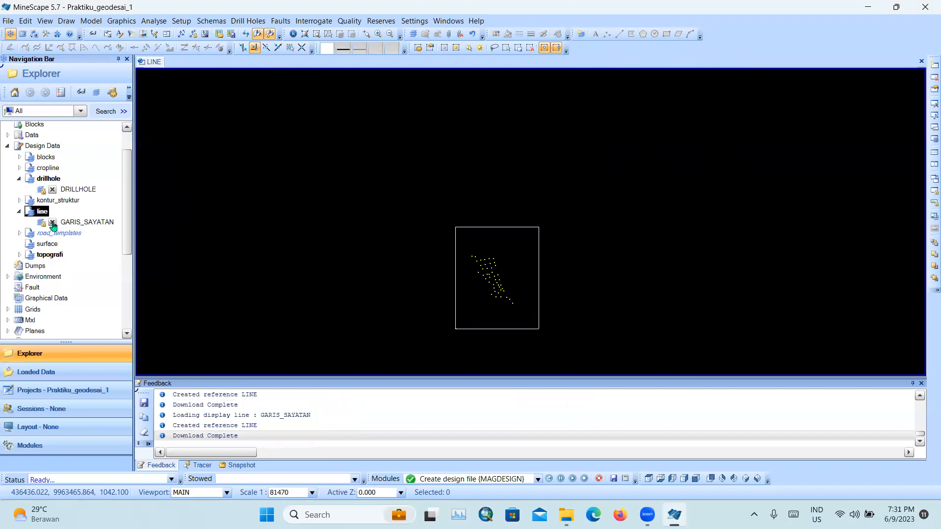
right_click(98, 223)
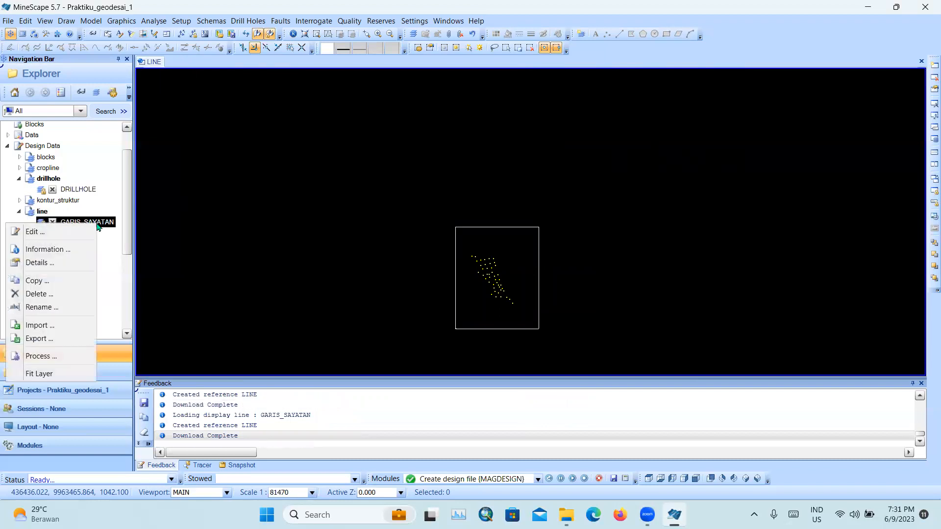
left_click(35, 232)
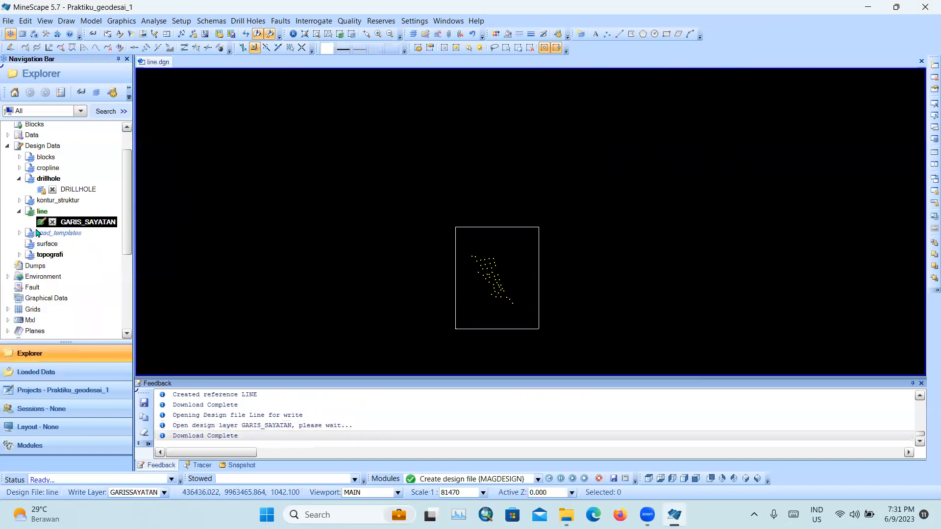
left_click(49, 224)
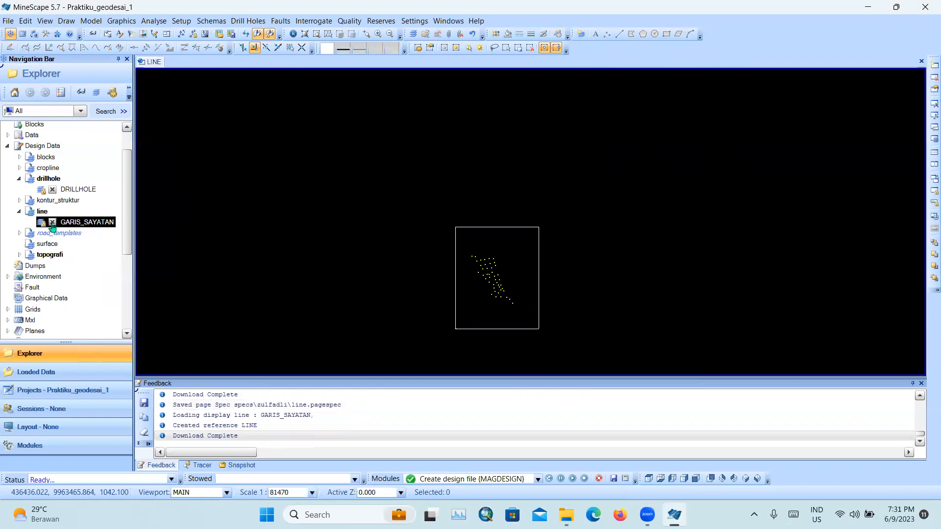
double_click(103, 225)
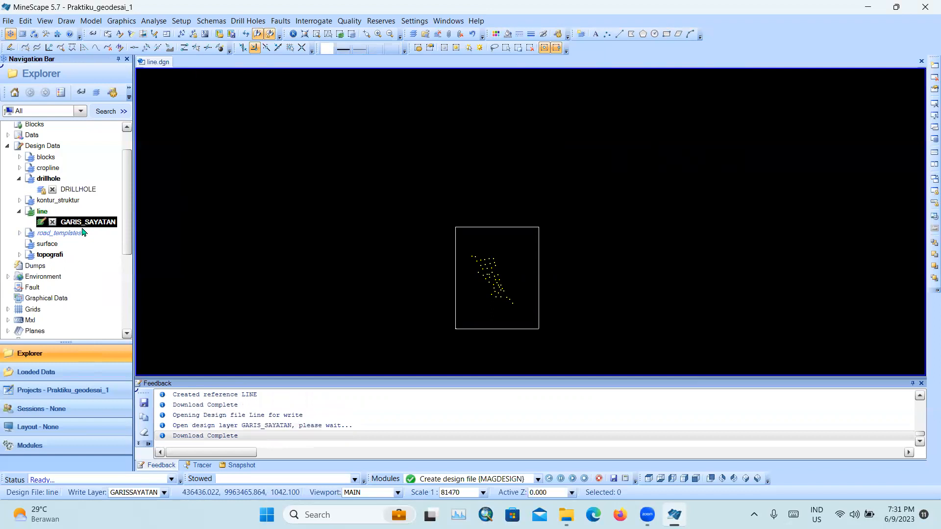
scroll(490, 273, "up", 3)
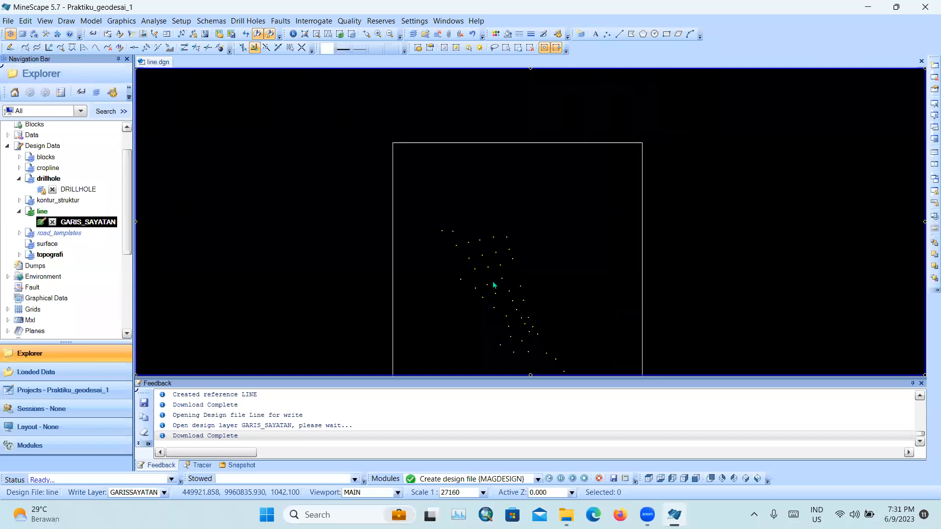
middle_click_drag(501, 309, 470, 300)
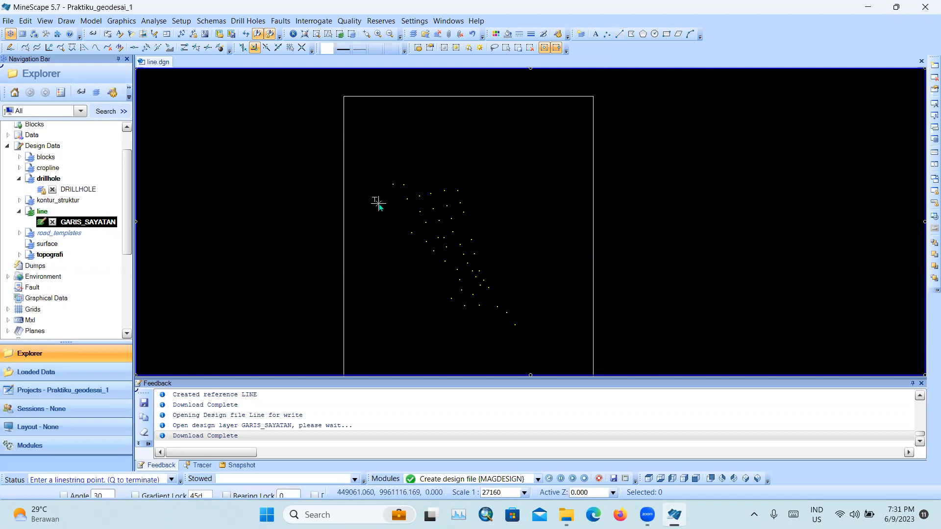
left_click(382, 243)
key("q")
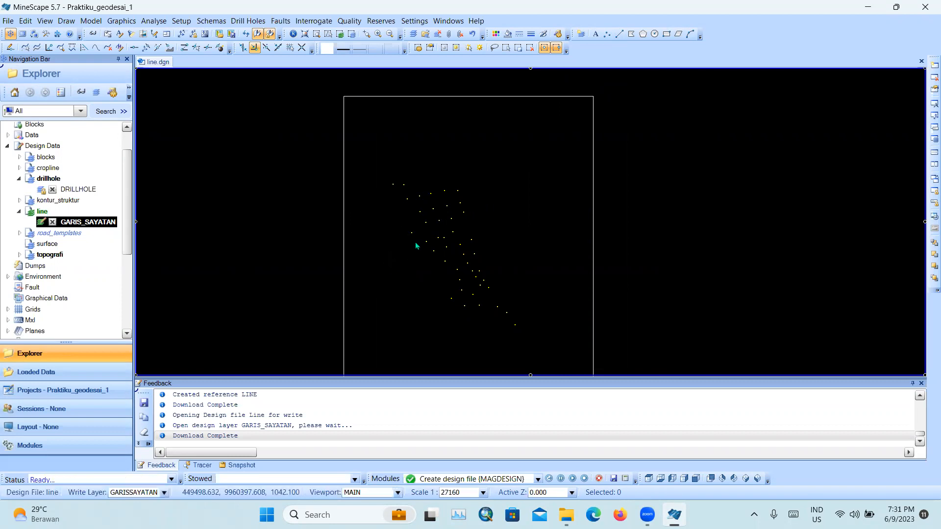
left_click(619, 34)
left_click(401, 194)
key("q")
left_click(393, 243)
key("q")
- Display the A_ROOF contours of the kontur_struktur design together with the drill holes
left_click(19, 200)
left_click(53, 222)
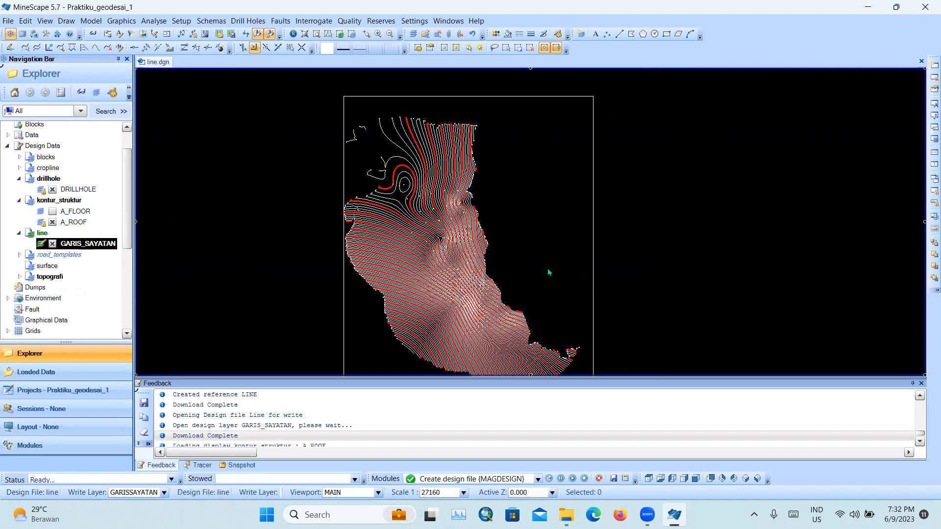
scroll(390, 220, "down", 2)
scroll(390, 221, "up", 2)
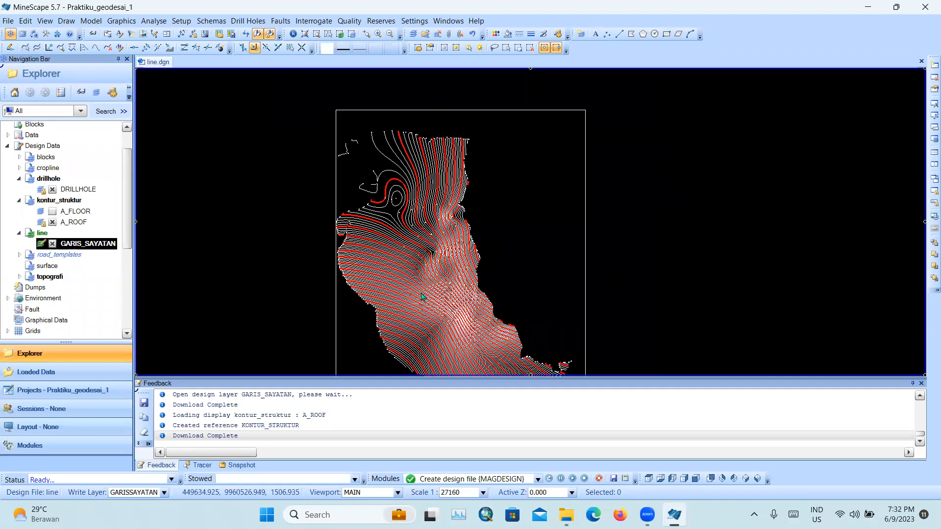
scroll(422, 295, "up", 1)
scroll(450, 314, "down", 1)
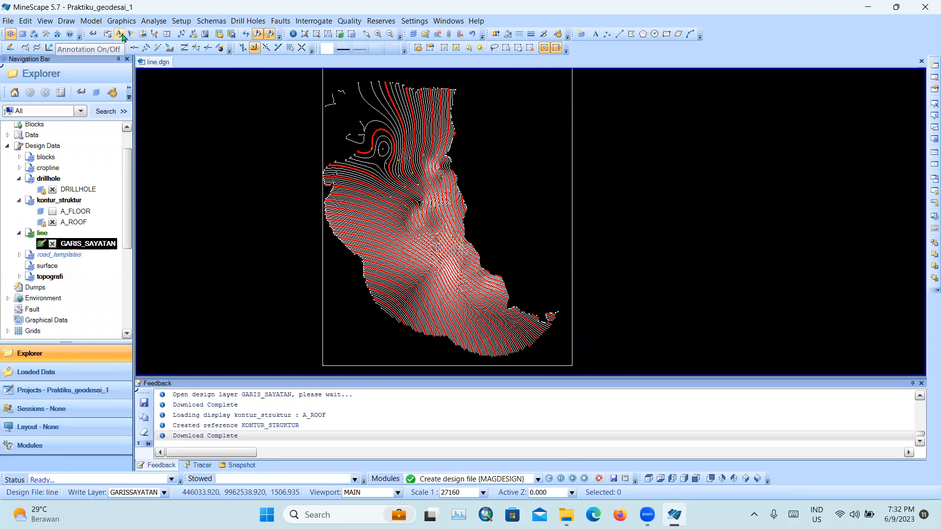
- Turn annotation on and examine the contour values and drill hole names across the A_ROOF contours
left_click(120, 35)
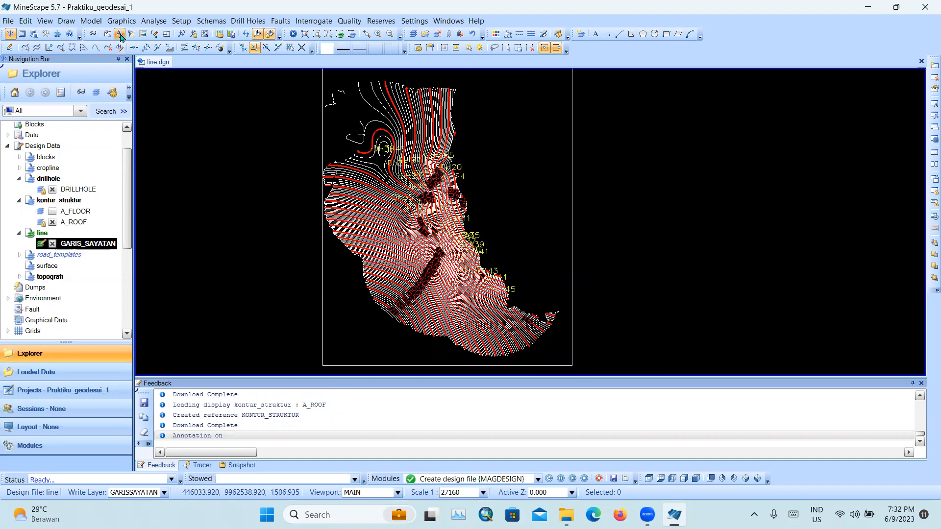
scroll(403, 336, "up", 1)
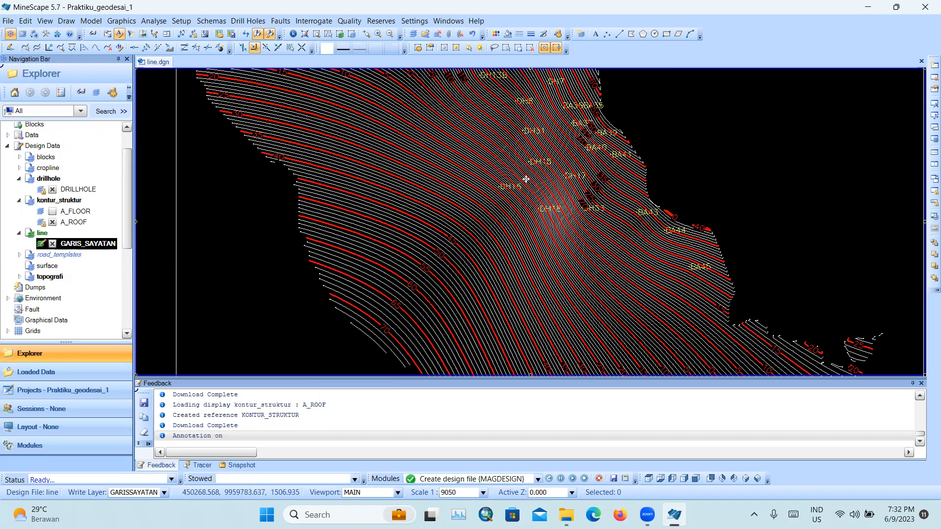
middle_click_drag(526, 179, 463, 237)
middle_click_drag(508, 147, 444, 208)
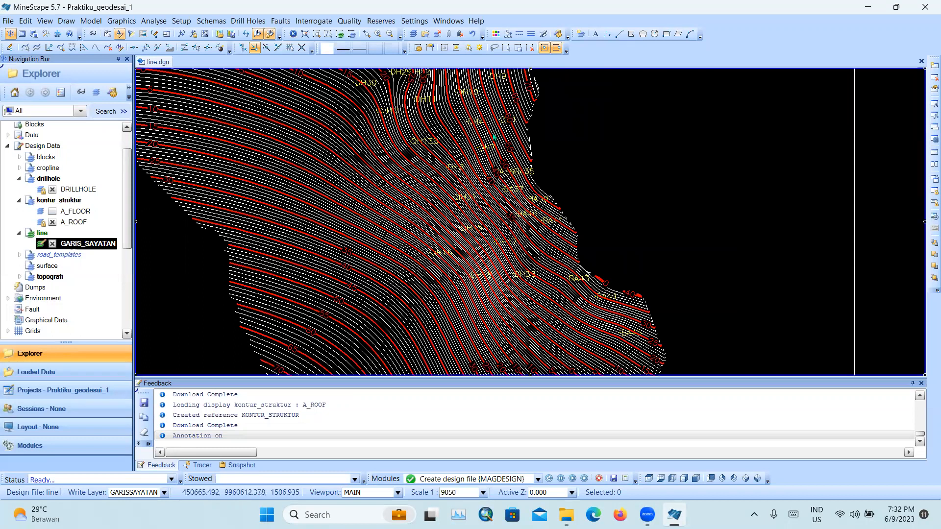
scroll(497, 131, "down", 1)
scroll(472, 167, "up", 1)
scroll(430, 233, "down", 1)
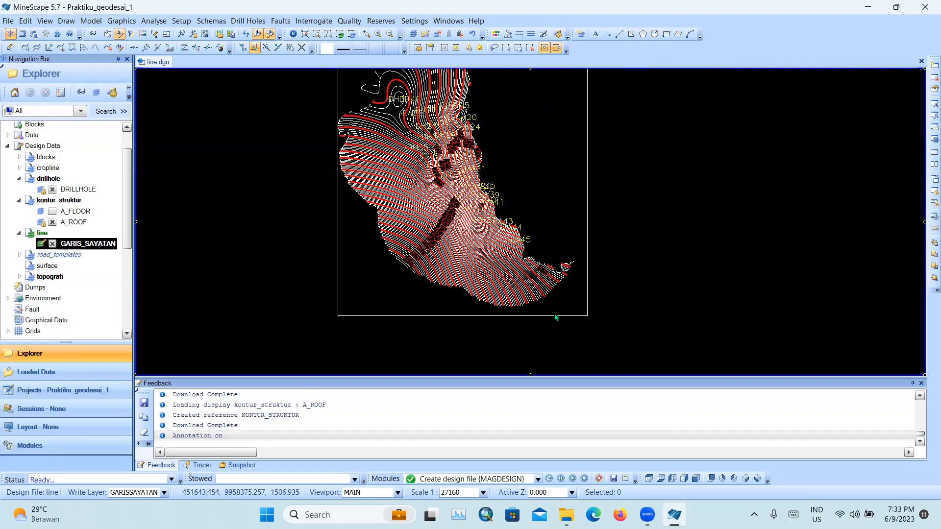
scroll(448, 165, "down", 3)
scroll(449, 166, "up", 3)
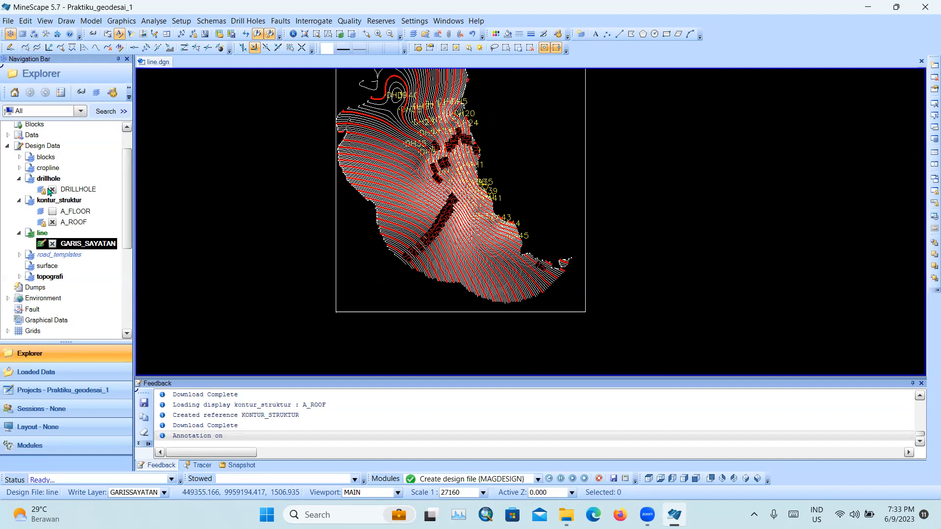
- Hide the A_ROOF layer, collapse the kontur_struktur design, and turn annotation off so only the drill hole points show
left_click(52, 222)
left_click(19, 200)
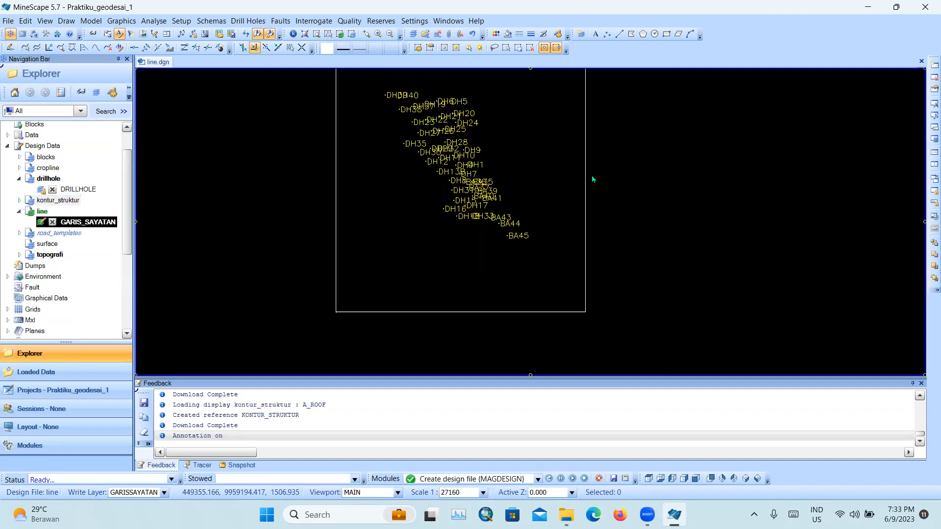
scroll(447, 107, "up", 3)
left_click(119, 33)
scroll(470, 201, "down", 3)
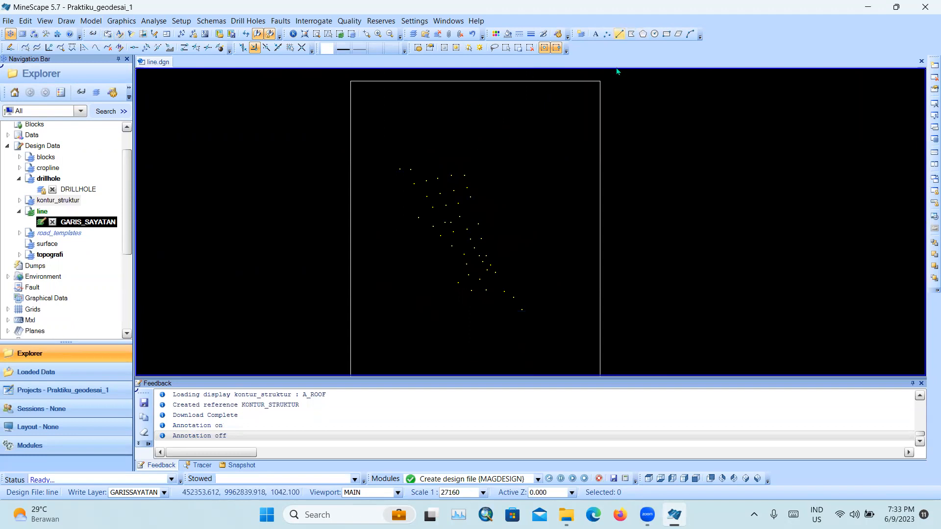
left_click(619, 34)
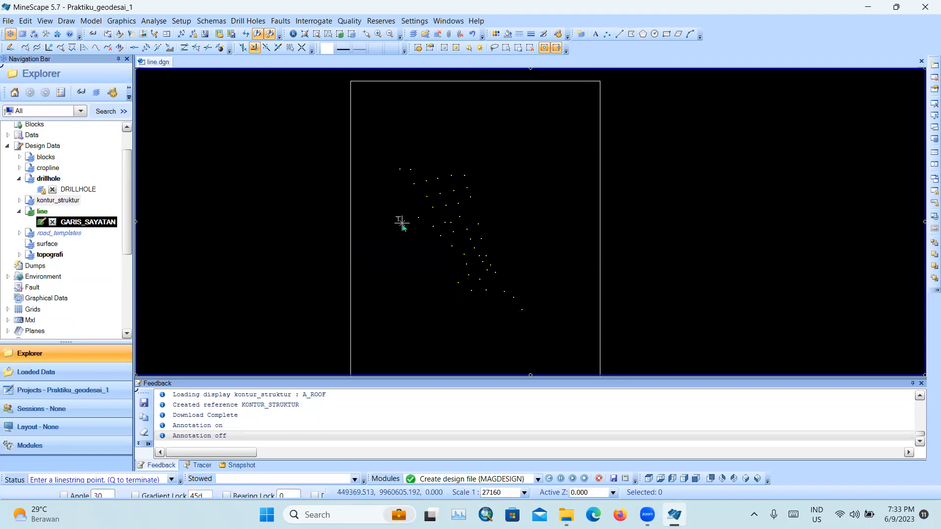
middle_click_drag(411, 220, 417, 214)
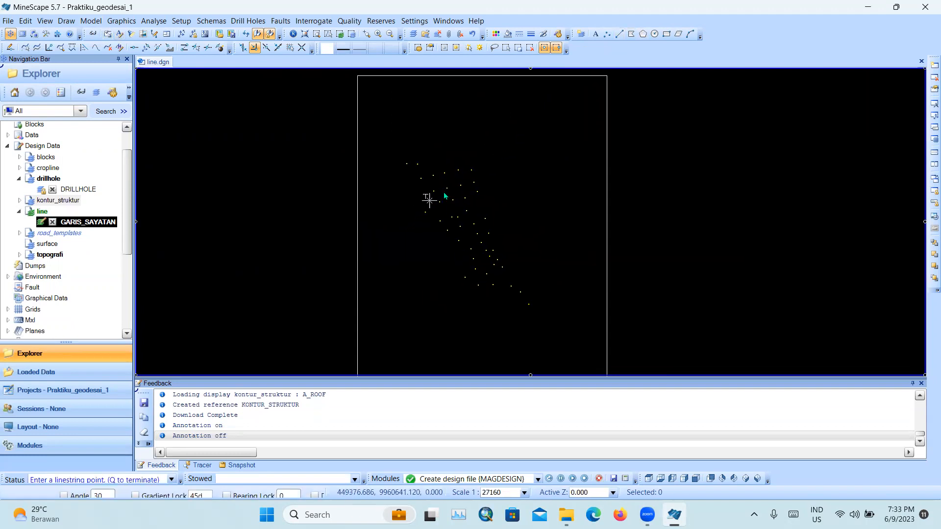
left_click(410, 221)
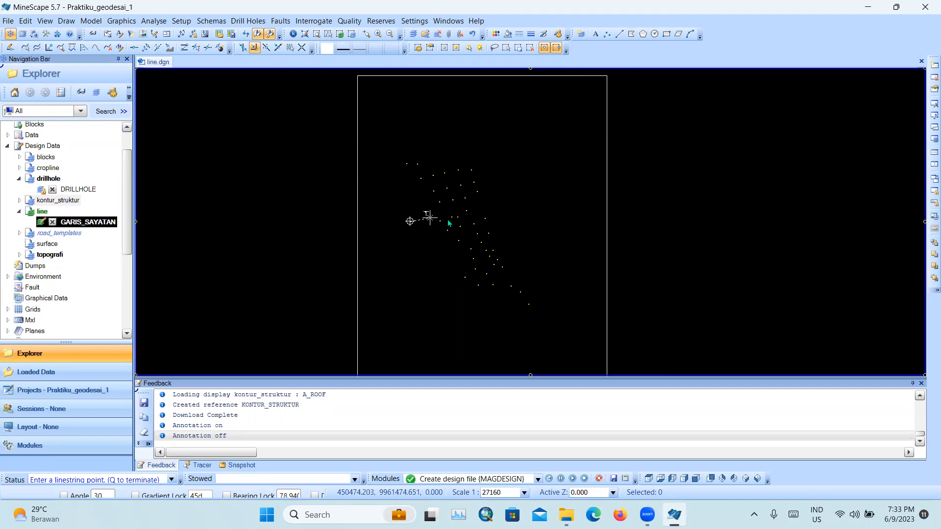
key("q")
- Draw a straight diagonal section line from southwest to northeast across the northern drill holes in the GARIS_SAYATAN layer
left_click(619, 34)
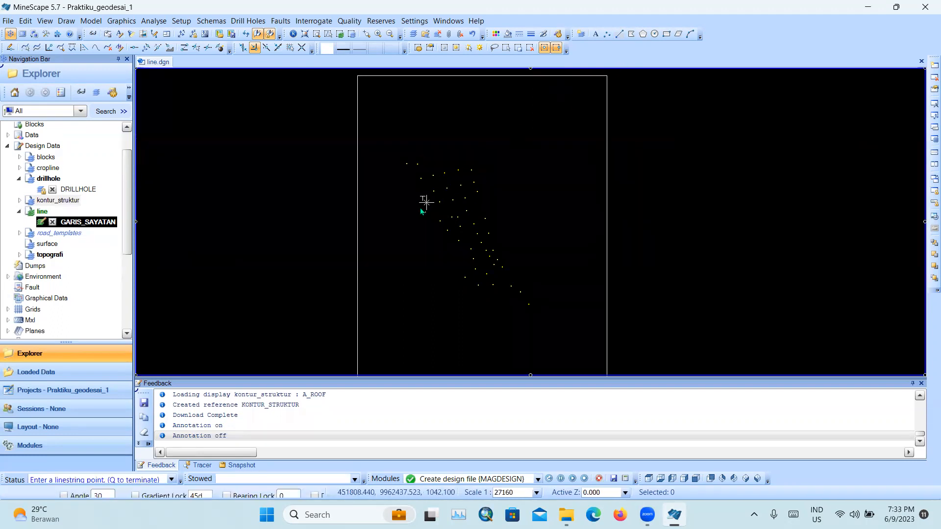
left_click(418, 219)
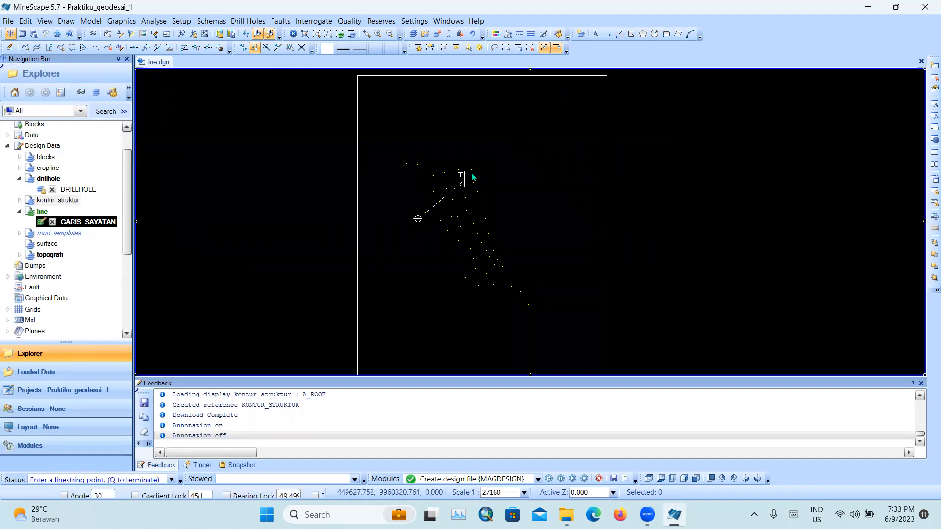
left_click(490, 152)
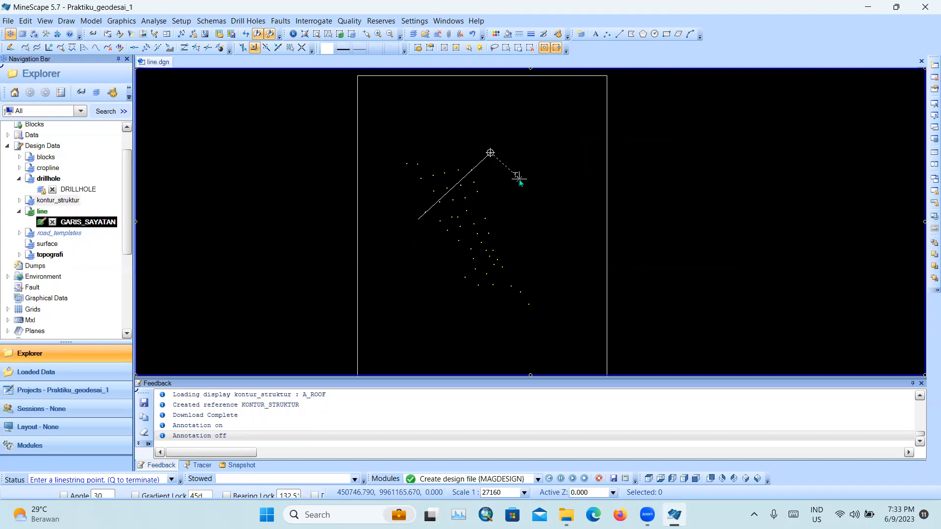
key("q")
- Draw a second, longer section line parallel to the first across the middle drill holes, and delete it
left_click(446, 254)
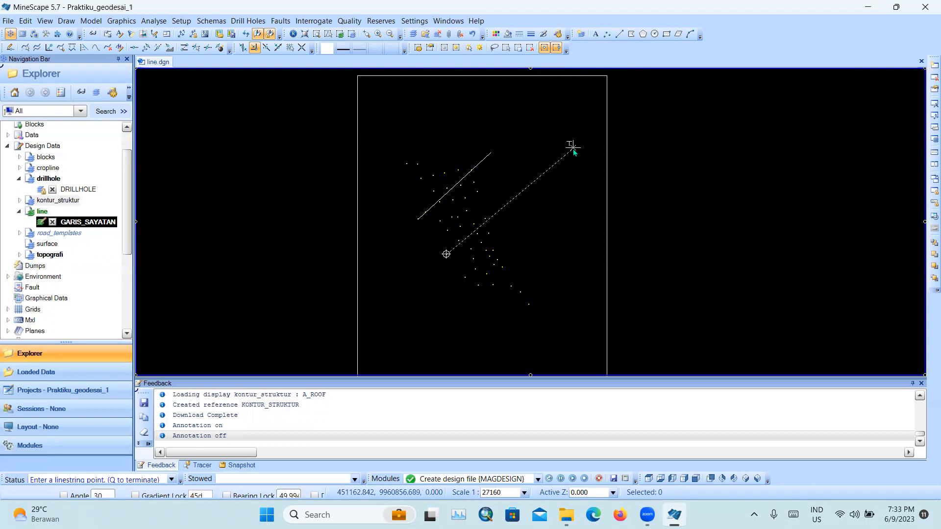
left_click(573, 148)
key("q")
left_click(108, 48)
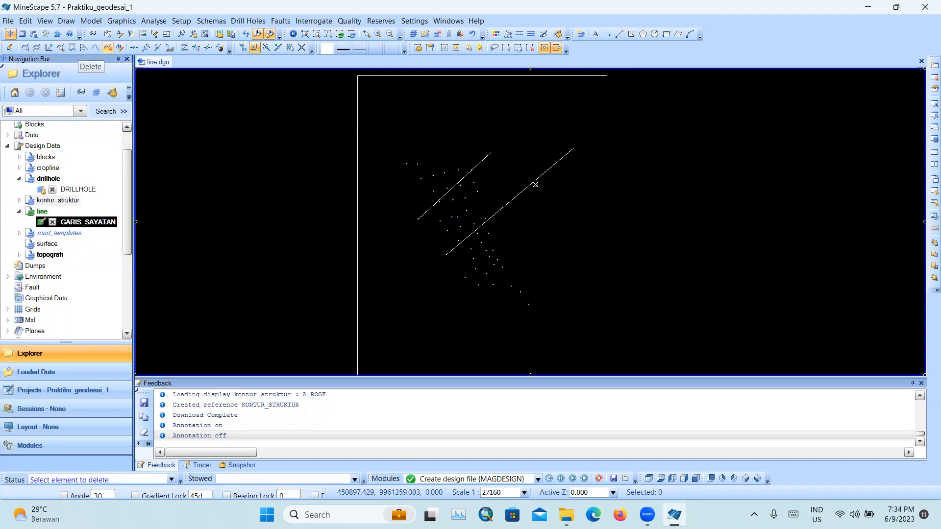
left_click(533, 183)
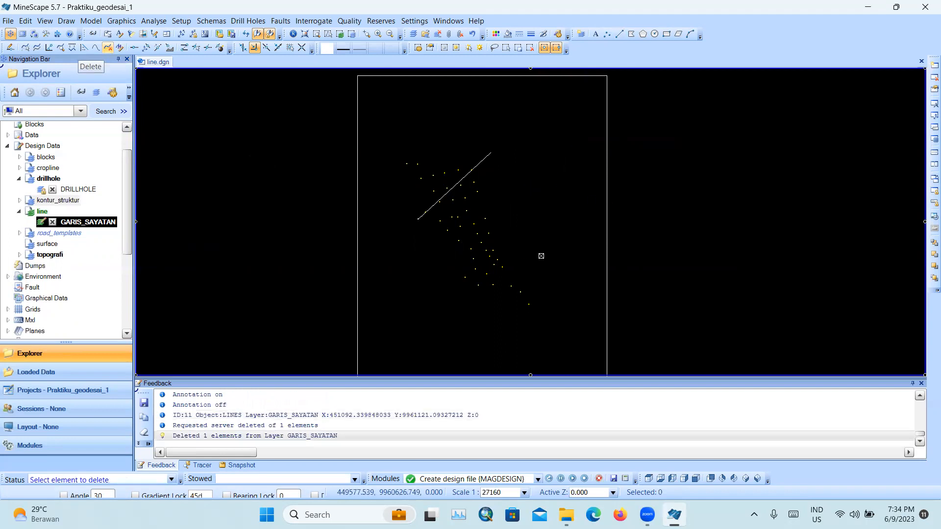
- Stop editing the GARIS_SAYATAN layer, redisplay it as a reference, and leave the delete command
scroll(465, 182, "up", 3)
scroll(463, 176, "down", 3)
scroll(463, 175, "up", 3)
scroll(462, 177, "down", 3)
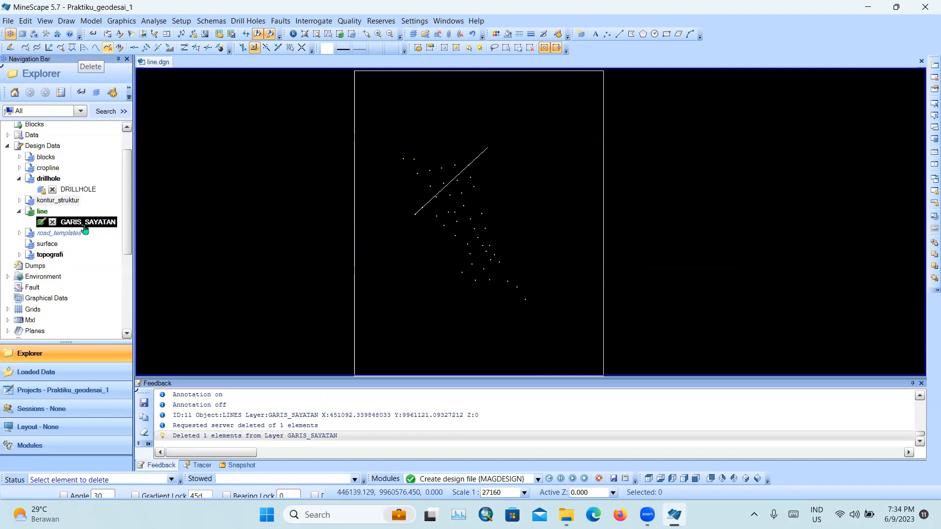
double_click(54, 225)
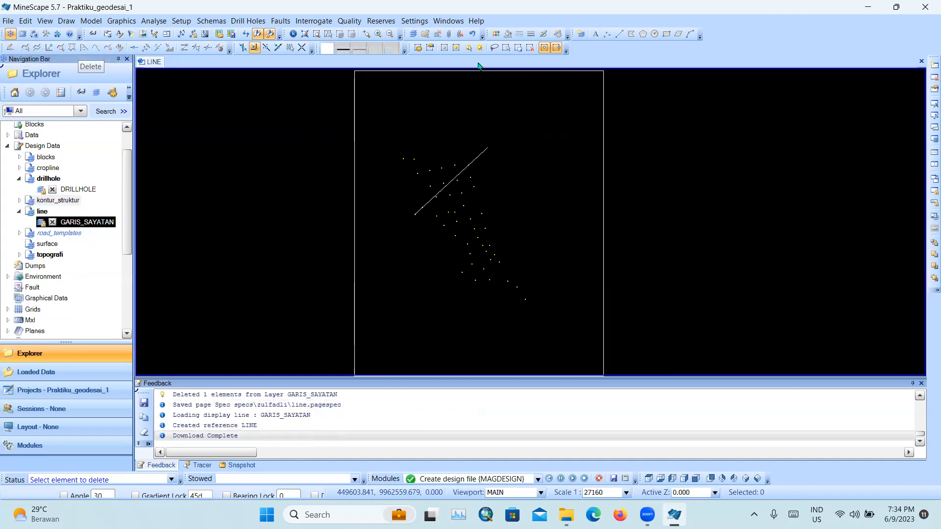
key("Escape")
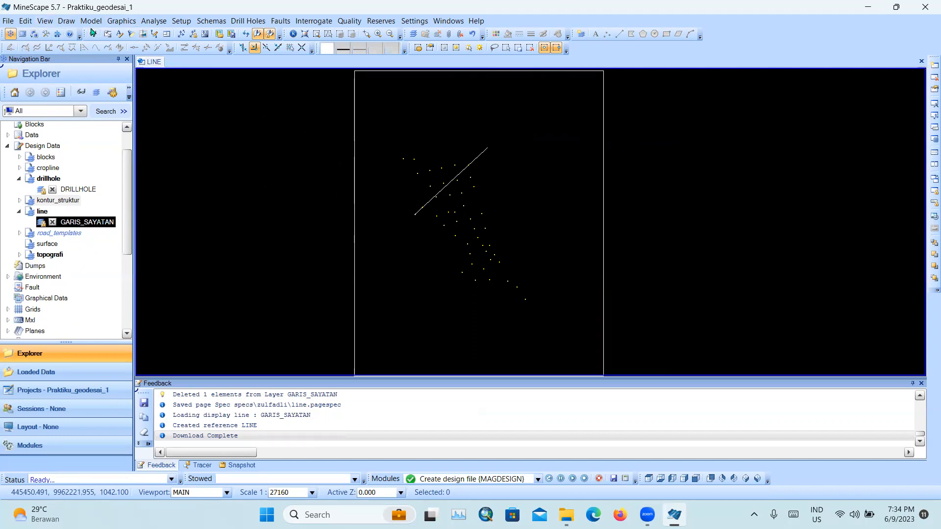
- Start a stratmodel section through the schema and include drill holes, all intervals and all surfaces
left_click(121, 25)
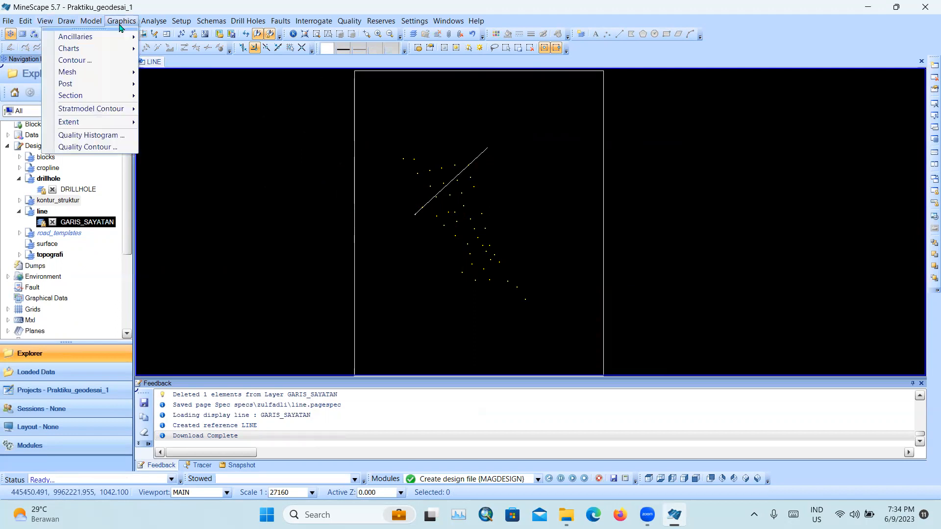
mouse_move(131, 99)
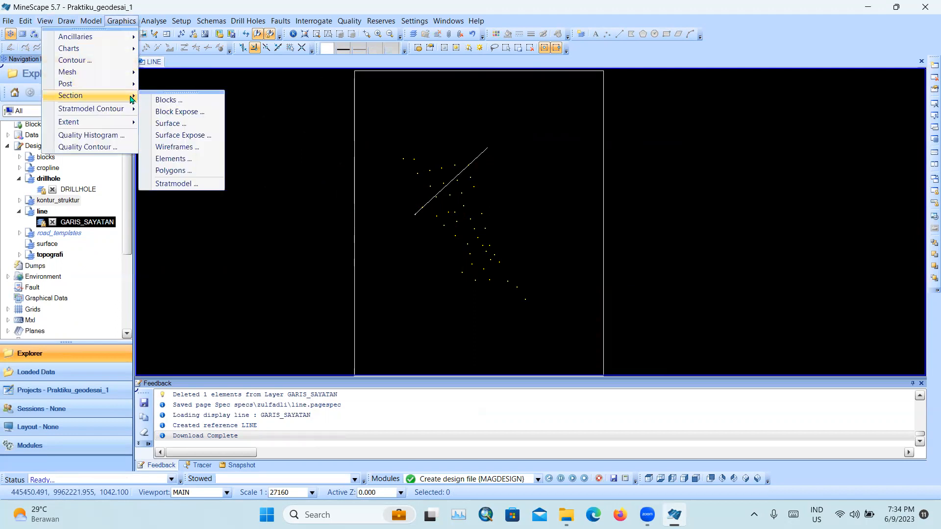
left_click(197, 185)
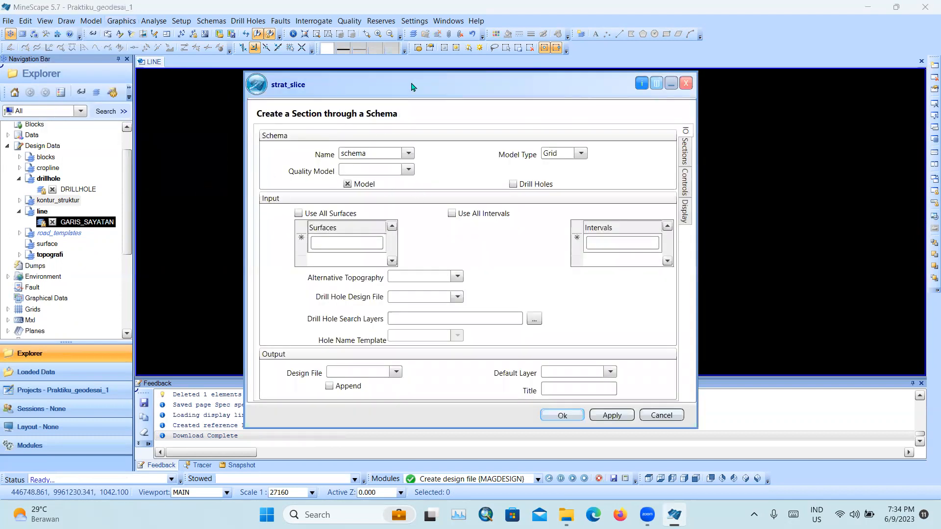
left_click_drag(412, 87, 408, 71)
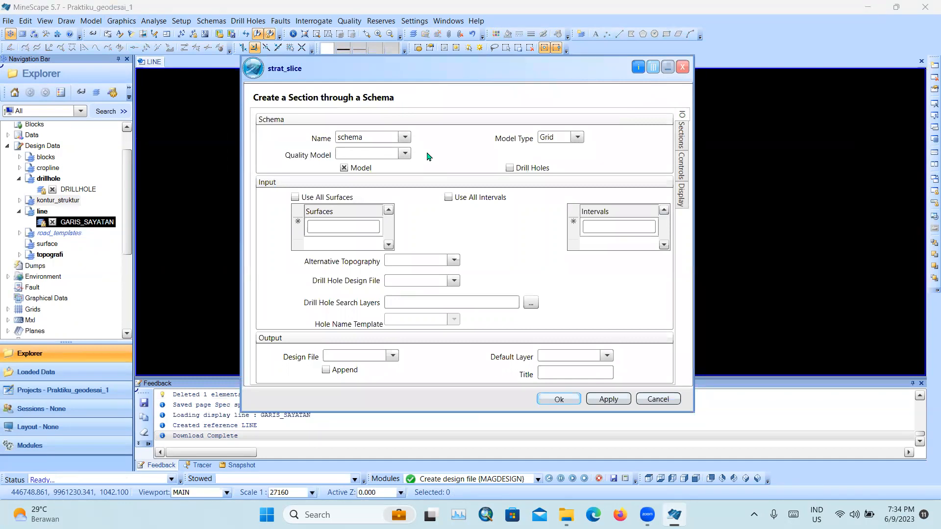
left_click(510, 167)
left_click(448, 198)
left_click(335, 198)
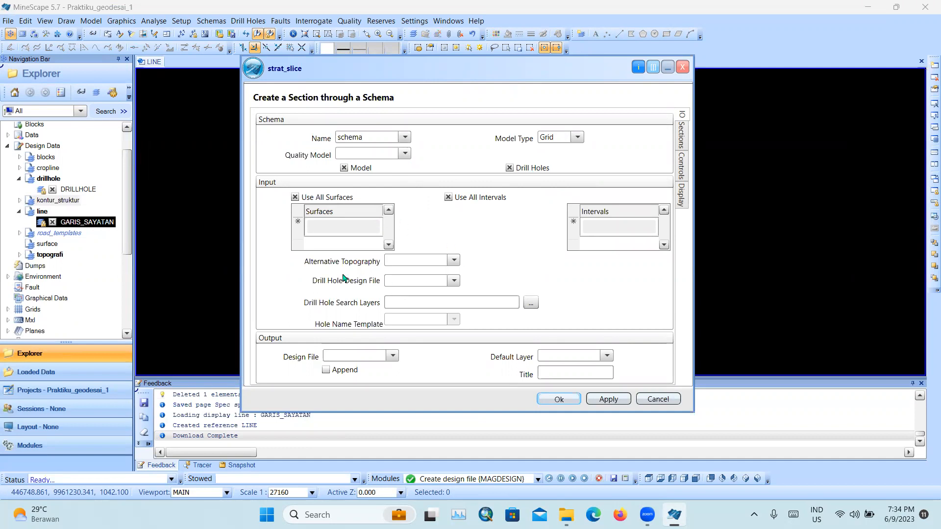
- Set the section's alternative topography to GRID_TOPO, its drill hole design file to drillhole, and its search layer to Drillhole
left_click(452, 261)
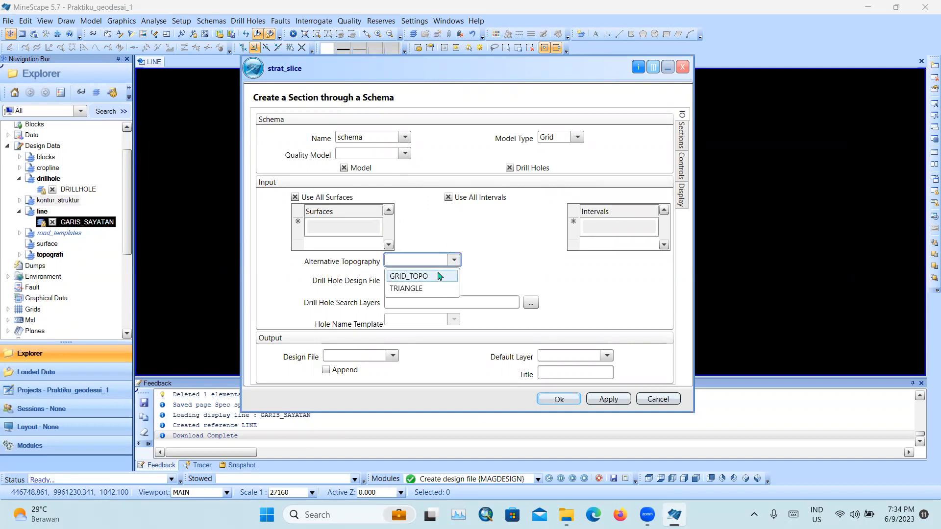
left_click(436, 277)
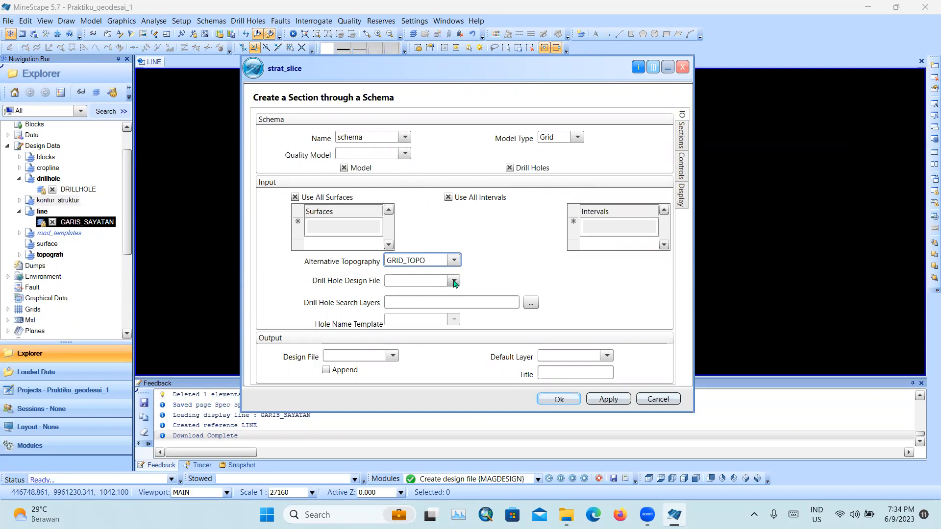
left_click(455, 281)
left_click(416, 321)
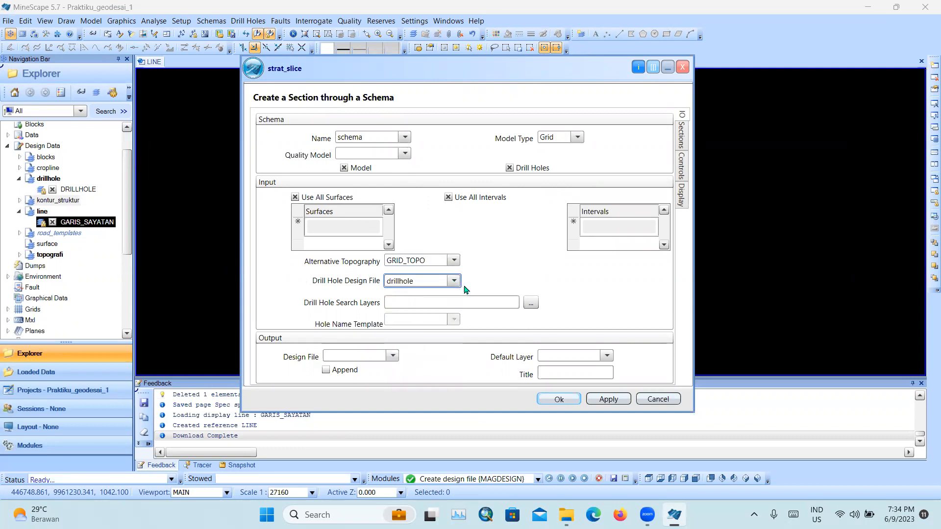
left_click(531, 304)
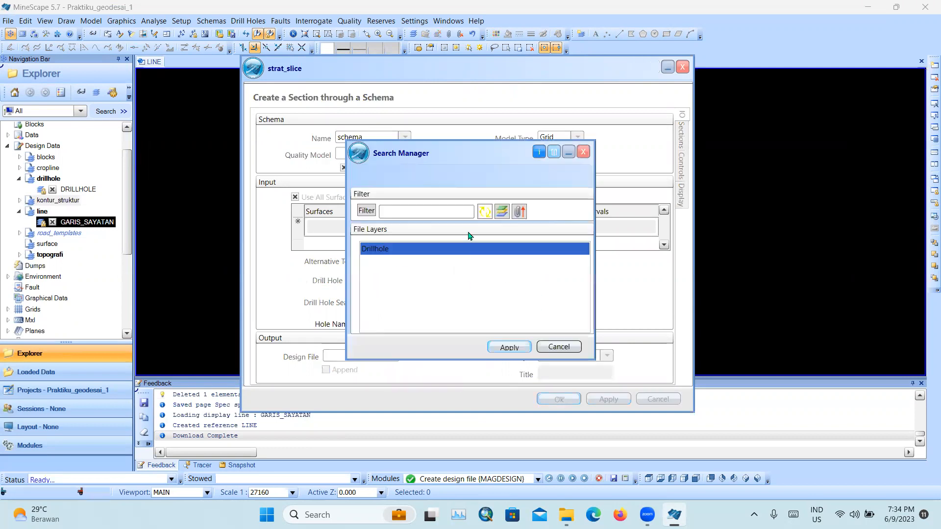
left_click(512, 348)
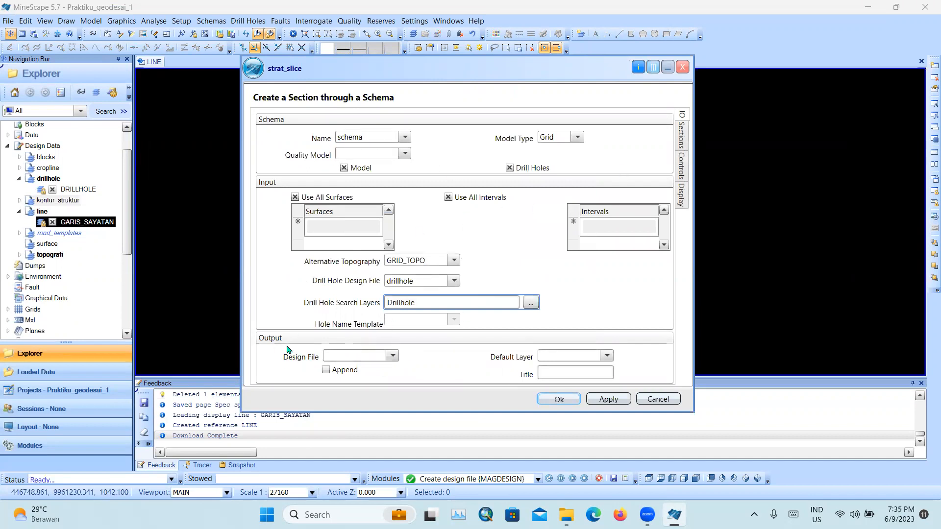
- Create a 2D design file named section2d and choose it as the section's output design file
right_click(382, 363)
left_click(469, 360)
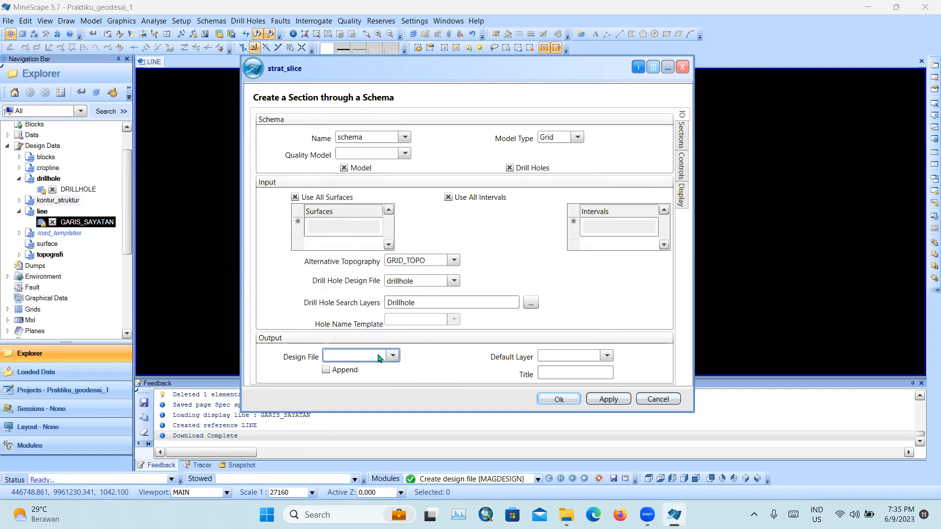
left_click(394, 358)
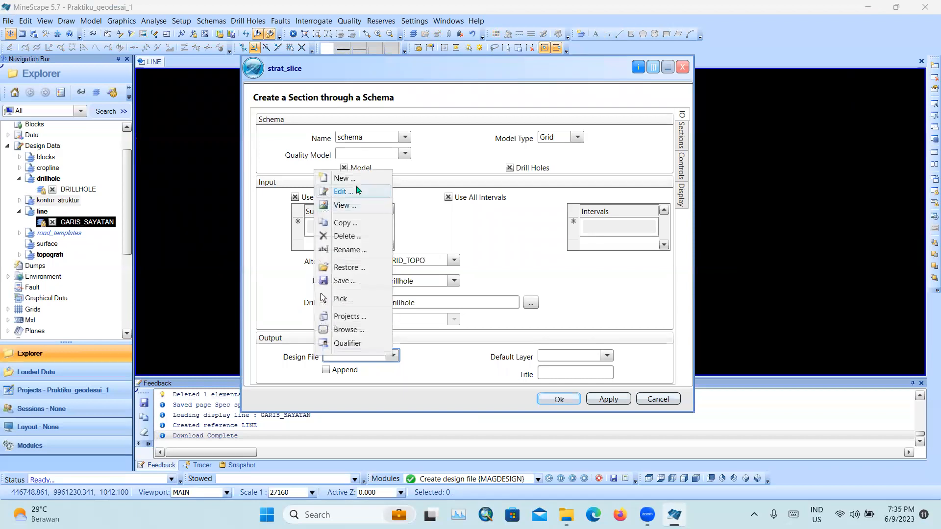
left_click(368, 178)
left_click(460, 219)
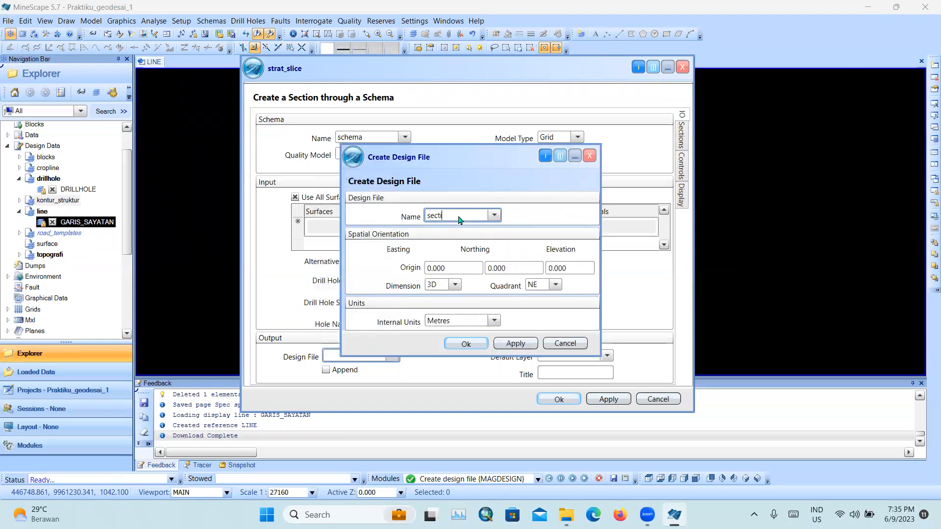
type("section2d")
left_click(455, 286)
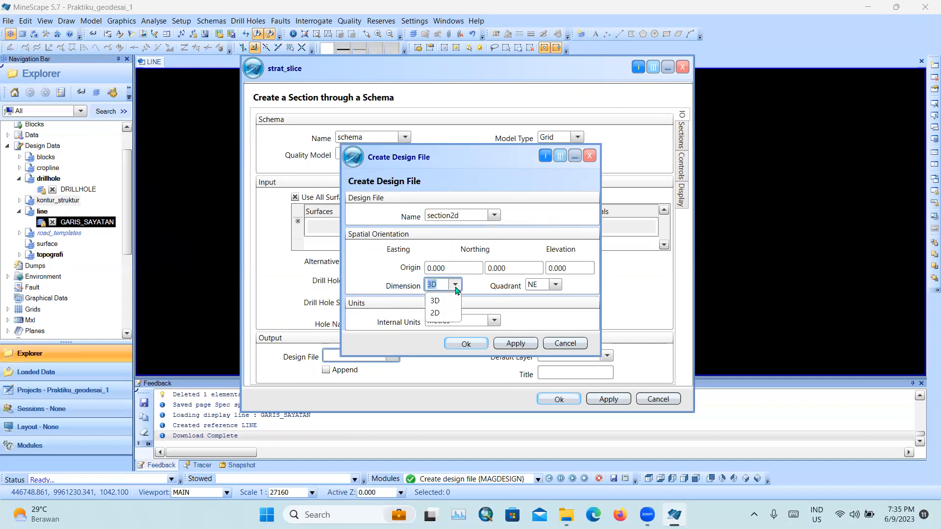
left_click(447, 314)
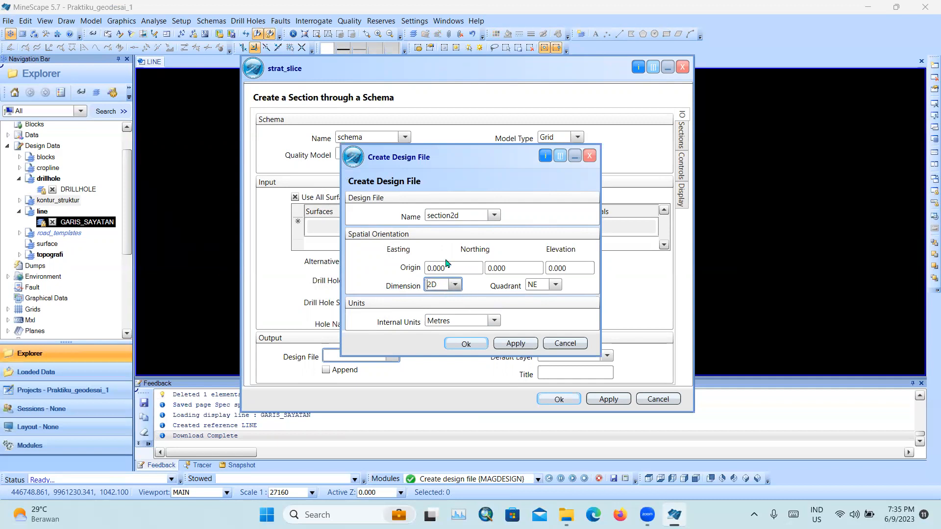
left_click(463, 344)
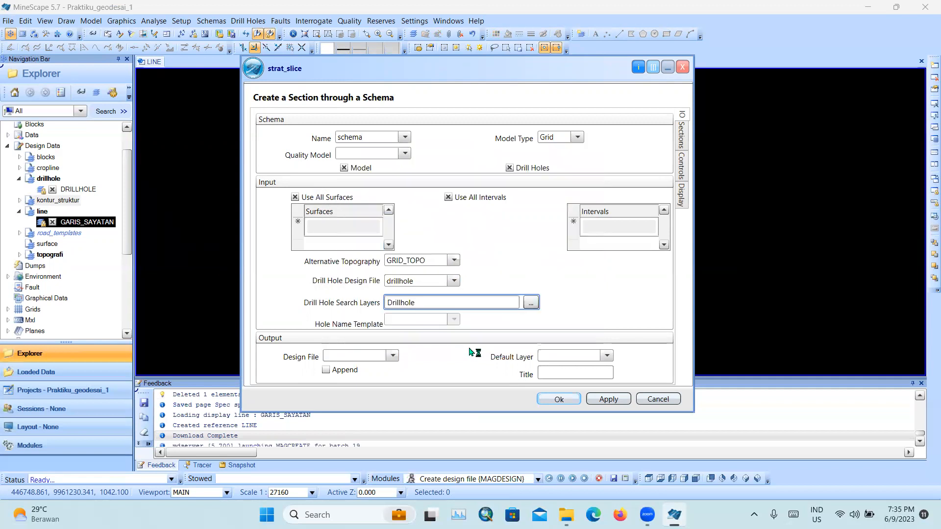
left_click(393, 356)
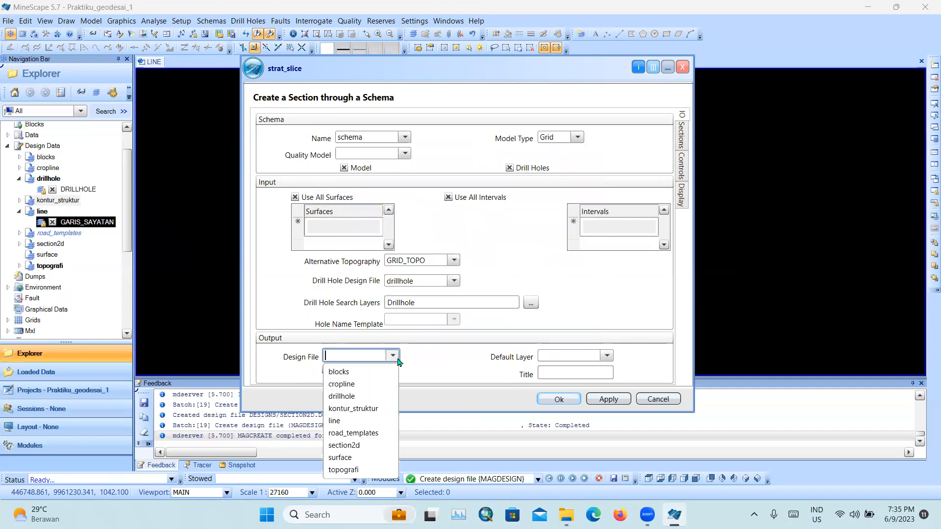
left_click(370, 446)
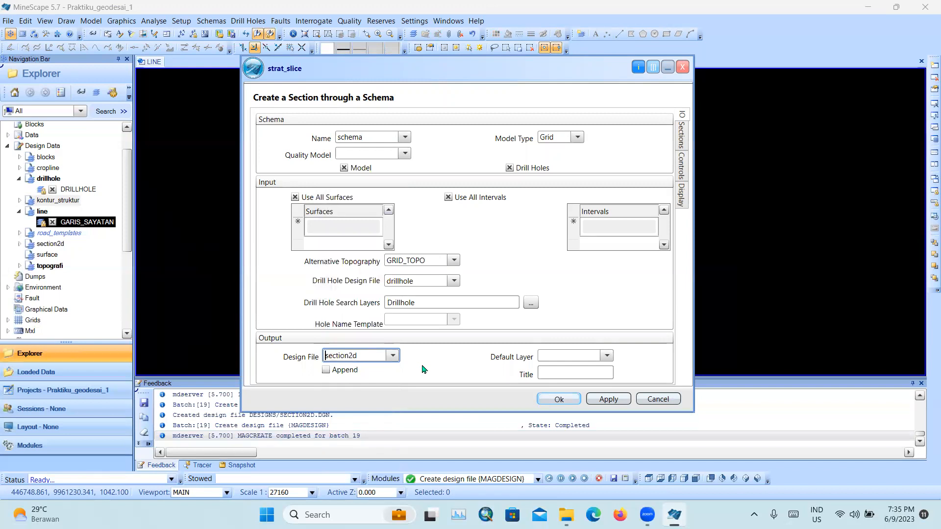
- Create a layer named 2d in the section2d design file as the section's default output layer
left_click(550, 362)
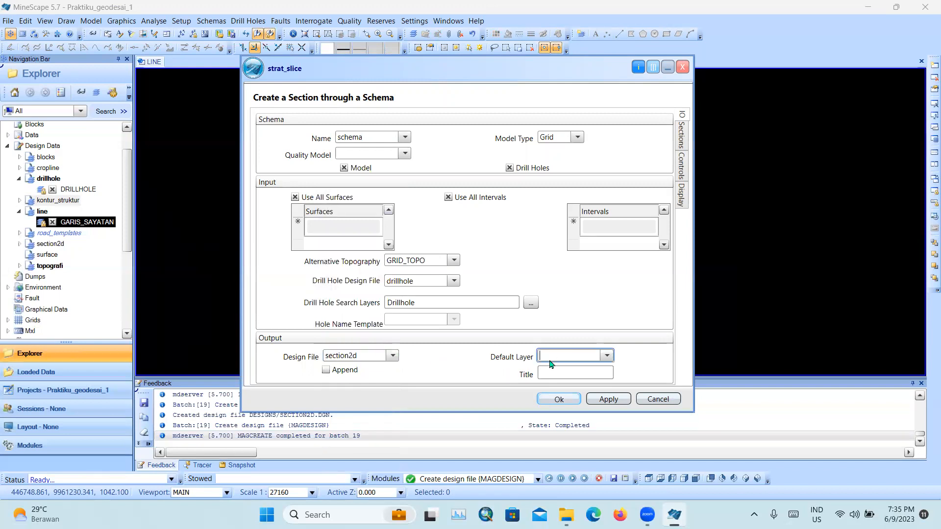
right_click(591, 361)
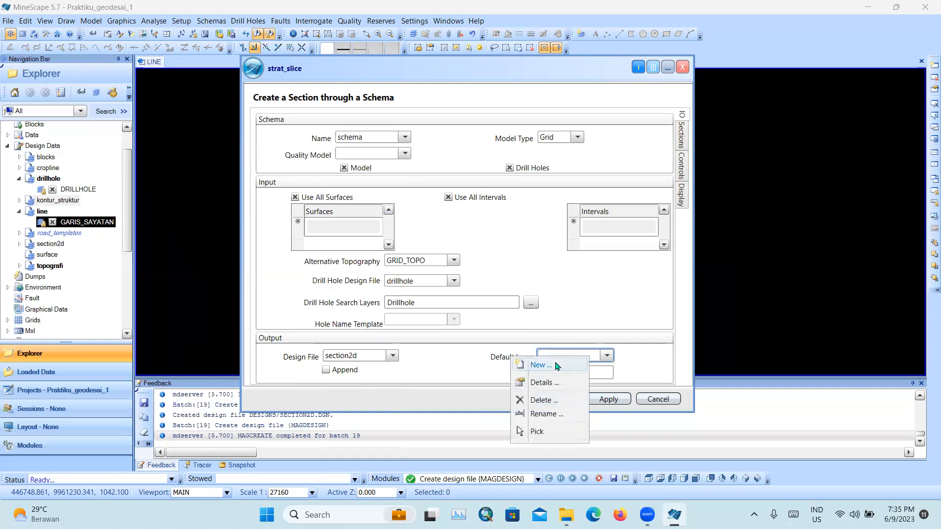
left_click(539, 365)
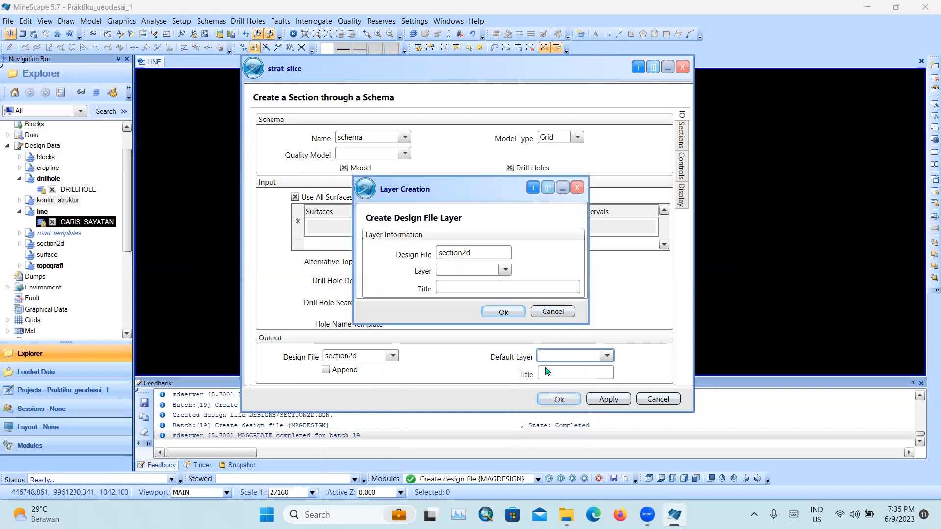
left_click(454, 271)
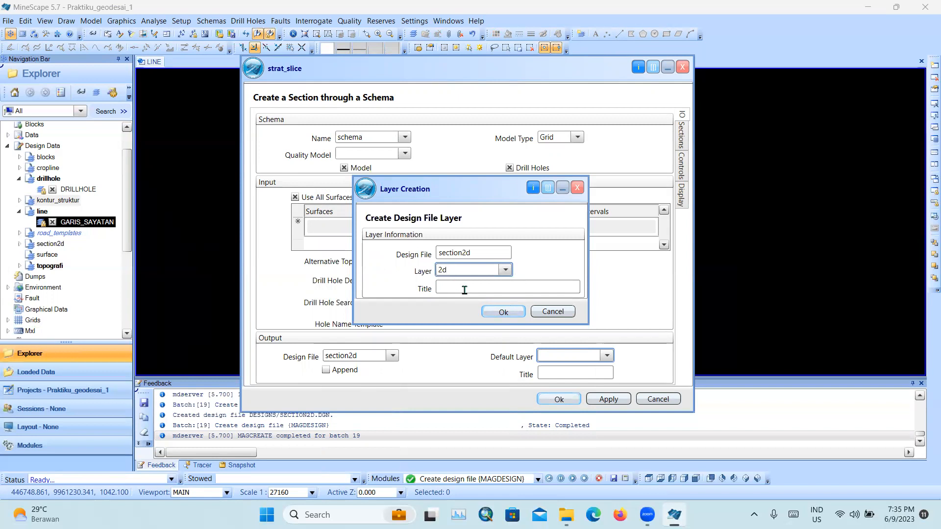
left_click(504, 313)
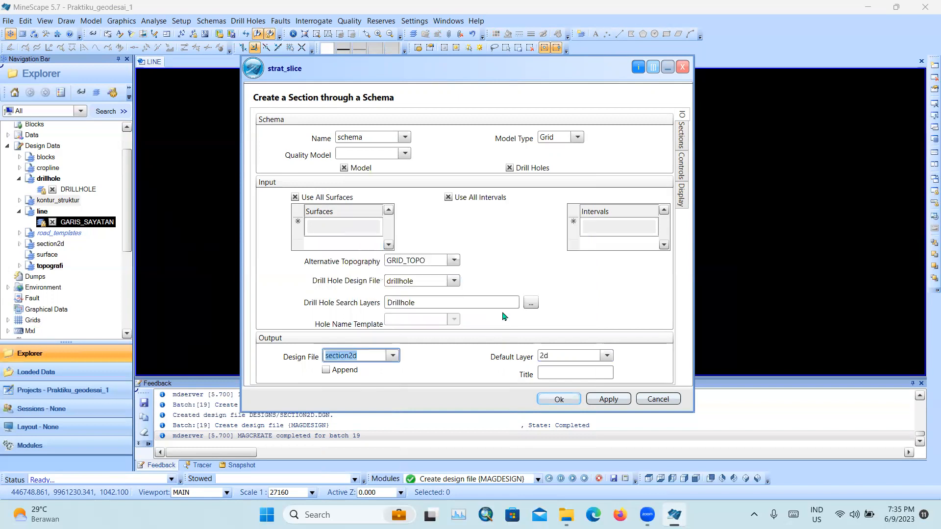
- Choose the existing 2D layer as the default output layer for the section
left_click(607, 357)
left_click(596, 373)
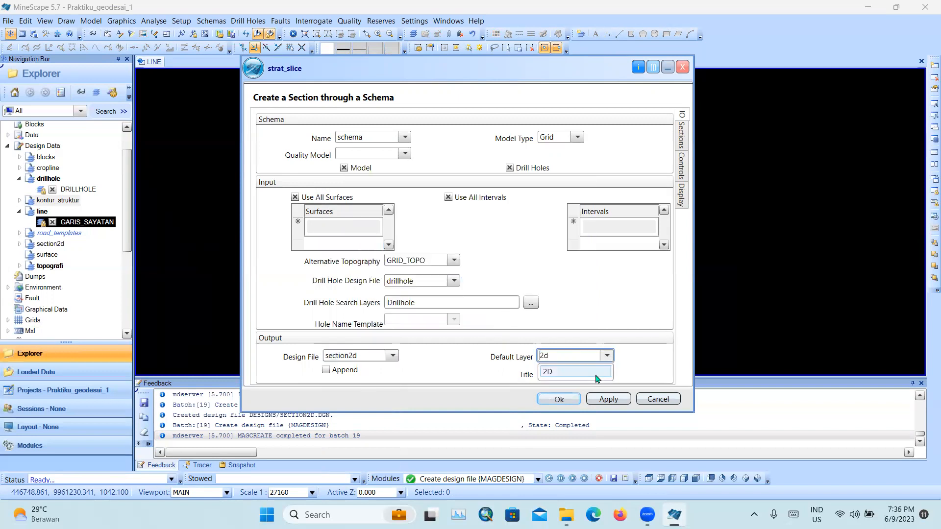
left_click(604, 359)
left_click(595, 373)
left_click(604, 357)
left_click(596, 375)
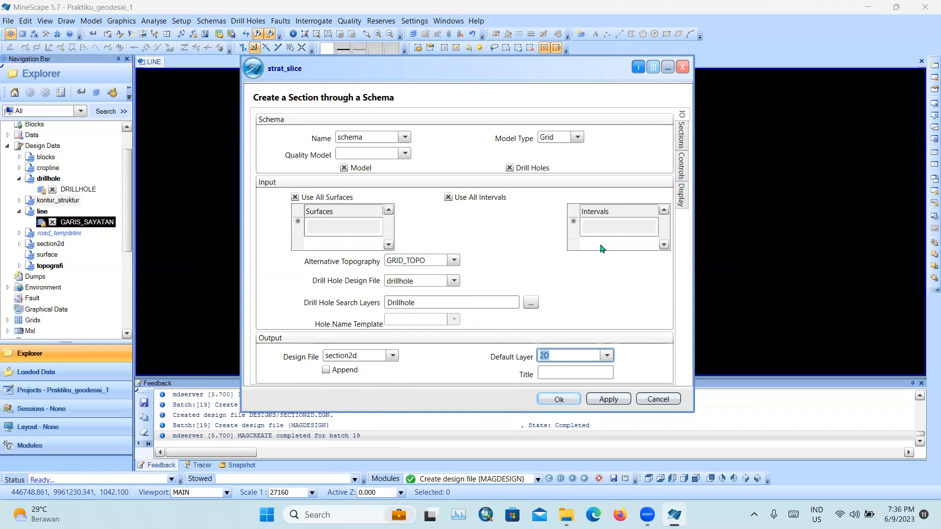
- Pick the diagonal GARIS_SAYATAN line from the drawing as the first section line input
left_click(681, 140)
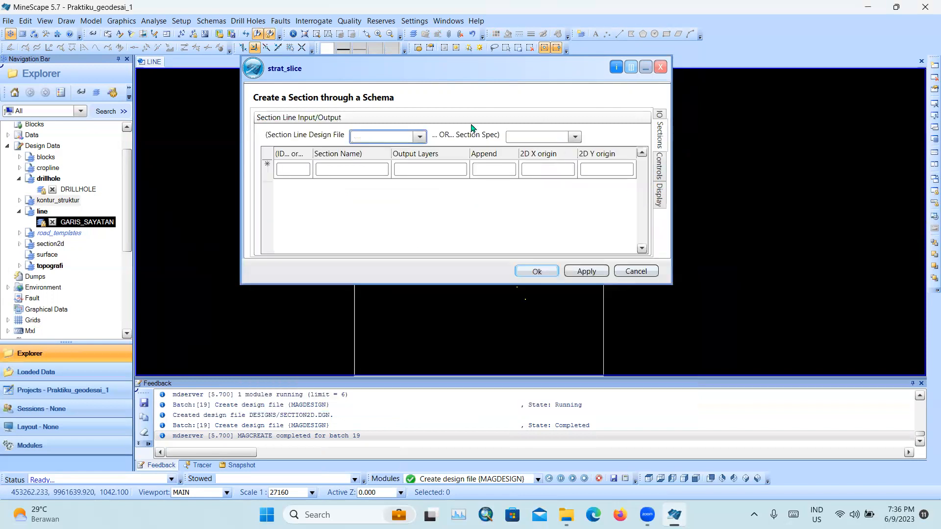
left_click_drag(445, 74, 436, 80)
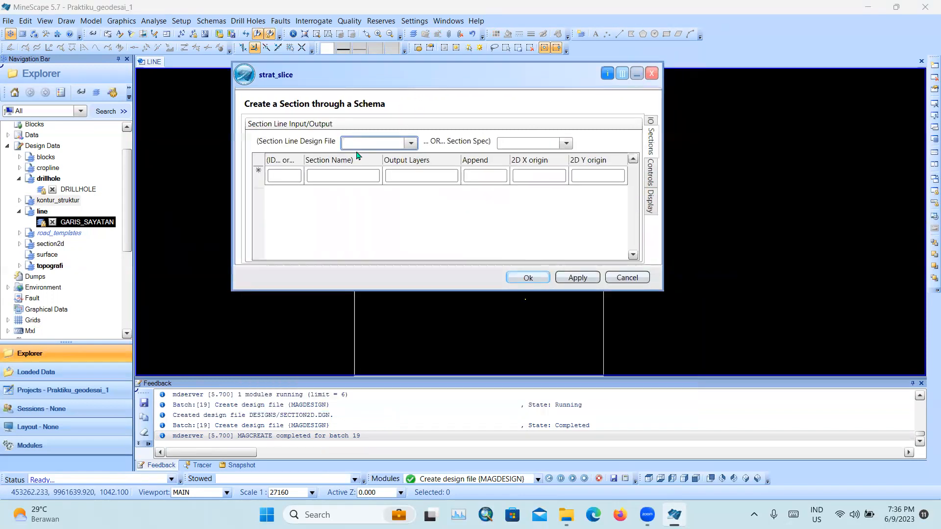
left_click(280, 176)
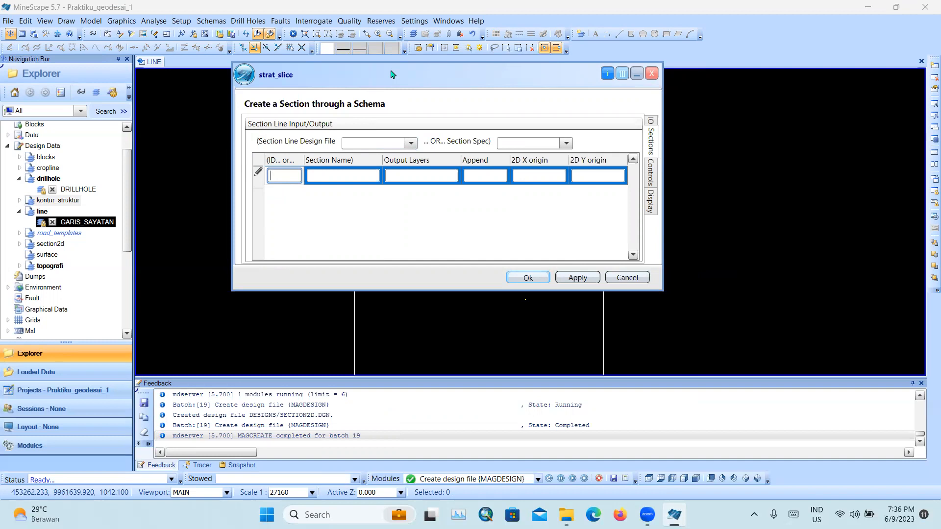
left_click_drag(395, 73, 258, 106)
scroll(594, 240, "down", 3)
scroll(595, 241, "up", 3)
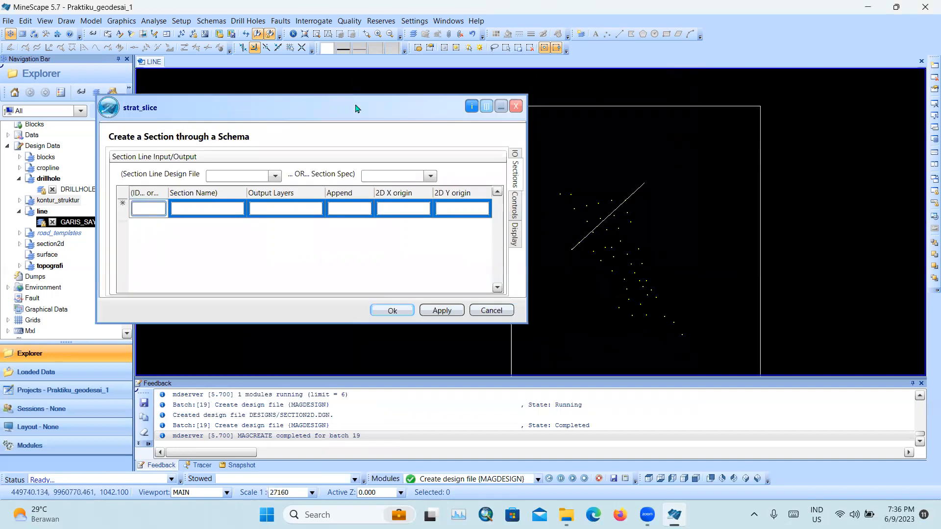
left_click_drag(357, 109, 367, 94)
right_click(165, 194)
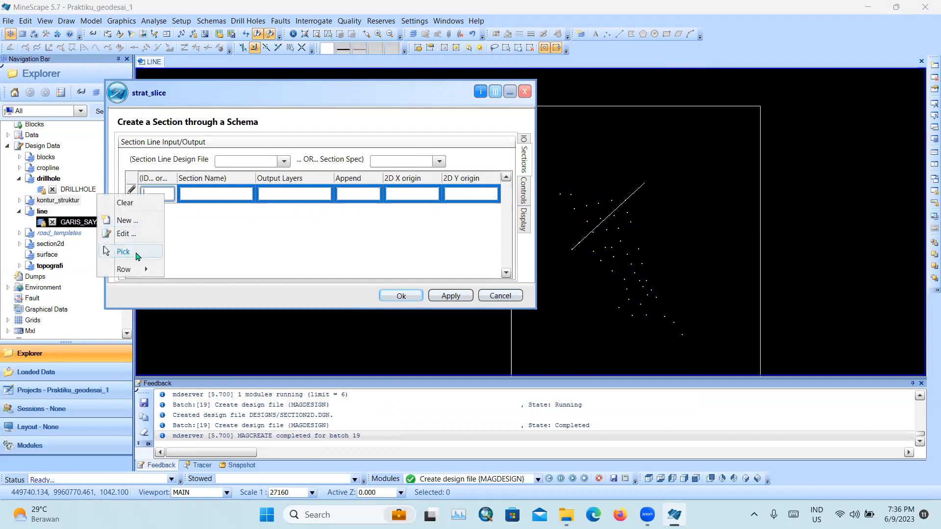
left_click(128, 252)
scroll(598, 246, "up", 3)
left_click(531, 244)
scroll(584, 255, "down", 3)
scroll(617, 208, "up", 3)
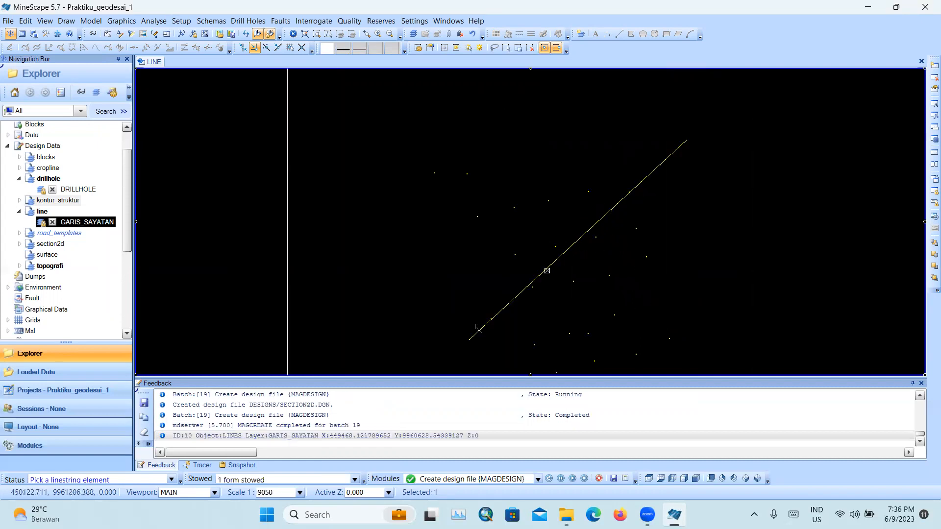
left_click(480, 331)
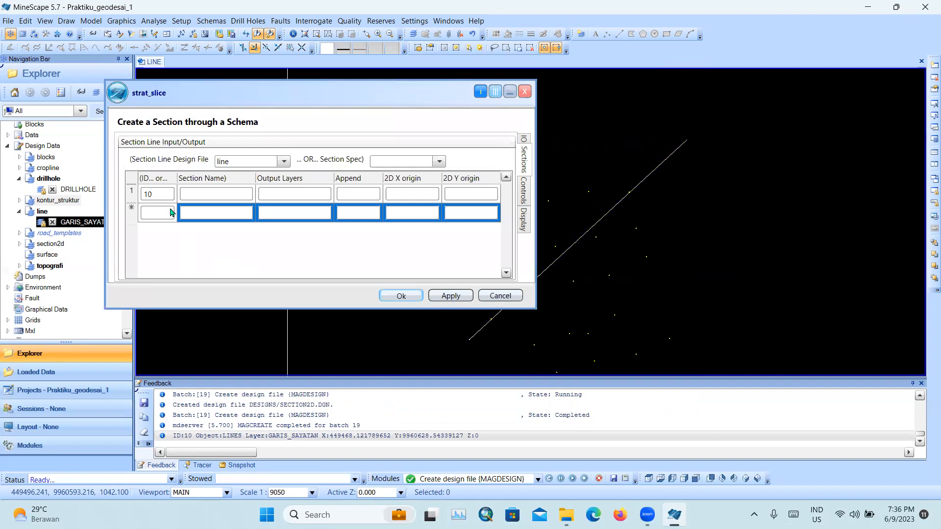
- Inspect the element details of the diagonal section line and compare its ID with the one in the section list
left_click(155, 194)
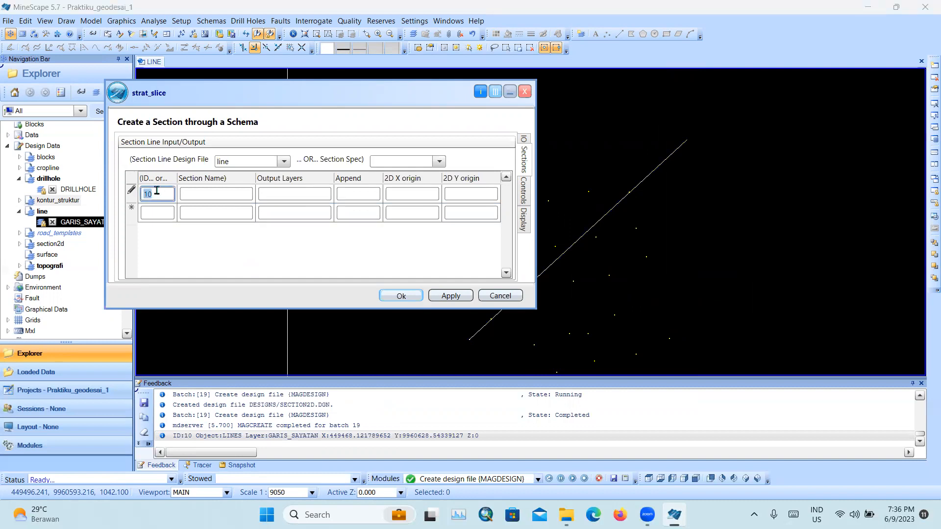
left_click(594, 239)
middle_click_drag(618, 241, 695, 240)
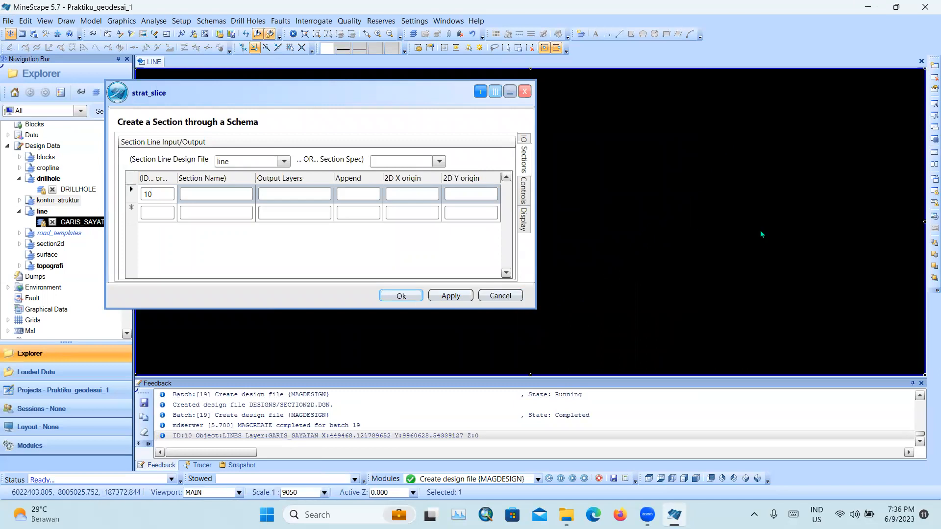
scroll(667, 235, "down", 3)
scroll(668, 237, "up", 3)
middle_click_drag(571, 280, 649, 253)
left_click(737, 218)
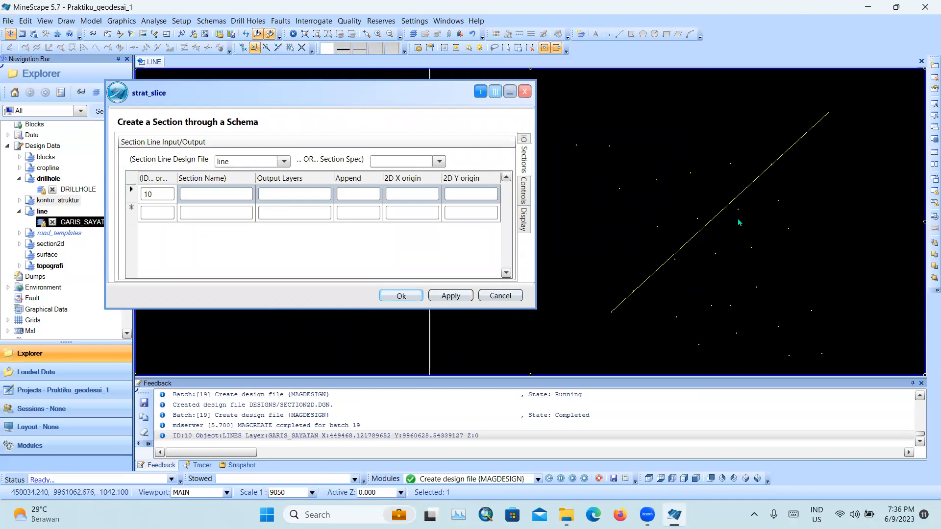
left_click(724, 214)
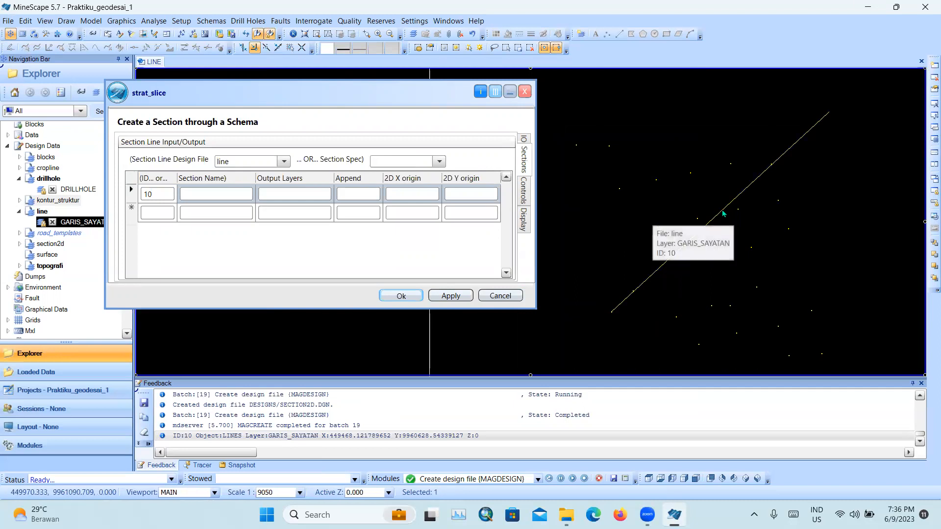
left_click(716, 220)
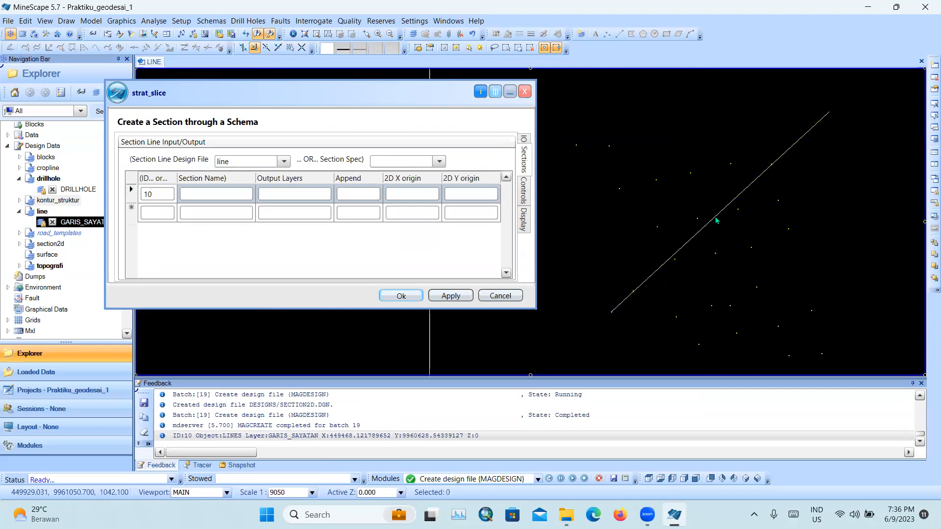
right_click(717, 217)
left_click(620, 225)
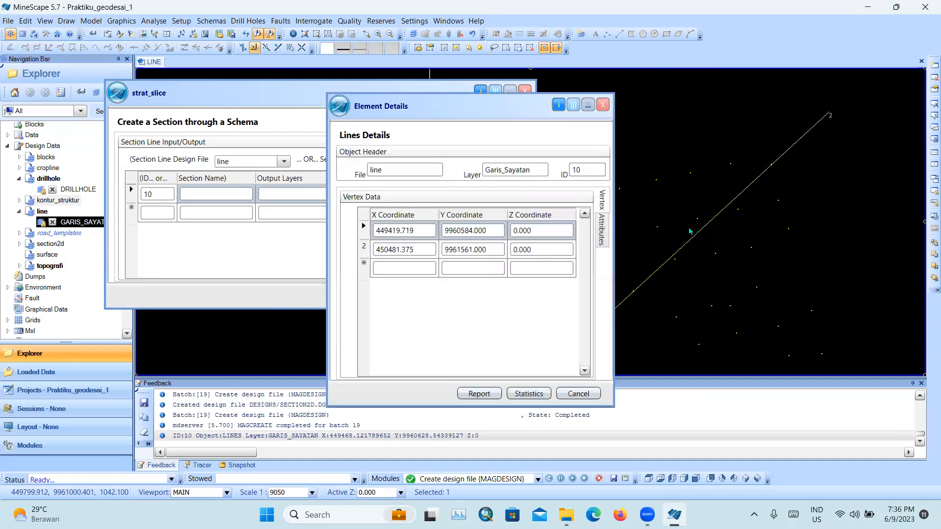
left_click_drag(466, 112, 523, 88)
mouse_move(642, 147)
left_mouse_down()
mouse_move(625, 151)
mouse_move(633, 149)
left_mouse_up()
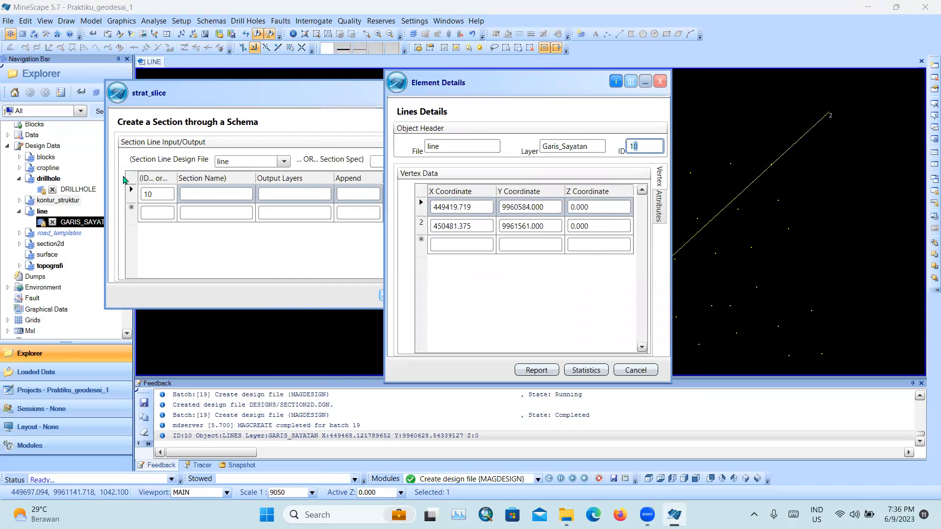
left_click(635, 370)
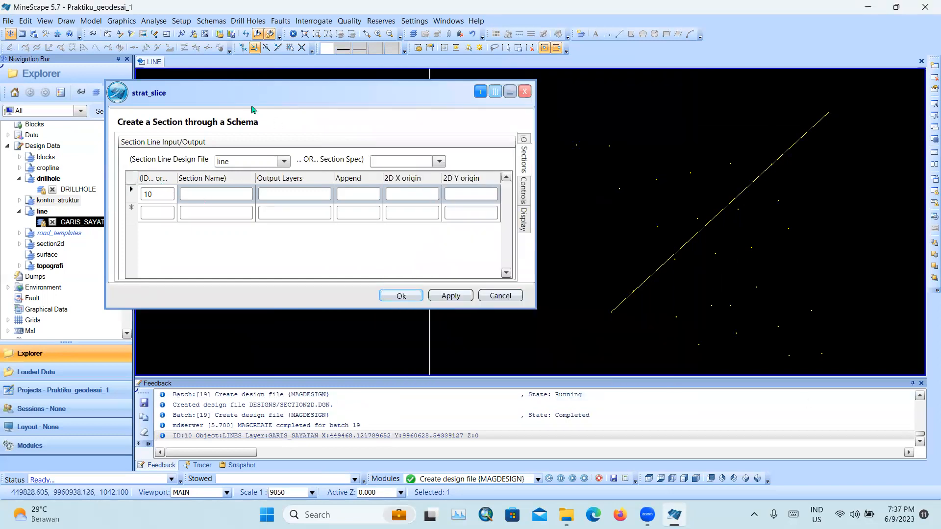
- Set the output layer of the first section row to 2D
left_click_drag(265, 97, 330, 95)
left_click(276, 192)
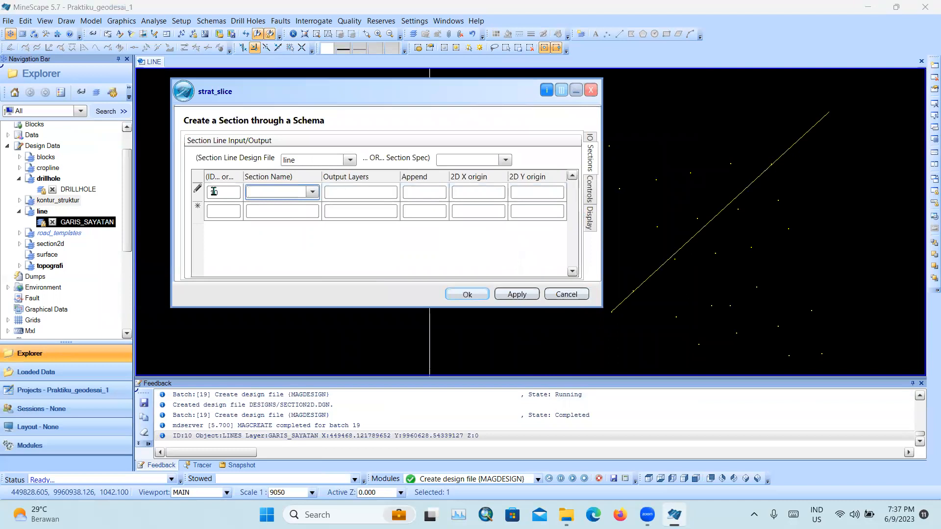
left_click(225, 211)
right_click(224, 212)
left_click(211, 220)
left_click(264, 191)
left_click(372, 191)
left_click(391, 195)
left_click(335, 208)
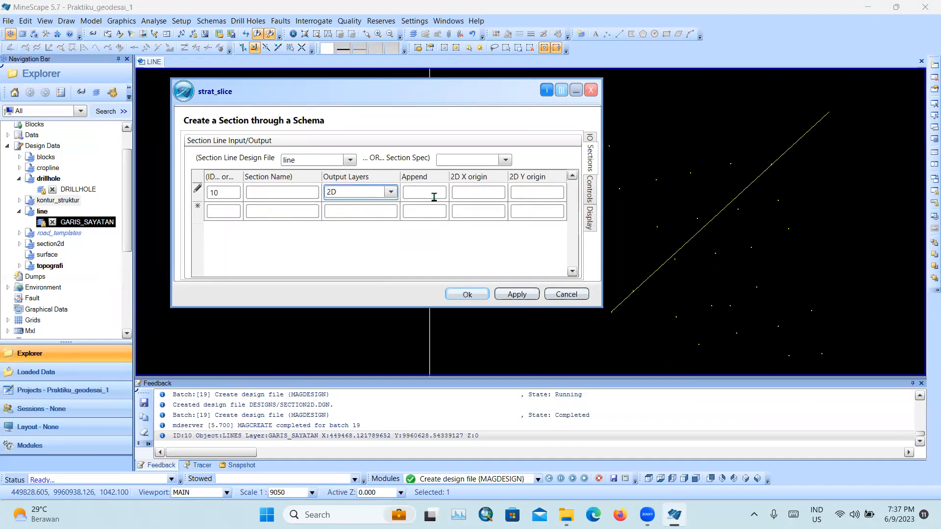
- Examine the empty area around the drill hole boundary and read the coordinates of a suitable origin for the 2D section
left_click(471, 191)
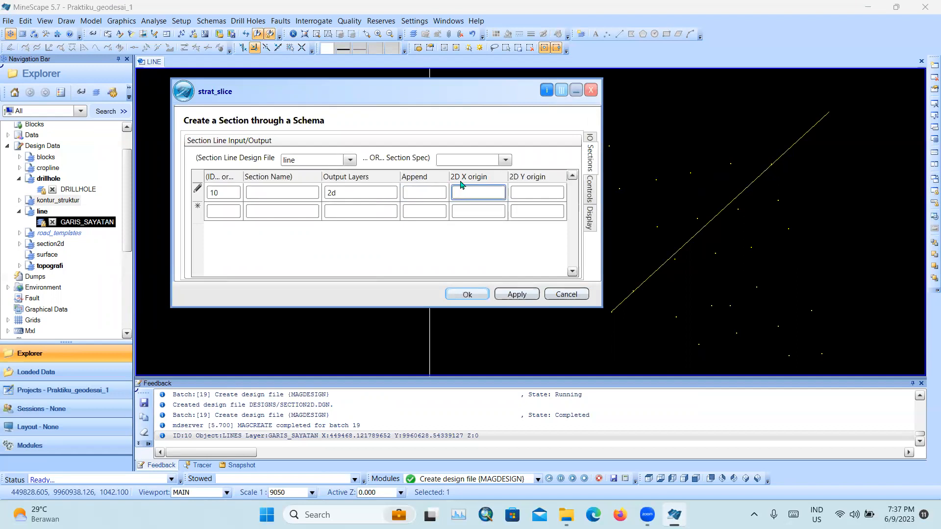
left_click(734, 196)
scroll(733, 194, "down", 2)
middle_click_drag(765, 207, 745, 218)
scroll(740, 210, "up", 1)
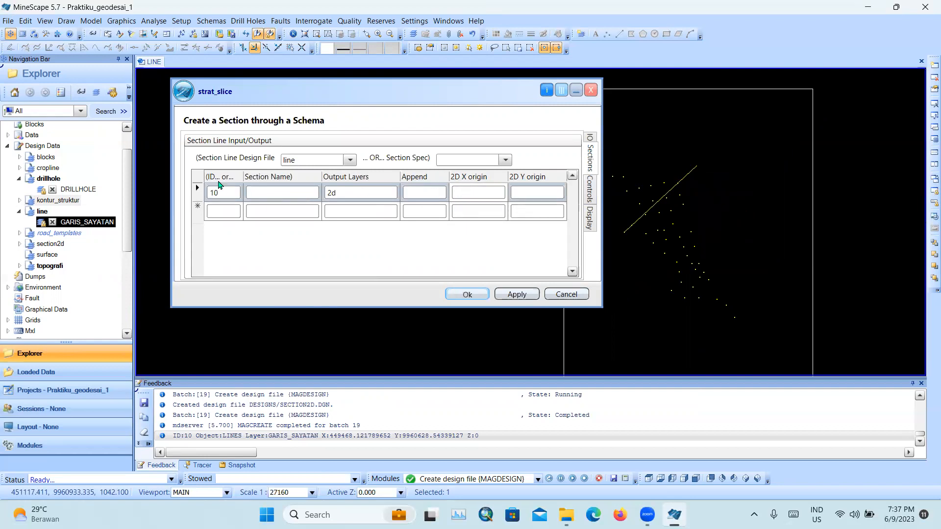
scroll(706, 216, "down", 3)
scroll(715, 216, "up", 3)
middle_click_drag(765, 215, 738, 213)
scroll(739, 215, "down", 3)
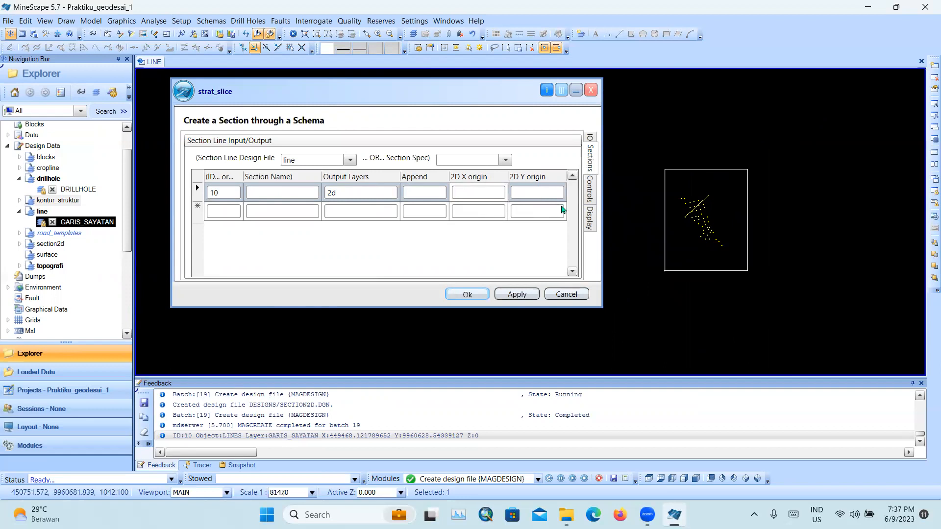
scroll(722, 202, "up", 3)
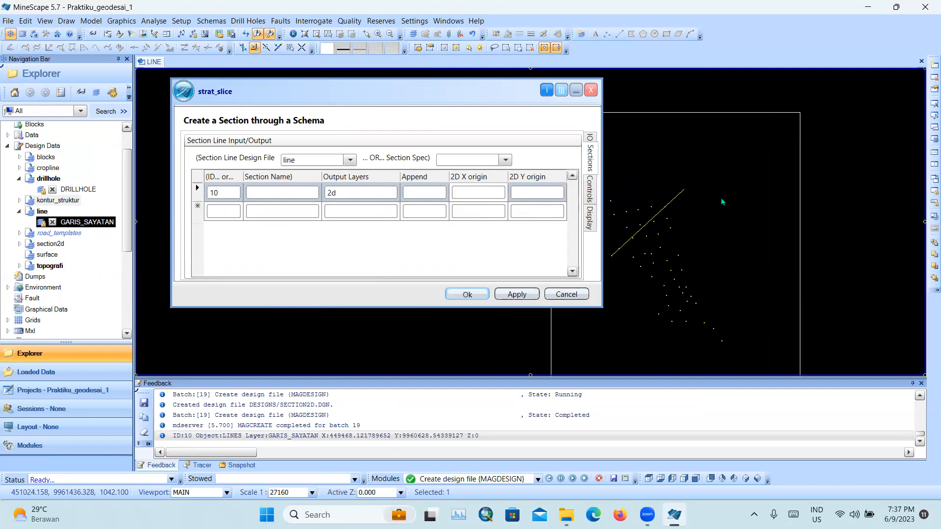
scroll(722, 202, "down", 3)
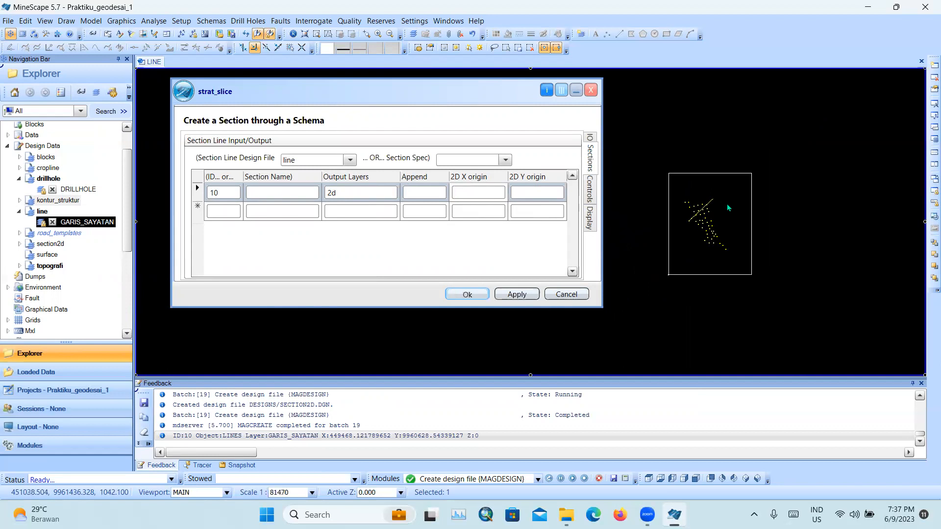
scroll(726, 242, "down", 3)
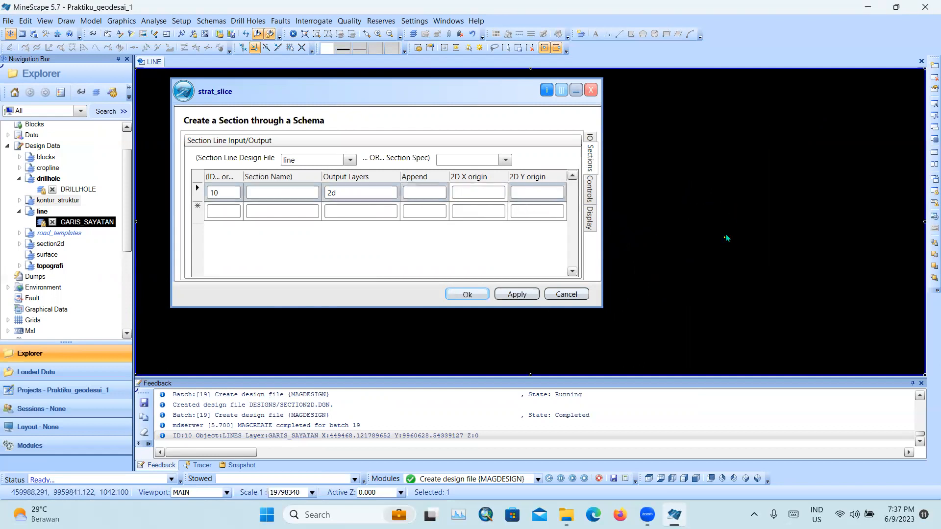
scroll(727, 240, "down", 3)
scroll(727, 241, "up", 6)
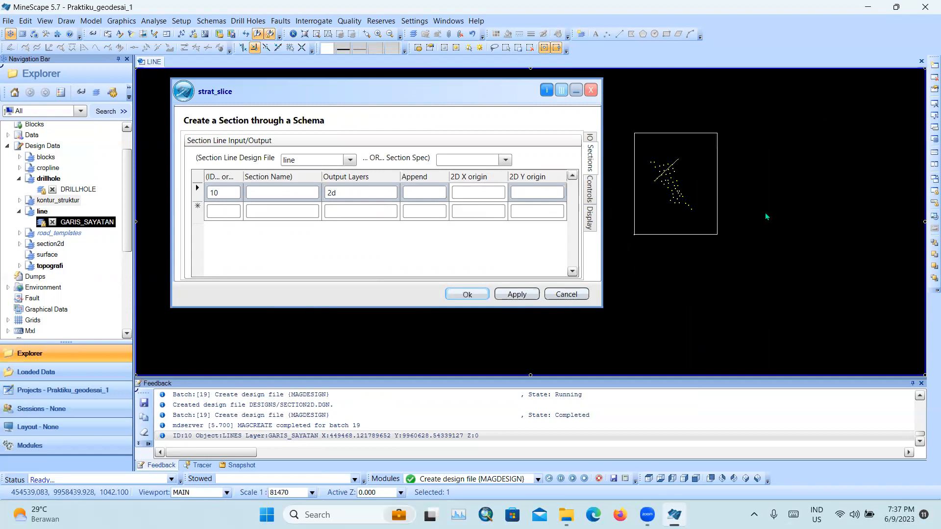
scroll(664, 170, "up", 1)
scroll(668, 172, "down", 1)
middle_click_drag(697, 168, 712, 200)
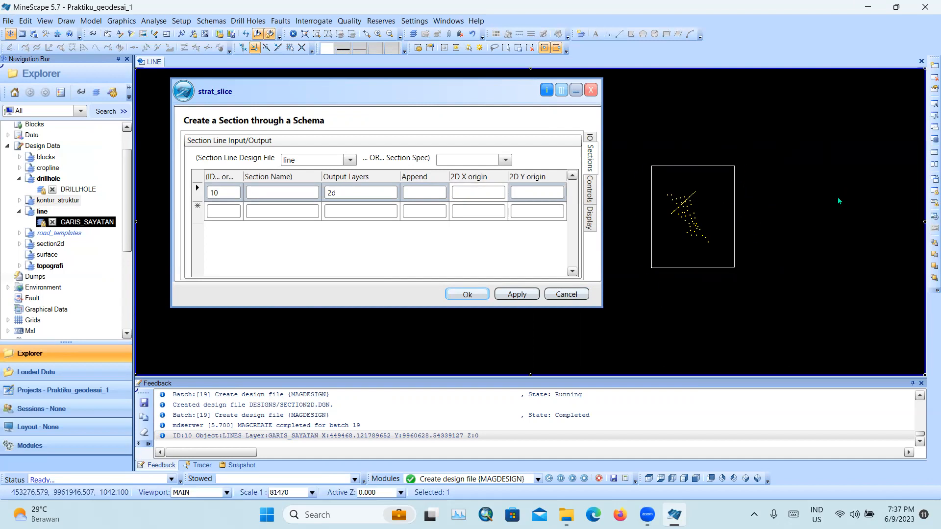
mouse_move(750, 198)
middle_mouse_down()
mouse_move(796, 213)
mouse_move(735, 203)
middle_mouse_up()
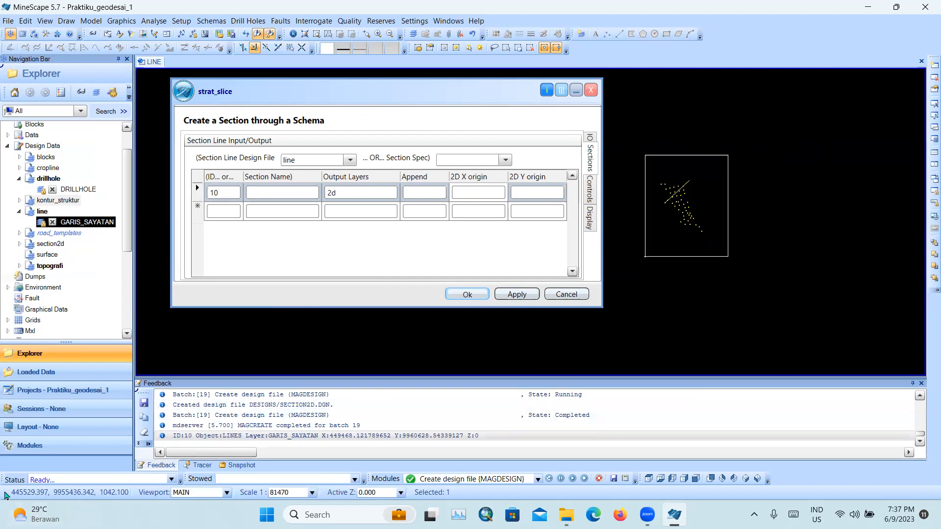
mouse_move(30, 509)
right_click(739, 173)
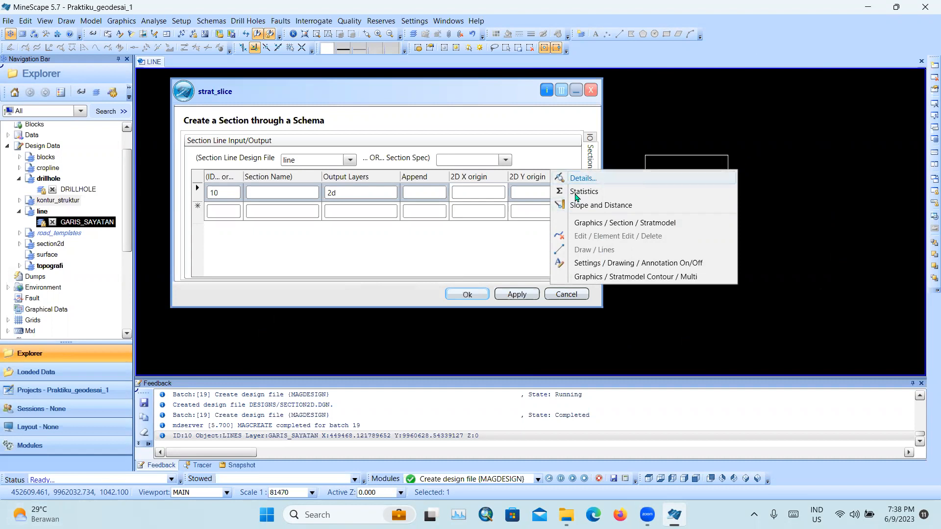
- Set the first section's 2D X origin to 452609.000 and its 2D Y origin to 9962032.000
left_click(471, 192)
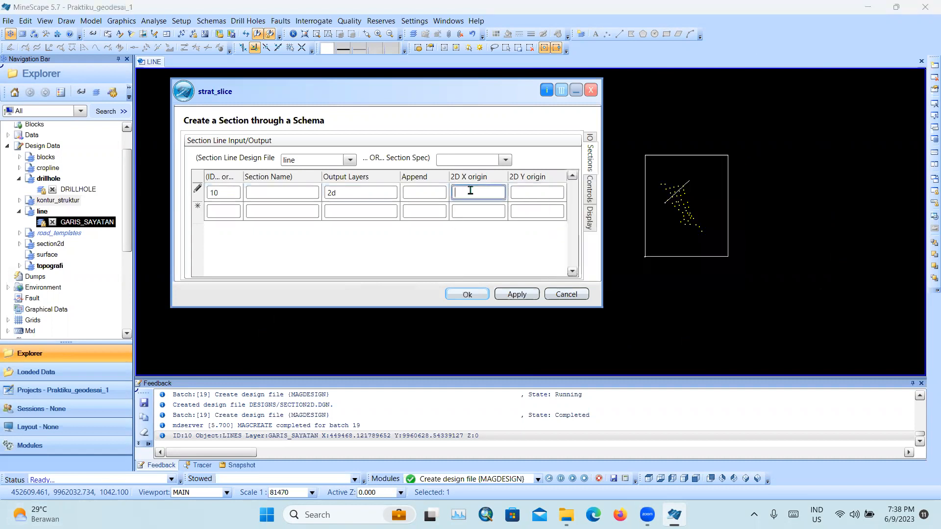
type("4000")
key("Tab")
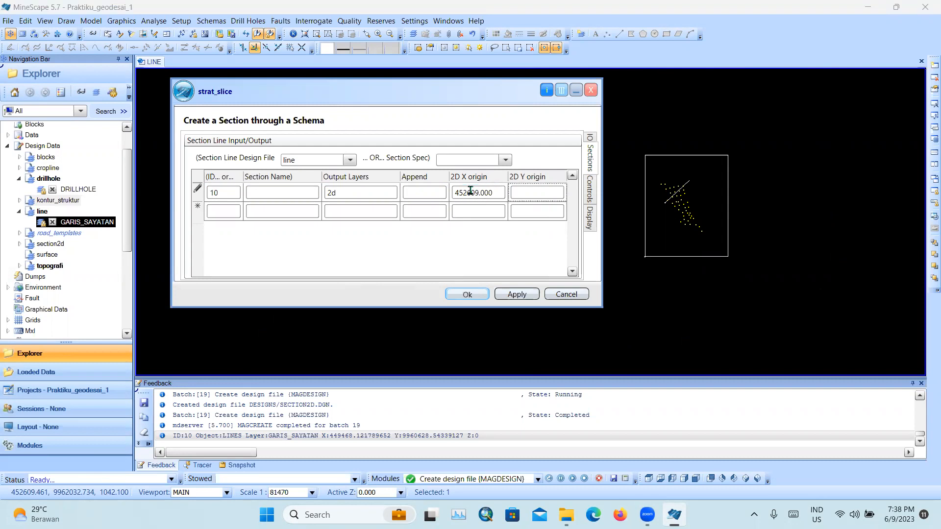
type("9962032.000")
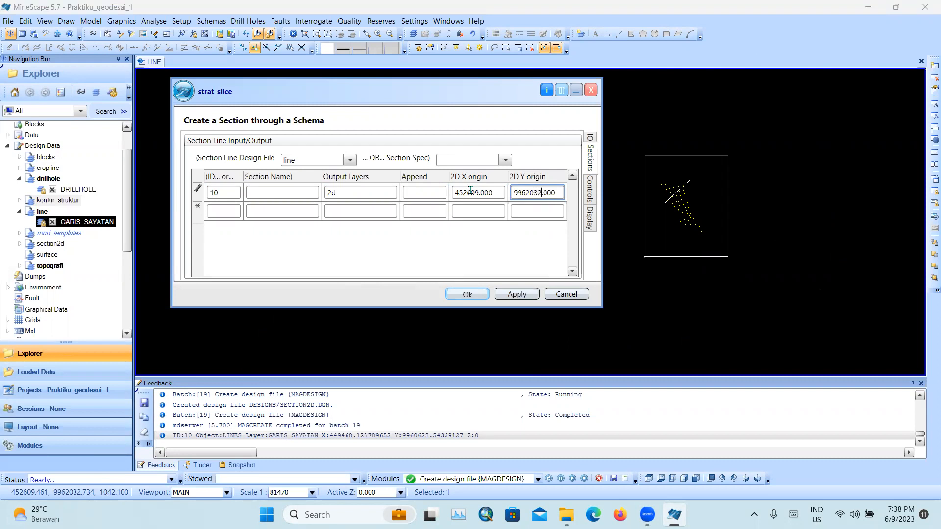
left_click(479, 210)
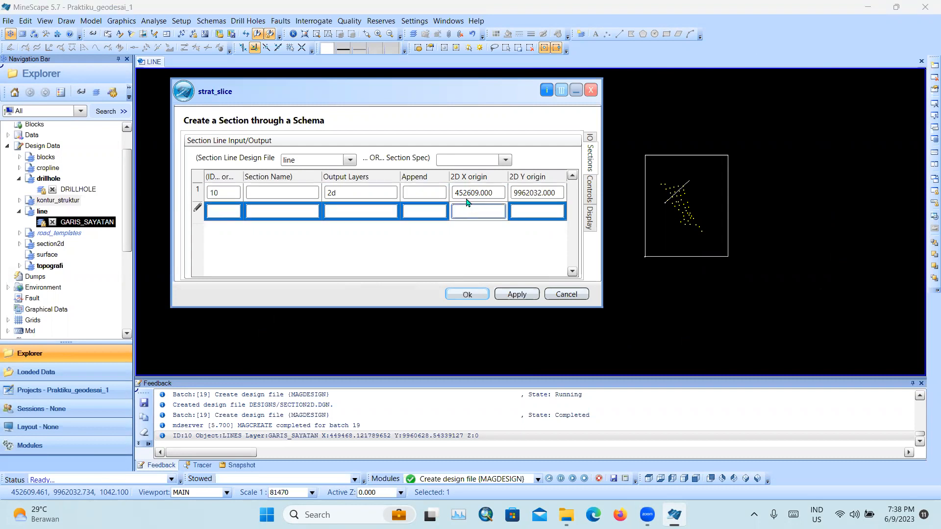
left_click(540, 211)
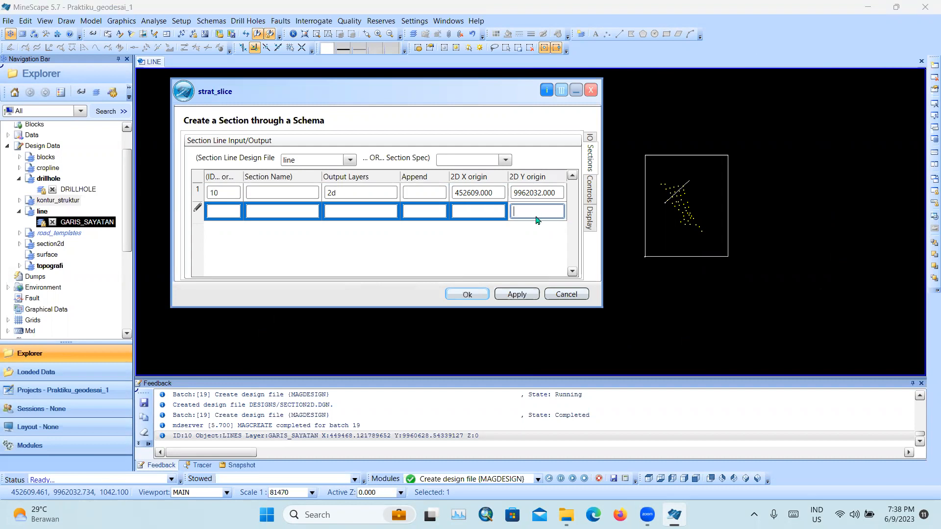
left_click(475, 210)
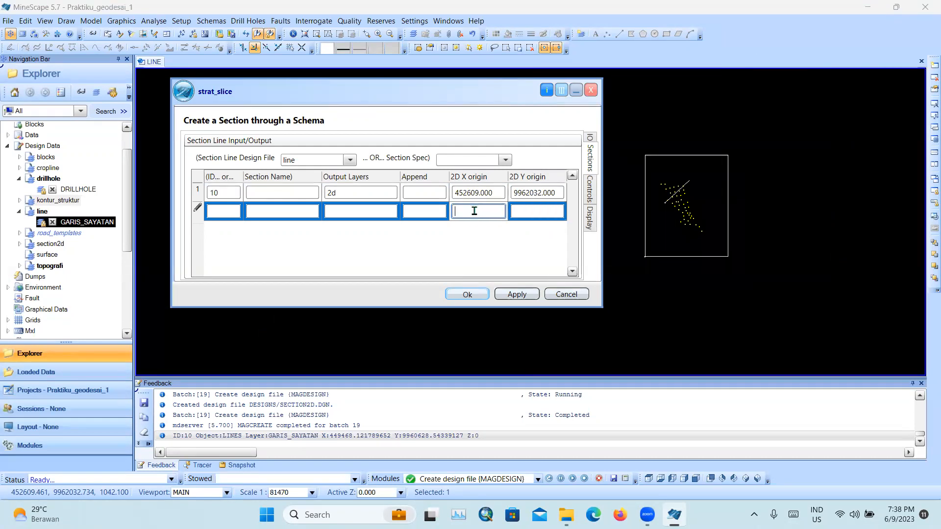
- Turn on orientation grids for the schema section and set the grid Z interval to 20
left_click(534, 212)
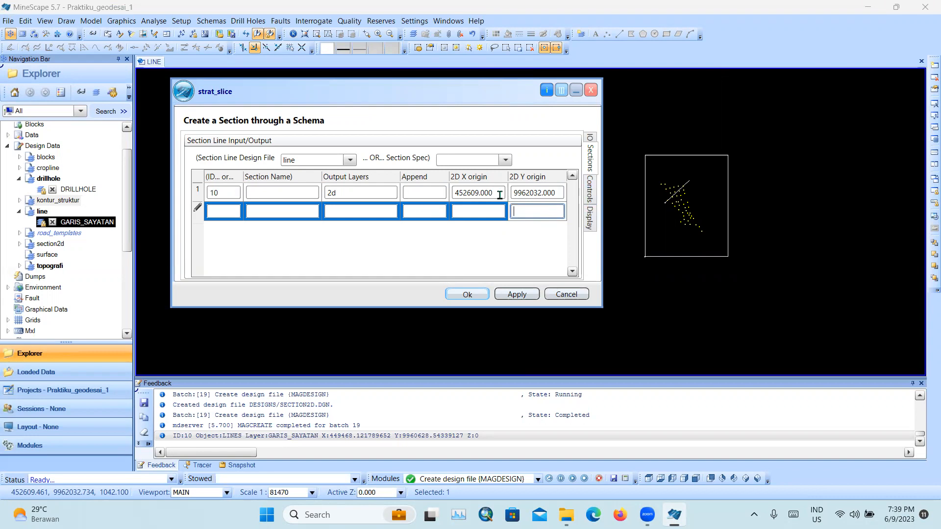
left_click(590, 191)
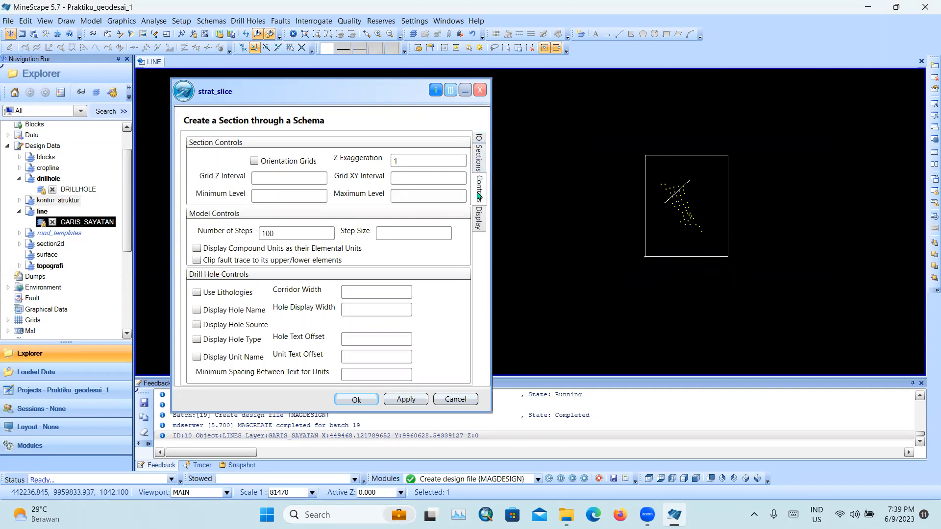
left_click(254, 161)
left_click(276, 180)
type("50")
key("Tab")
key("shift+Tab")
type("20")
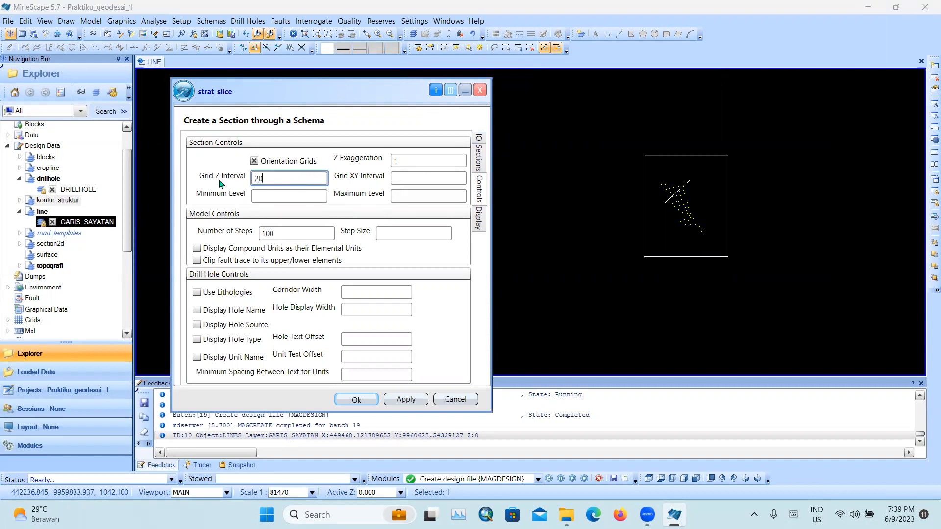
- Set the section's minimum level to -200 and maximum level to 200, with a grid XY interval of 500
left_click(265, 195)
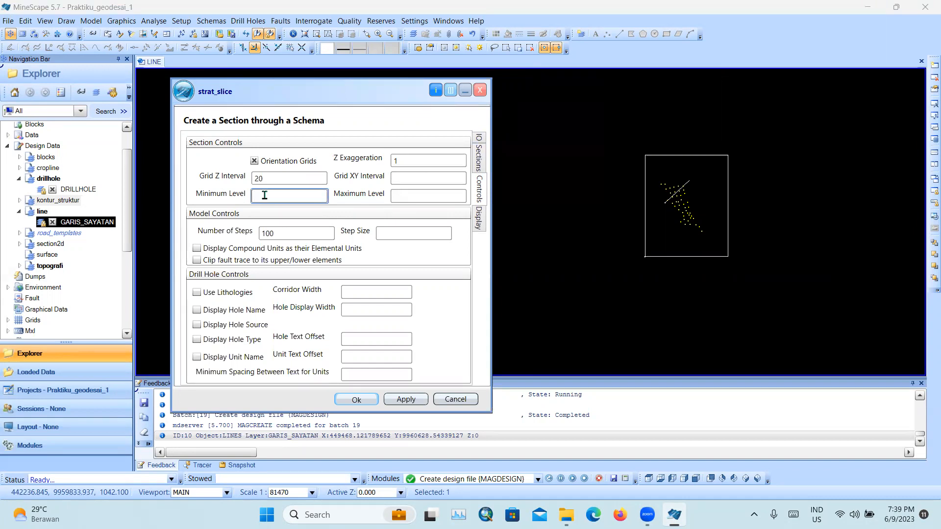
left_click(410, 196)
type("200")
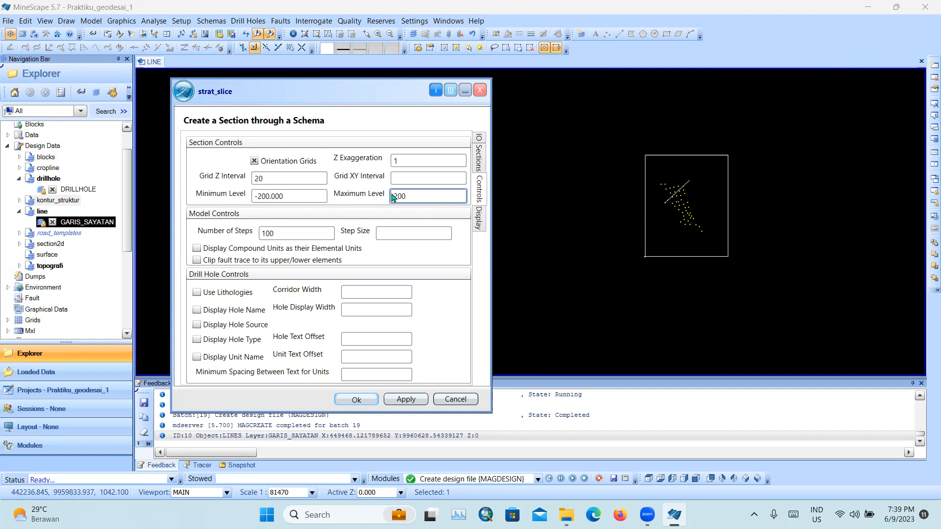
left_click(415, 179)
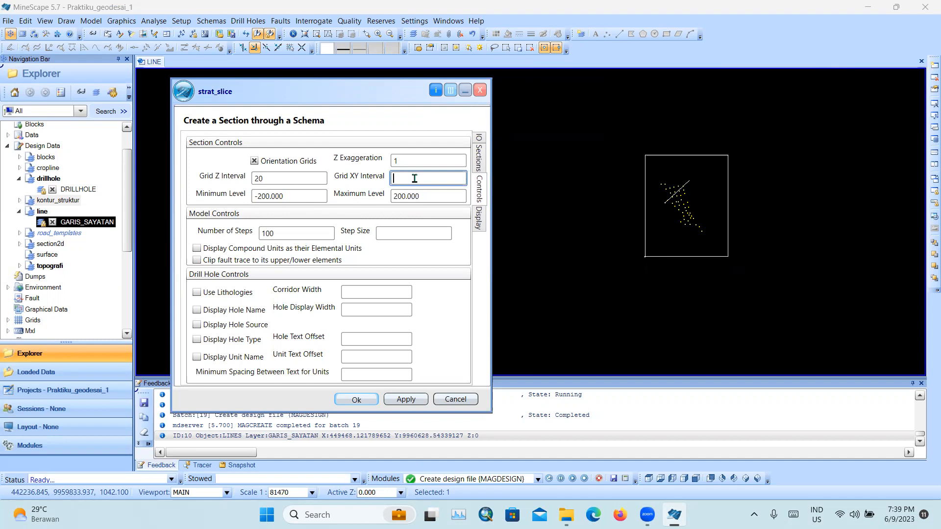
- Enable lithologies, hole source and hole type for the drill holes, with corridor width and hole display width both set to 15
left_click(222, 296)
left_click(229, 327)
left_click(242, 340)
left_click(367, 291)
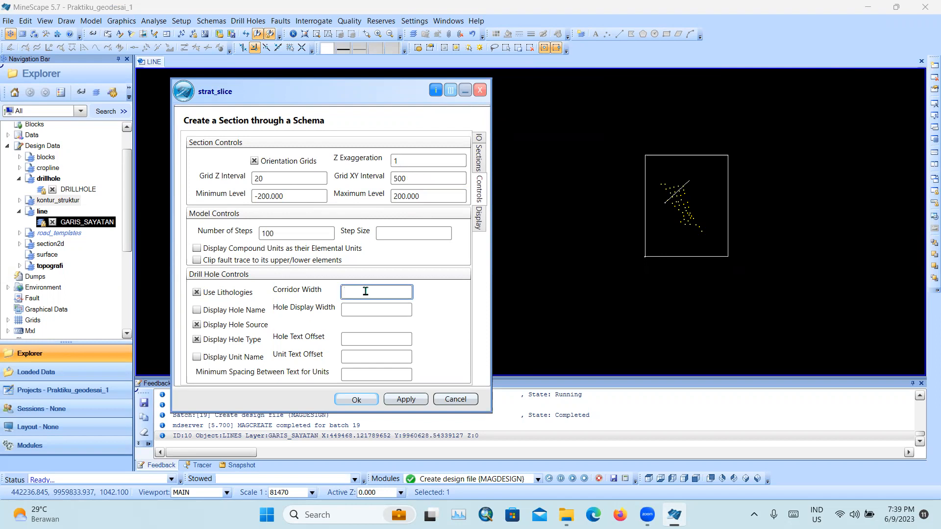
left_click(374, 309)
left_click(376, 338)
left_click(374, 358)
left_click(370, 373)
- Assign the white display definition to the front holes, with its font size set to 2
left_click(483, 217)
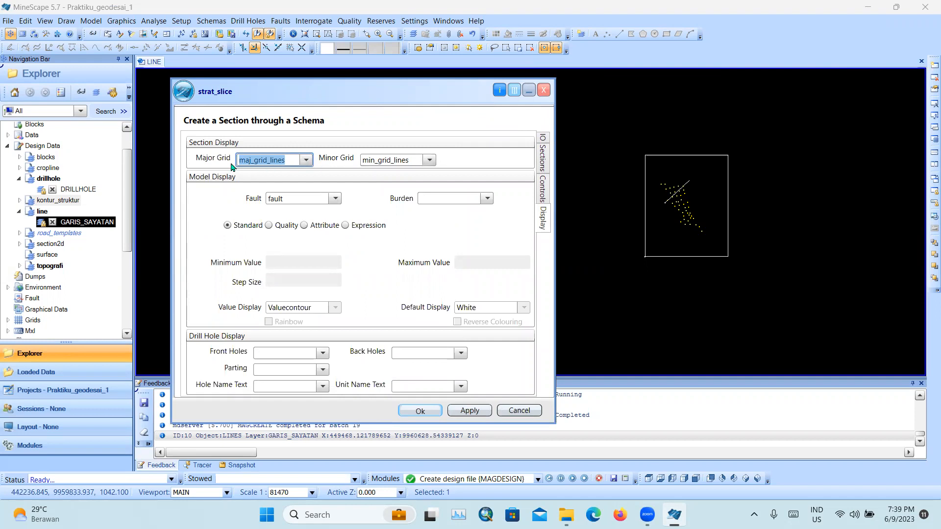
left_click(259, 354)
right_click(323, 356)
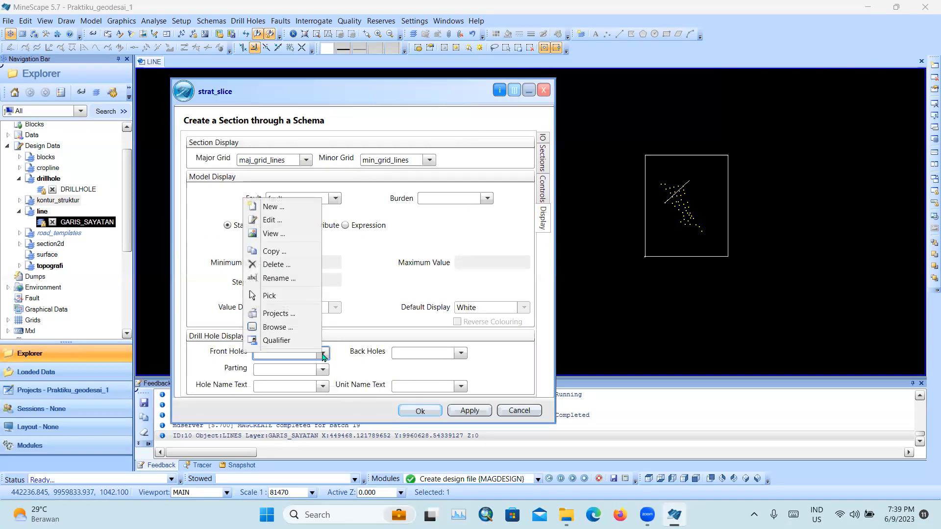
left_click(272, 206)
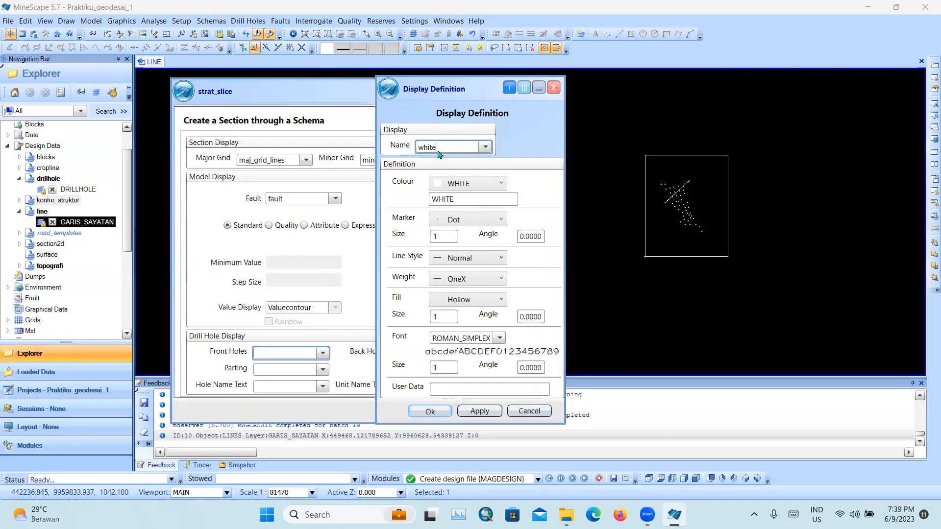
left_click(485, 147)
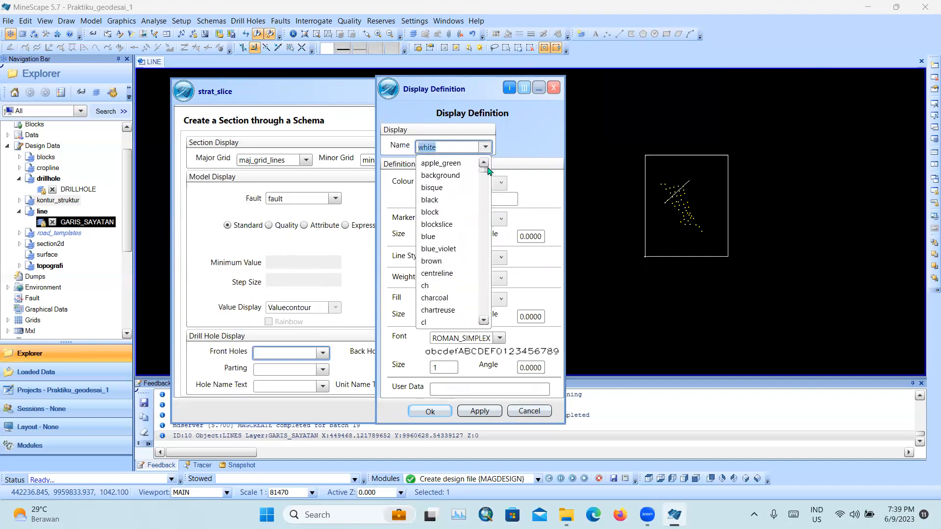
left_click_drag(481, 173, 487, 315)
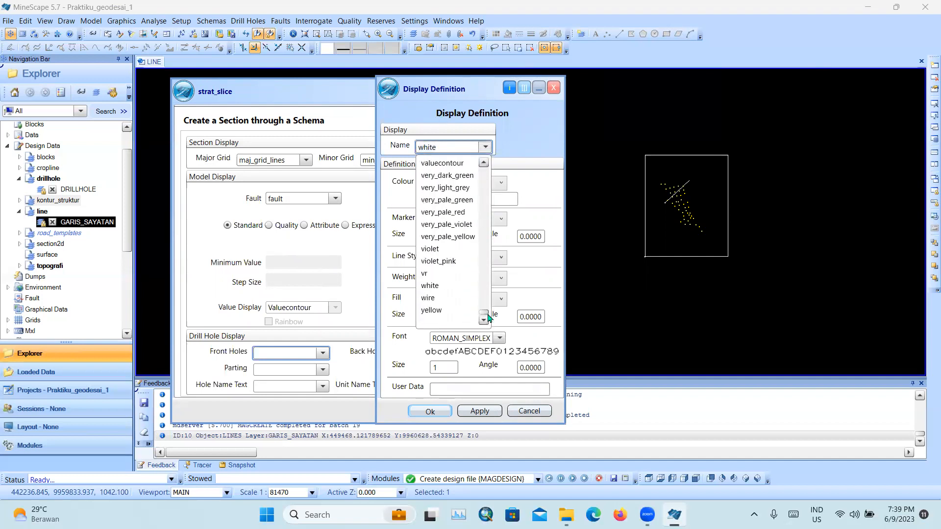
left_click(456, 286)
key("ctrl+c")
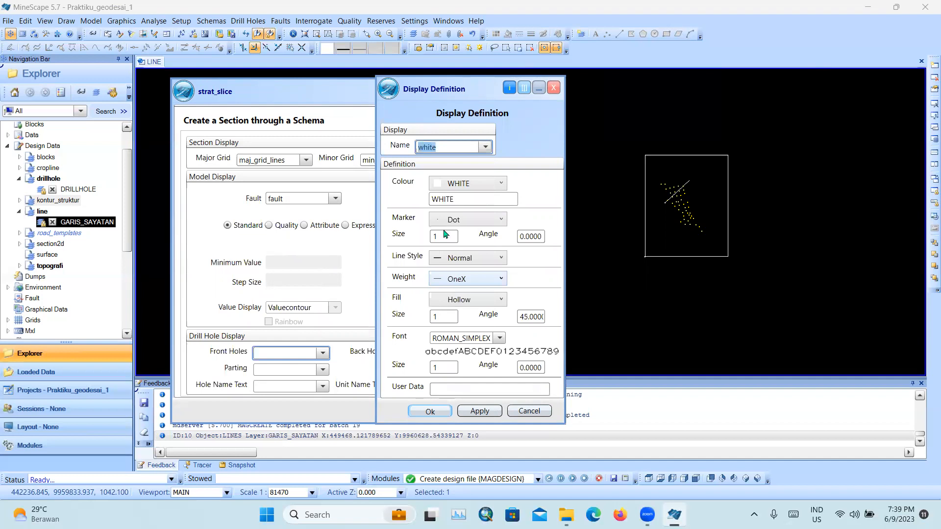
left_click(440, 370)
type("2")
left_click(442, 410)
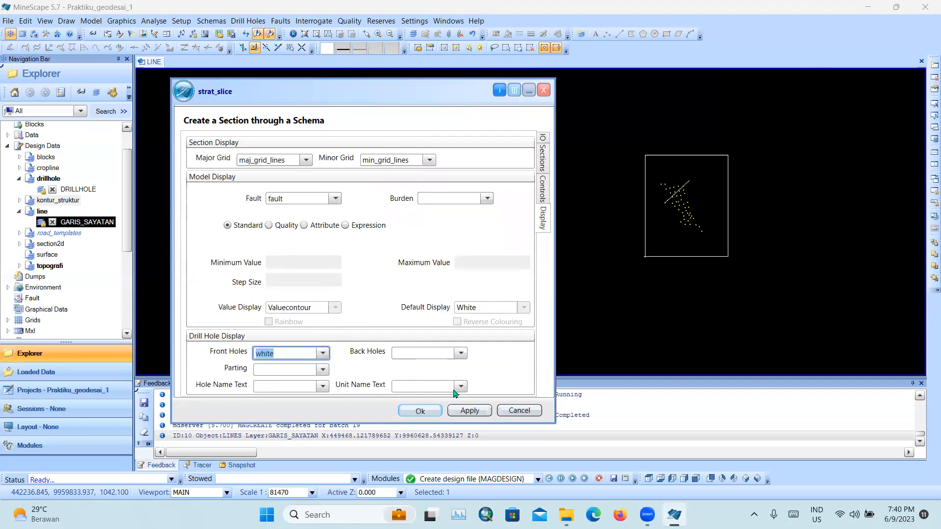
- Use the white display for parting, hole name text, back holes and unit name text, and generate the section
left_click(287, 371)
key("ctrl+v")
left_click(296, 387)
key("ctrl+v")
left_click(404, 353)
key("ctrl+v")
left_click(428, 388)
key("ctrl+v")
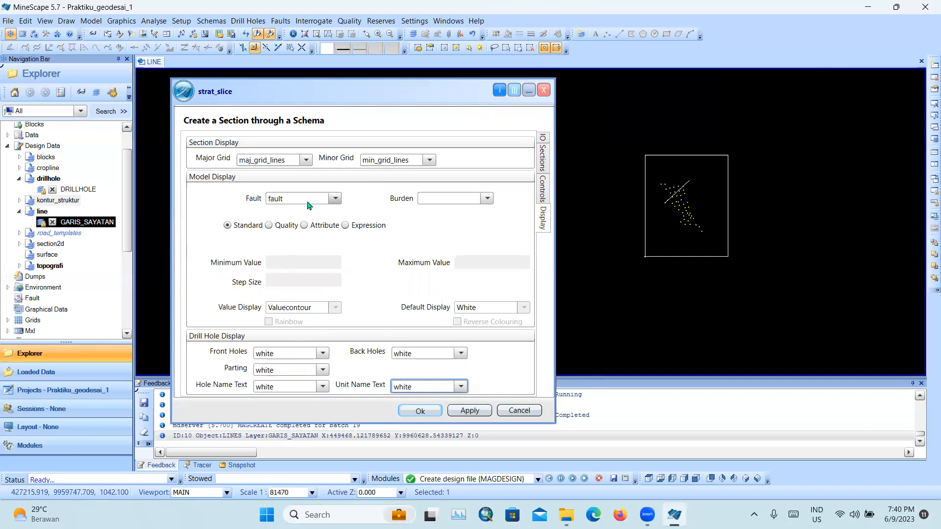
left_click(426, 409)
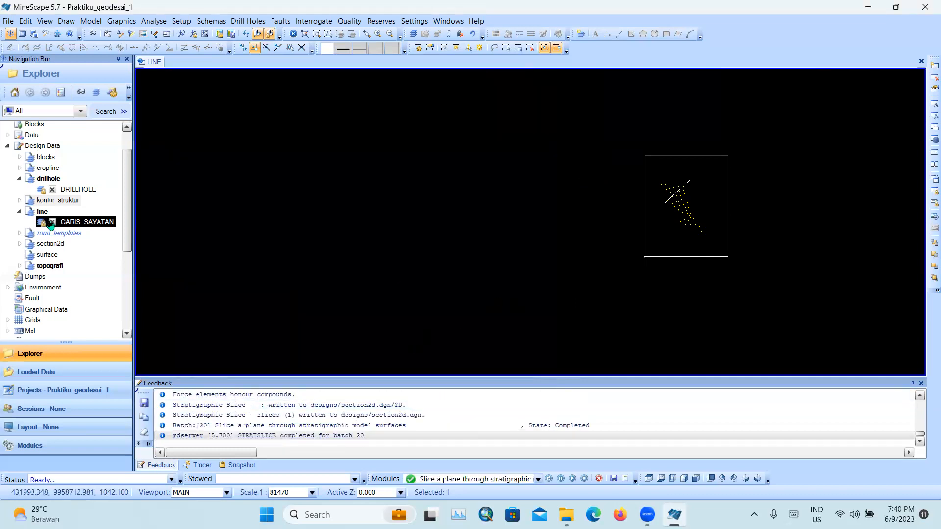
- Reload the GARIS_SAYATAN layer and display the 2D layer of the section2d design file
left_click(56, 202)
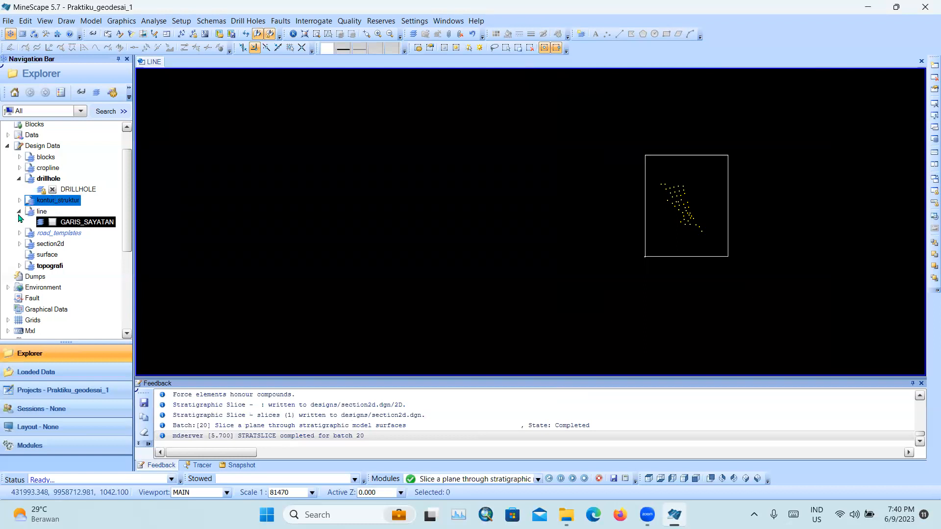
left_click(52, 222)
scroll(537, 272, "down", 1)
scroll(584, 257, "up", 1)
middle_click_drag(621, 251, 519, 255)
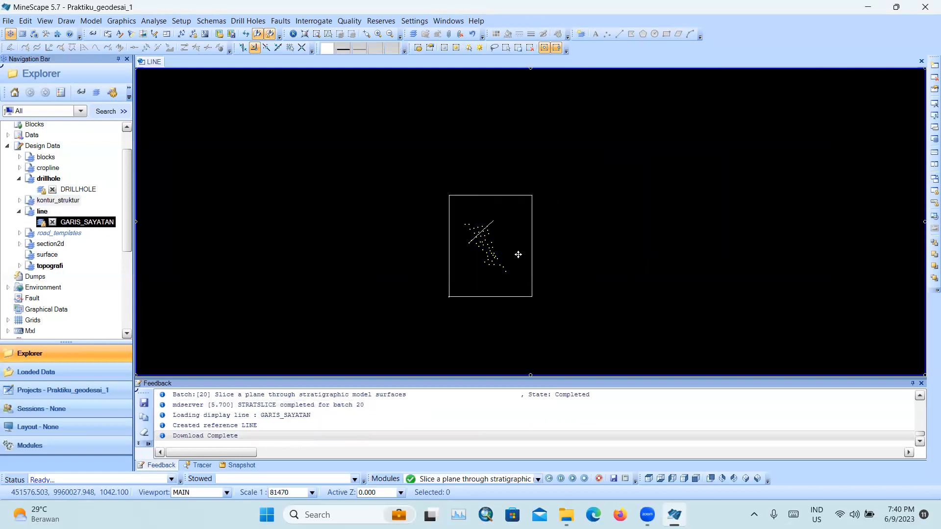
left_click(20, 245)
left_click(53, 255)
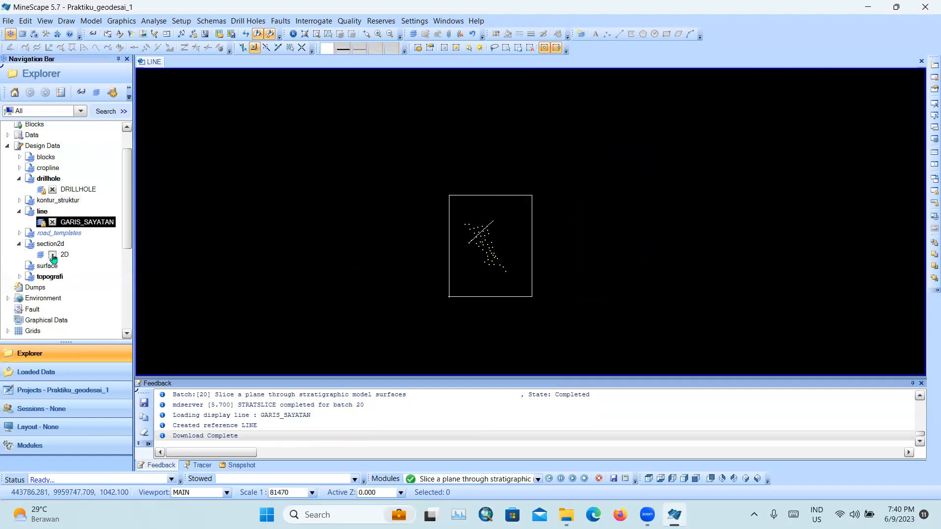
- Examine the generated cross-section along its length, checking the drill holes, seam lines and unused elevation range
scroll(560, 215, "up", 6)
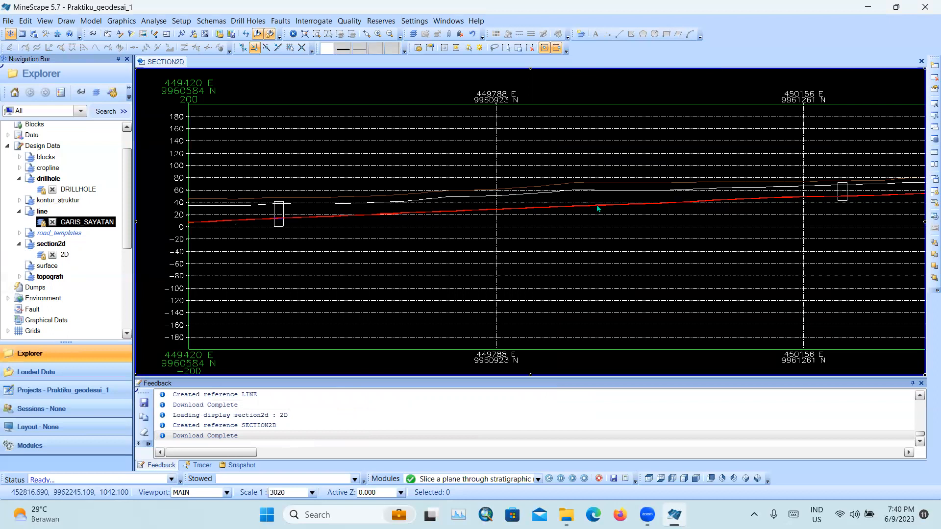
middle_click_drag(820, 201, 716, 204)
scroll(716, 204, "down", 1)
scroll(717, 204, "up", 1)
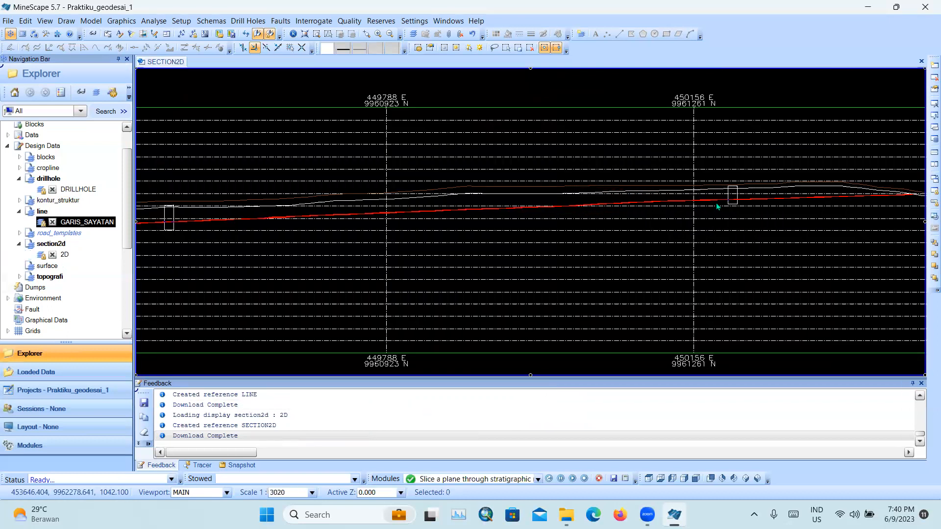
scroll(717, 204, "down", 1)
scroll(717, 203, "up", 1)
middle_click_drag(408, 258, 600, 253)
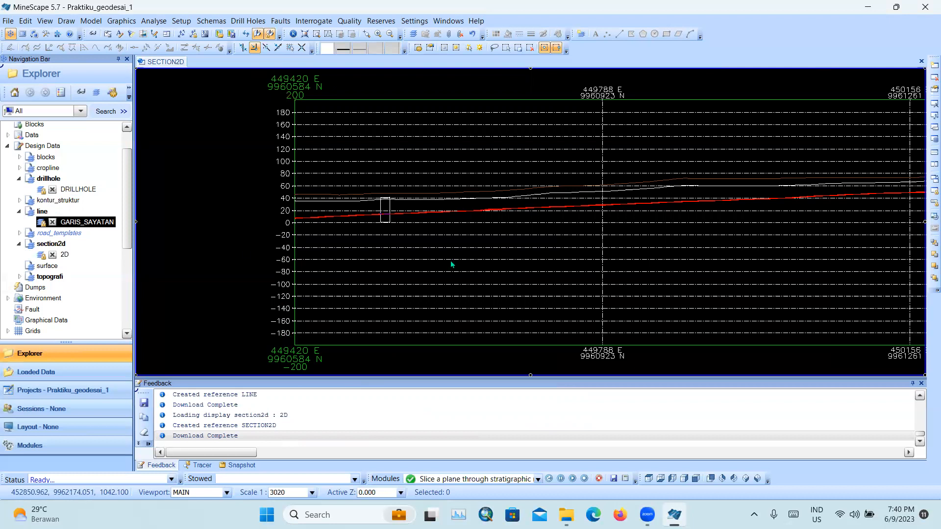
scroll(451, 261, "down", 3)
scroll(445, 247, "up", 3)
middle_click_drag(396, 303, 370, 221)
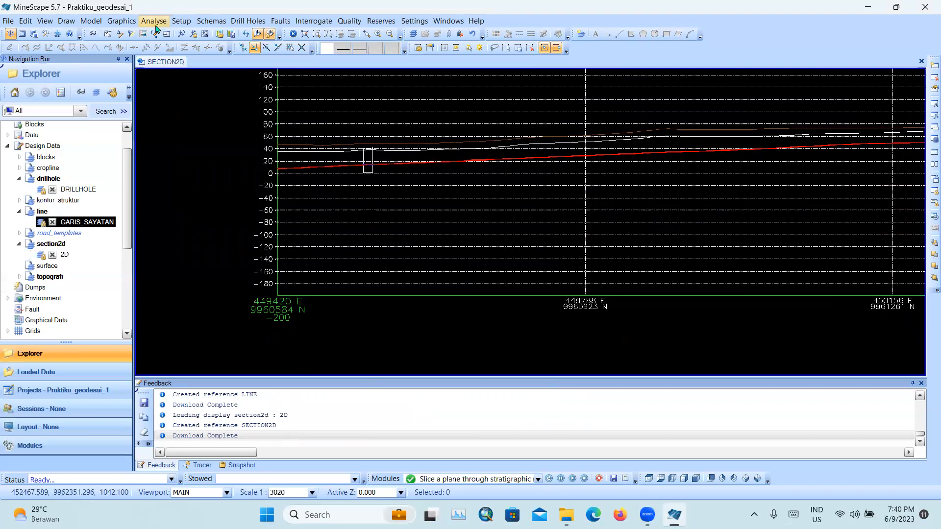
- Reopen the stratmodel section settings and set the minimum level to -30
left_click(122, 20)
mouse_move(122, 97)
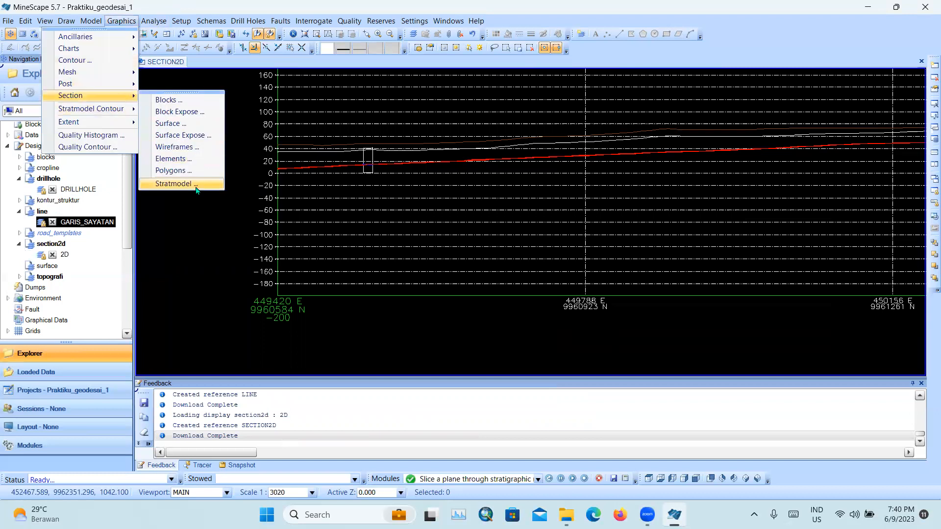
left_click(177, 183)
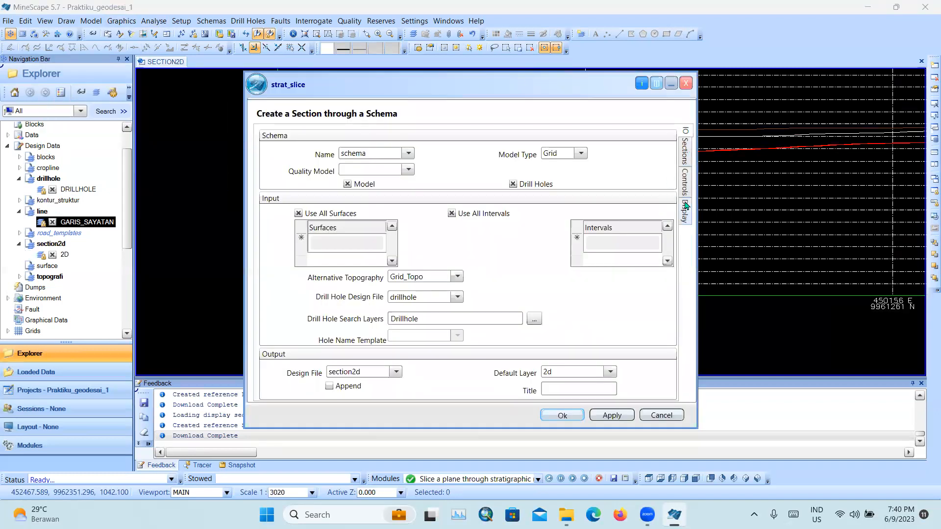
left_click(686, 189)
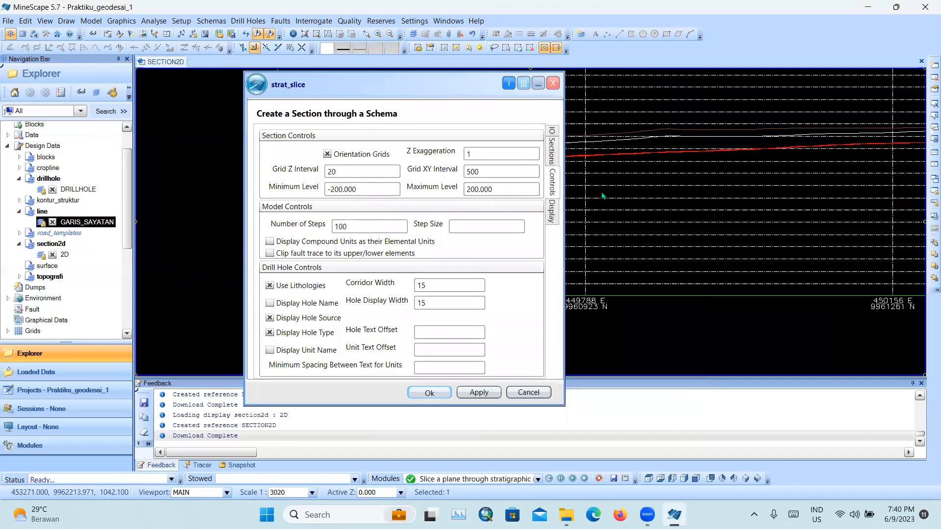
left_click_drag(360, 189, 332, 189)
type("200.000")
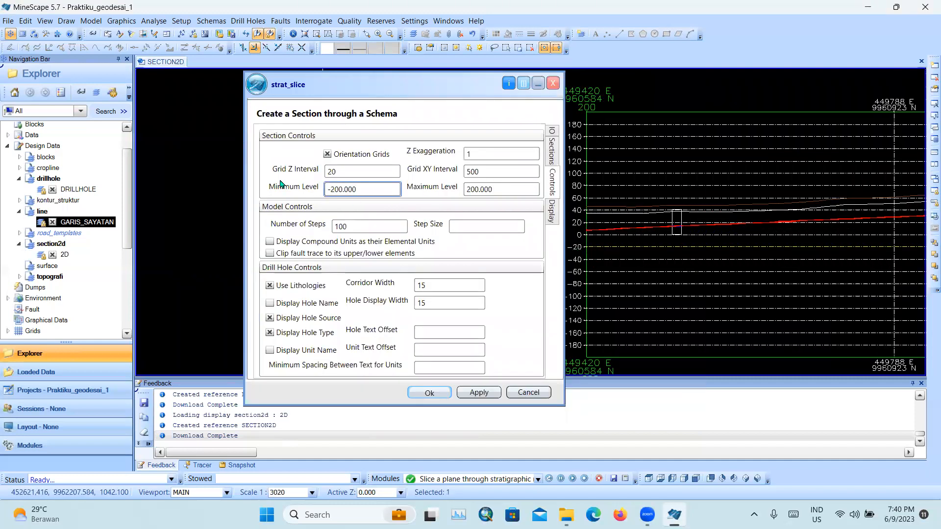
left_click_drag(361, 189, 331, 191)
type("30")
scroll(844, 251, "down", 2)
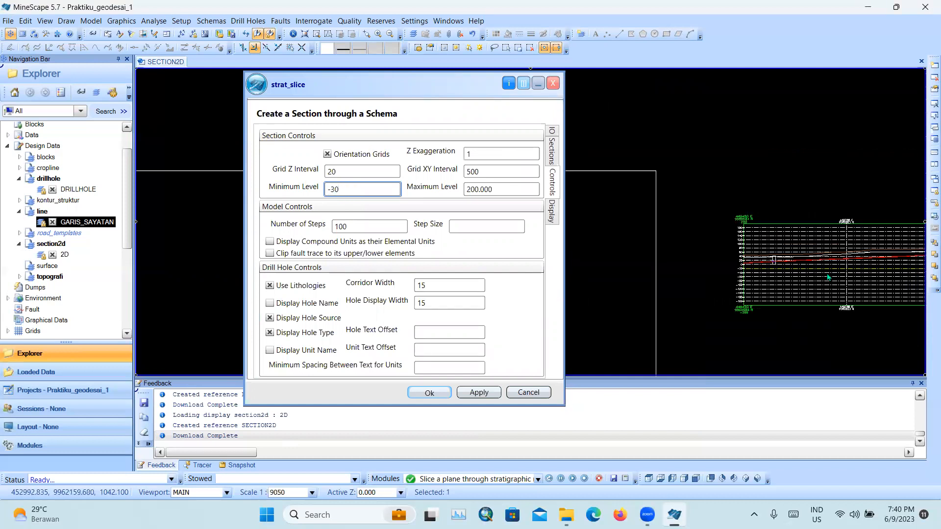
scroll(624, 246, "up", 2)
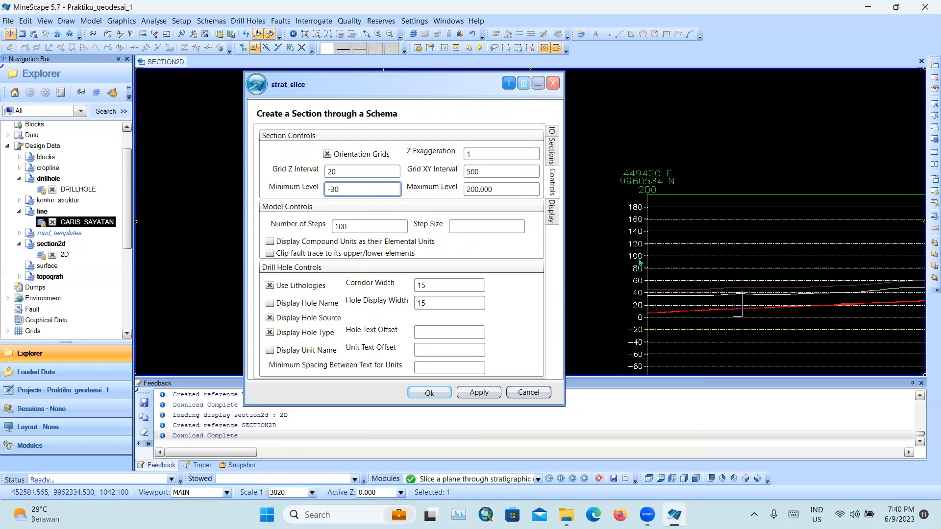
- Set the section's maximum level to 100 and regenerate the section
left_click(493, 189)
type("1")
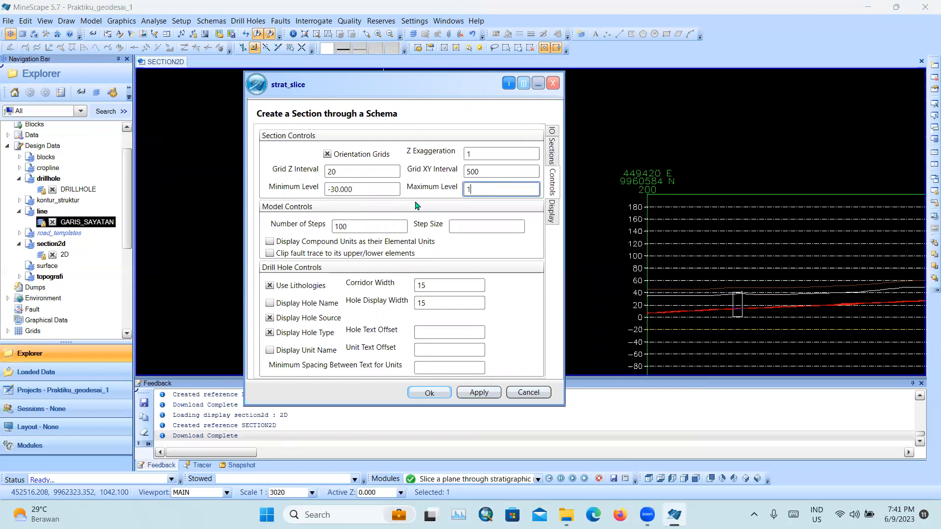
type("00")
left_click(435, 396)
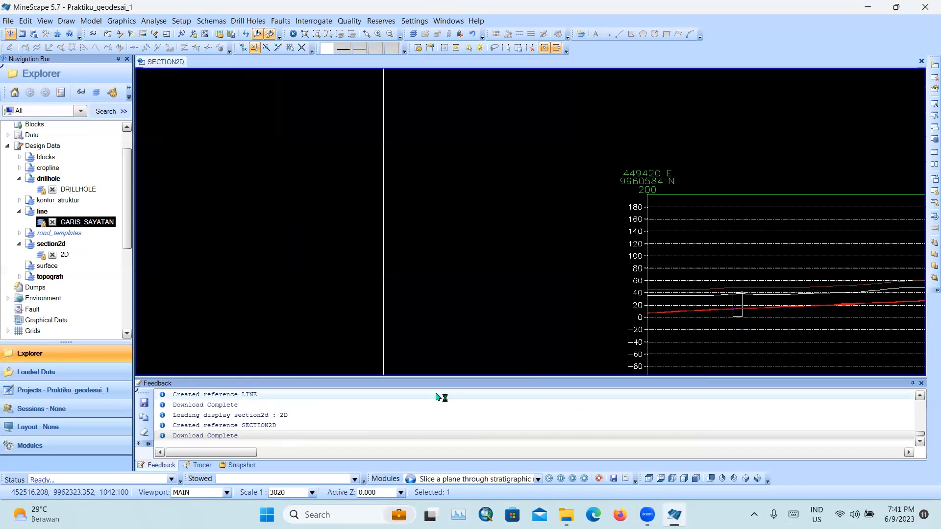
- Examine the regenerated cross-section from end to end, including its grid limits, seam lines and drill holes
scroll(559, 283, "up", 3)
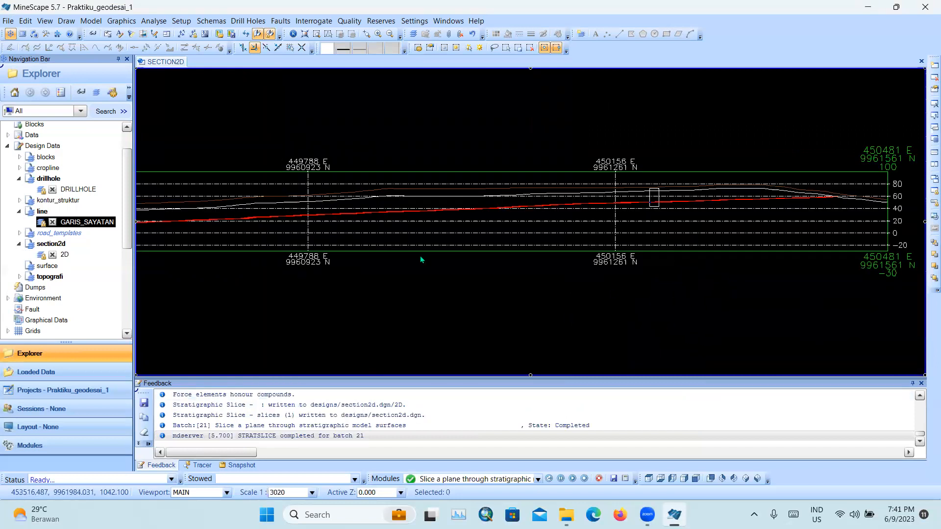
middle_click_drag(407, 251, 563, 235)
scroll(654, 233, "down", 3)
scroll(627, 227, "up", 3)
middle_click_drag(313, 227, 416, 229)
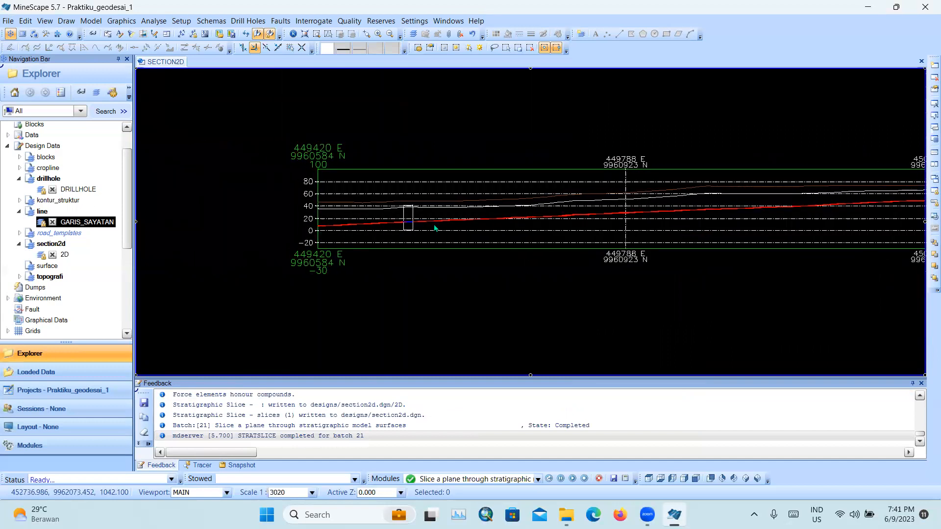
middle_click_drag(771, 229, 769, 231)
scroll(681, 220, "up", 3)
scroll(664, 211, "down", 9)
scroll(715, 213, "up", 6)
middle_click_drag(512, 177, 749, 187)
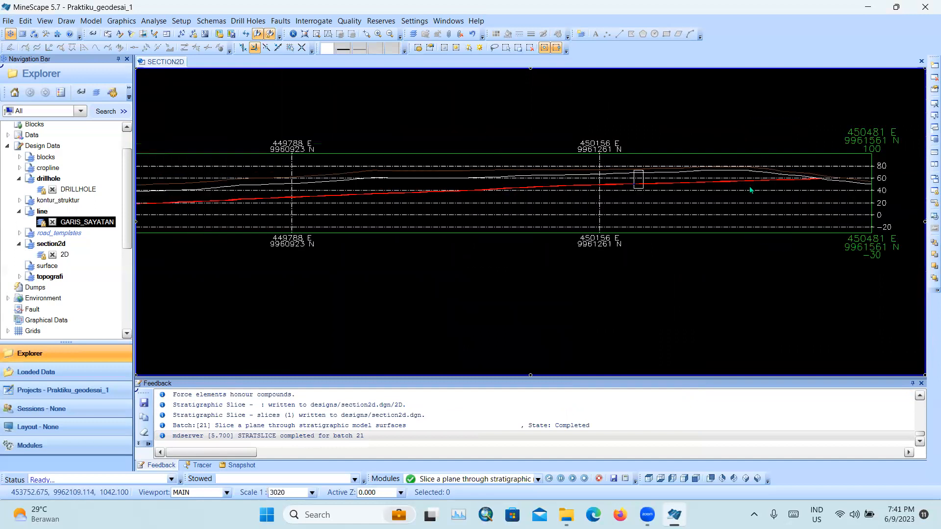
middle_click_drag(421, 201, 573, 257)
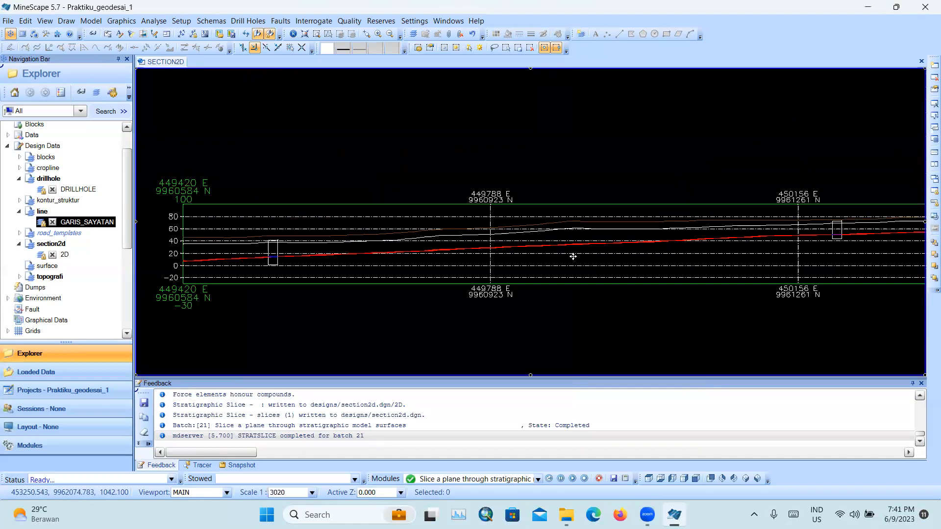
- Turn on annotations and examine the topography, weathering and seam labels along the cross-section
middle_click_drag(208, 260, 324, 247)
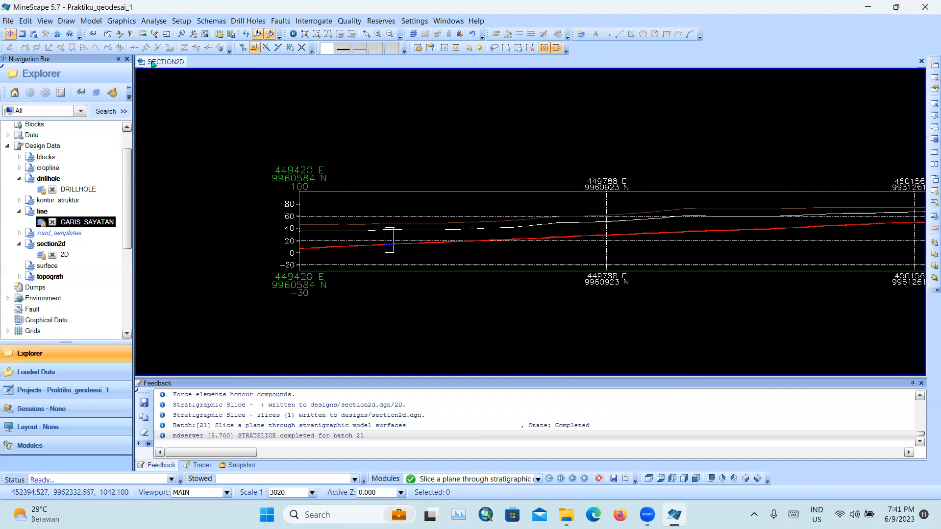
left_click(120, 37)
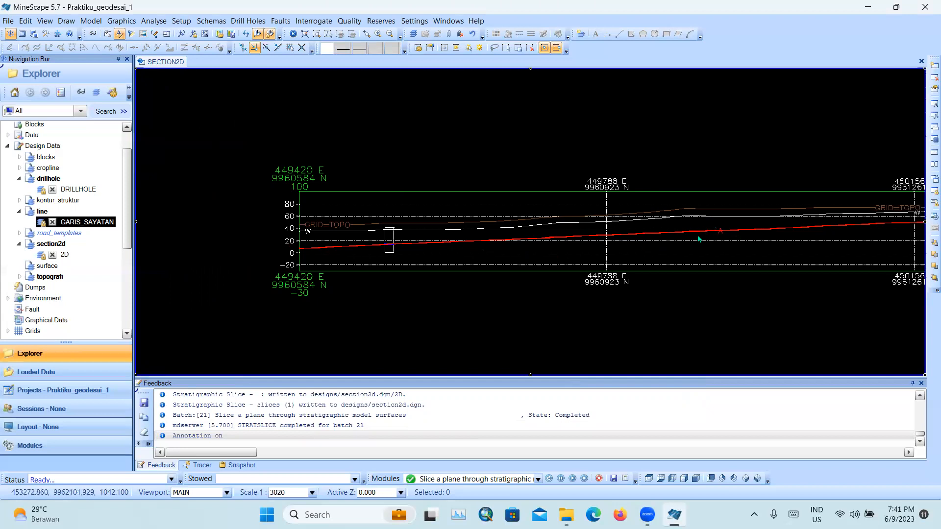
scroll(400, 232, "up", 3)
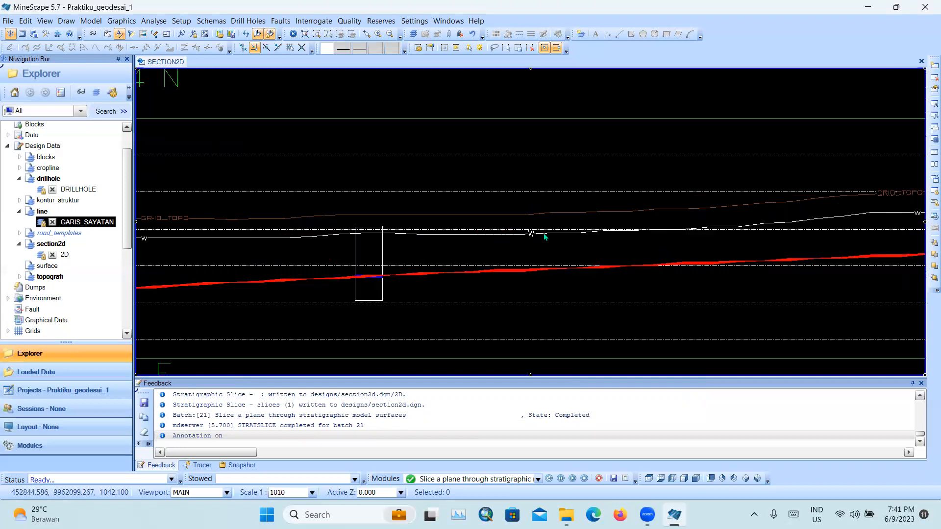
scroll(468, 259, "down", 3)
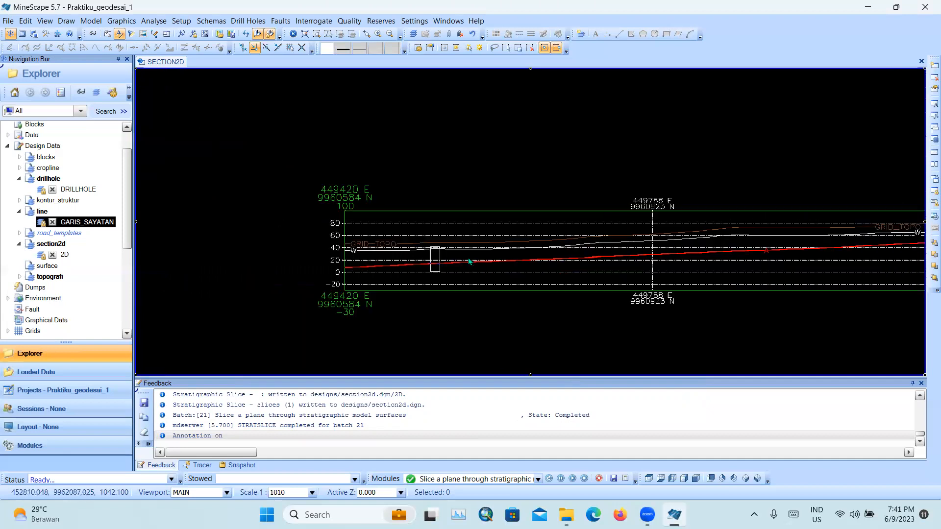
scroll(363, 265, "up", 3)
scroll(592, 246, "down", 3)
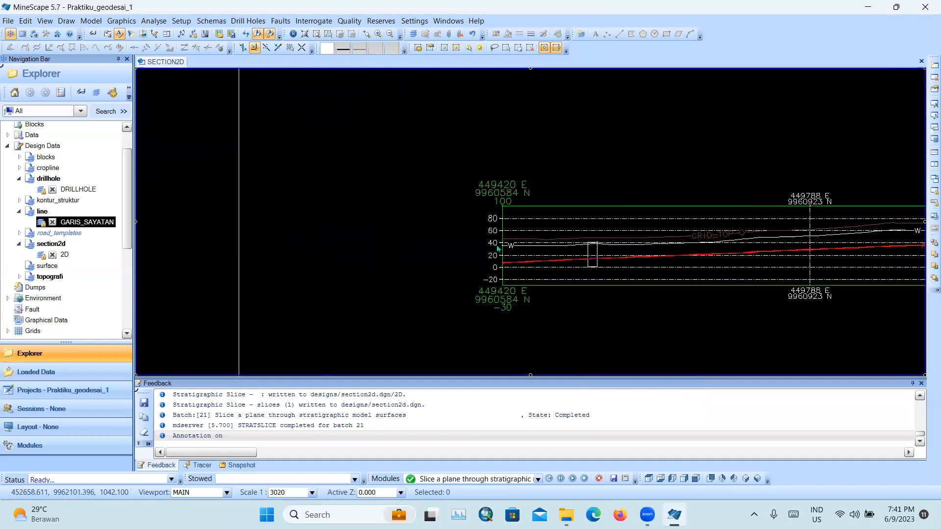
scroll(517, 244, "up", 3)
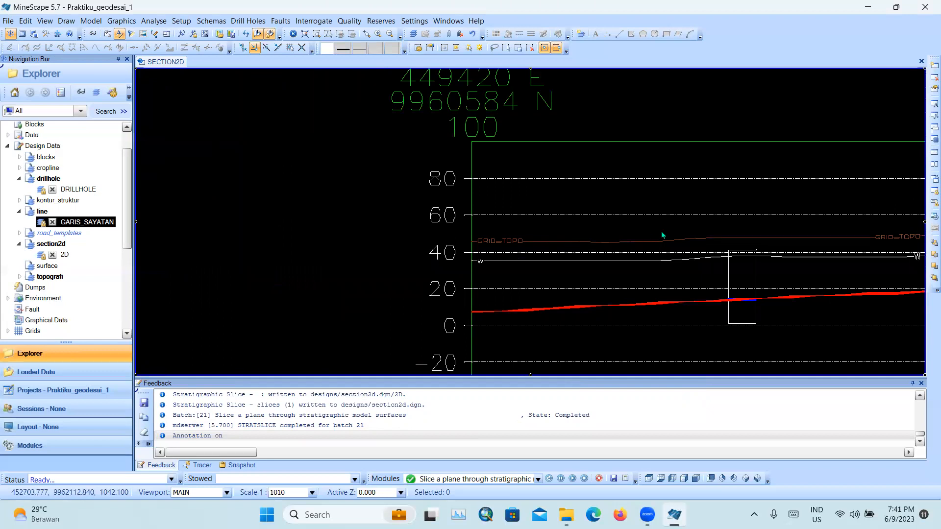
scroll(661, 235, "down", 3)
scroll(731, 248, "up", 3)
scroll(642, 262, "down", 2)
scroll(717, 272, "up", 1)
scroll(898, 263, "down", 1)
middle_click_drag(898, 263, 625, 277)
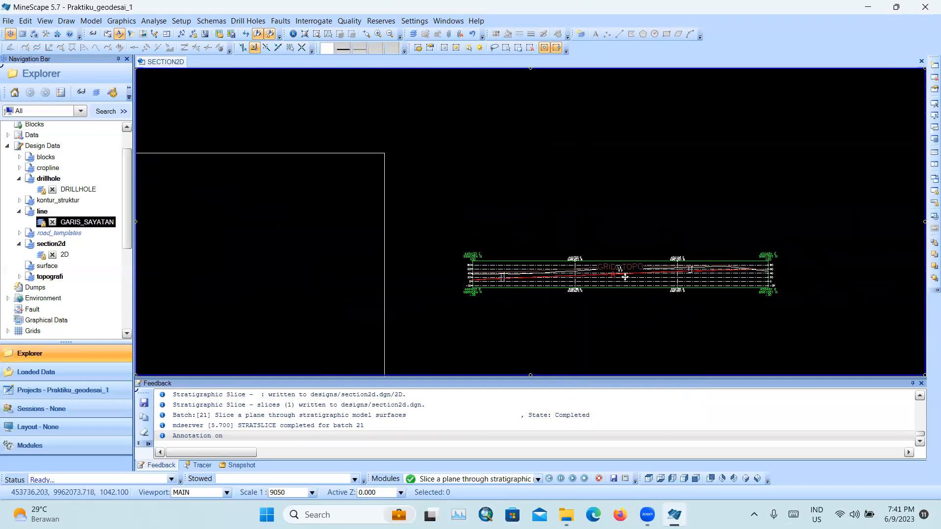
scroll(427, 269, "down", 5)
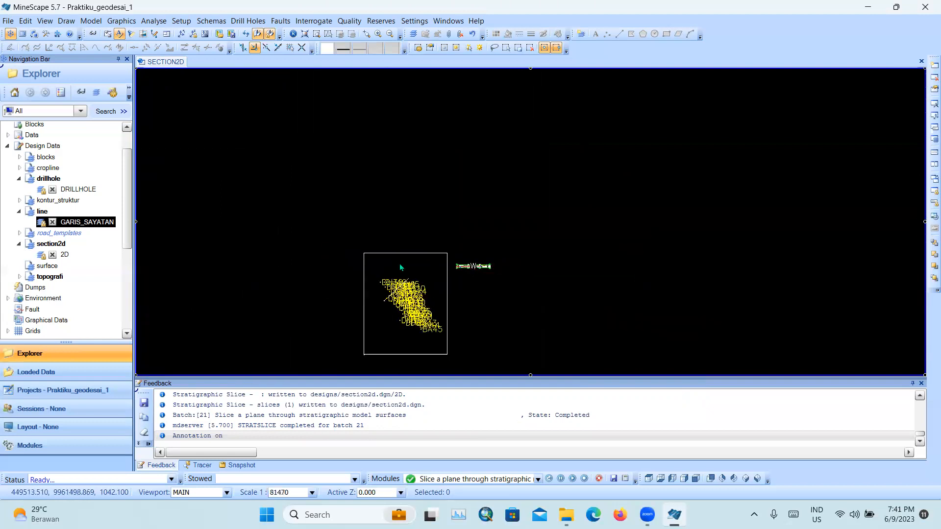
- Turn annotations off and unload the GARIS_SAYATAN line and the 2D section layer
middle_click_drag(399, 264, 328, 122)
left_click(119, 34)
middle_click_drag(439, 189, 478, 222)
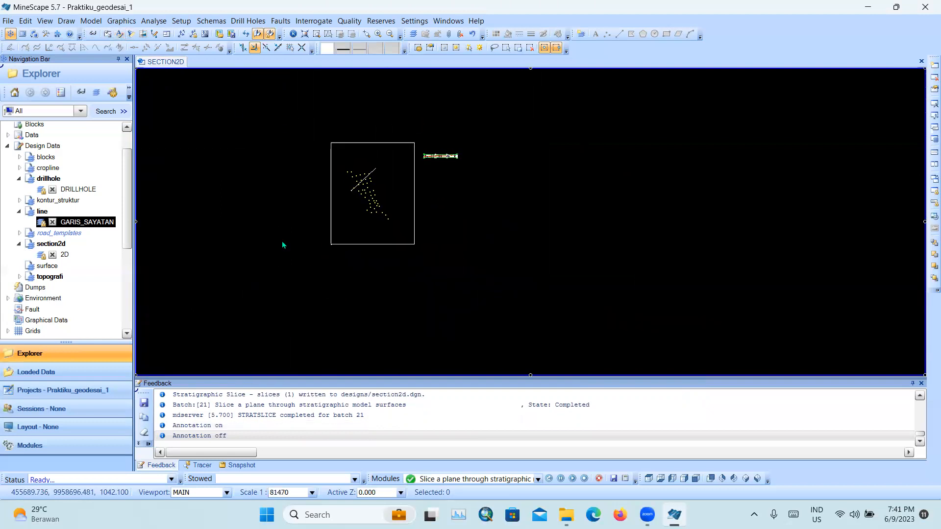
left_click(52, 222)
left_click(53, 254)
left_click(19, 244)
- Load the A_FLOOR structure contours to view them with the drill holes, and unload them again
left_click(19, 200)
left_click(52, 212)
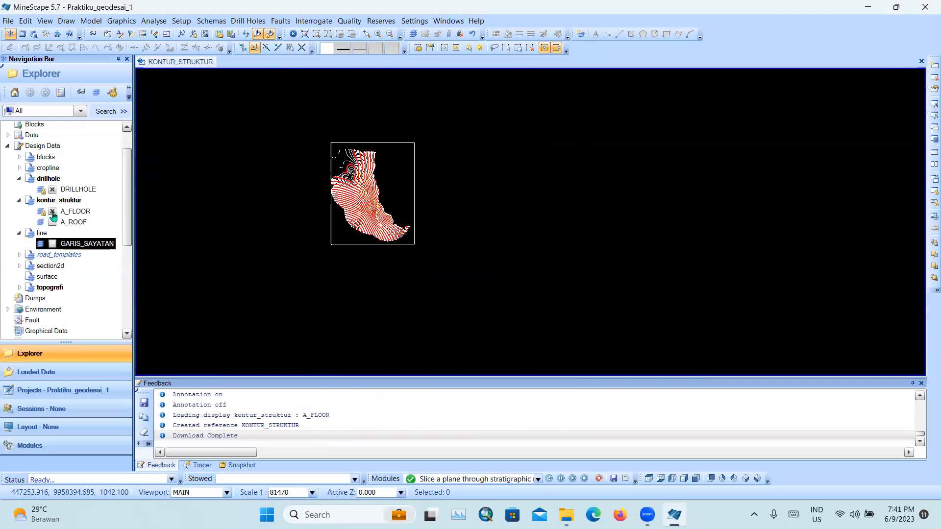
left_click(52, 212)
- Load the A_SUBCROP cropline and the 2D section layer alongside the drill holes
left_click(19, 168)
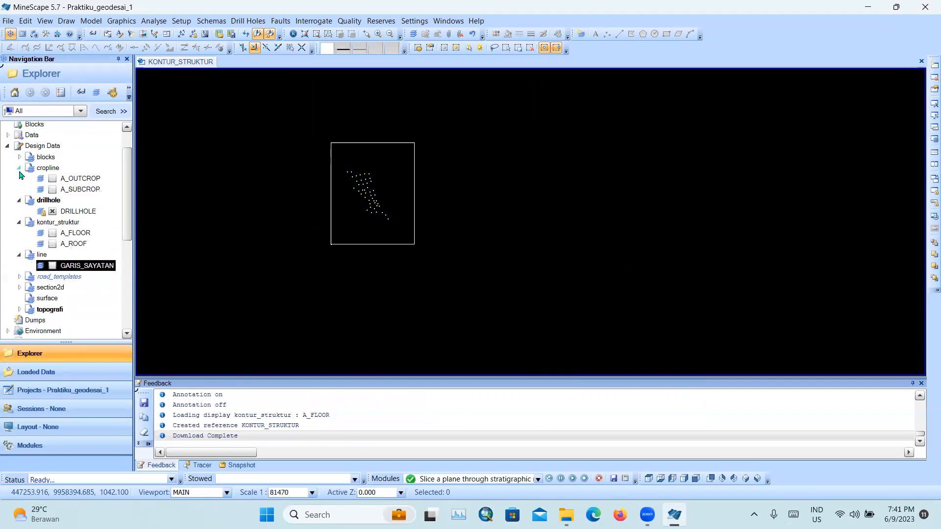
left_click(52, 189)
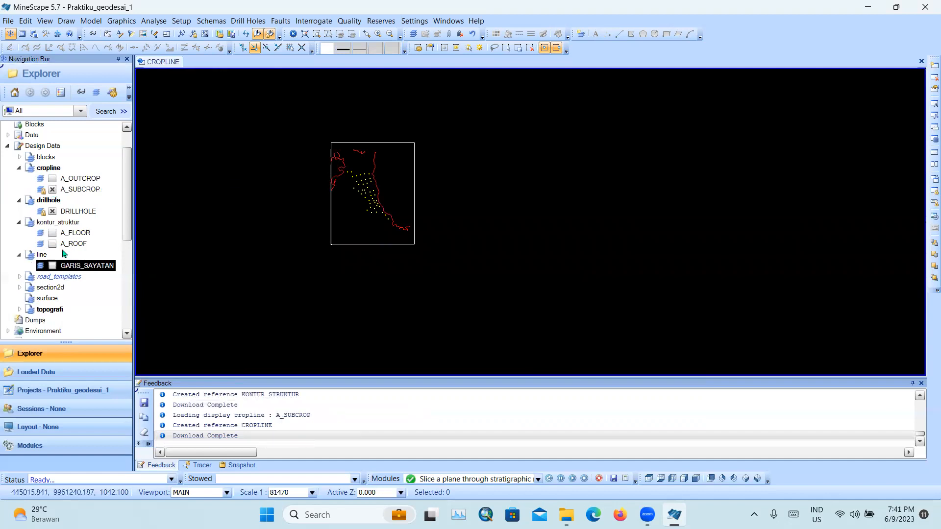
double_click(28, 289)
left_click(53, 298)
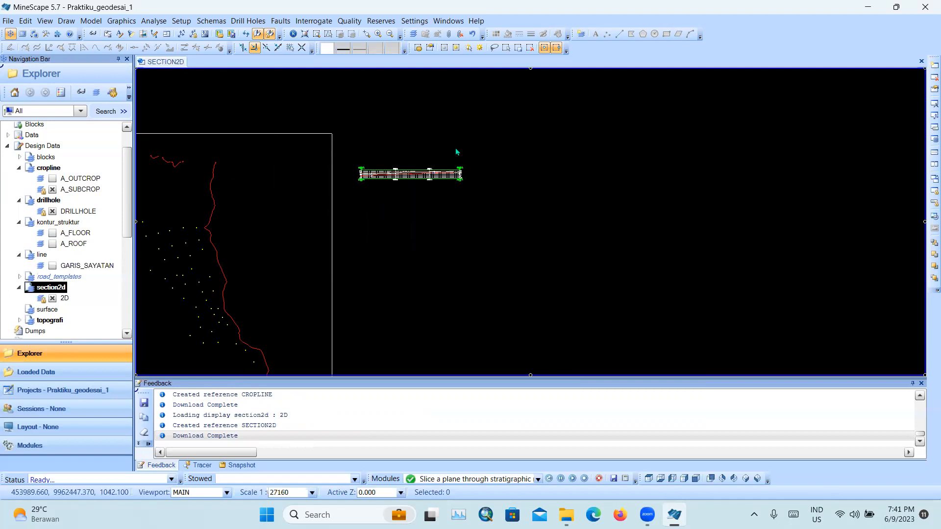
scroll(469, 189, "down", 3)
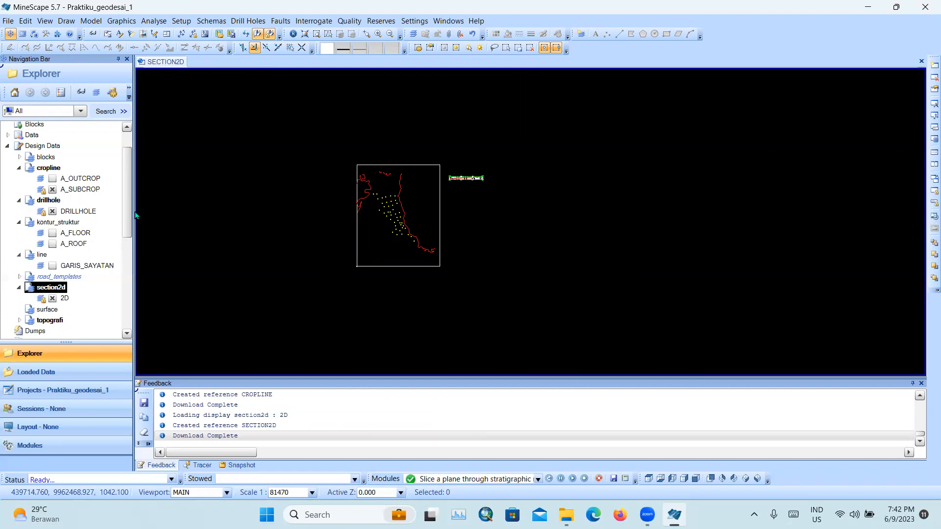
- Unload the A_SUBCROP and DRILLHOLE layers and collapse the expanded design files in the project tree
left_click(52, 190)
left_click(52, 212)
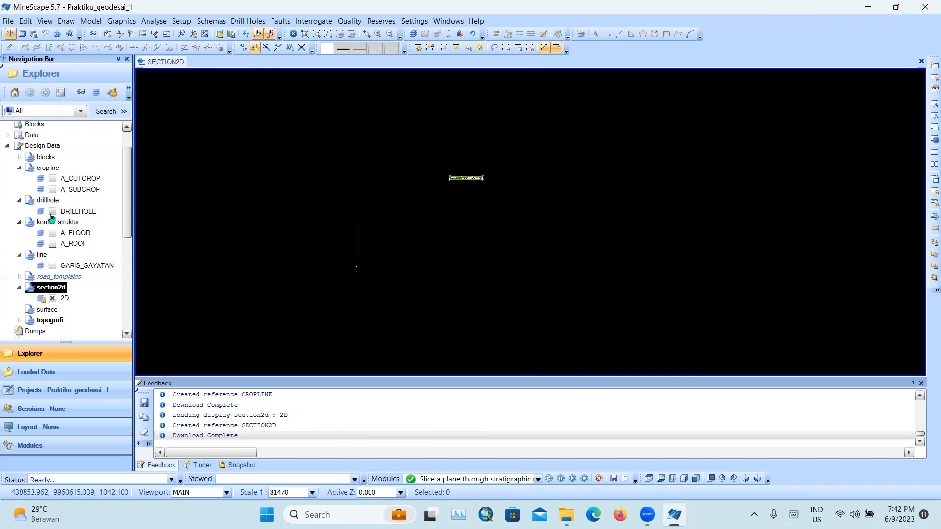
left_click(20, 201)
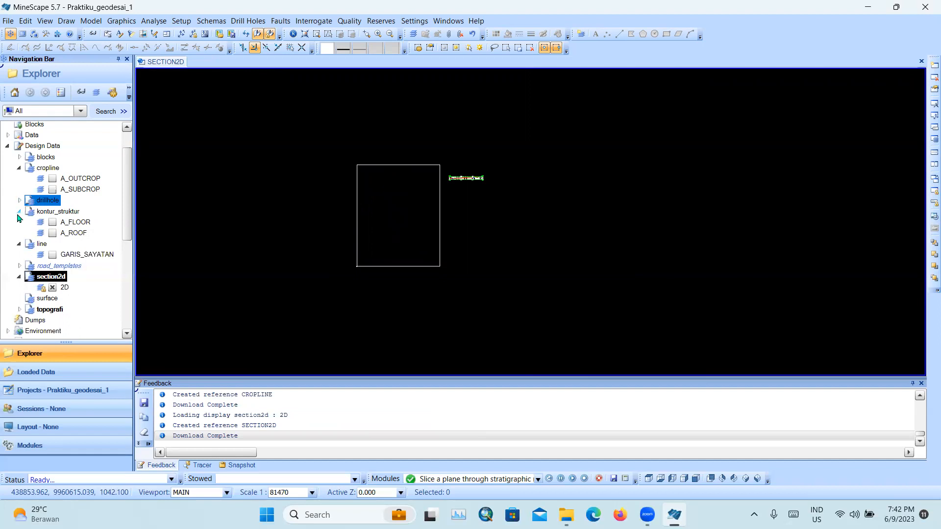
left_click(19, 211)
left_click(19, 222)
left_click(20, 244)
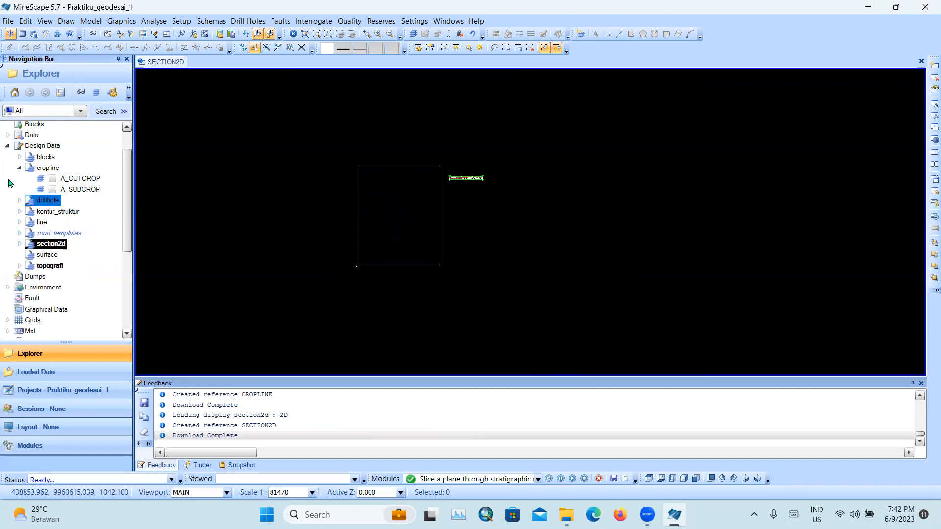
left_click(20, 168)
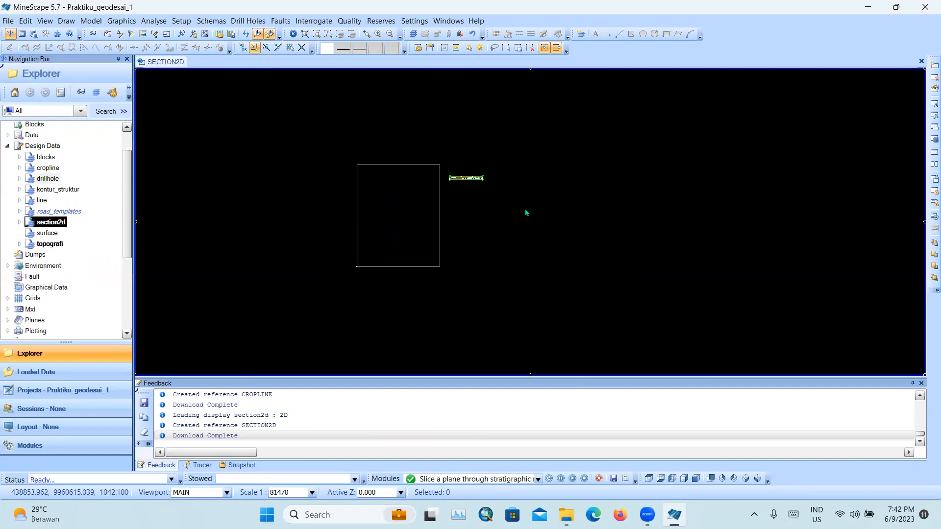